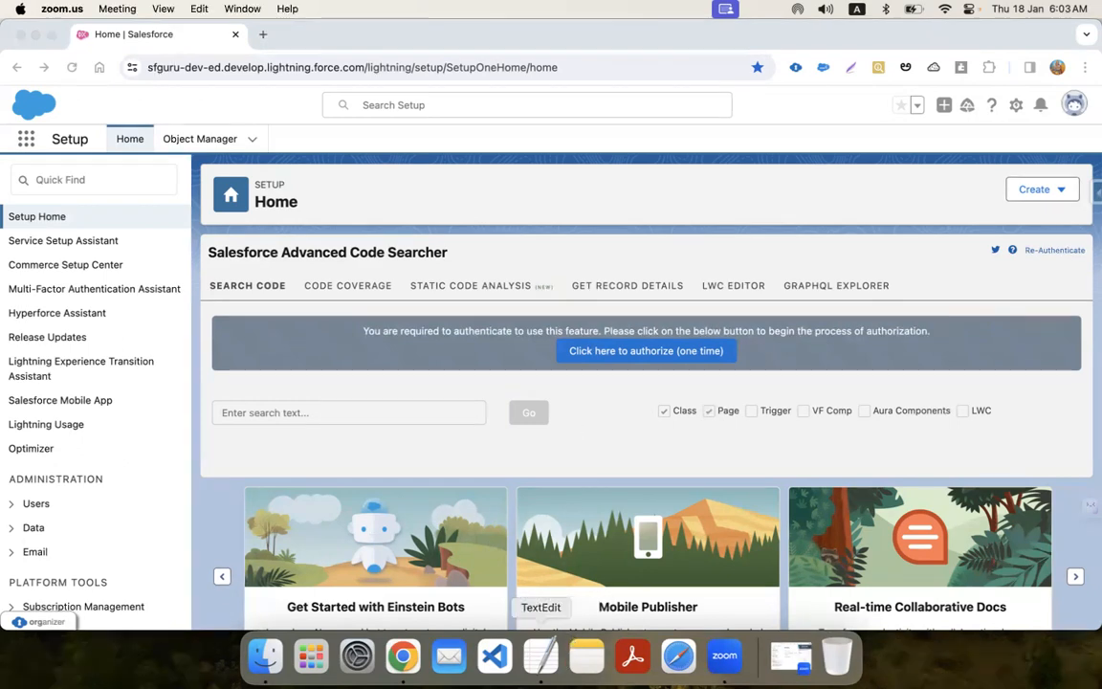
Step: Switch to the 6AM notes in TextEdit and add a colon after the Process Builder and Flow entries
click(541, 656)
click(199, 462)
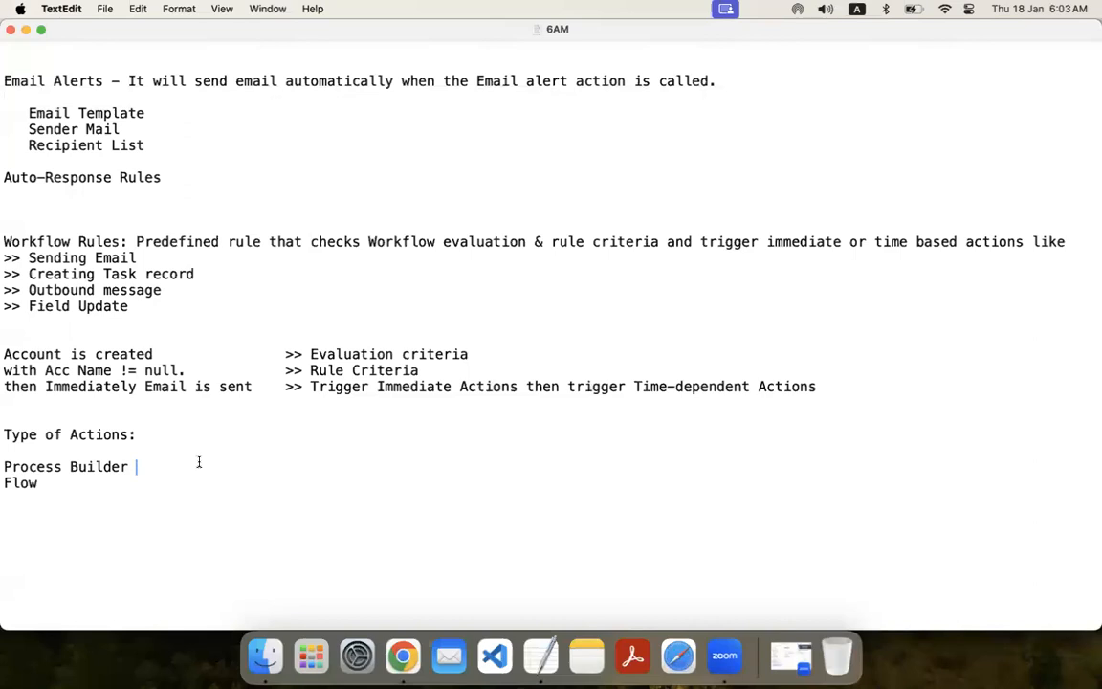
text(:)
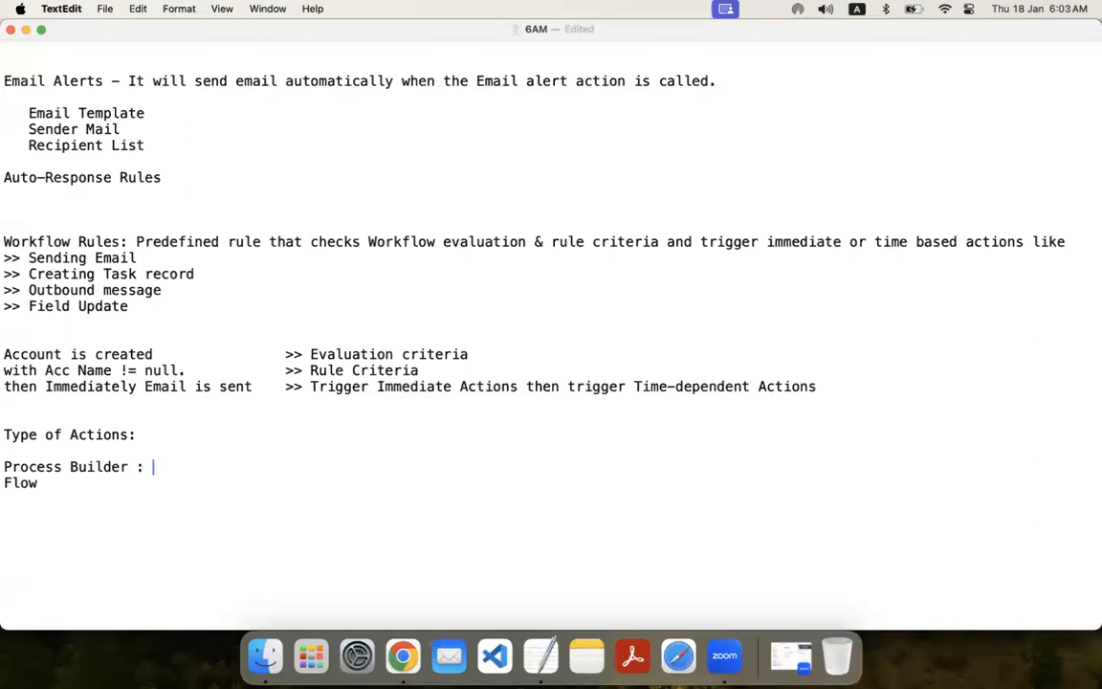
click(96, 482)
text(:)
Step: Describe Process Builder in the notes as "It's advanced to Workflow Rule. If-else if"
click(201, 456)
click(173, 466)
text(It's adva)
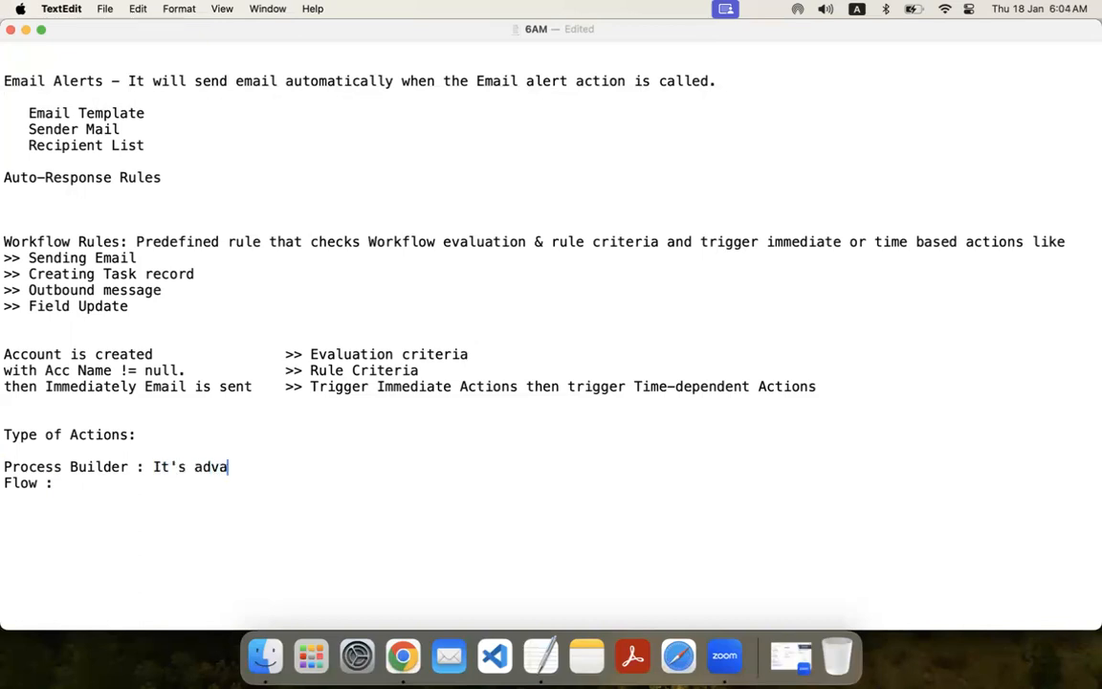
text(nced to Workfl)
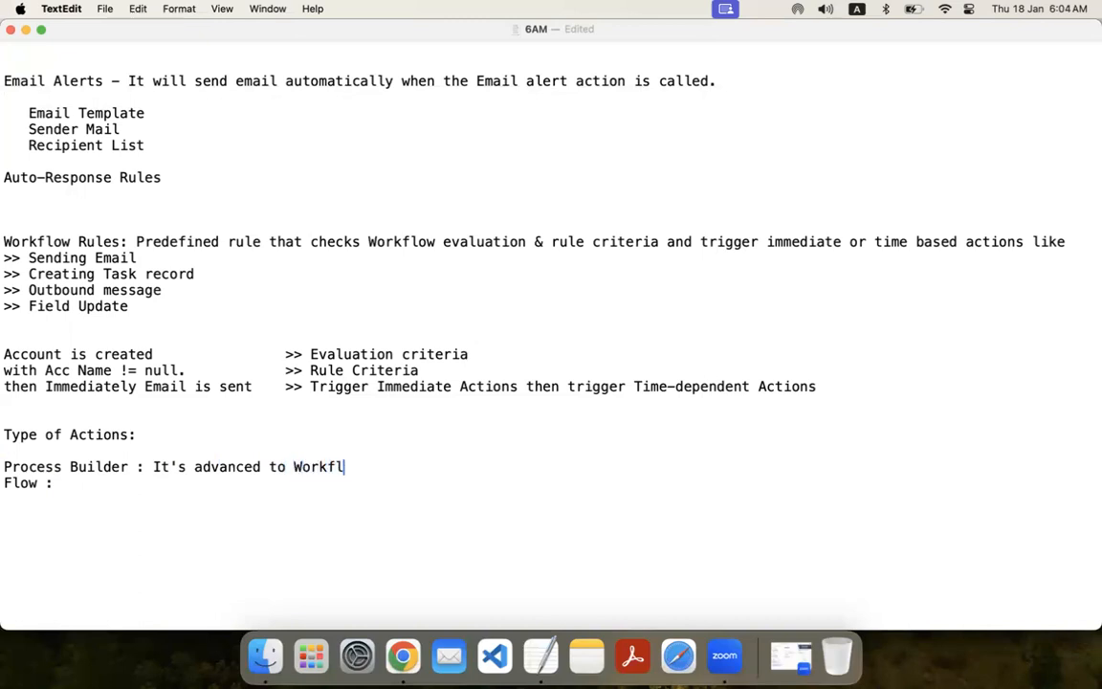
text(ow Rule.)
text(If-)
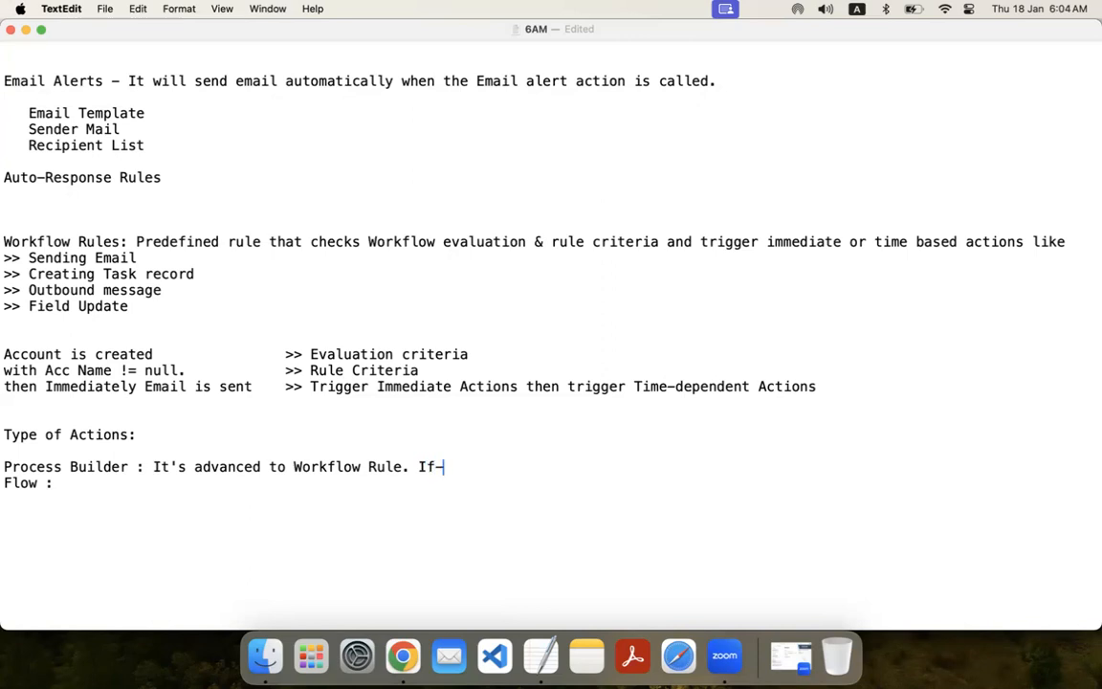
text(else if)
Step: Highlight the "If-else if" wording and the "Rule Criteria" entry in the notes to compare them
key(shift+alt+Left)
key(shift+alt+Left)
key(shift+alt+Left)
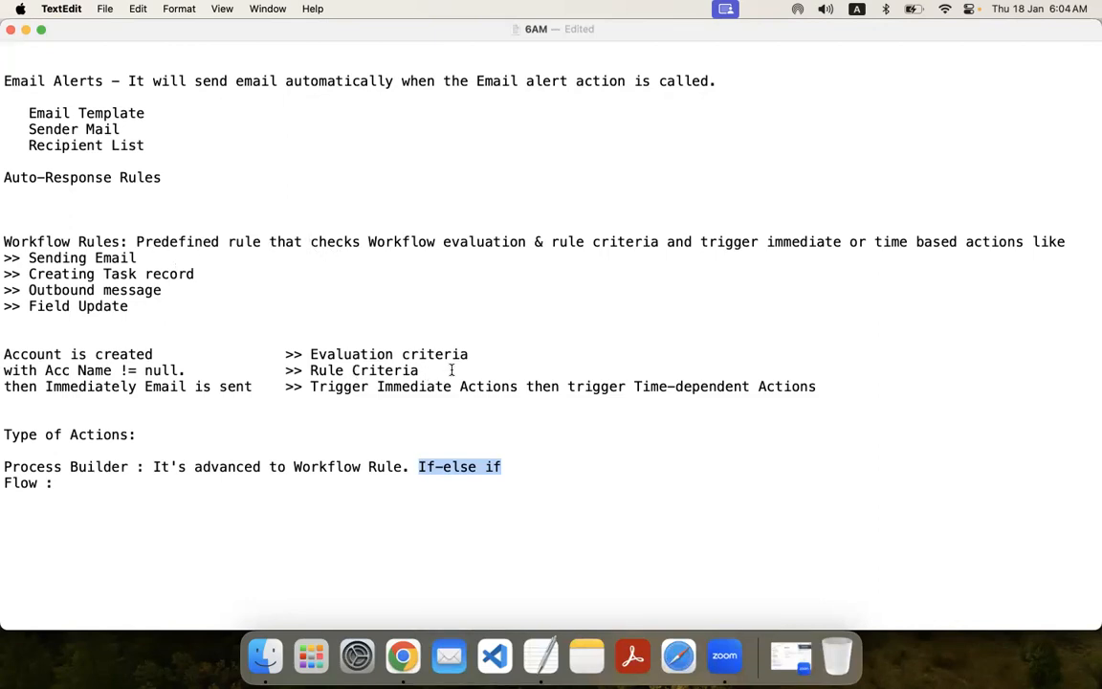
drag(439, 372, 309, 371)
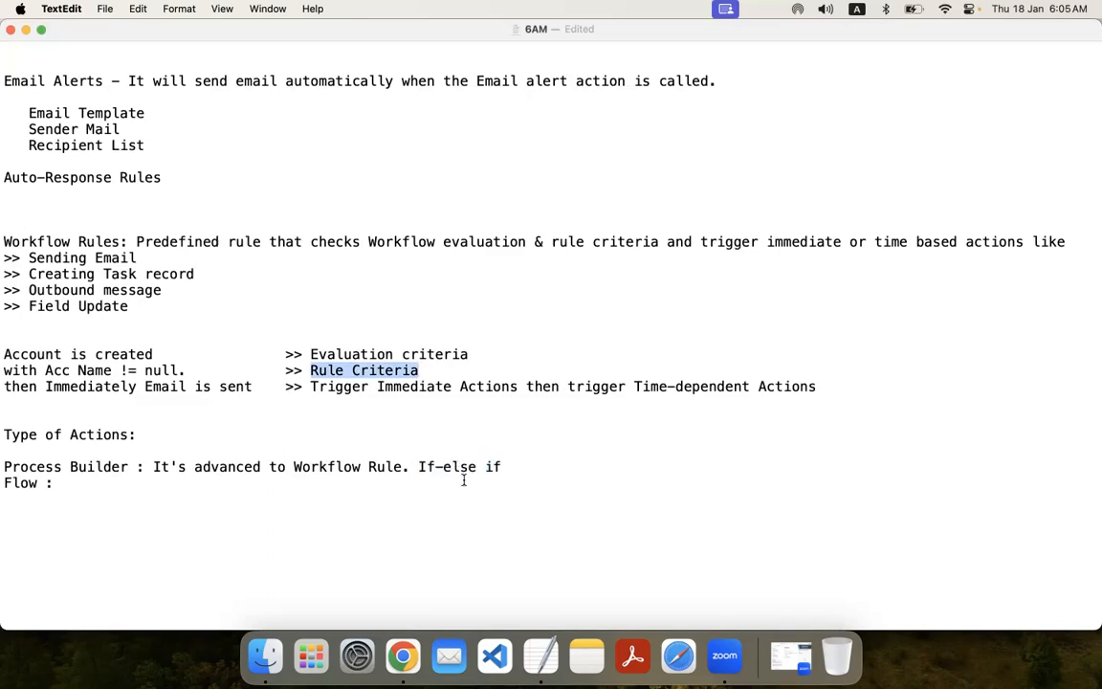
click(520, 464)
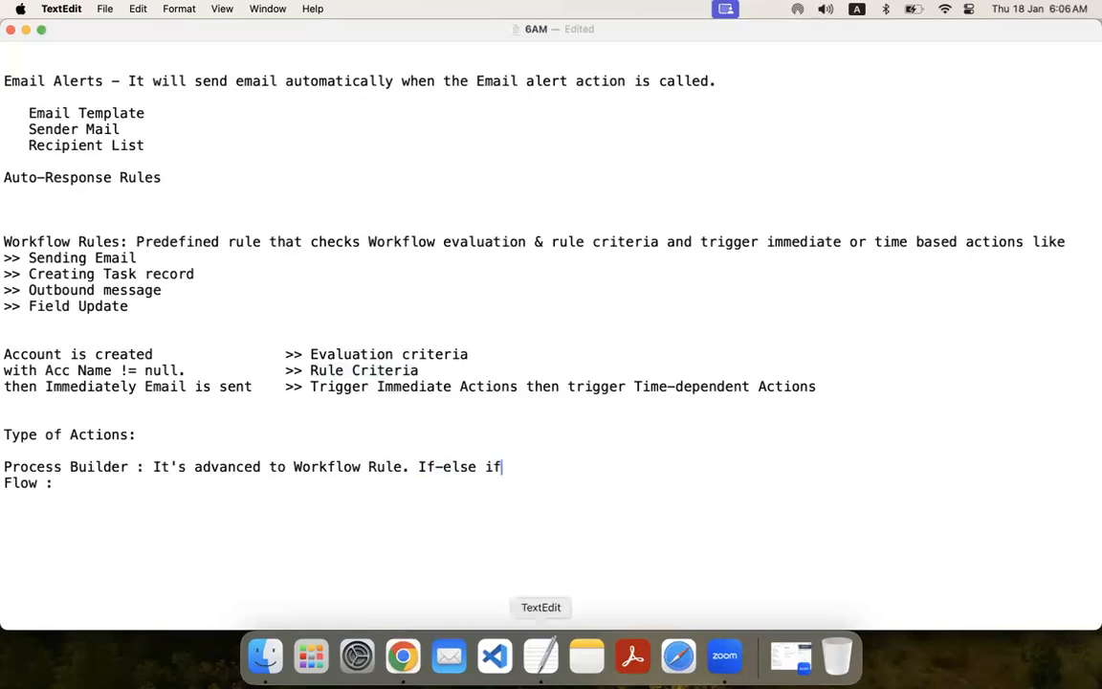
Step: Switch to Chrome and check the Salesforce notifications
click(403, 657)
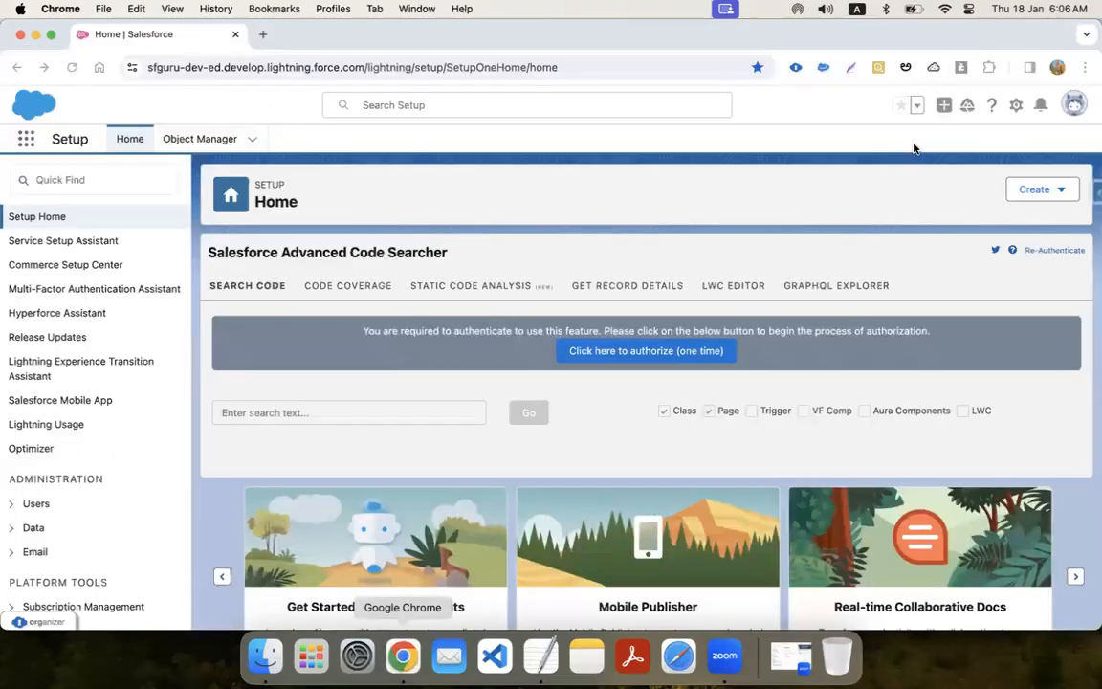
click(1042, 107)
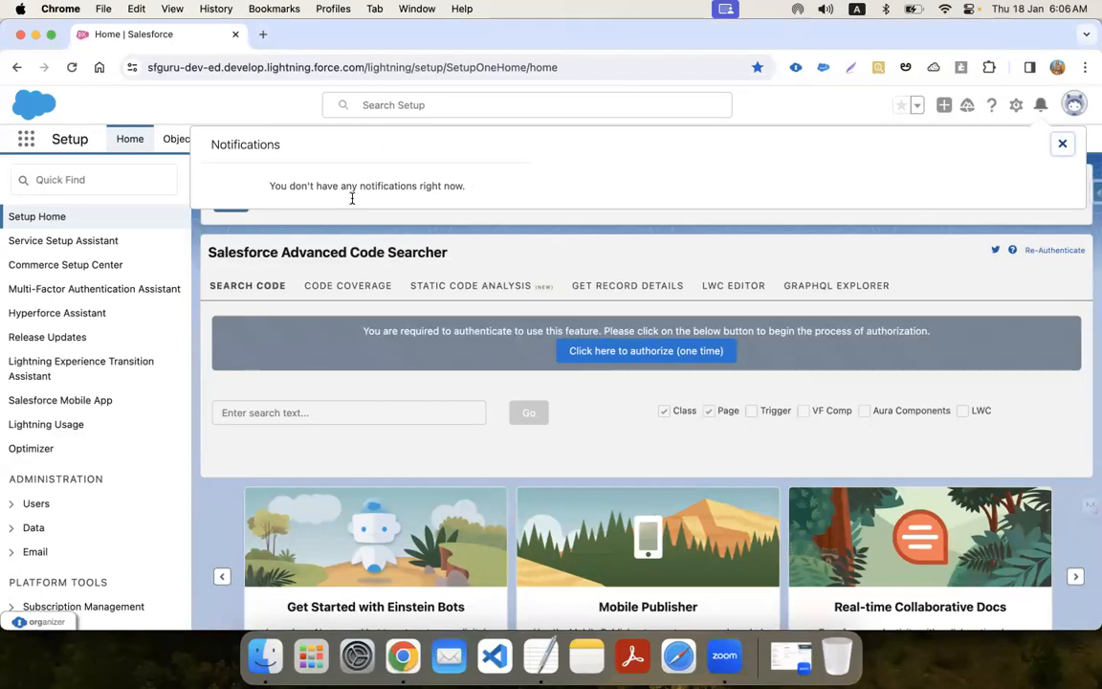
click(1062, 144)
click(1045, 106)
click(1046, 106)
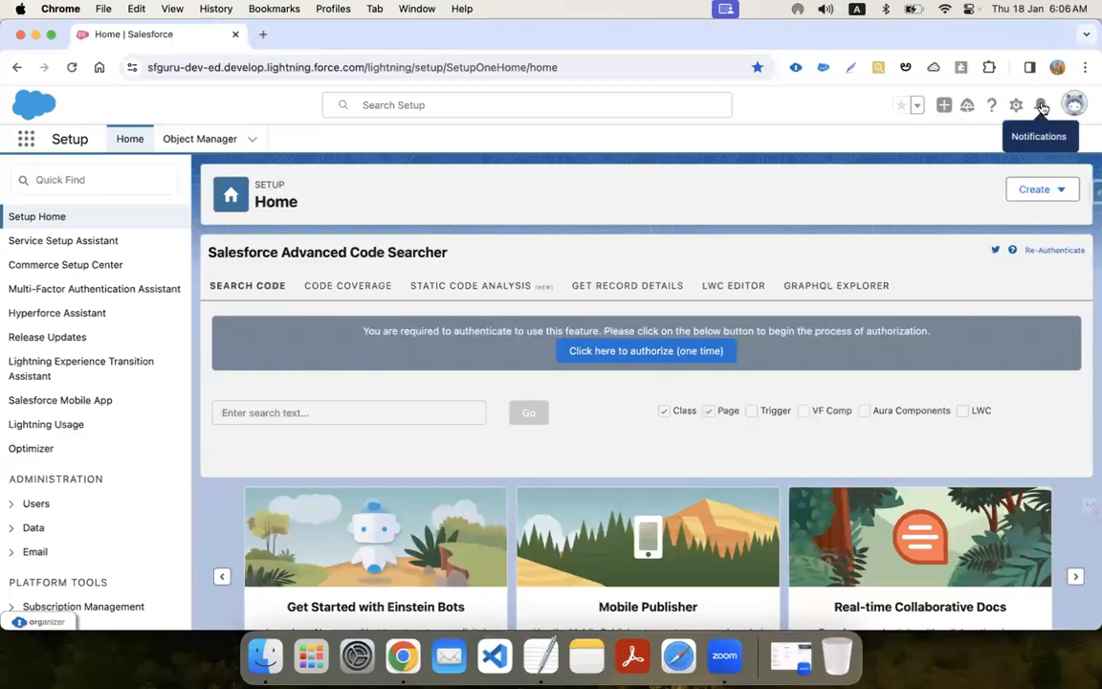
click(1043, 107)
click(1043, 107)
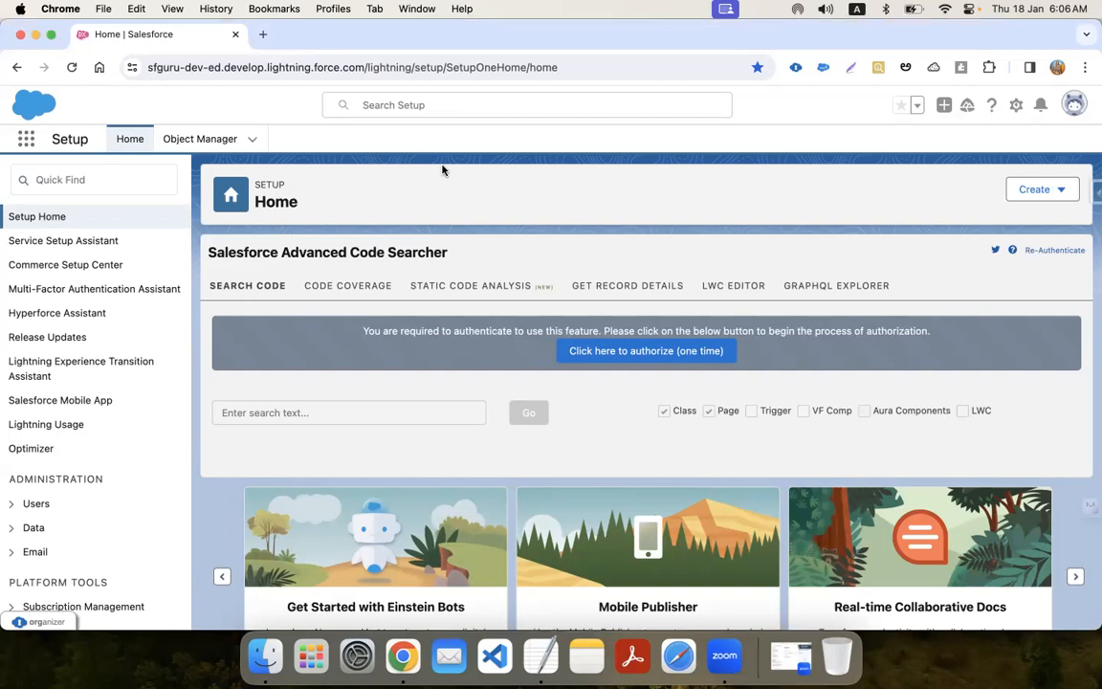
Step: Open the Edge Communications account in the Service app and view its Chatter feed
click(27, 140)
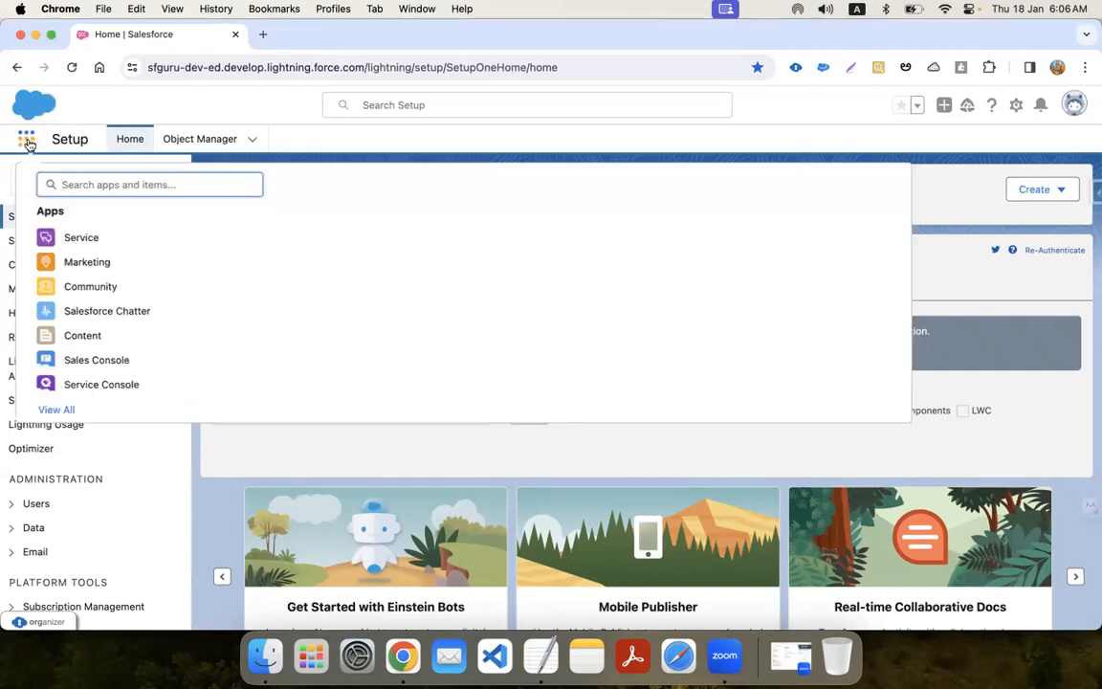
click(90, 239)
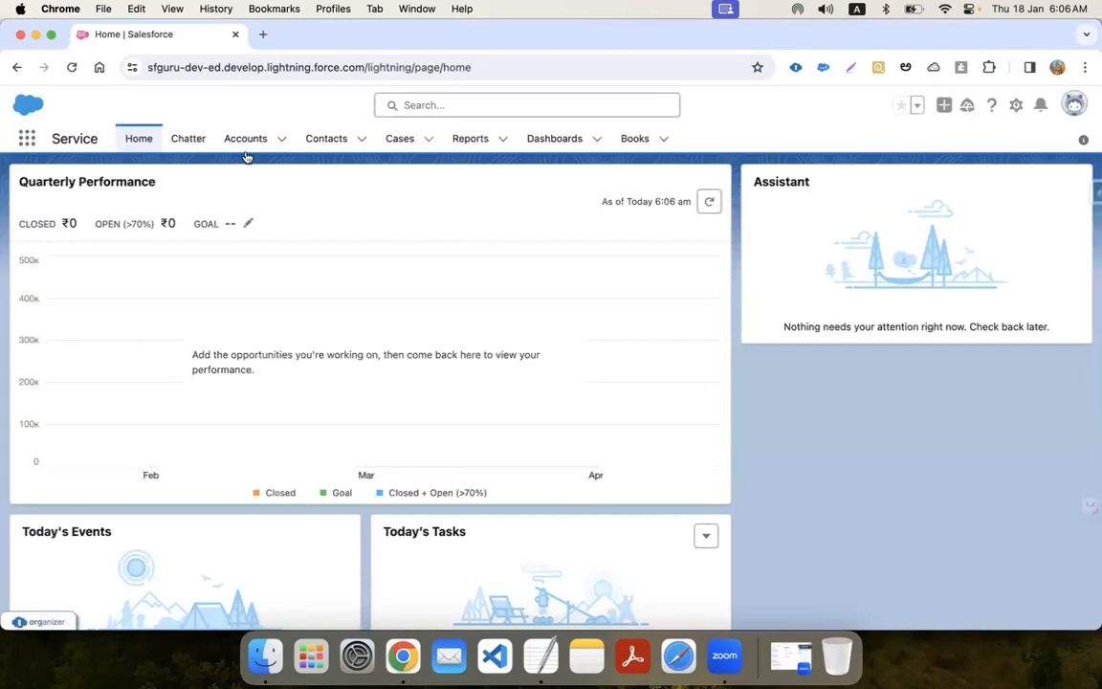
click(249, 144)
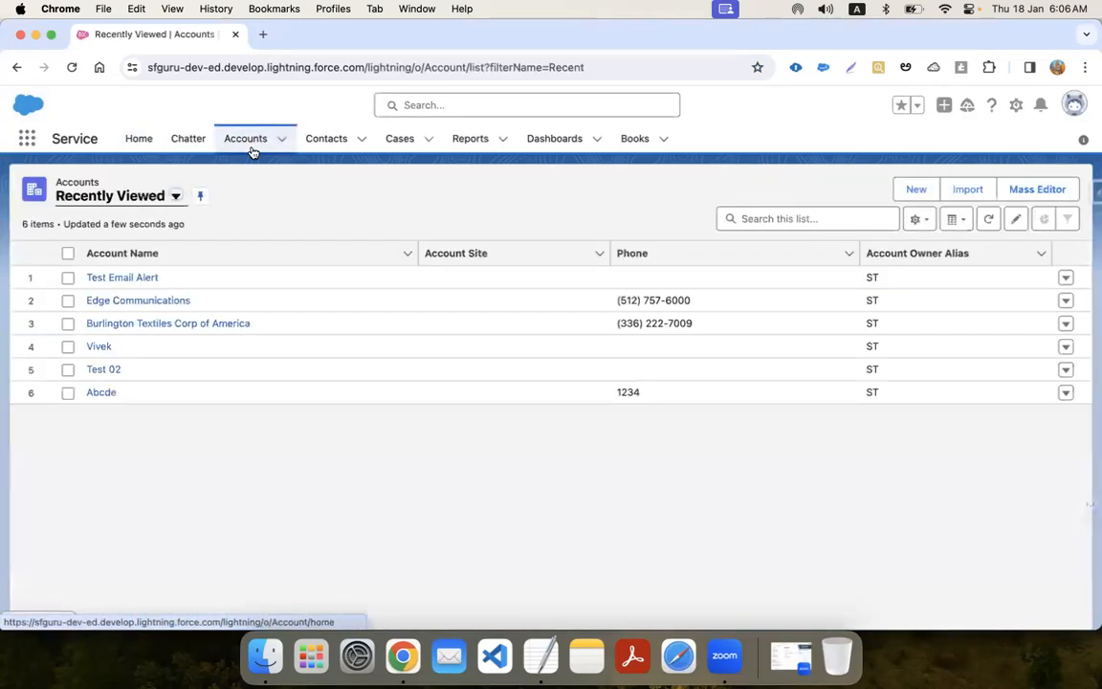
click(146, 303)
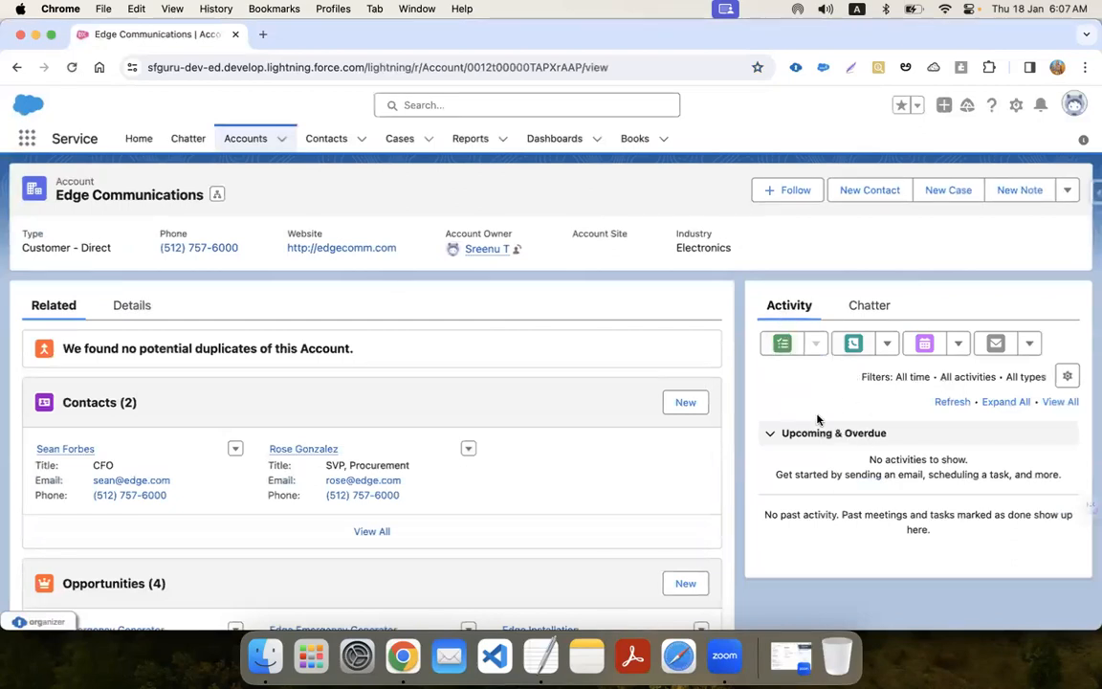
click(881, 309)
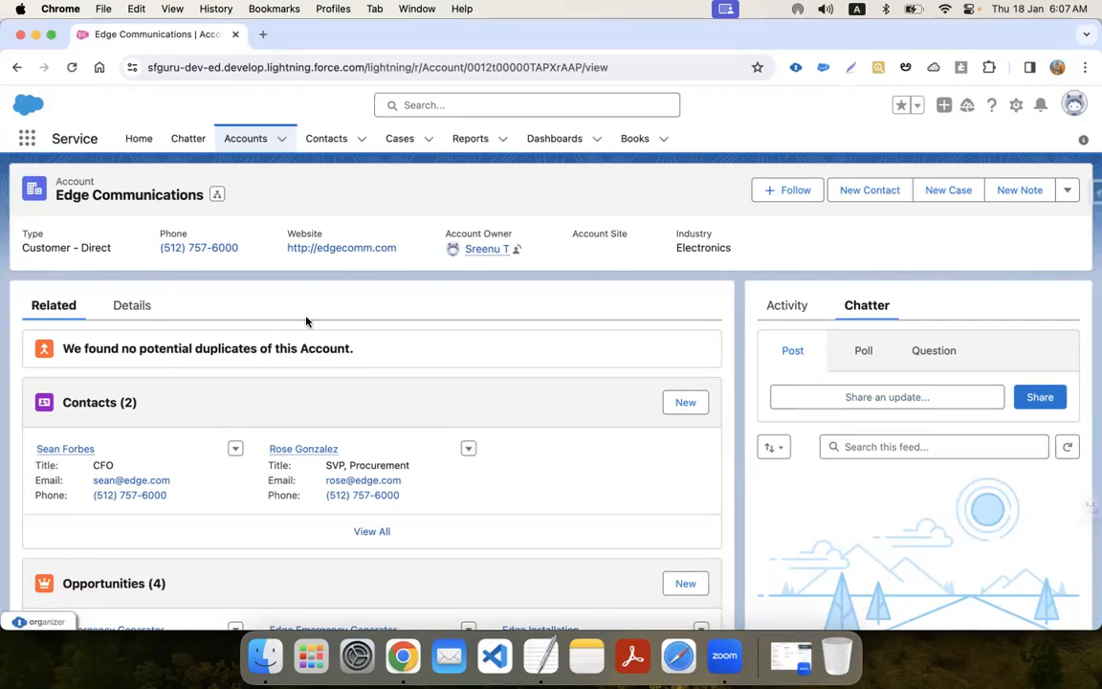
click(540, 658)
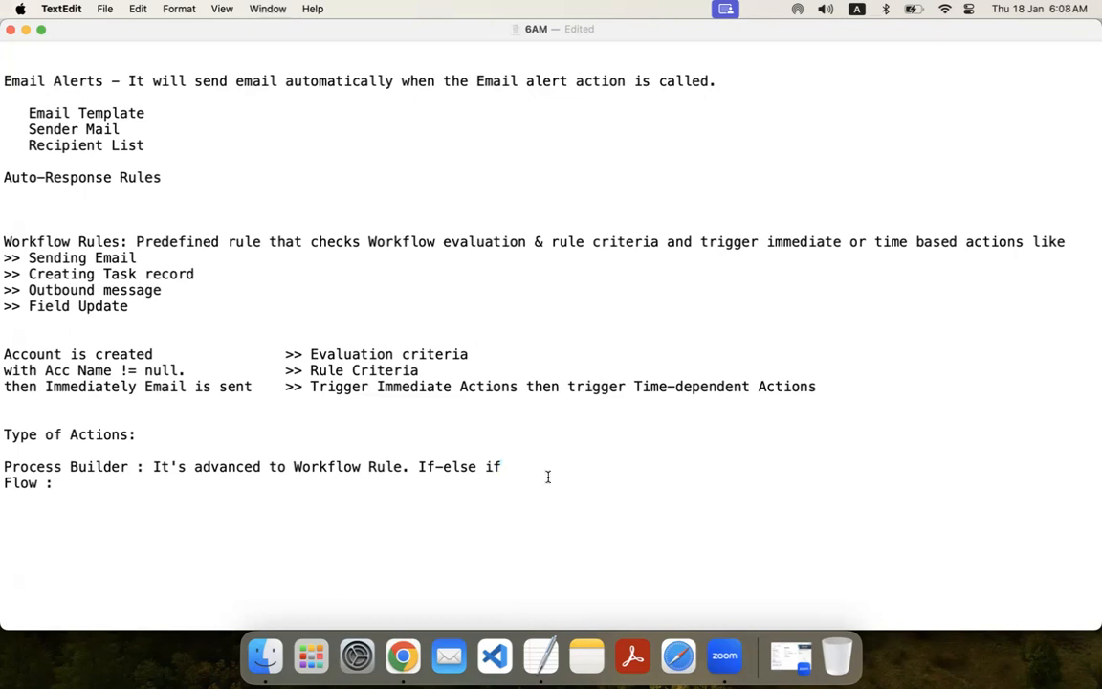
click(403, 655)
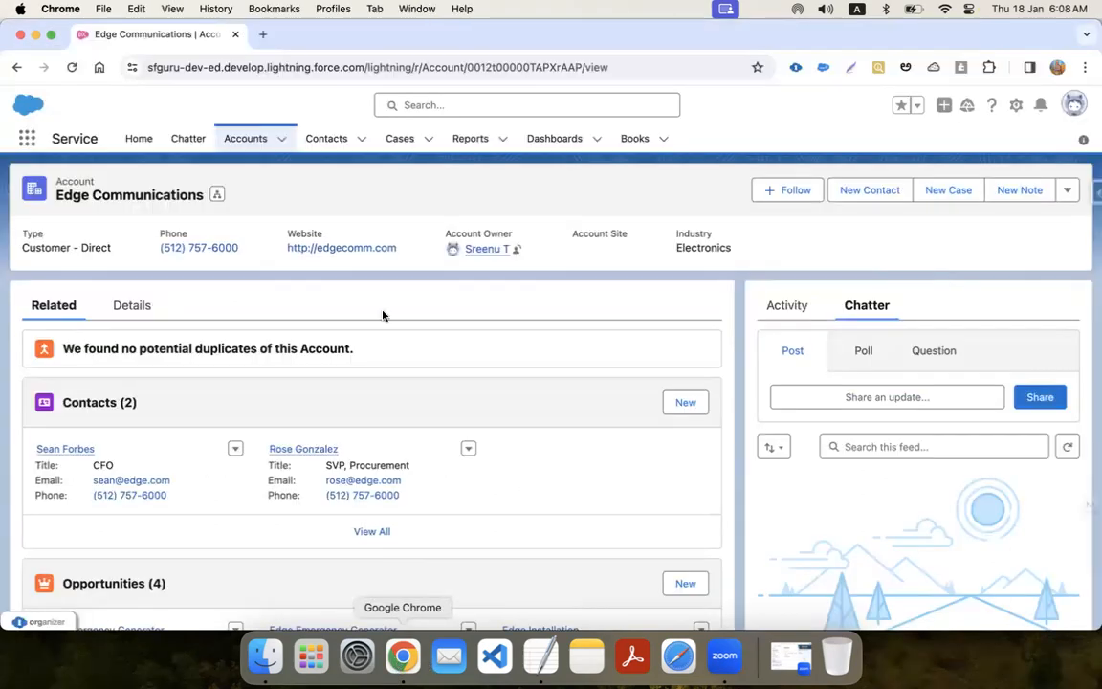
Step: Open Salesforce Setup, search for "process b", and open Process Builder
click(1016, 106)
click(953, 145)
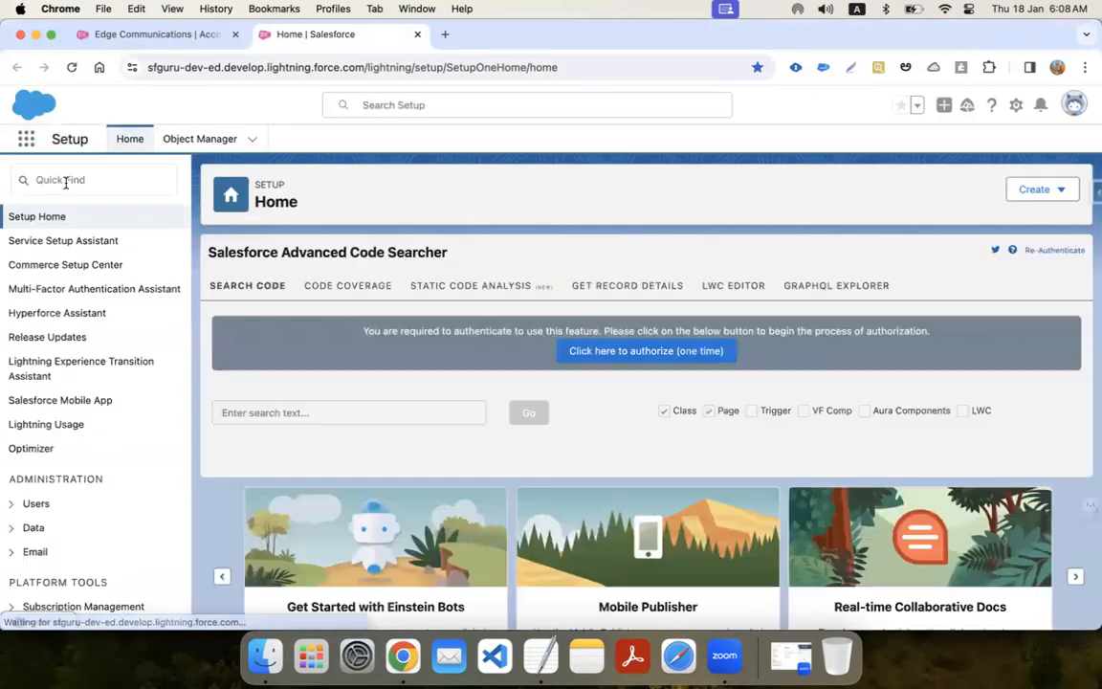
click(67, 180)
text(pr)
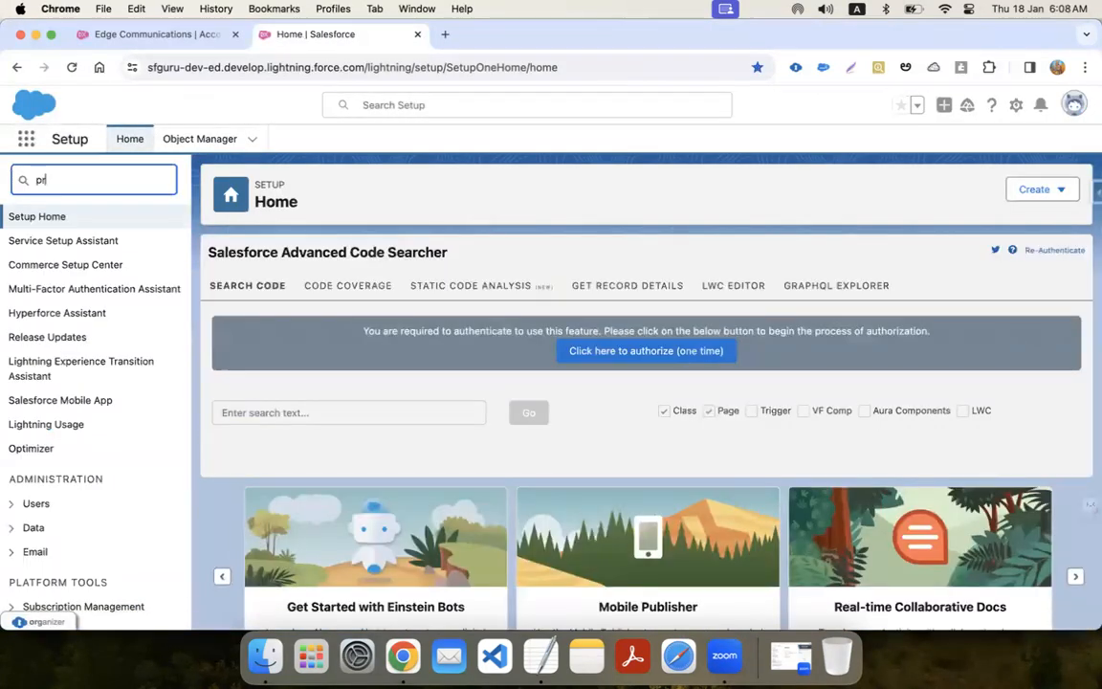
text(ocess)
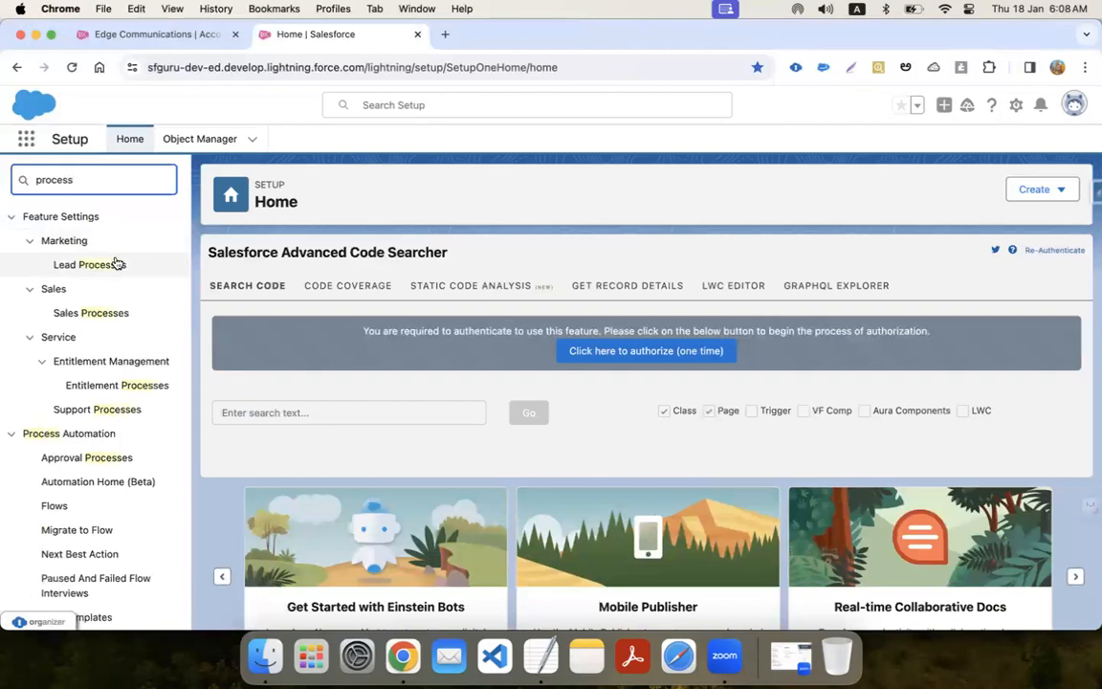
text( b)
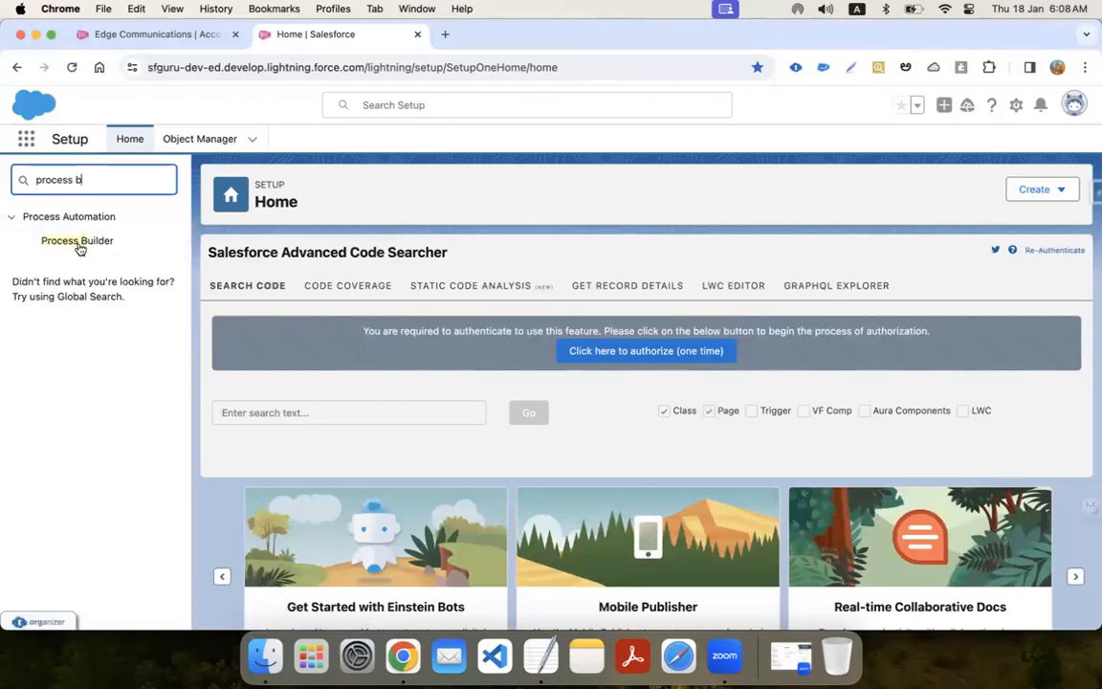
click(79, 247)
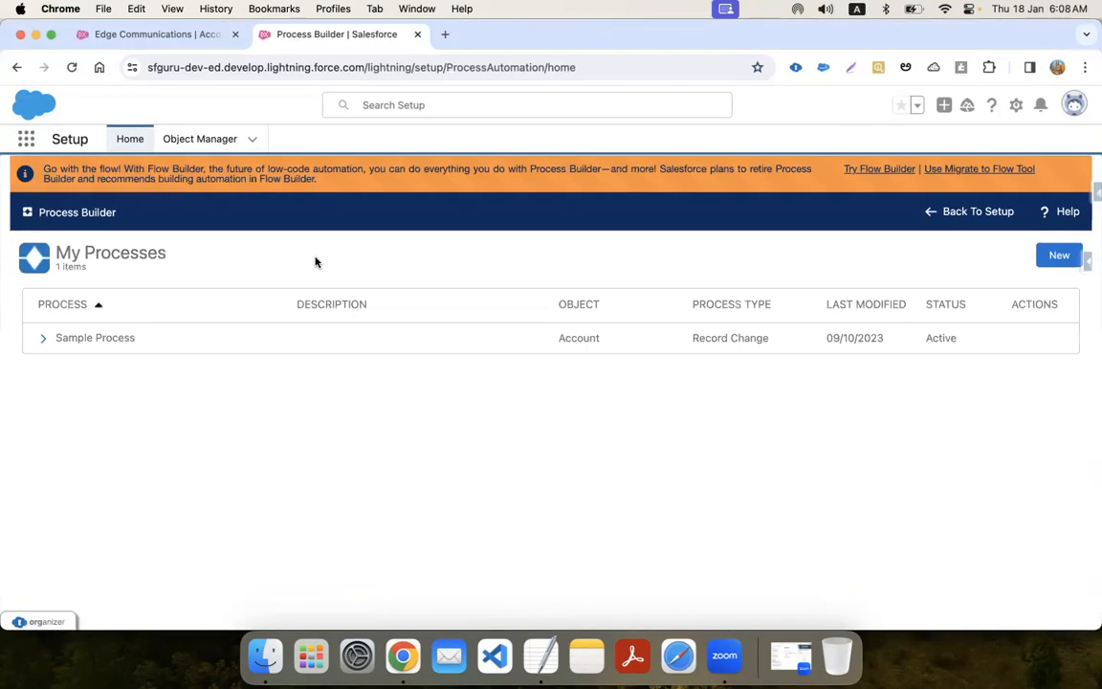
Step: Start a new process, continuing in Process Builder, and name it with a first name followed by "Process", keeping the auto-filled API name
click(1058, 255)
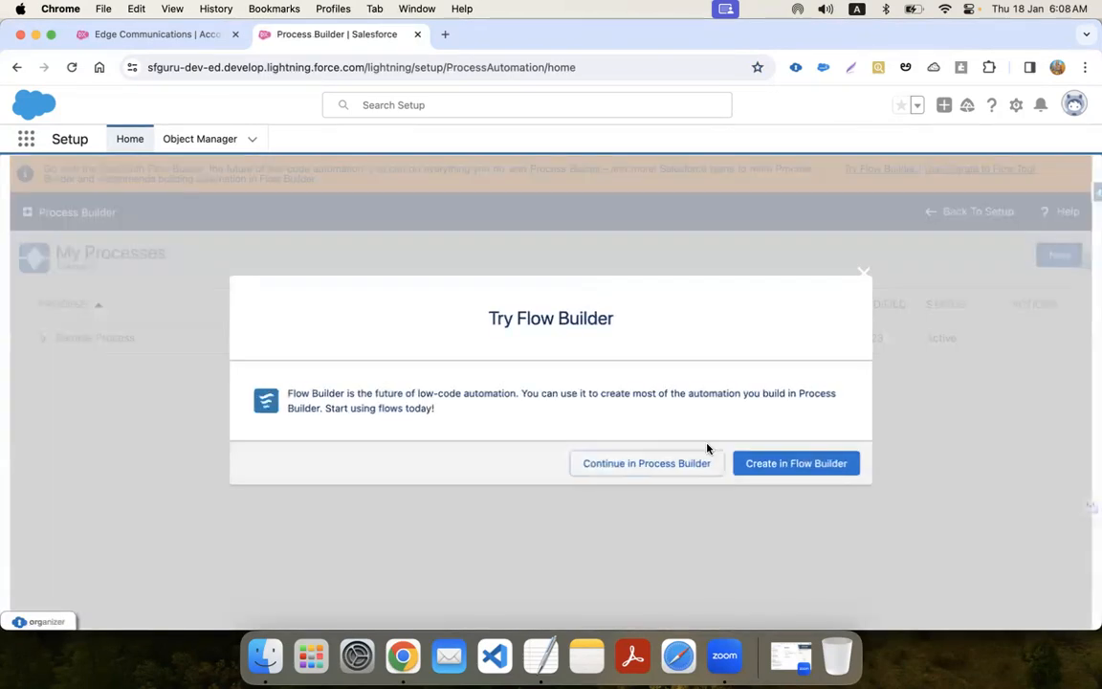
click(635, 465)
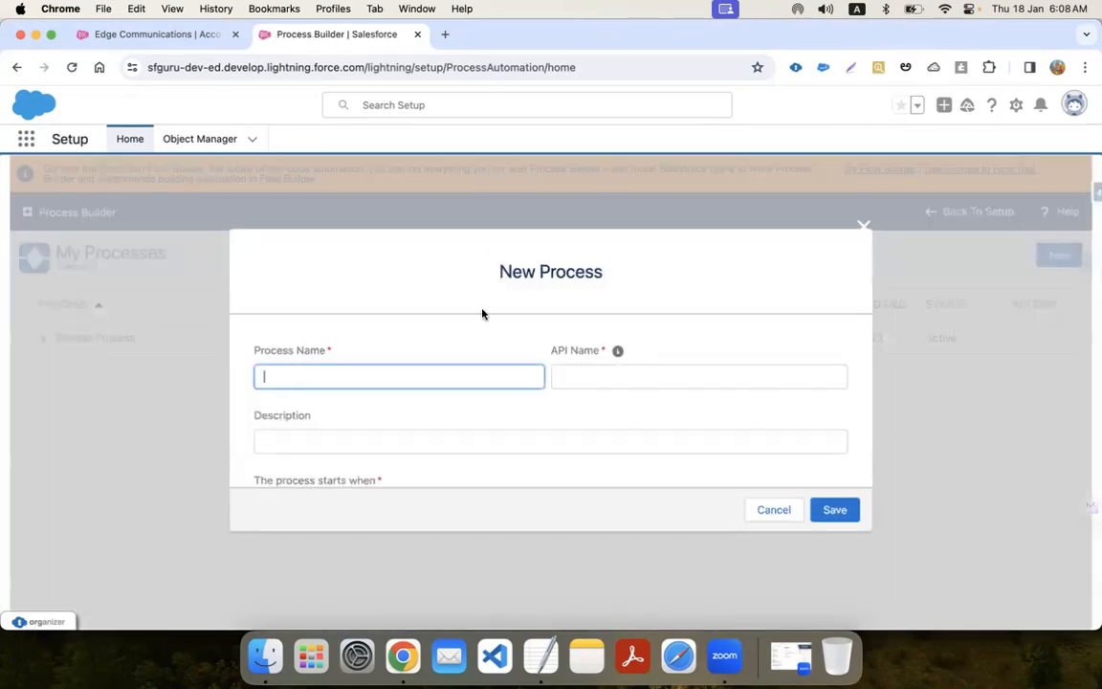
text(Vivek Process)
key(Tab)
key(Tab)
key(Tab)
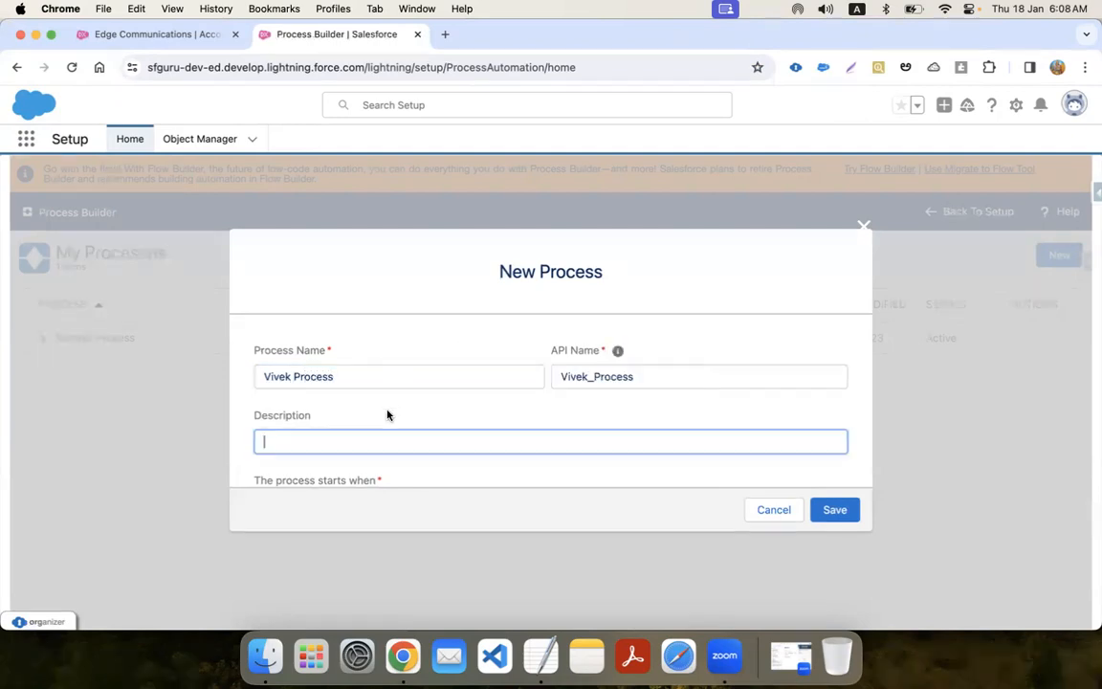
Step: Set the new process to start when "It's invoked by another process"
scroll(460, 411, down, 1)
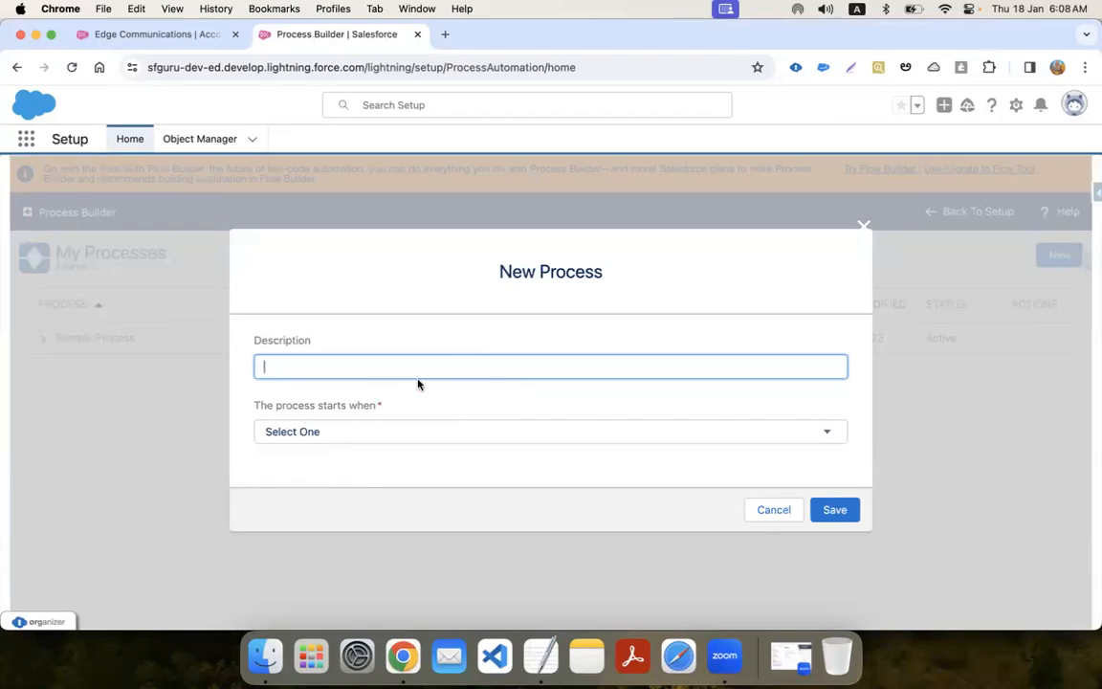
click(400, 432)
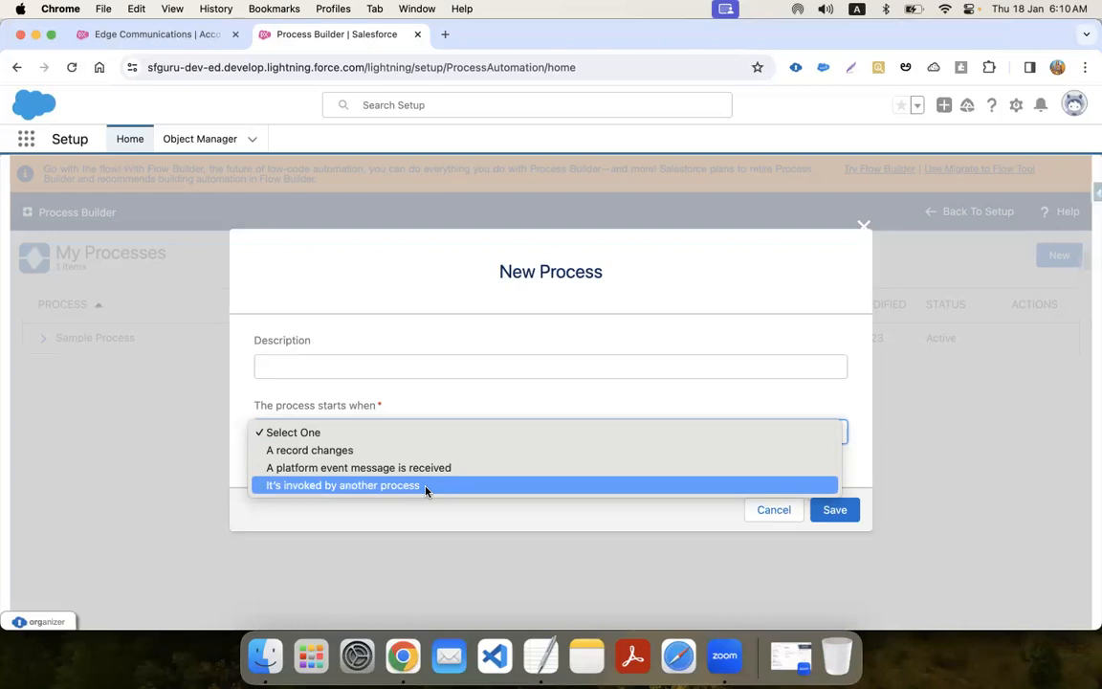
click(425, 486)
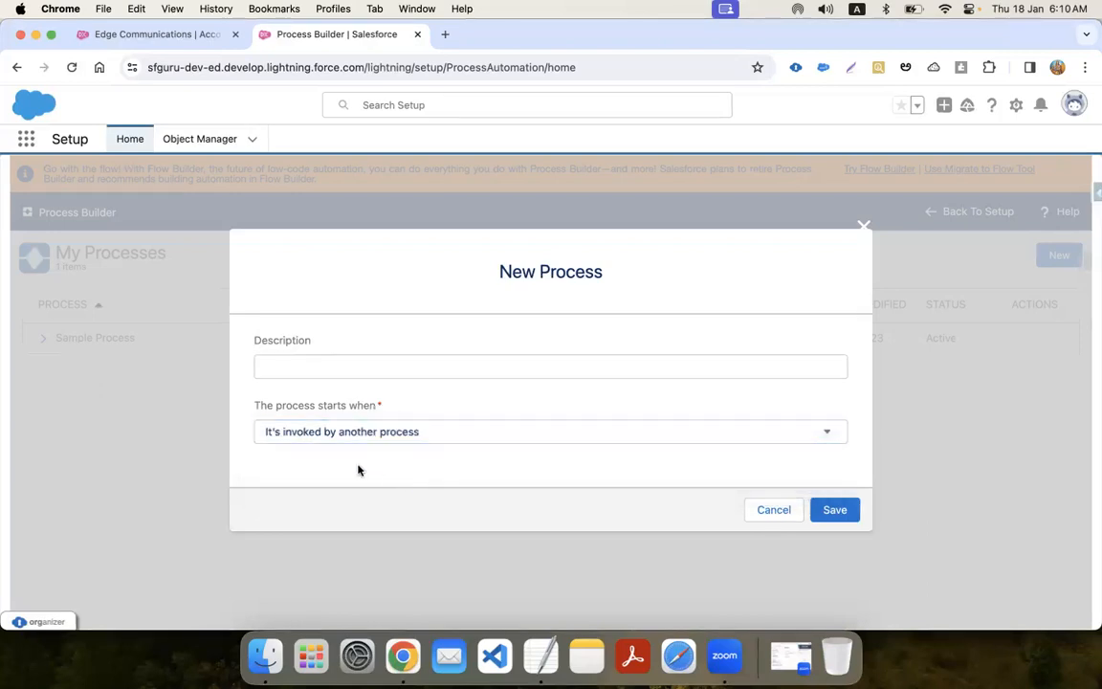
scroll(424, 411, up, 3)
scroll(425, 411, down, 3)
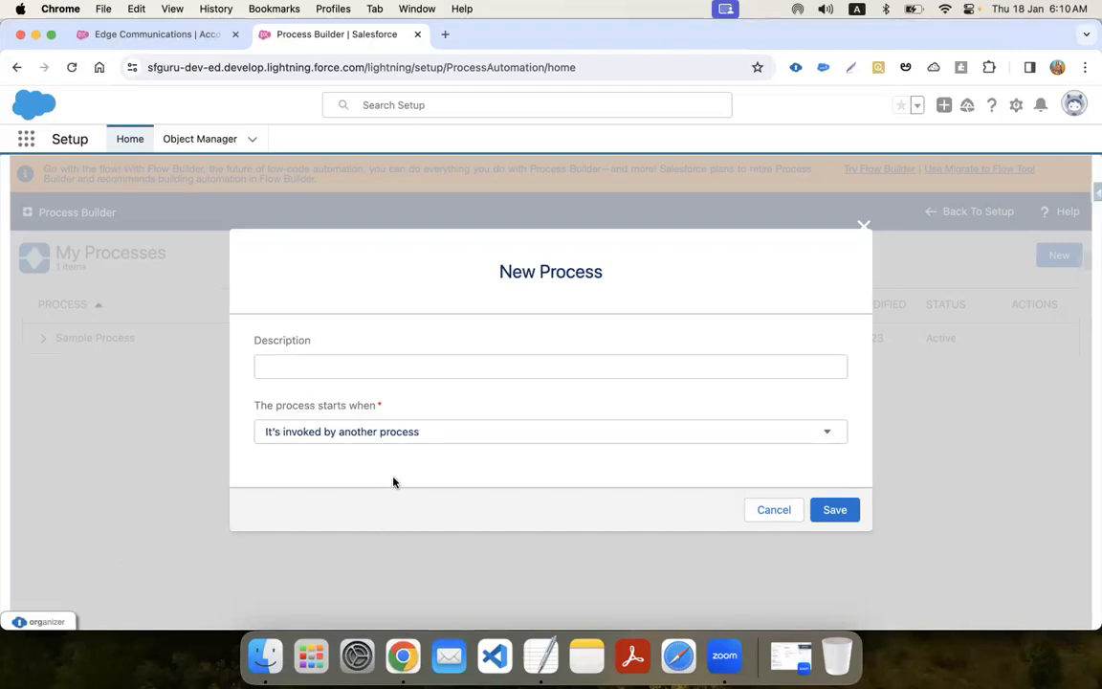
Step: Set the new process to start when "A record changes" and review the New Process details
click(422, 432)
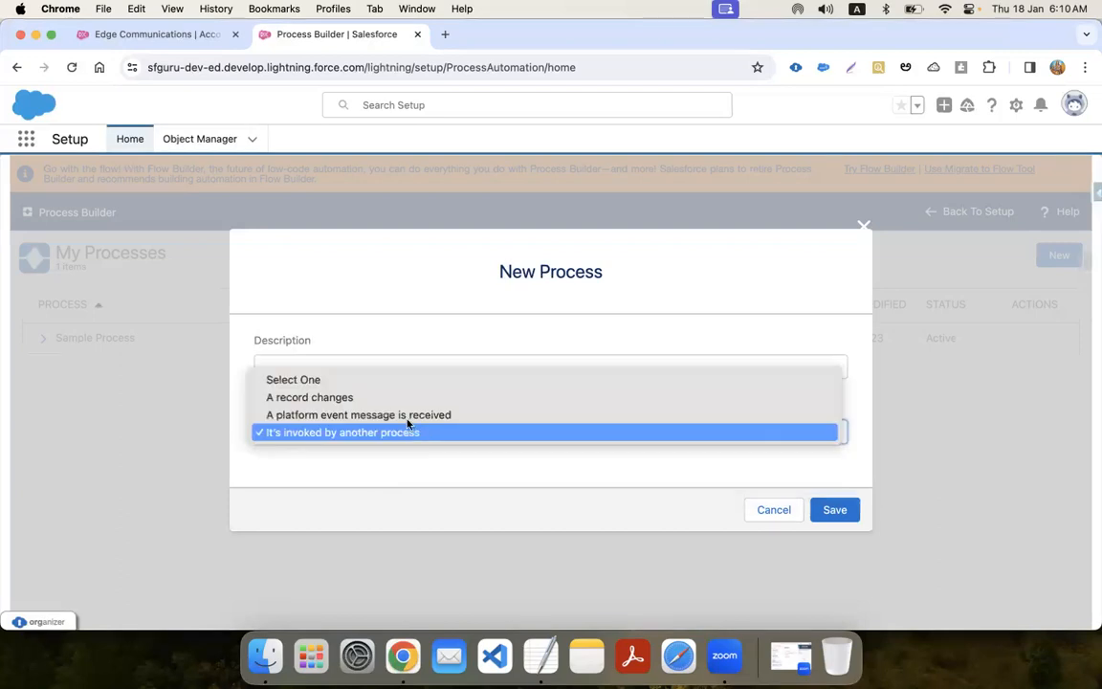
click(359, 398)
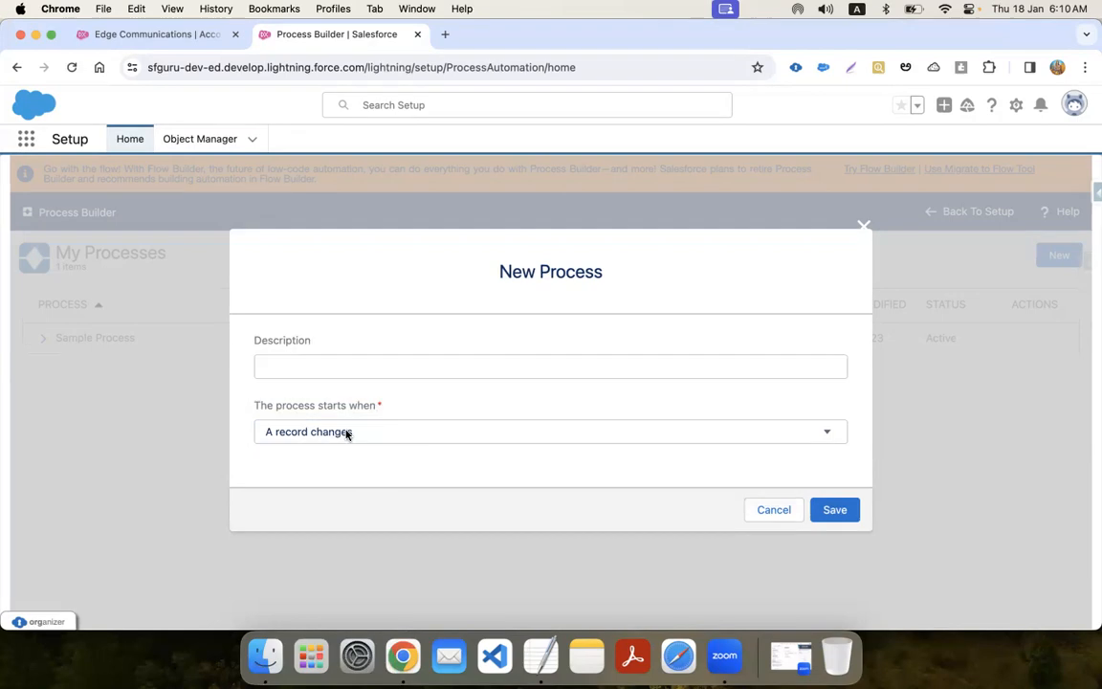
scroll(346, 433, up, 3)
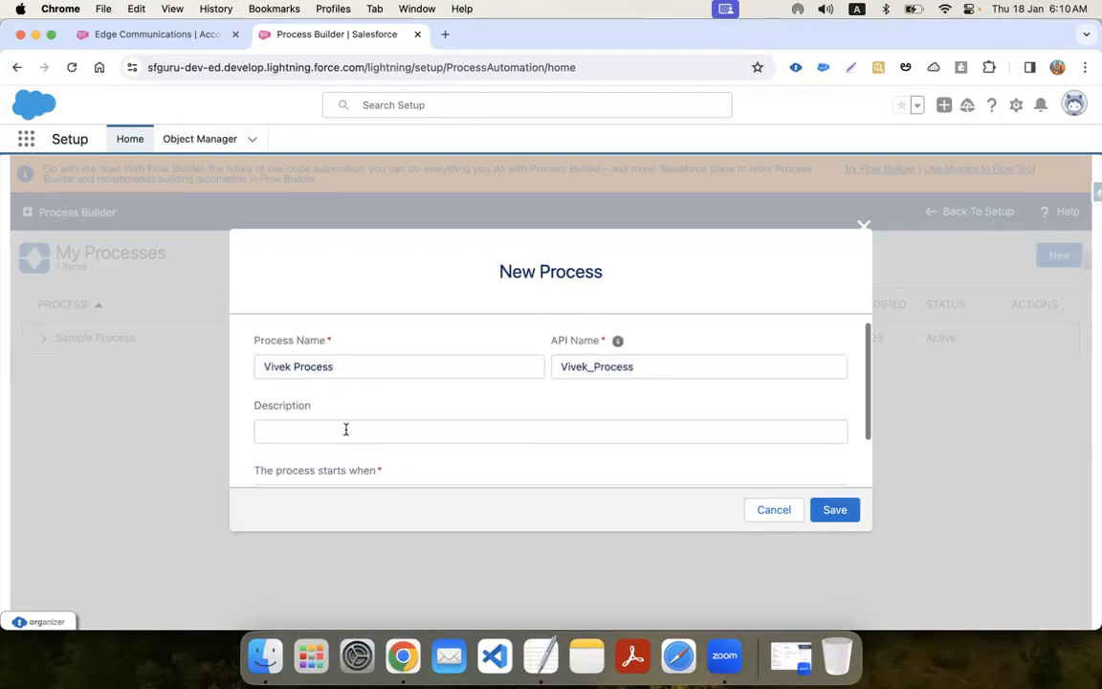
scroll(346, 430, down, 3)
scroll(346, 428, up, 3)
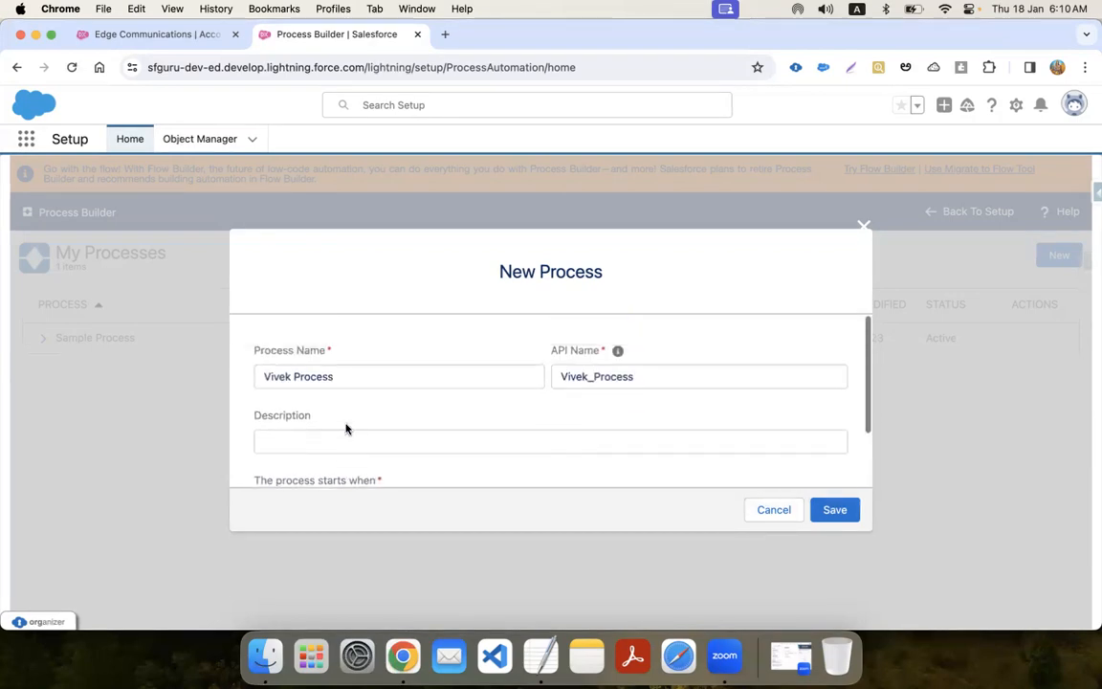
Step: Review the New Process details and save the process with "A record changes" as its starting event
scroll(347, 429, down, 3)
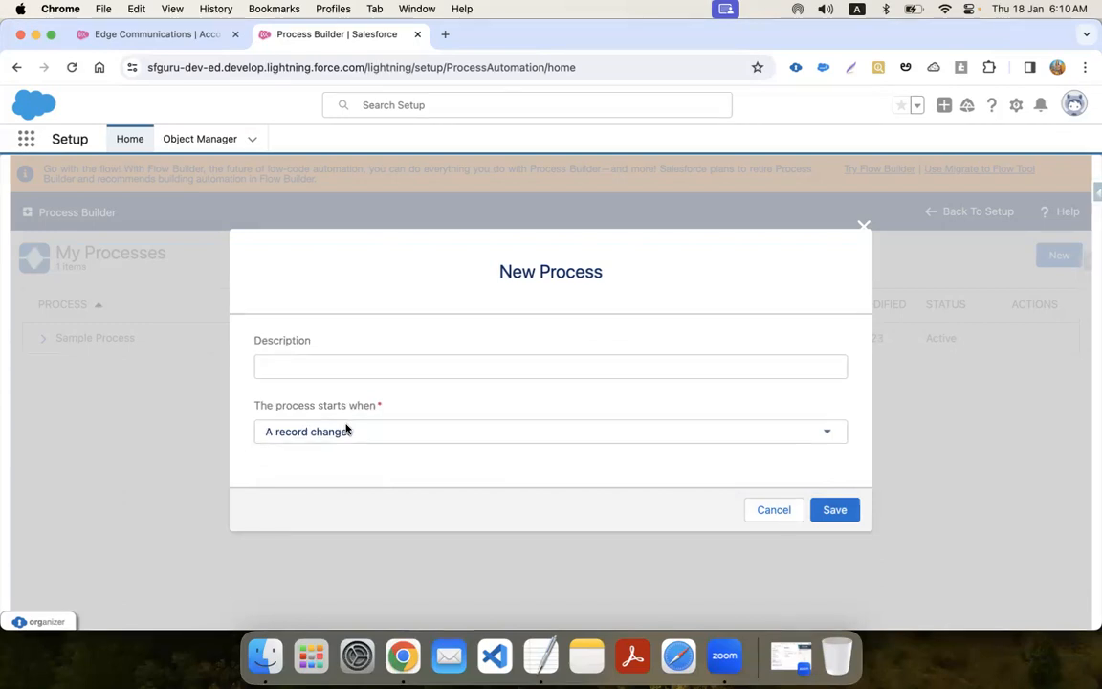
scroll(347, 430, up, 3)
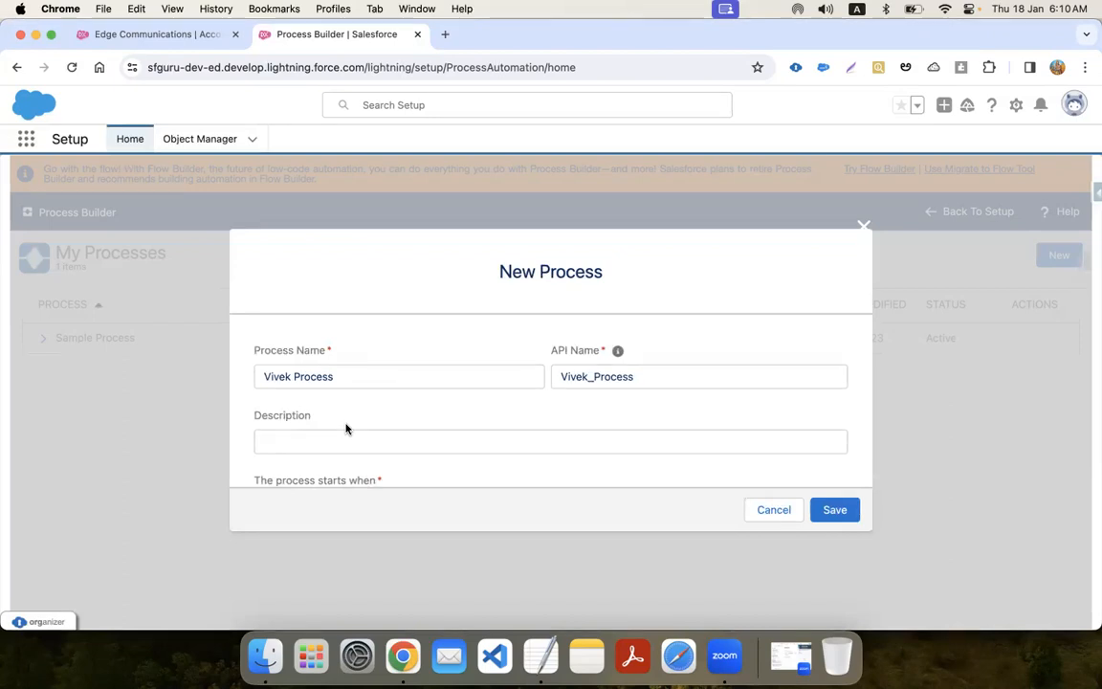
scroll(346, 430, down, 2)
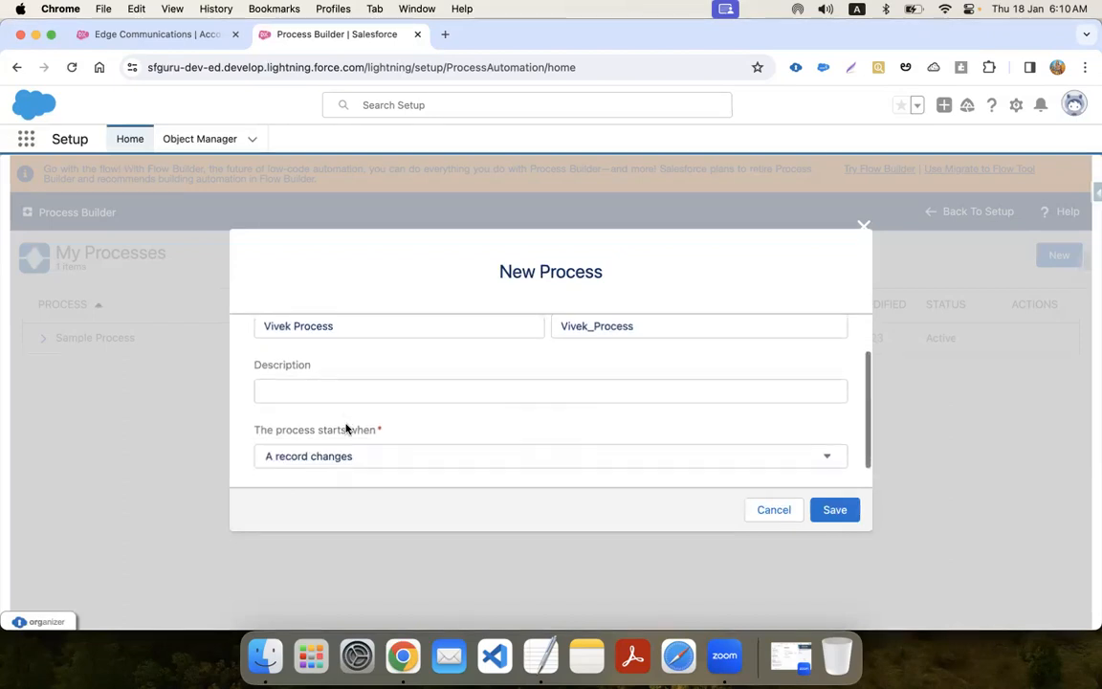
scroll(346, 430, up, 1)
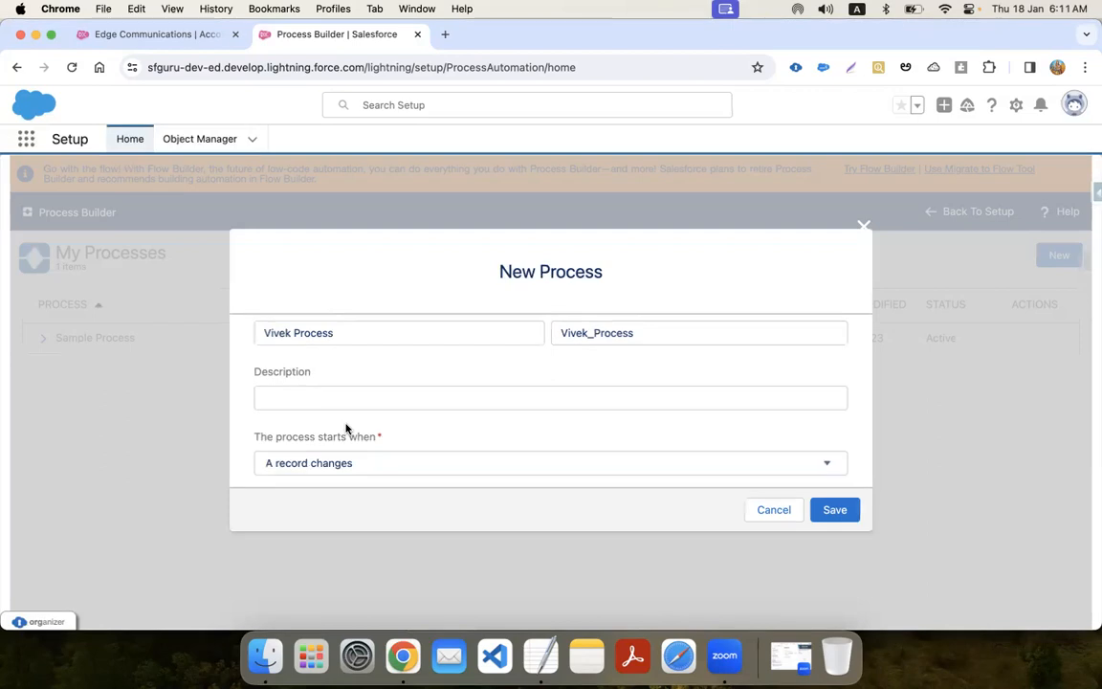
scroll(346, 428, up, 2)
scroll(346, 428, down, 4)
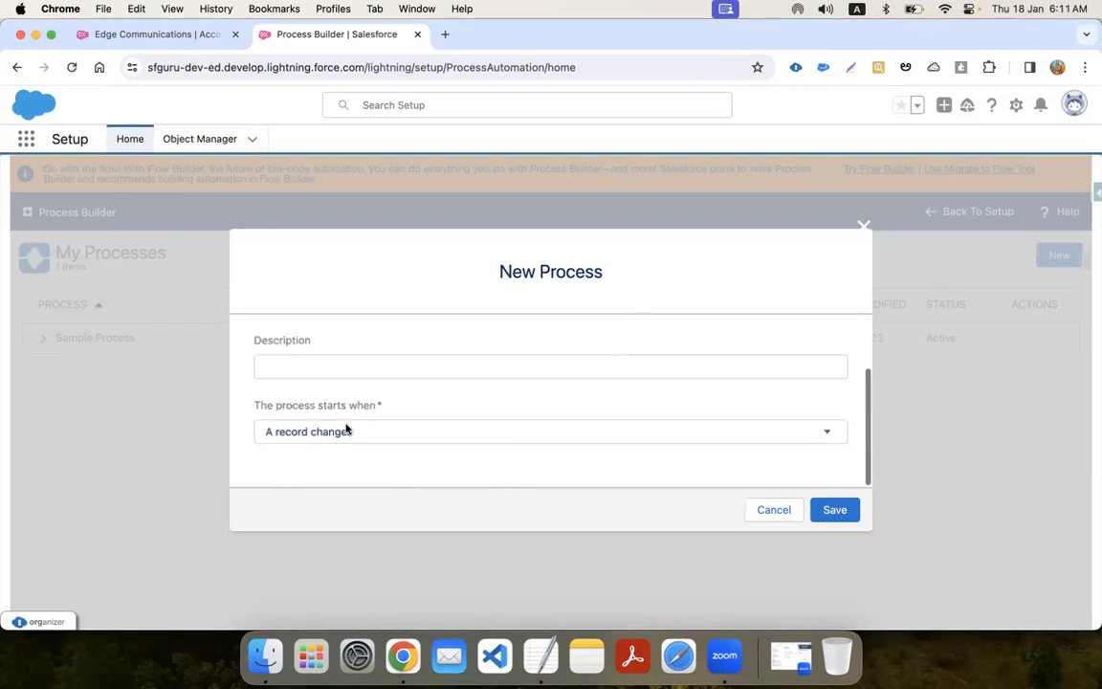
click(835, 516)
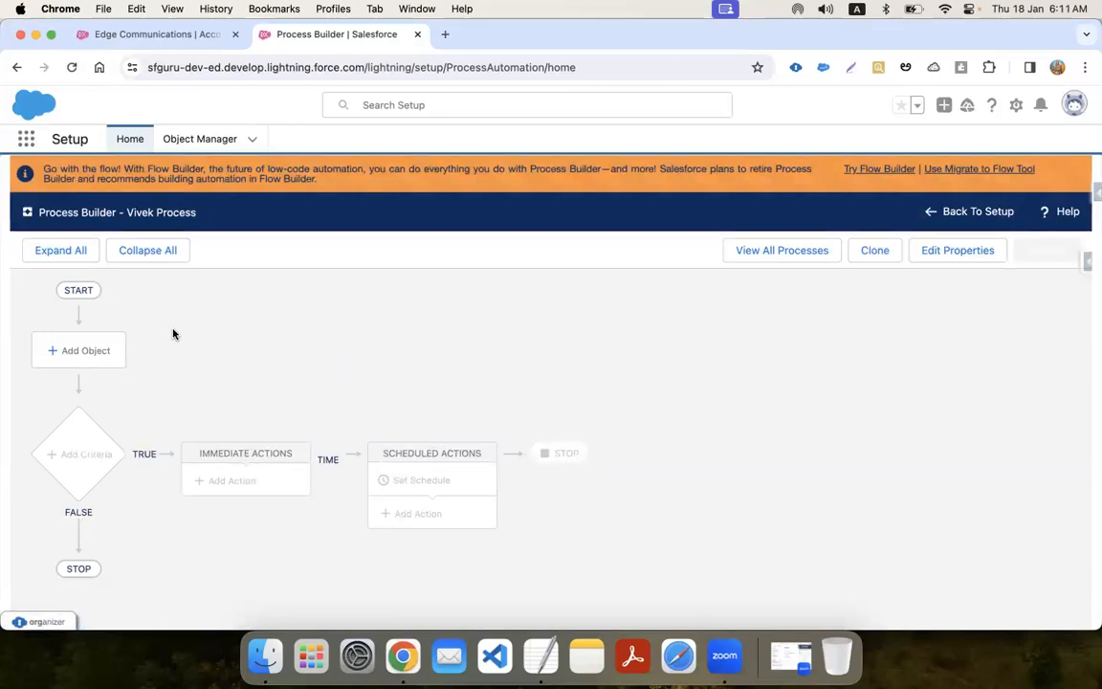
Step: Add the process object and choose Account for it
click(77, 349)
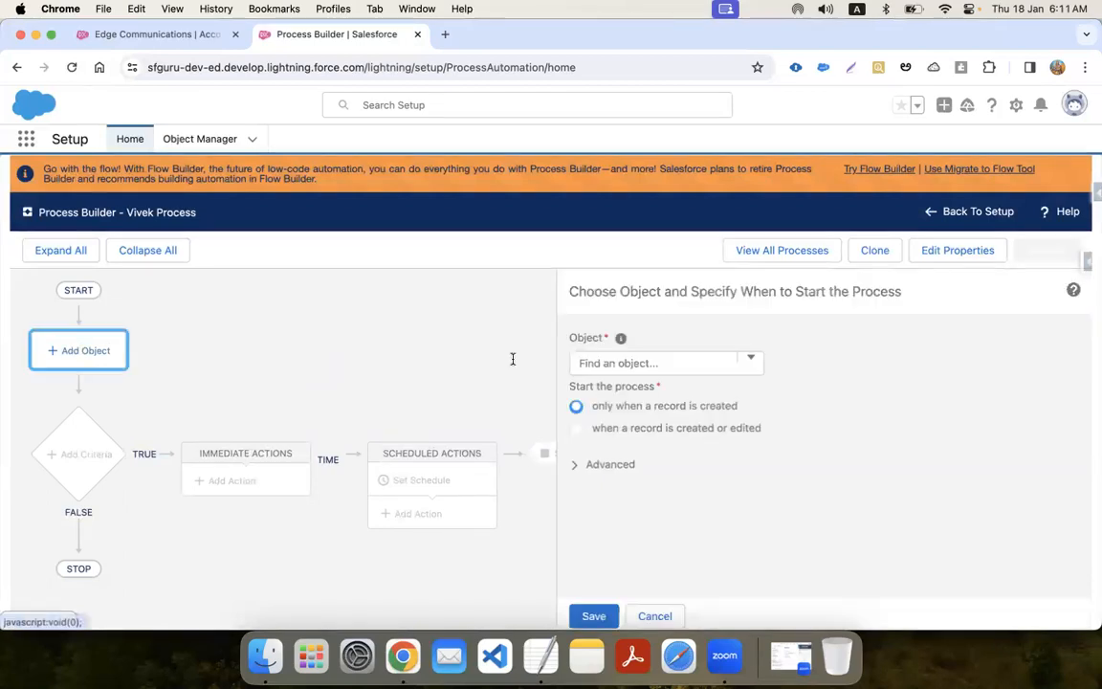
click(668, 364)
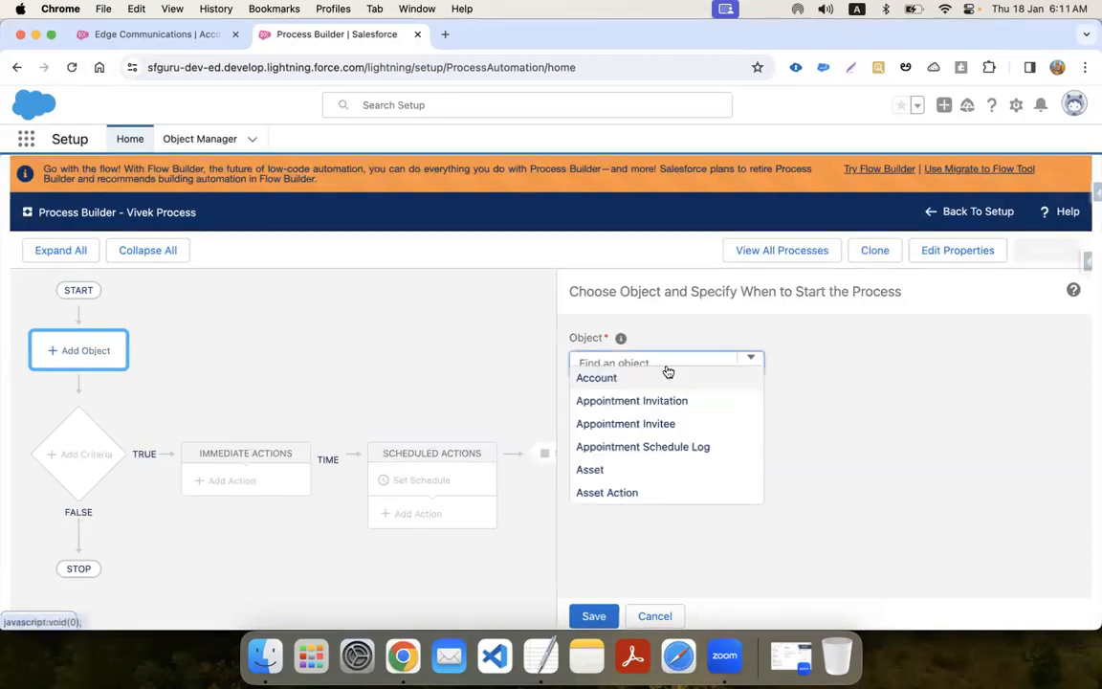
click(630, 377)
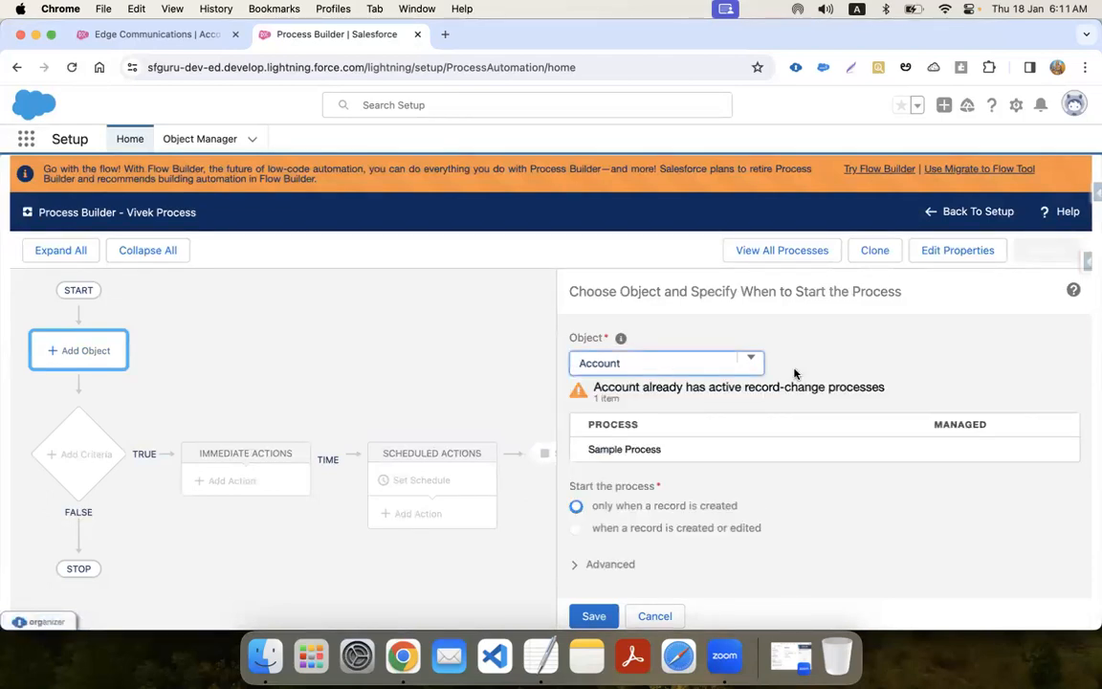
click(830, 364)
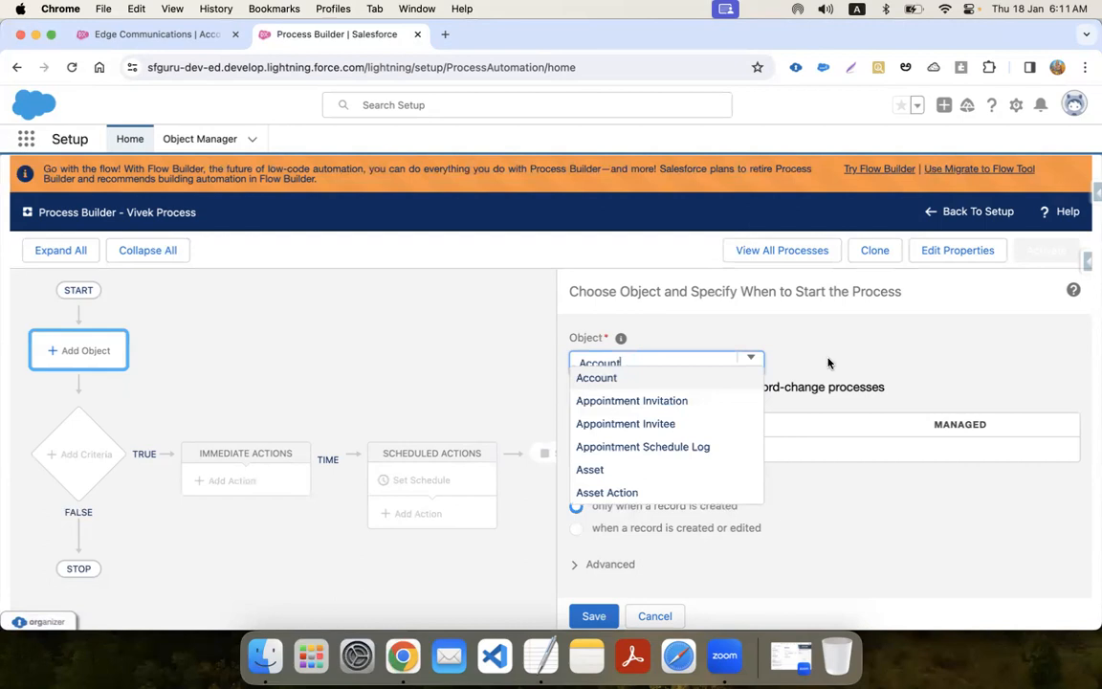
click(595, 379)
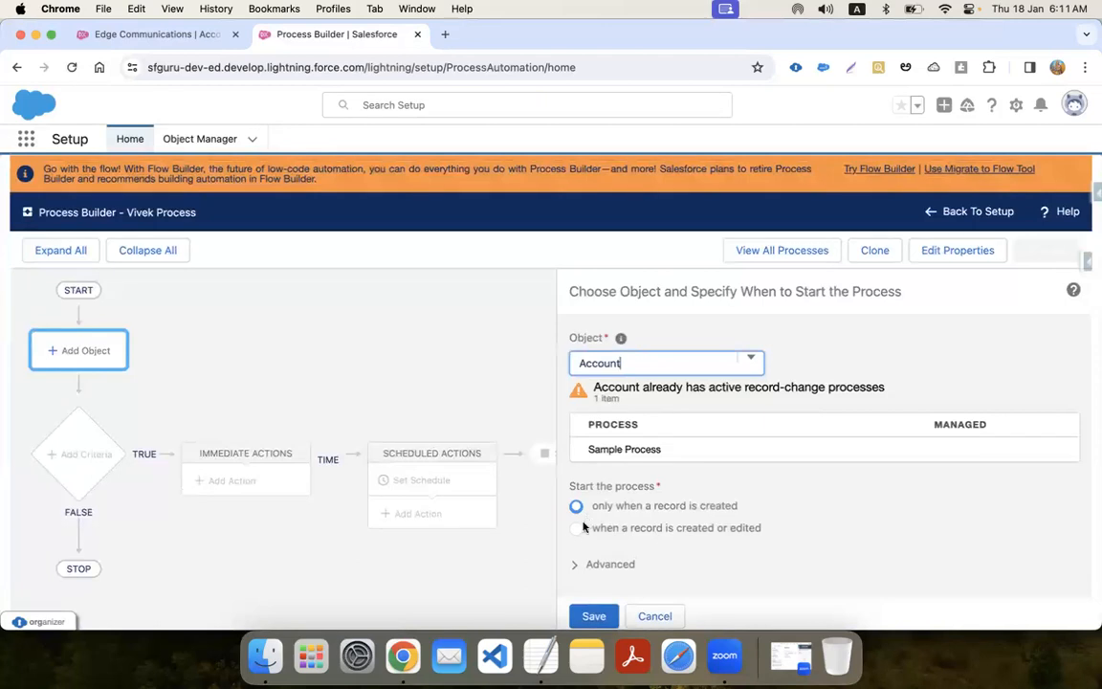
Step: Set the process to start "when a record is created or edited" and save the Account object settings
click(679, 507)
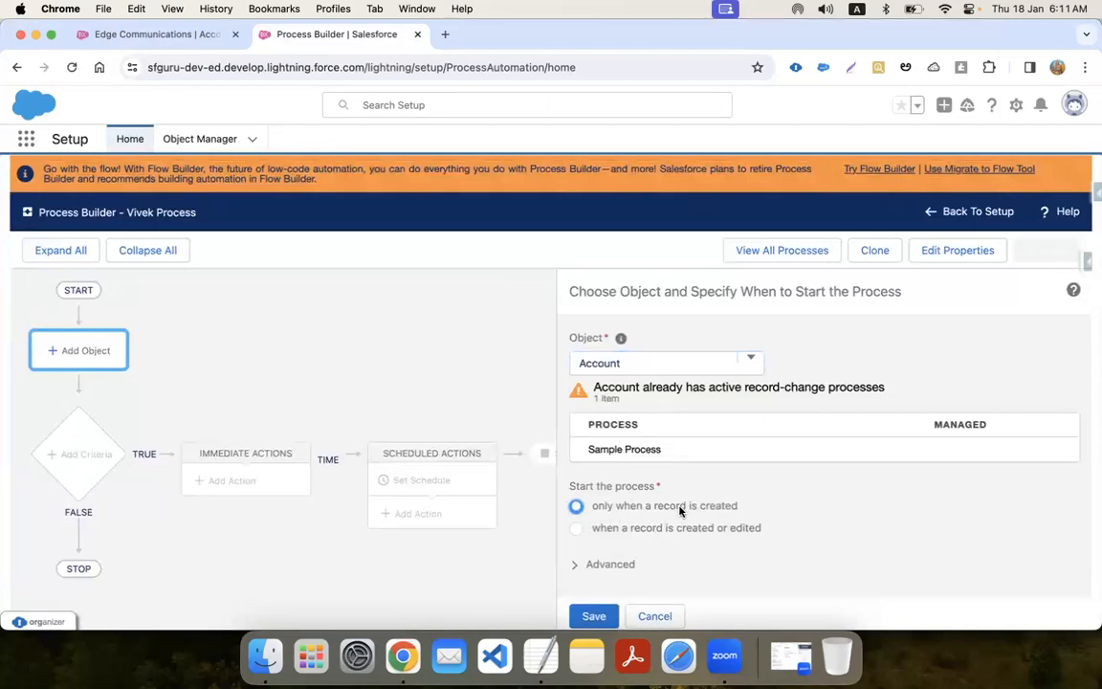
click(578, 531)
click(605, 531)
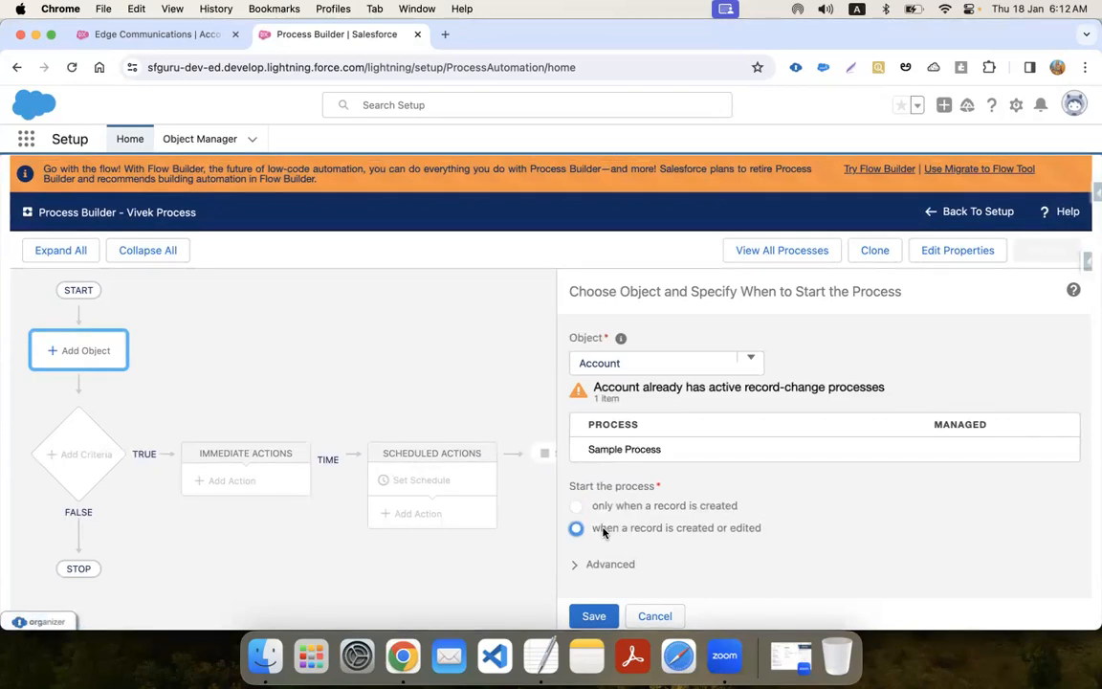
click(592, 616)
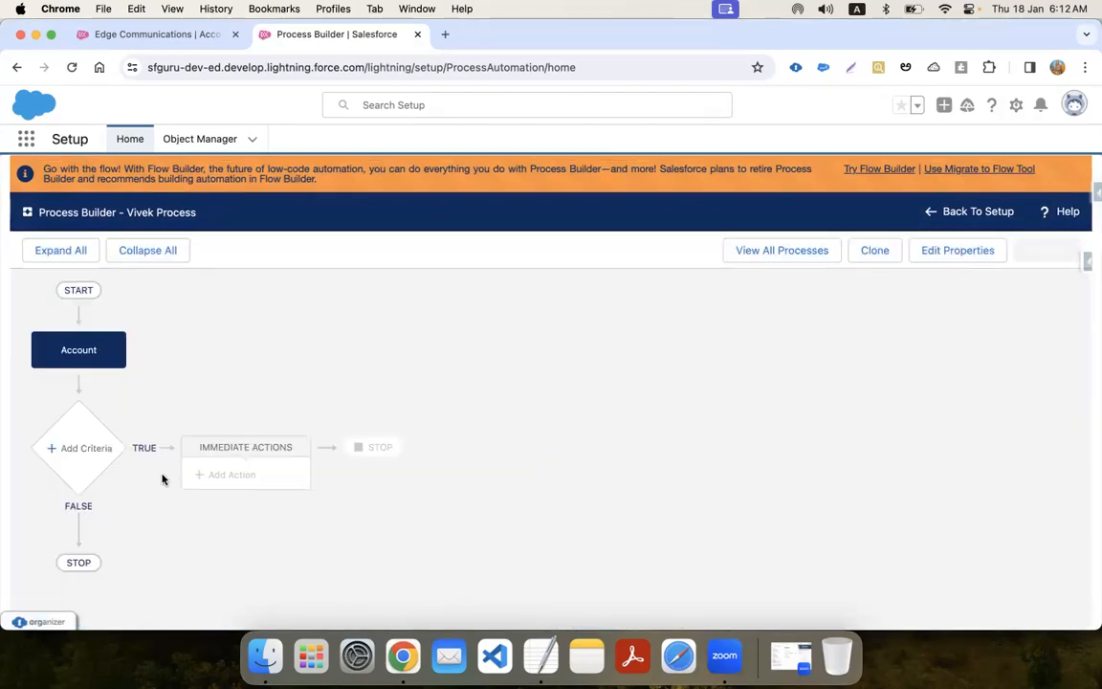
Step: Change the Account node's start condition to "only when a record is created" and save it
click(75, 443)
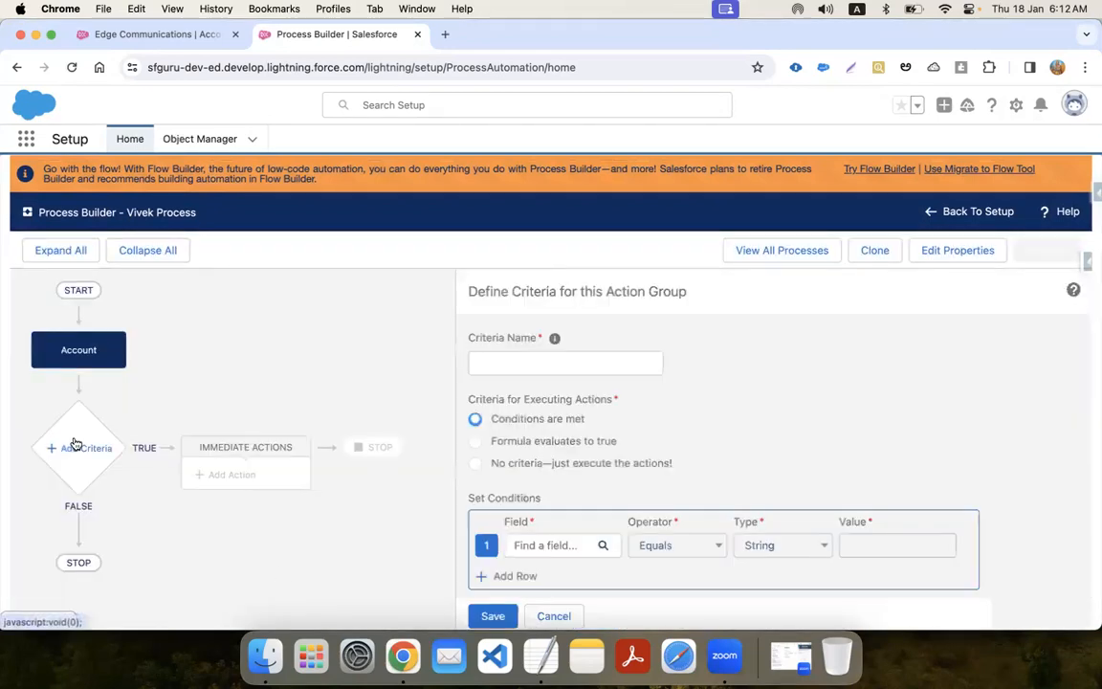
click(553, 616)
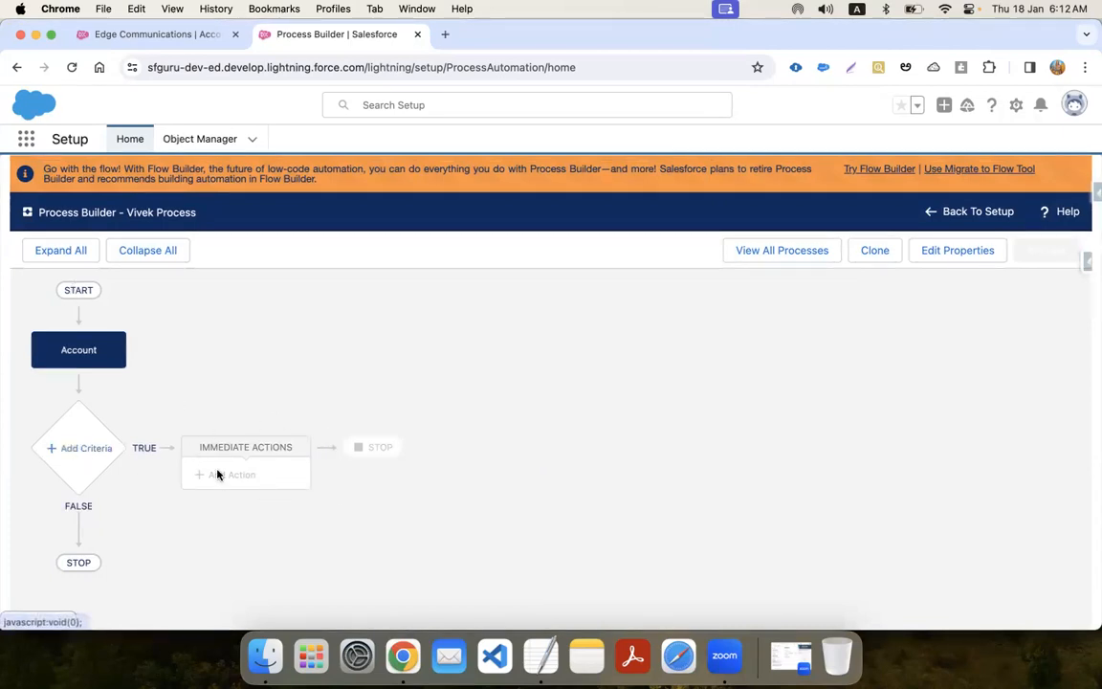
click(83, 358)
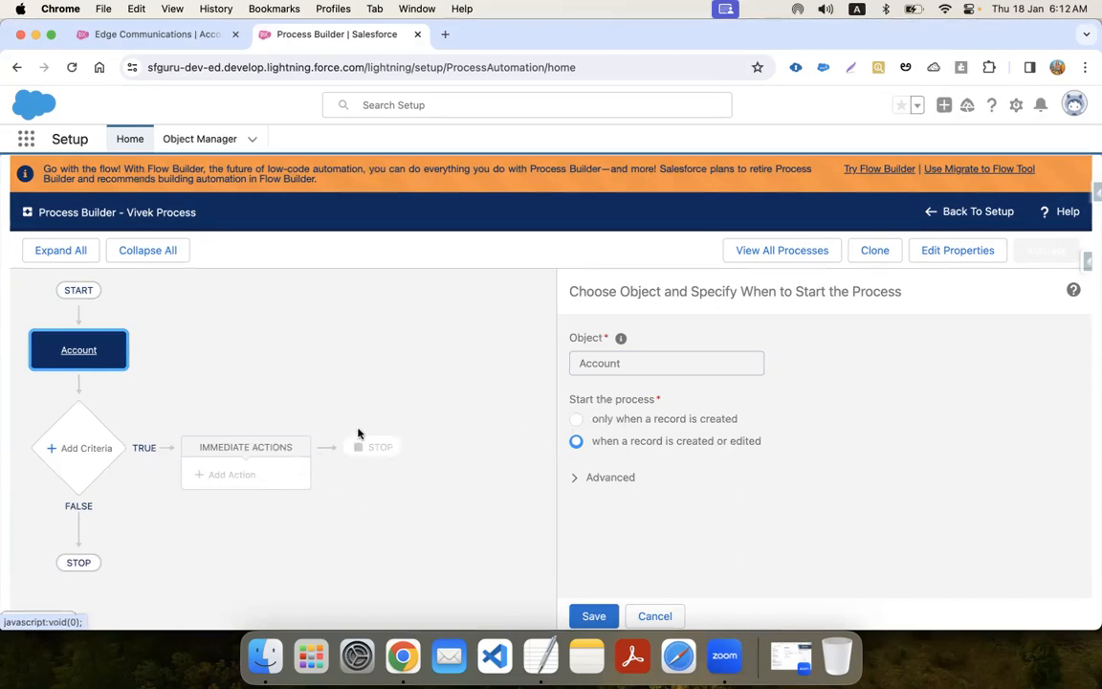
click(576, 419)
click(593, 617)
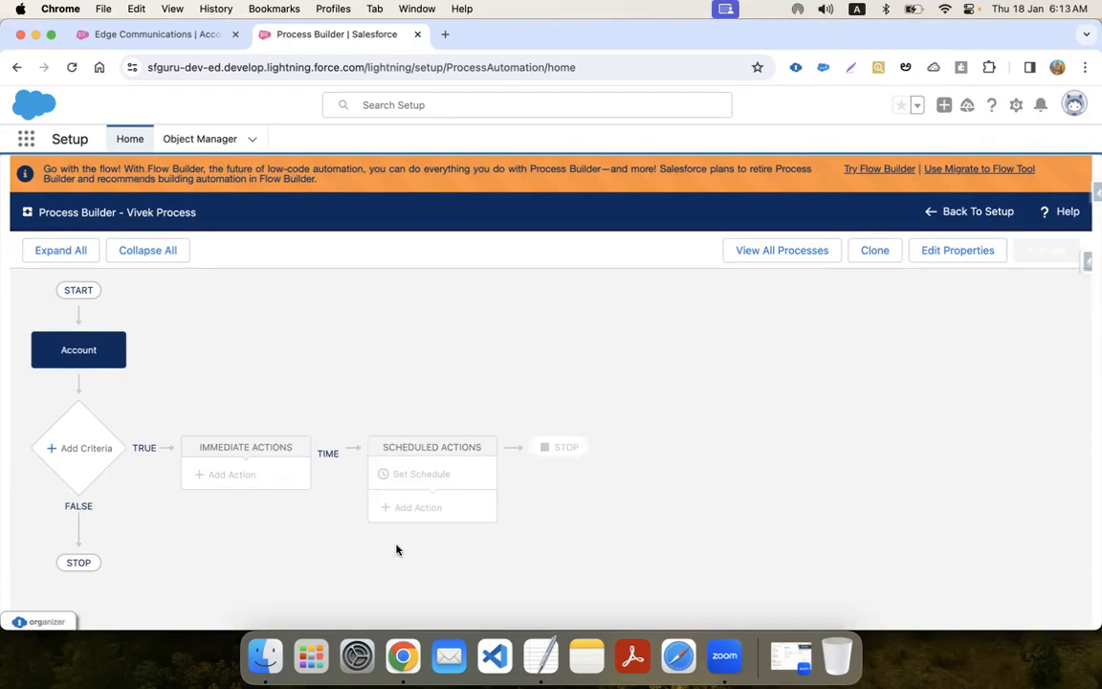
click(84, 352)
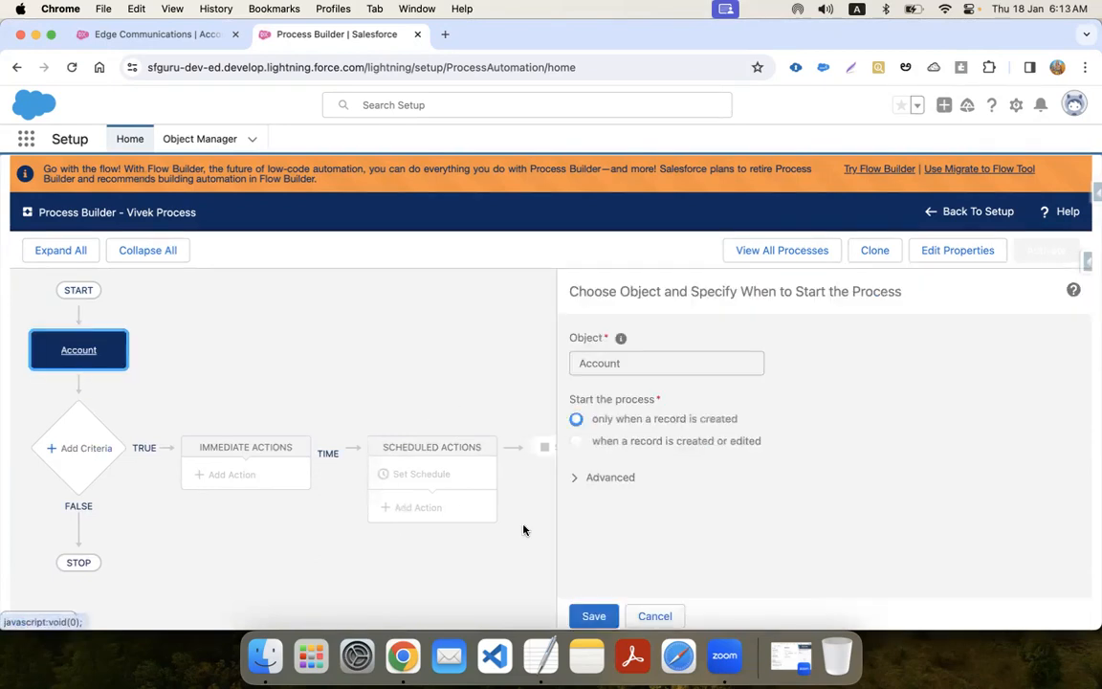
click(576, 442)
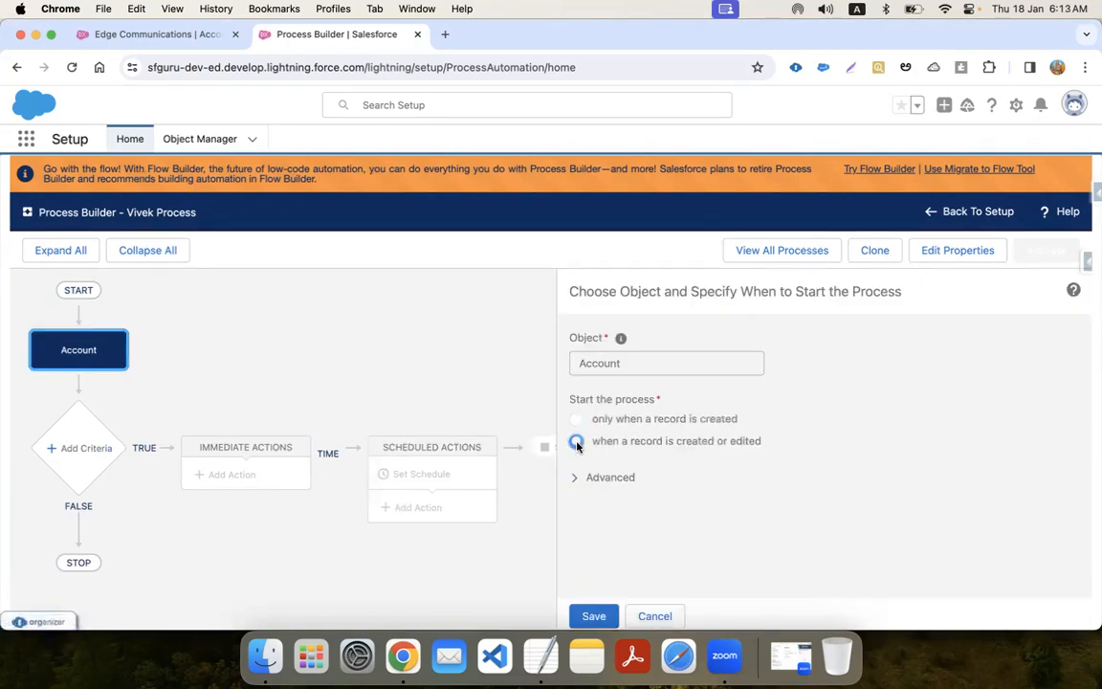
click(655, 616)
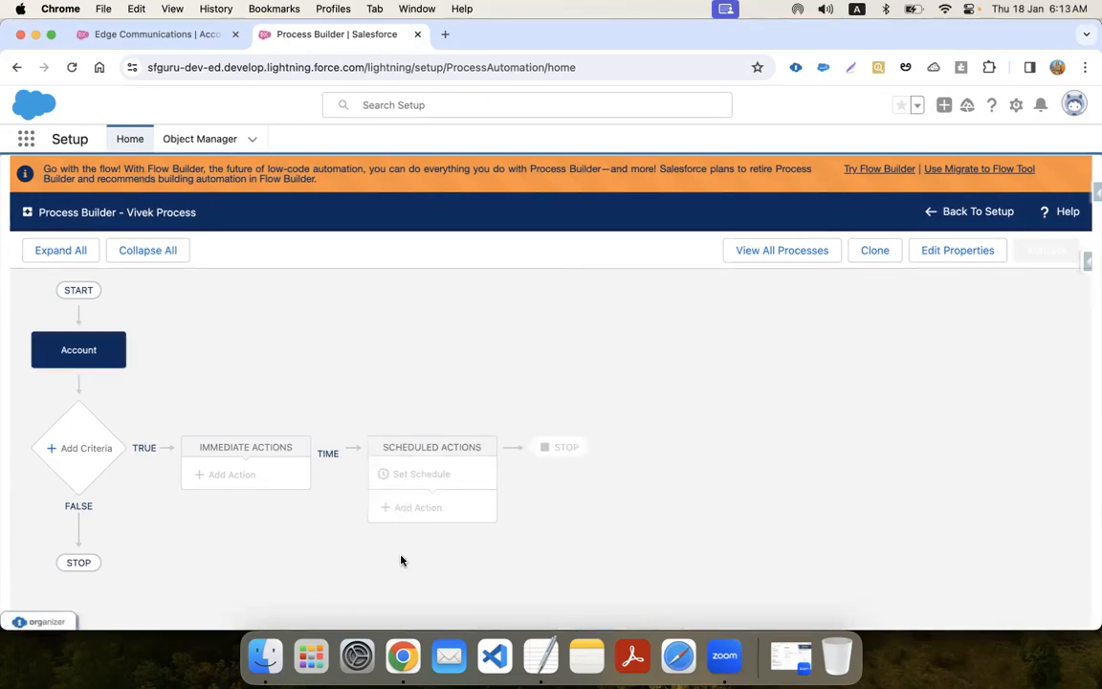
Step: Save the Account node with "only when a record is created" and open the action group's criteria conditions
click(83, 352)
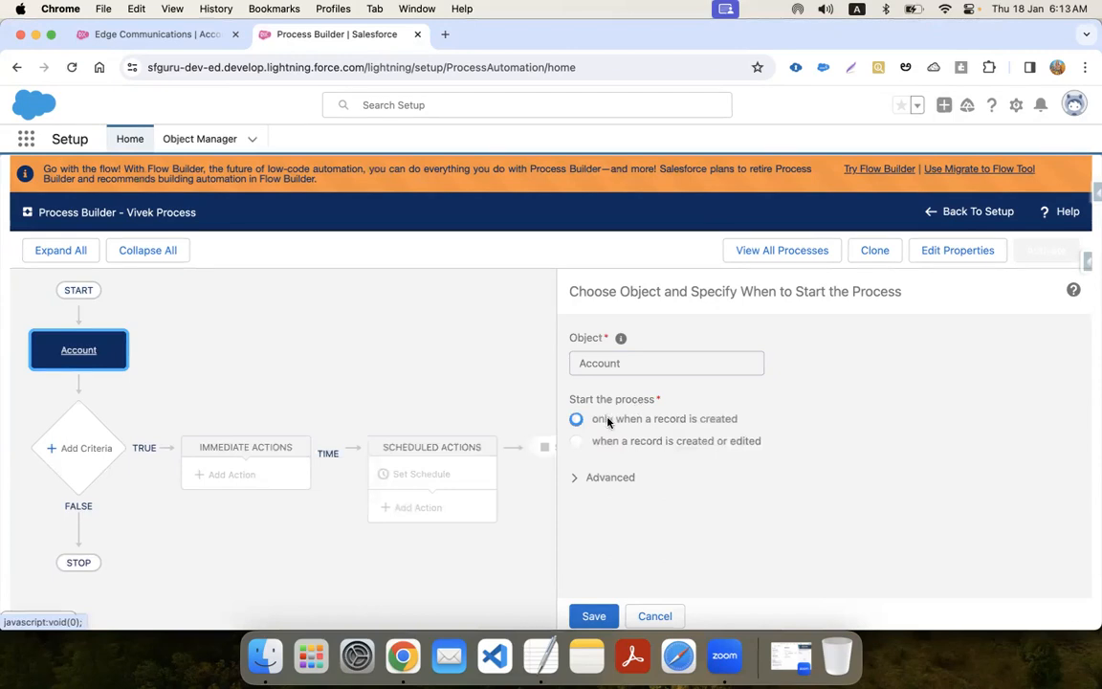
click(592, 616)
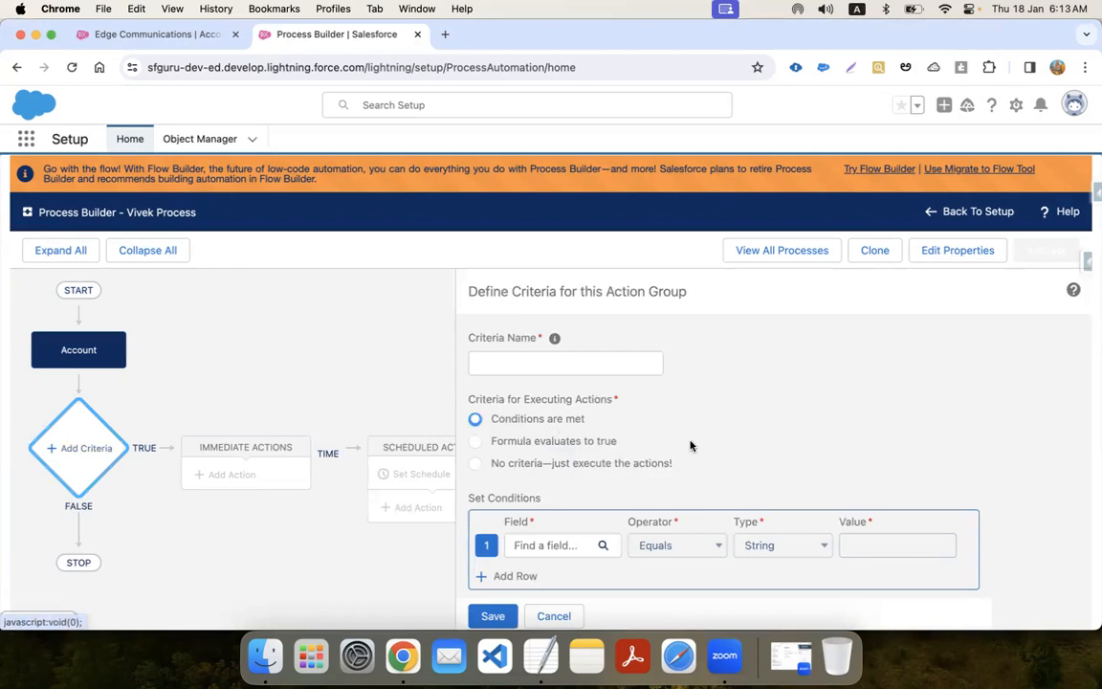
scroll(689, 443, down, 3)
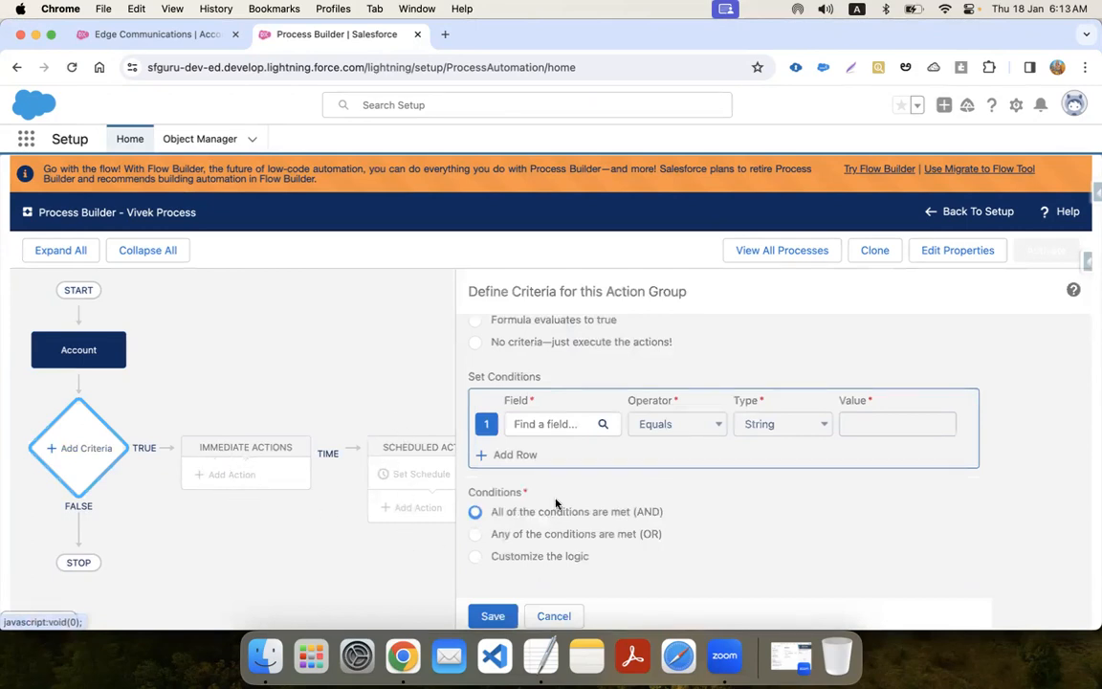
Step: Find the Account Rating field using "rati" and choose it as the field of the first condition
click(602, 425)
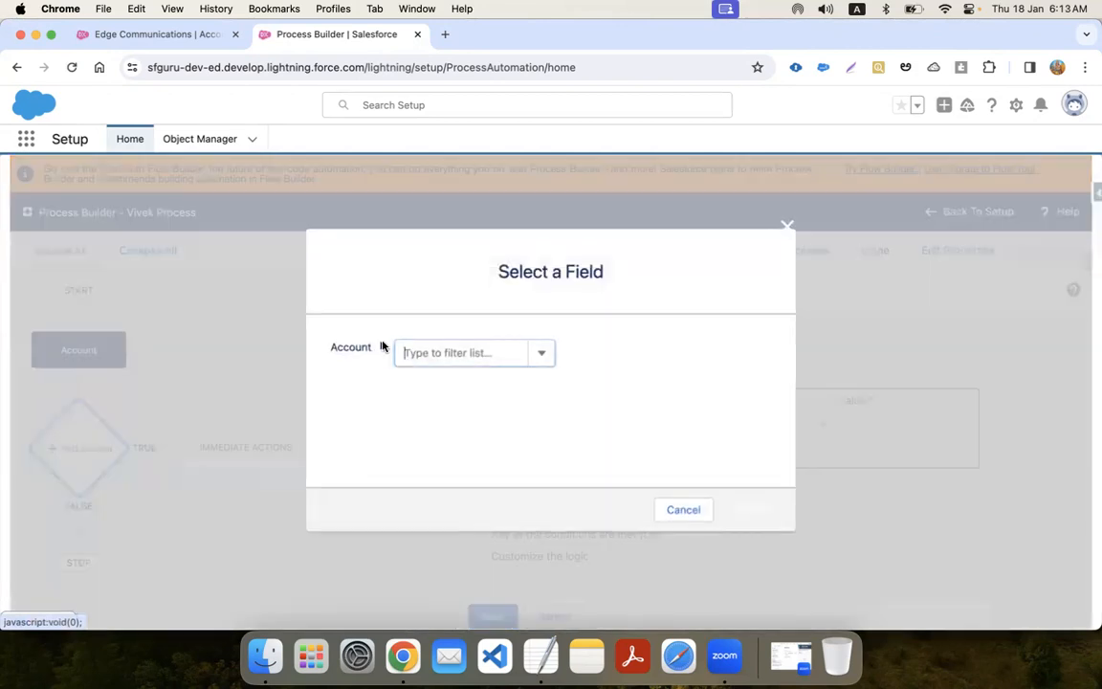
click(537, 360)
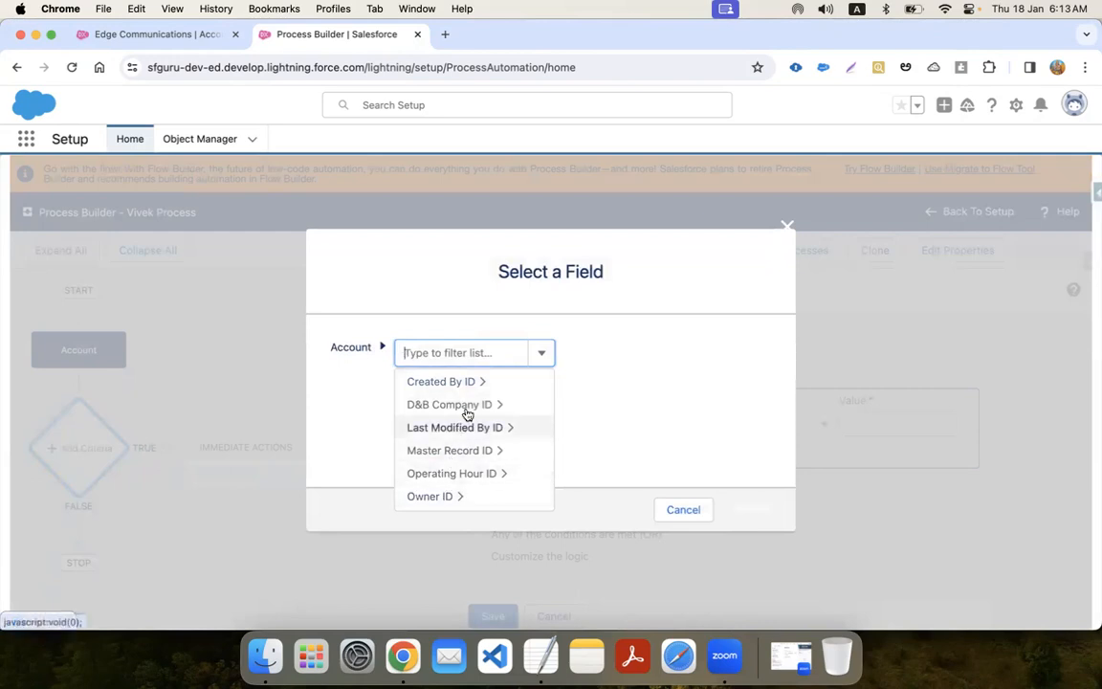
click(629, 374)
click(477, 359)
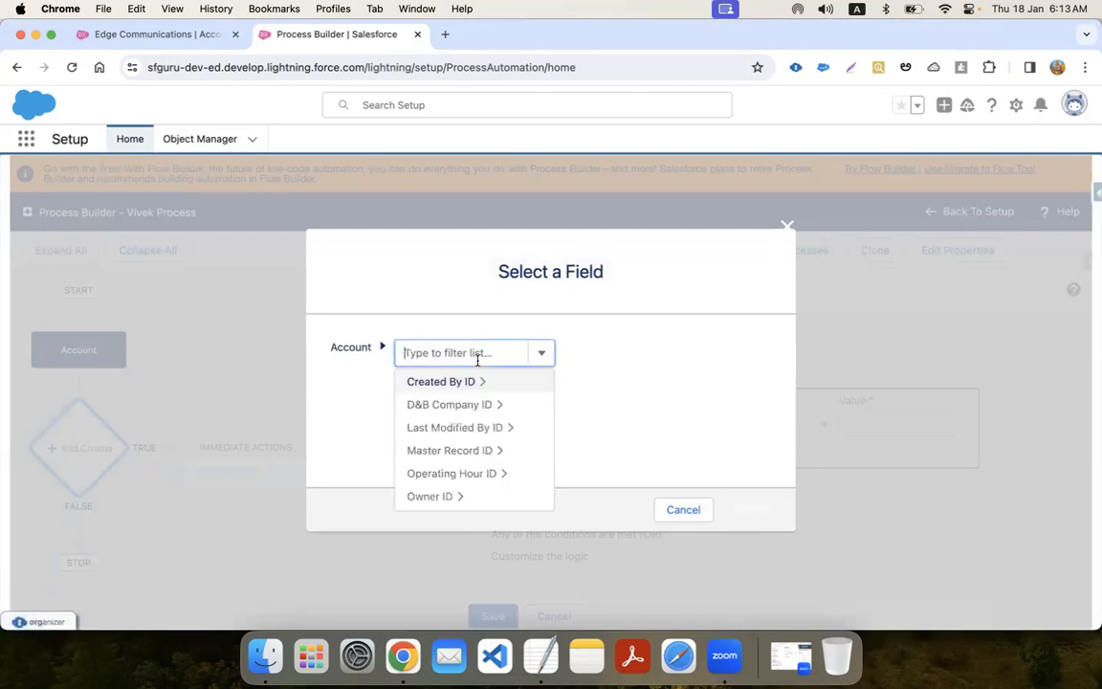
text(rati)
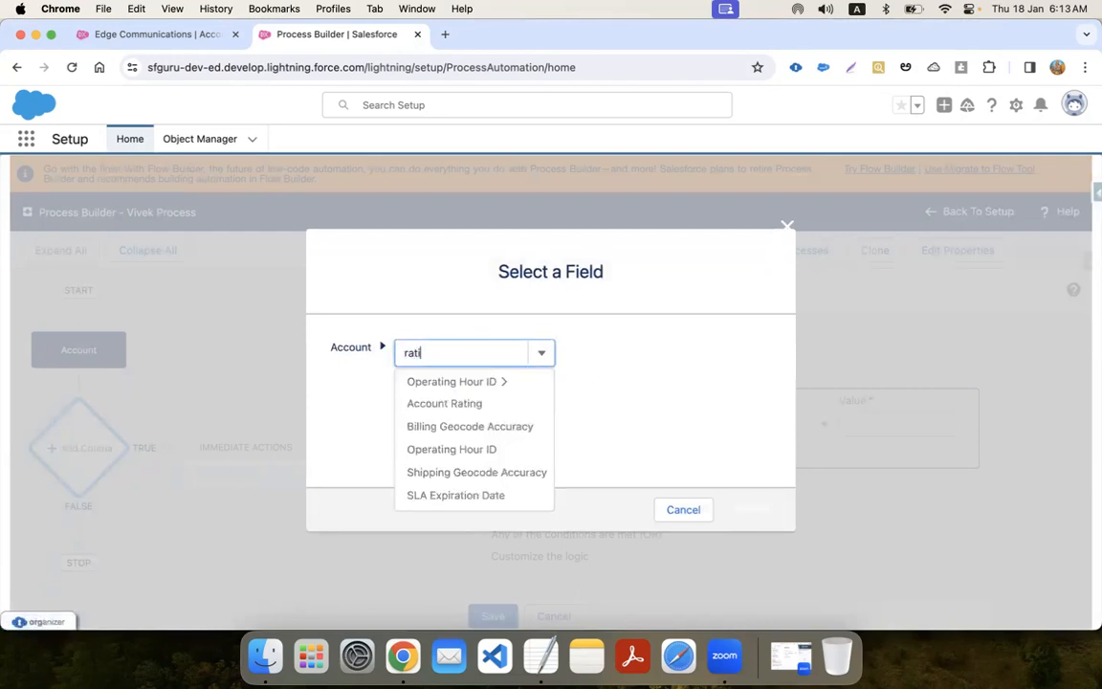
click(479, 403)
scroll(597, 437, down, 2)
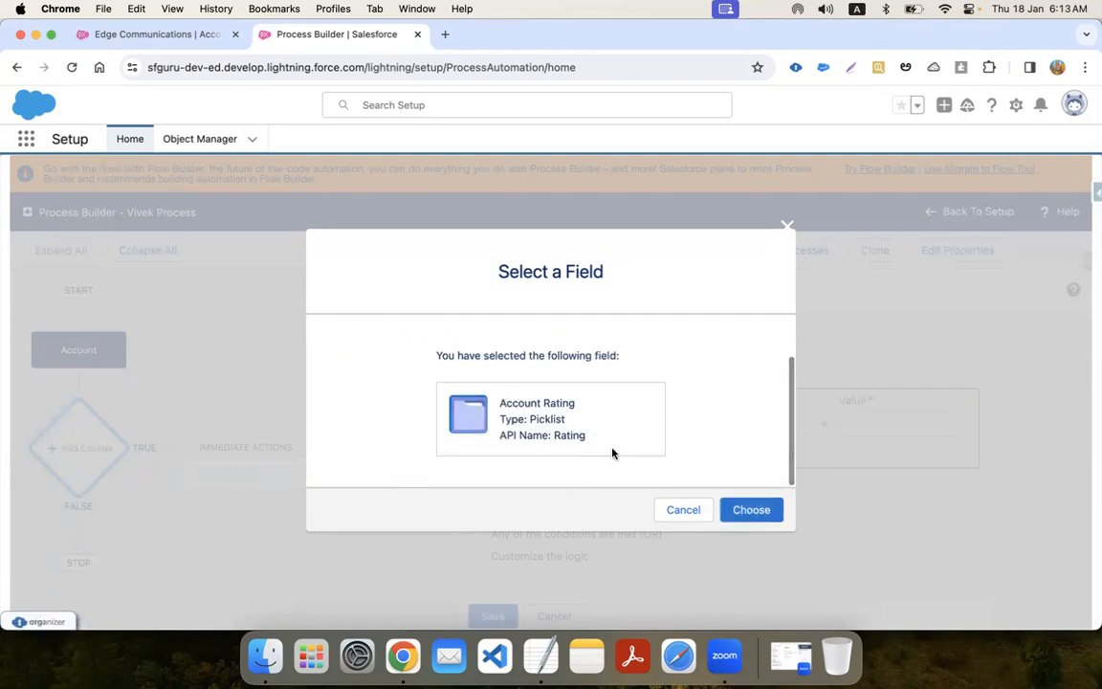
click(751, 510)
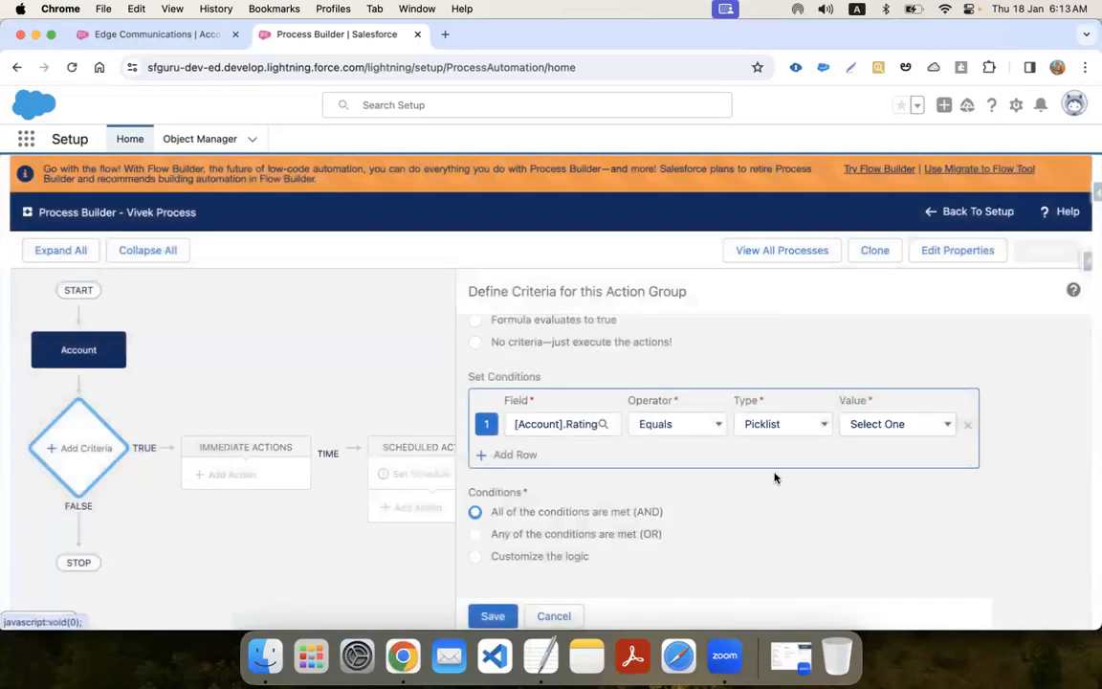
Step: Set the first condition's picklist value to Cold, so that Account Rating equals Cold
click(890, 423)
click(891, 464)
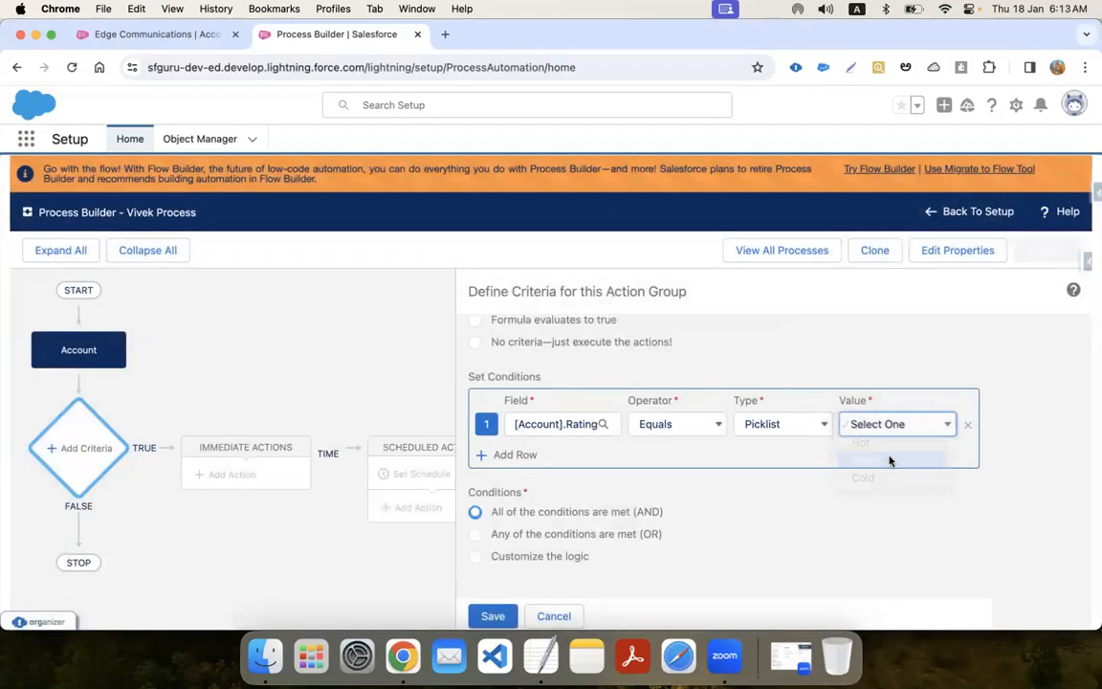
click(885, 432)
click(871, 442)
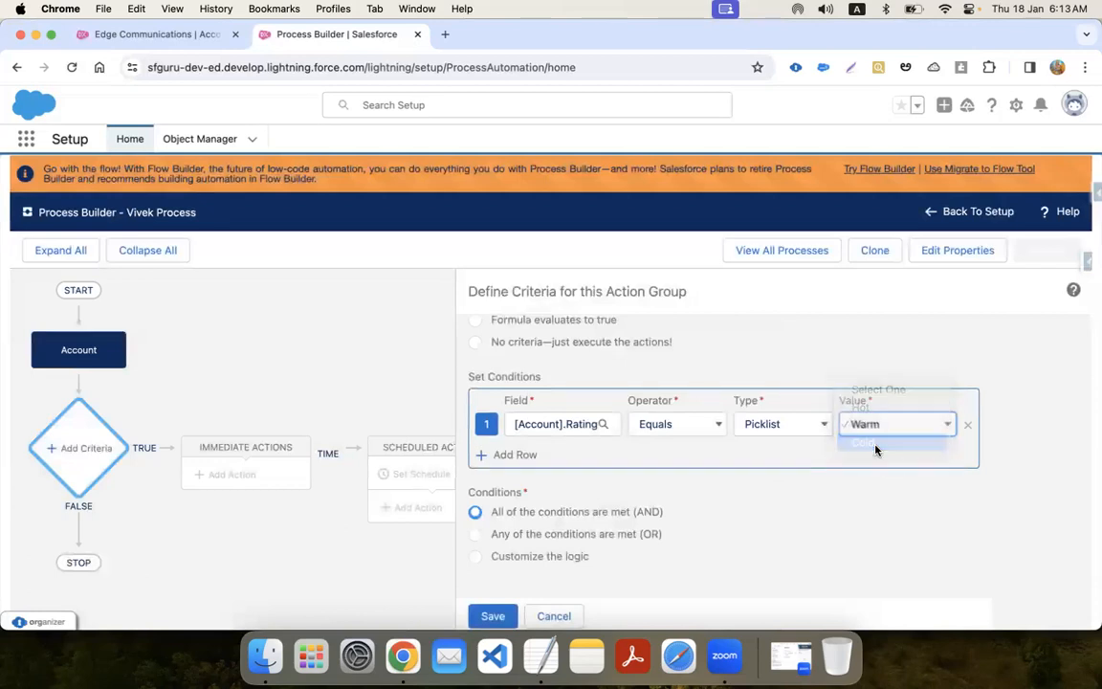
Step: Add a second condition on the Account's Active field, found with "act", that equals the picklist value Yes
click(504, 455)
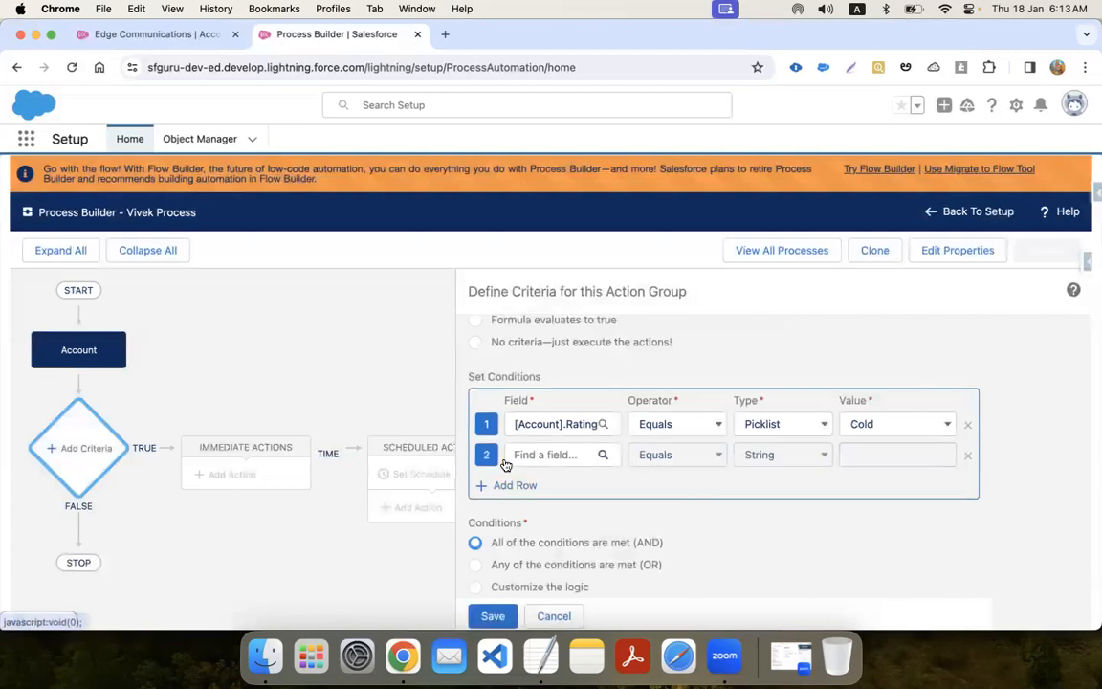
click(547, 460)
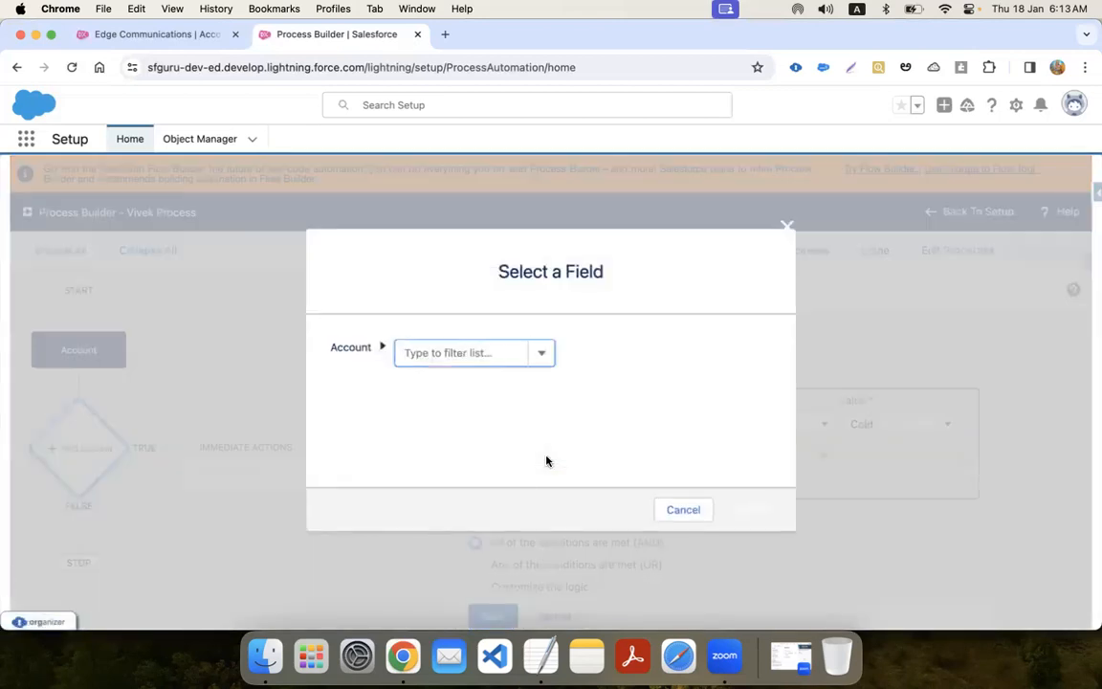
text(act)
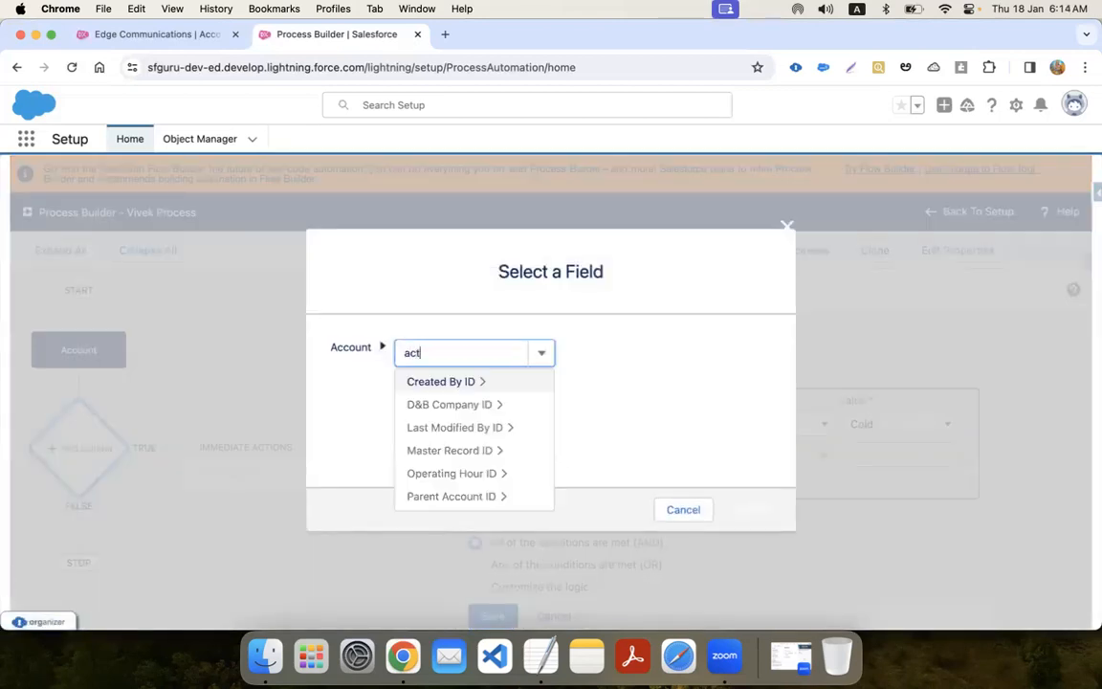
click(432, 384)
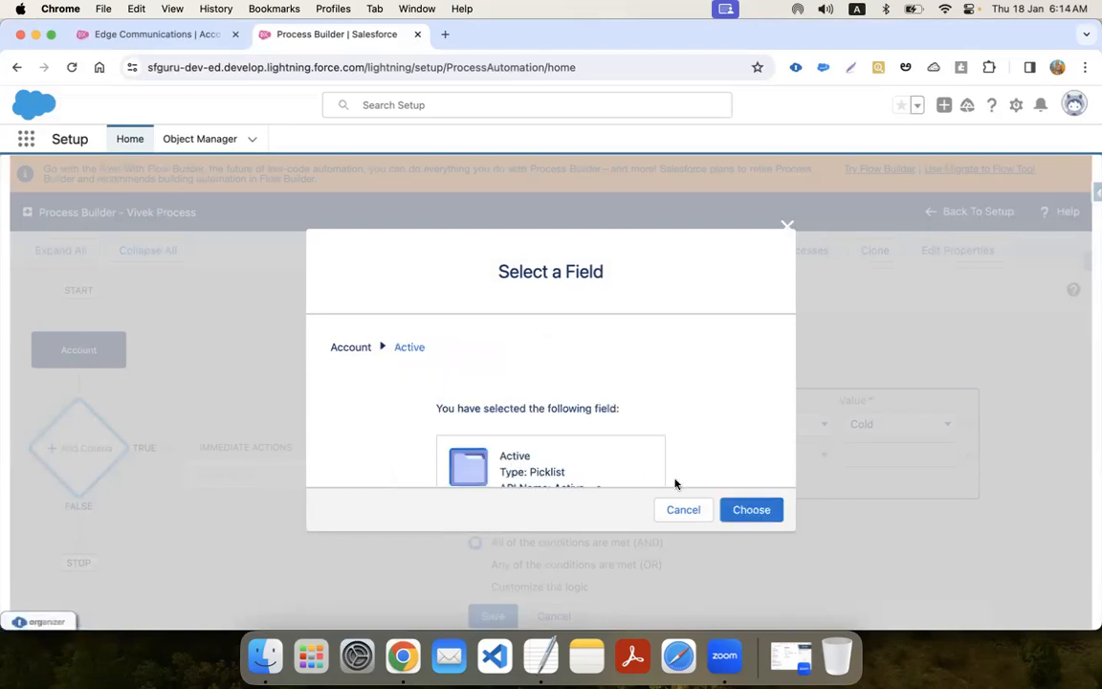
click(752, 511)
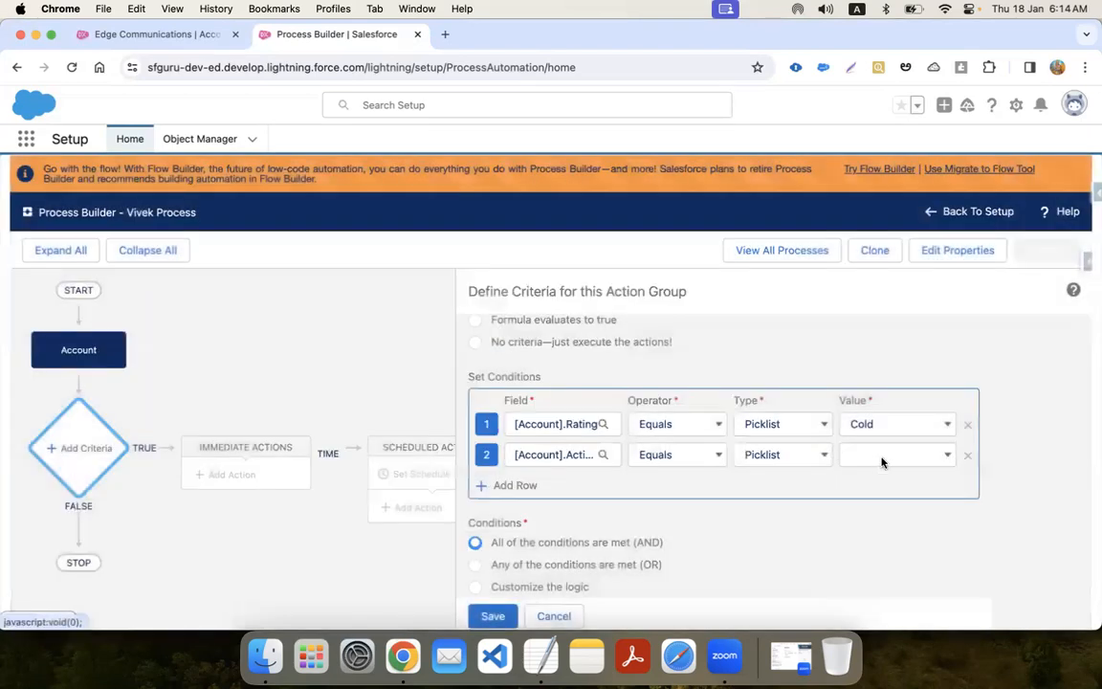
click(871, 454)
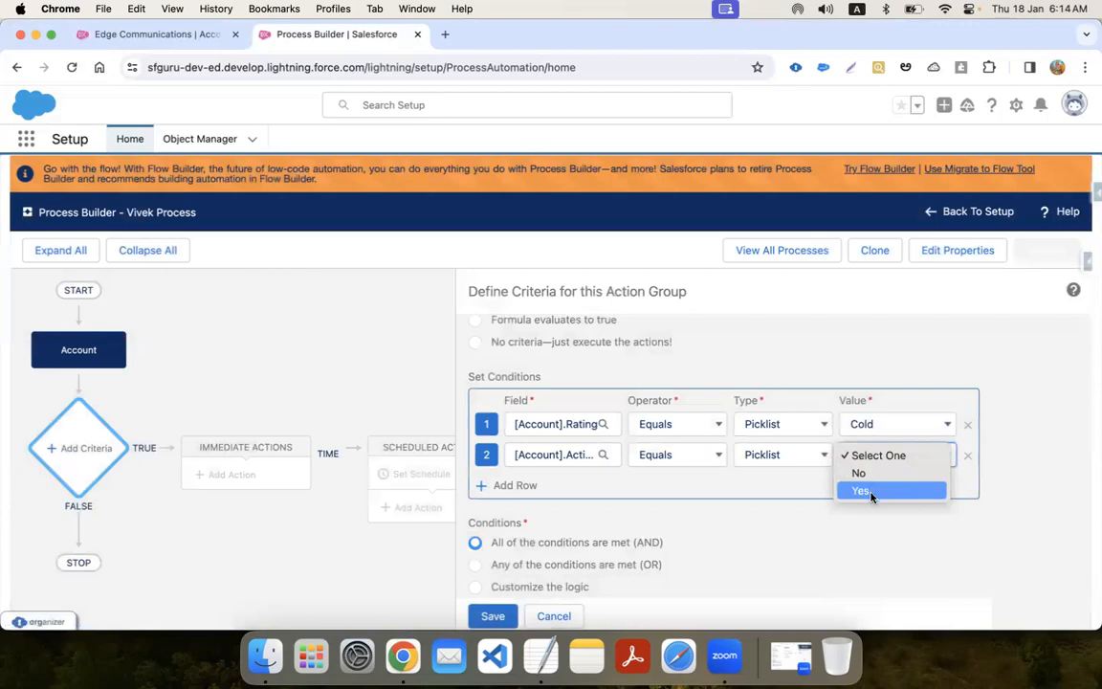
click(870, 492)
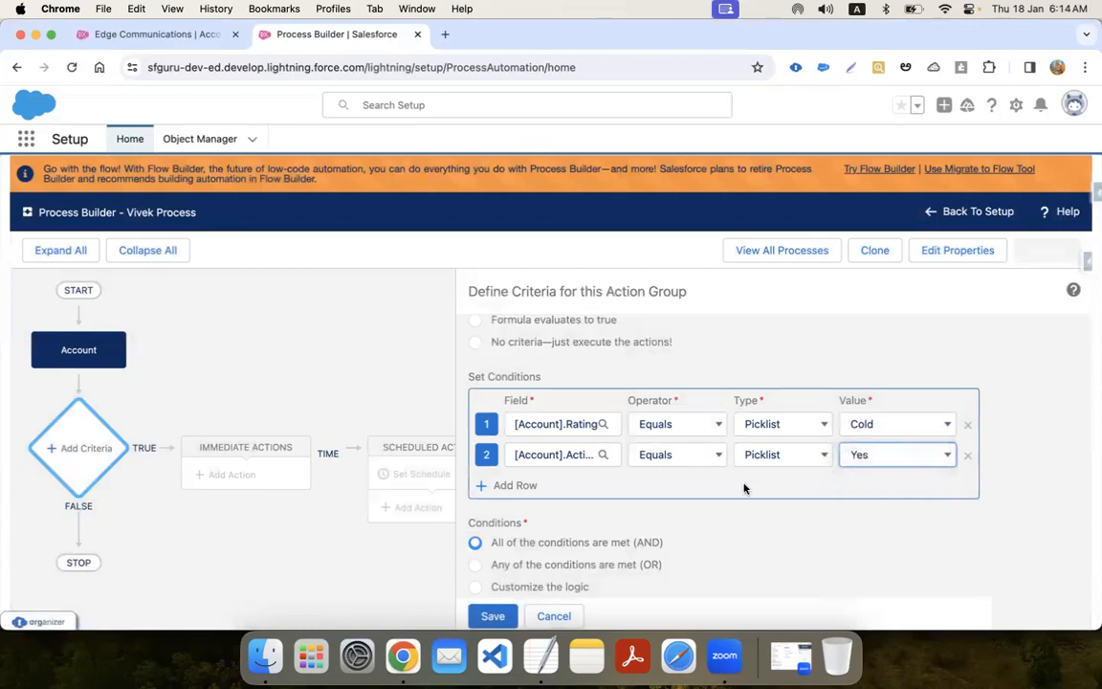
Step: Add a third condition on the Account Source field that equals the picklist value Partner Referral
click(516, 494)
click(552, 485)
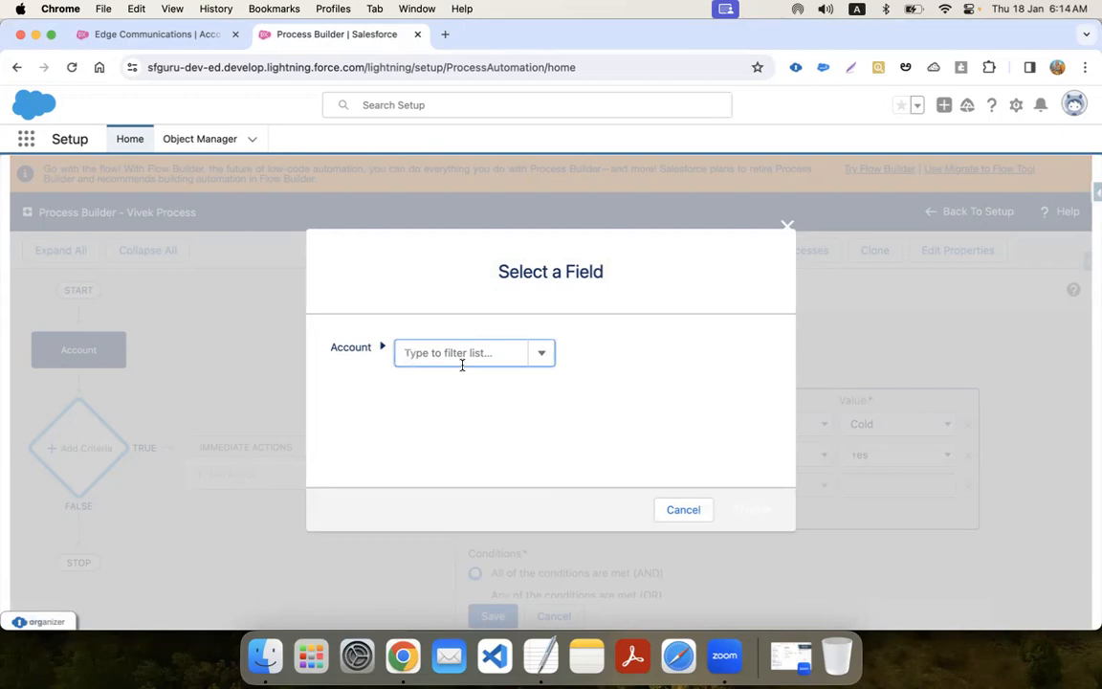
click(542, 356)
scroll(475, 446, down, 6)
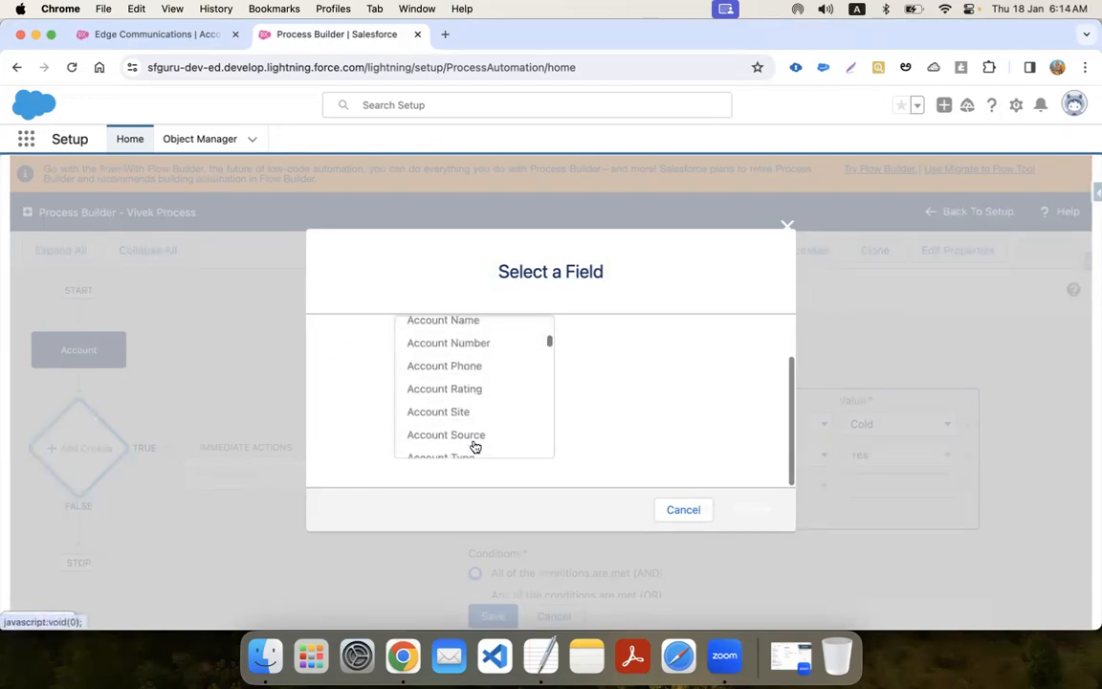
scroll(475, 445, up, 3)
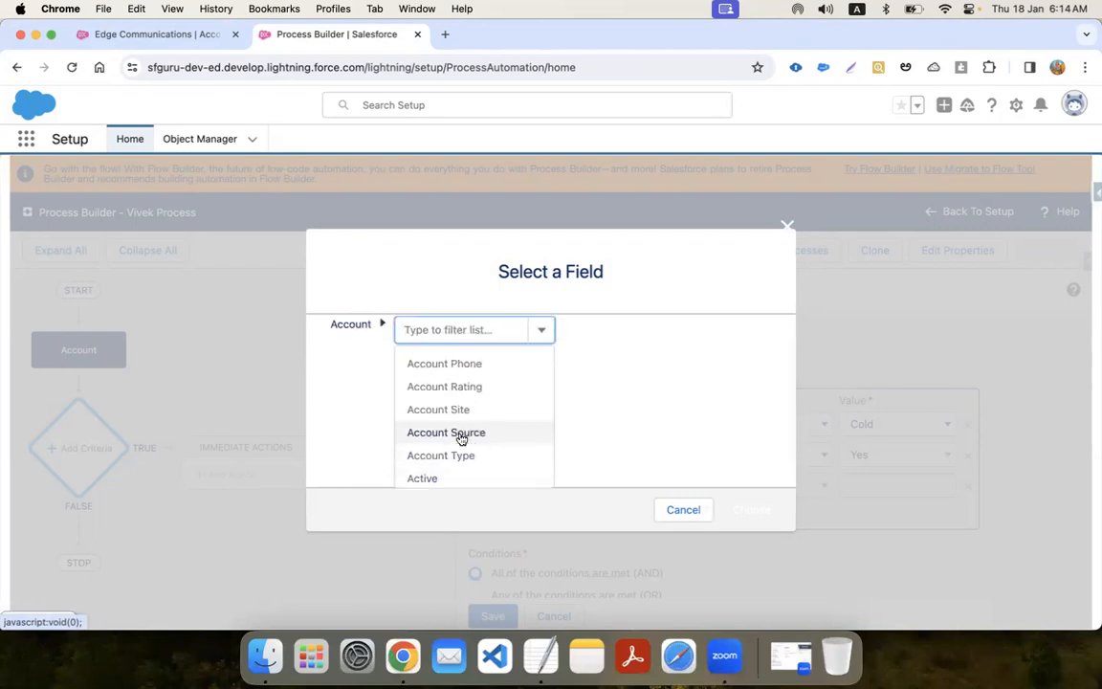
click(468, 435)
click(751, 509)
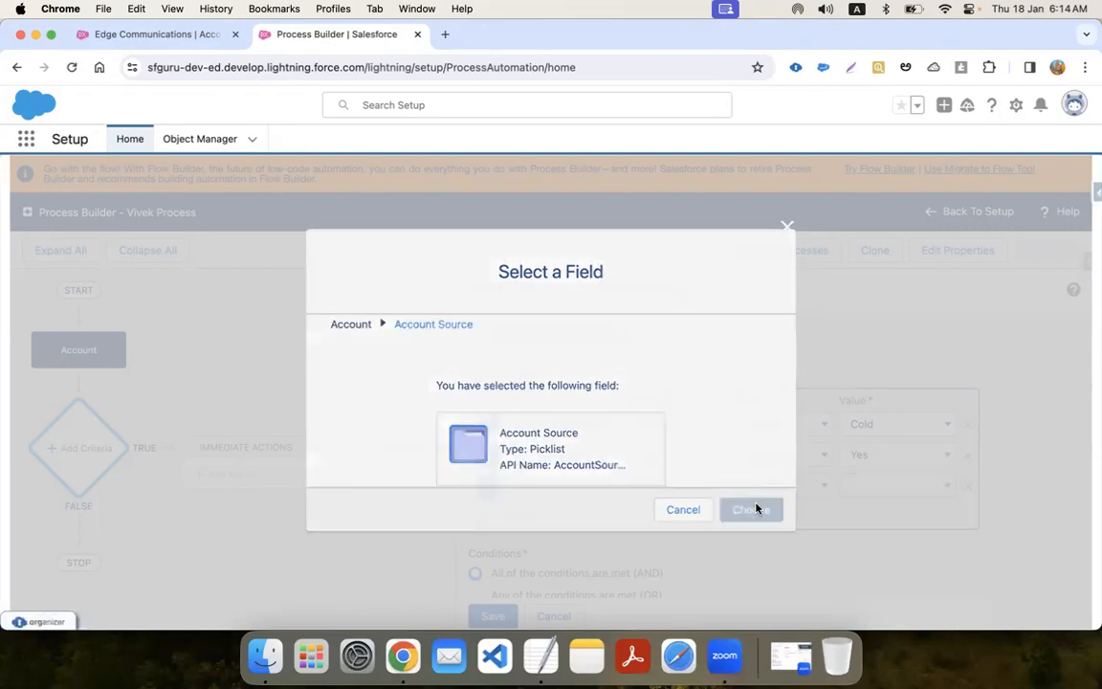
click(893, 485)
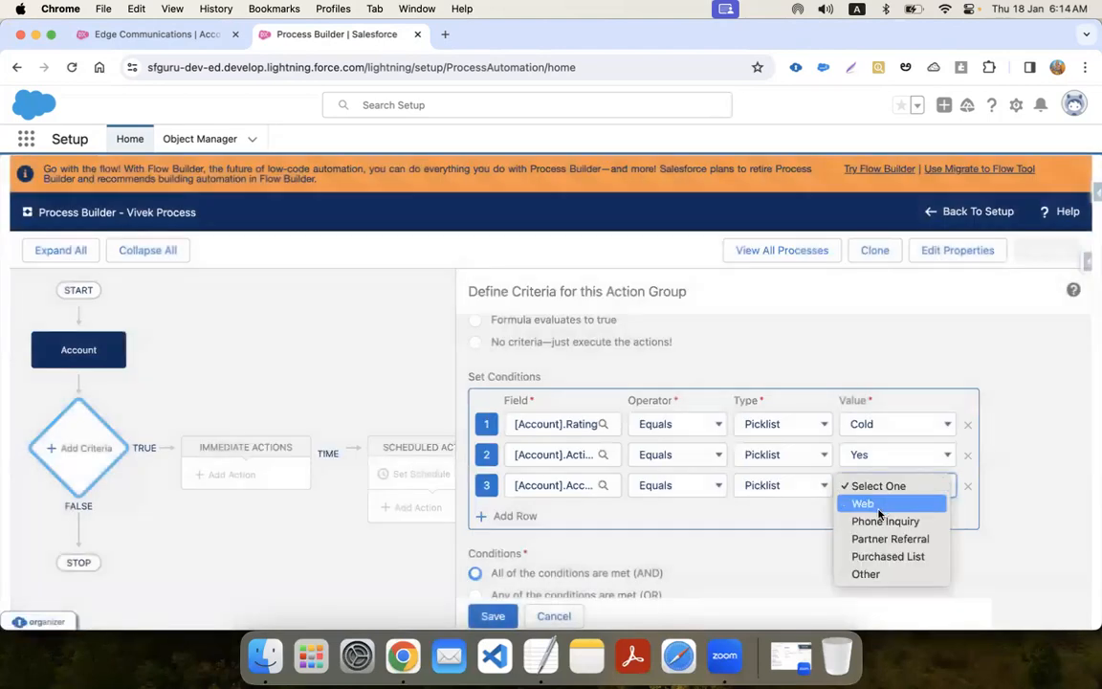
click(881, 541)
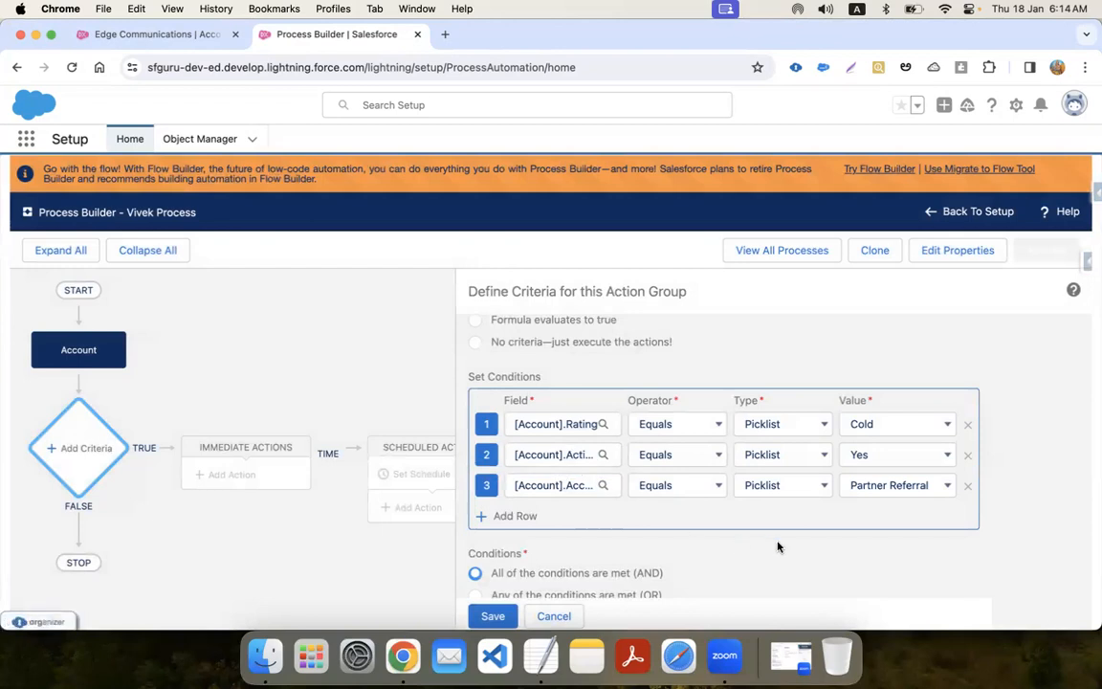
Step: Switch the conditions to customized logic and enter the expression "1 AND 2 AND 3"
scroll(637, 559, down, 2)
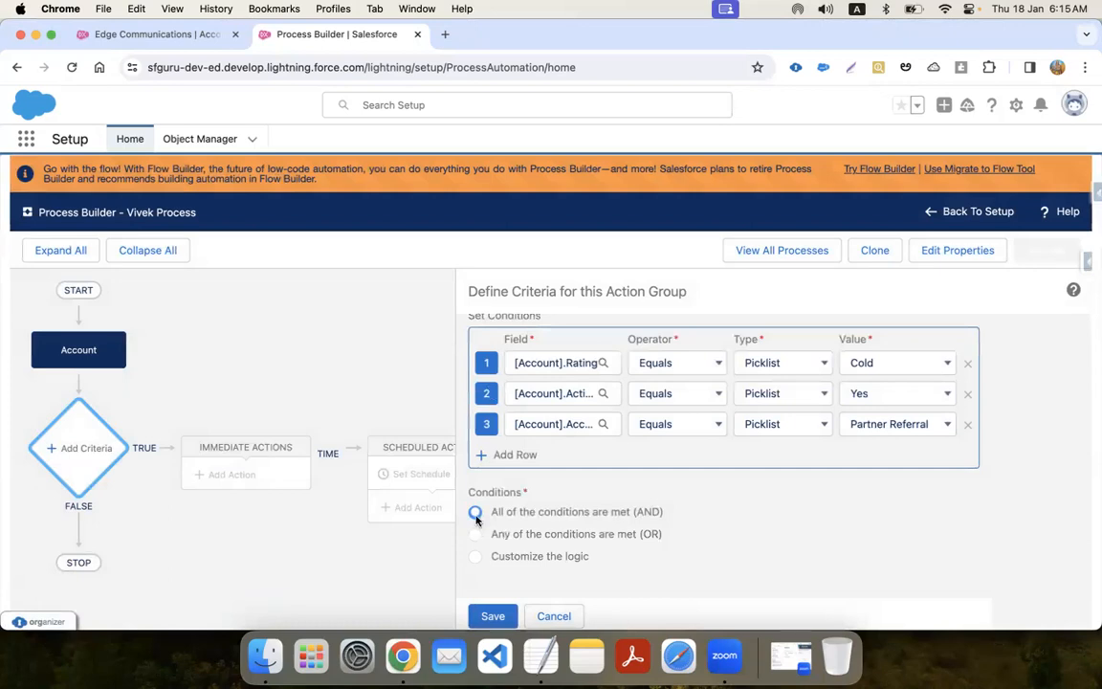
click(476, 556)
scroll(558, 544, down, 1)
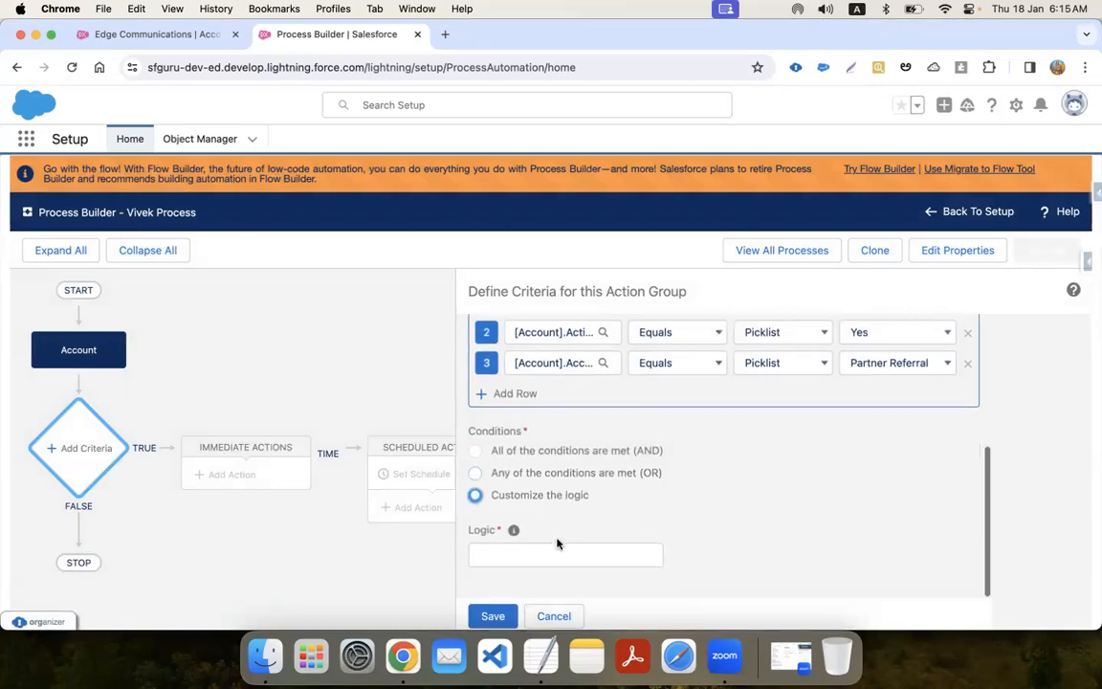
click(495, 563)
text(1)
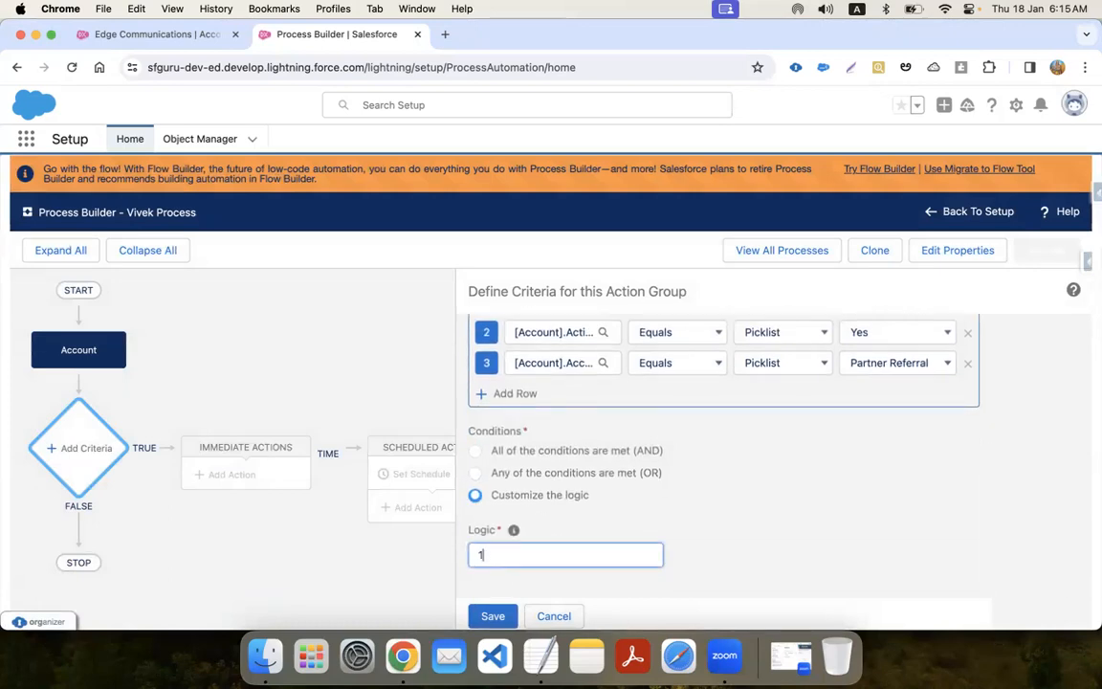
text( AND 2 AND 3)
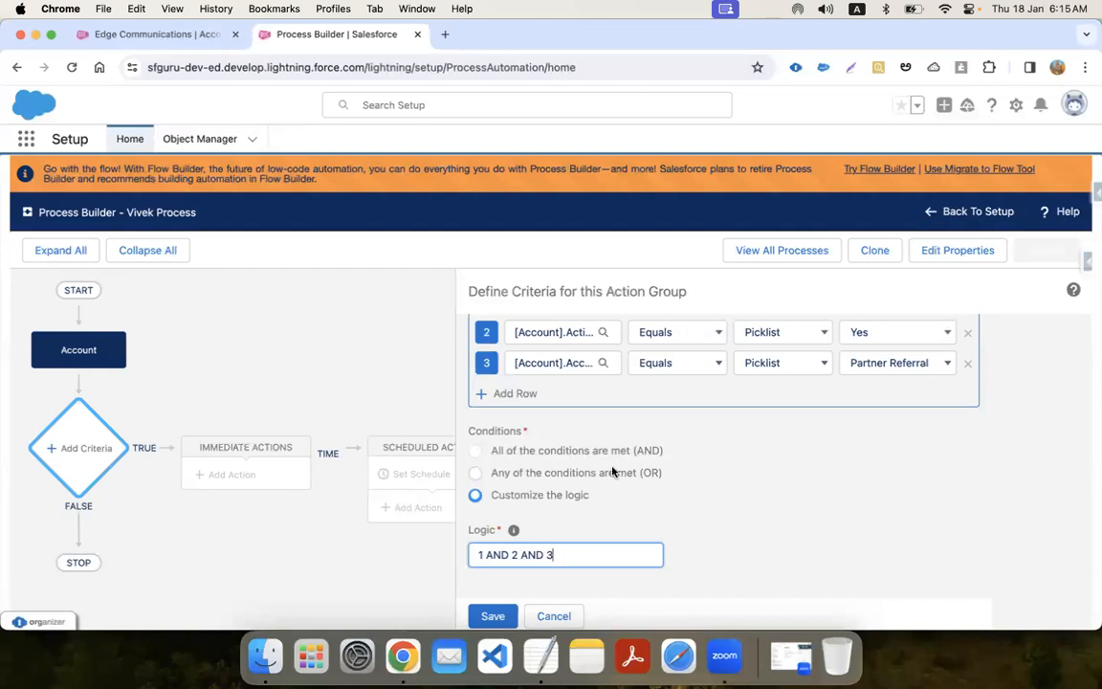
Step: Edit the custom logic expression, trying OR operators and ending with "(1 AND 2 ) OR 3"
double_click(496, 557)
text(OR)
double_click(526, 556)
text(OR)
double_click(494, 556)
text(AND)
click(518, 557)
text())
click(479, 554)
text(()
click(531, 555)
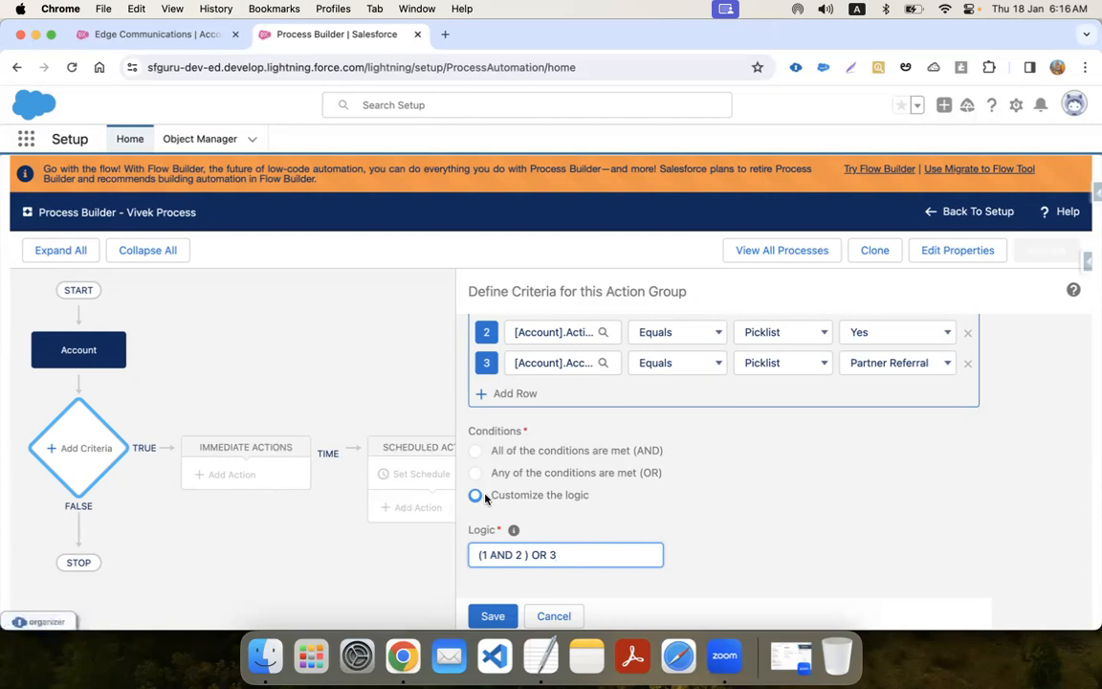
Step: Require all of the conditions to be met (AND) and try to save the action group's criteria
click(476, 451)
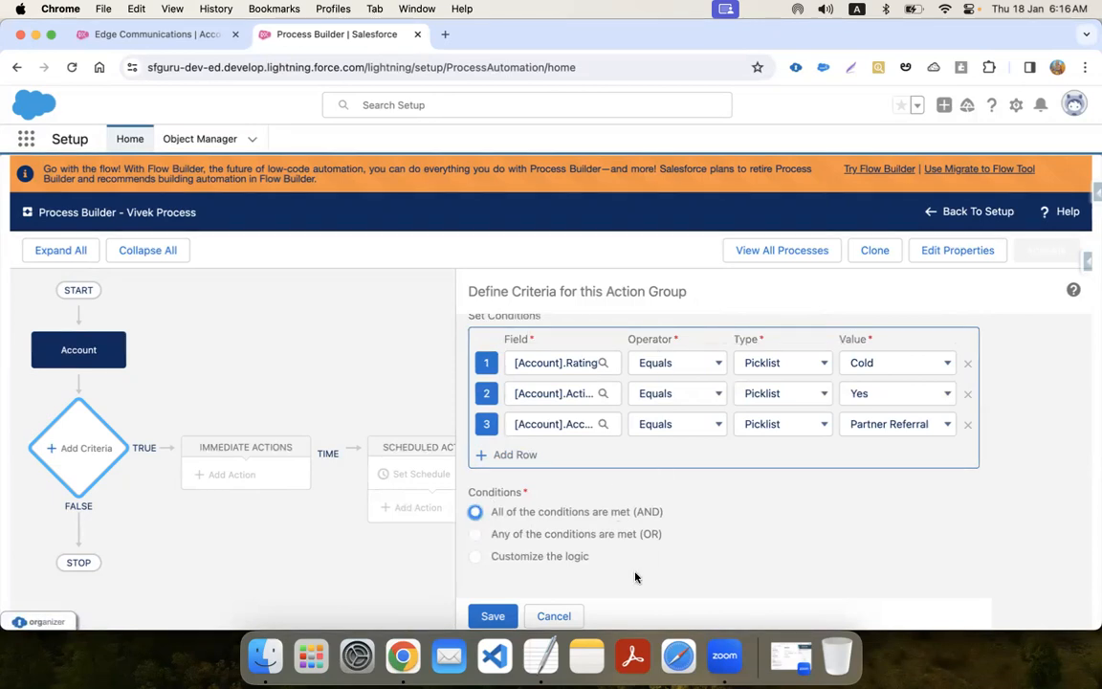
click(493, 616)
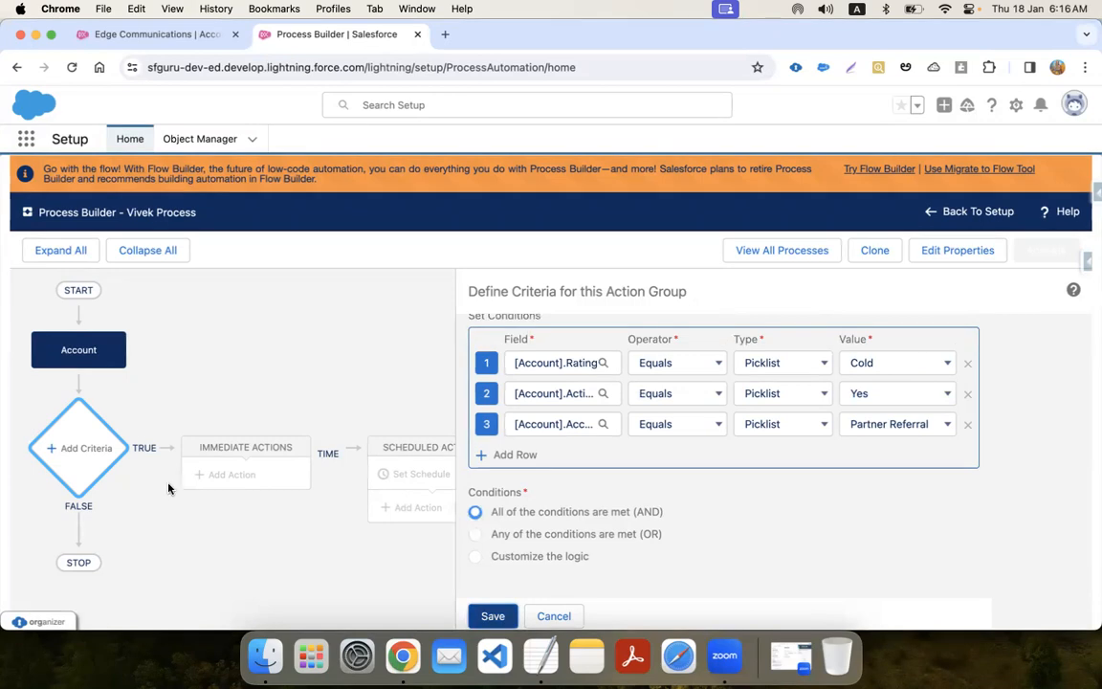
click(492, 616)
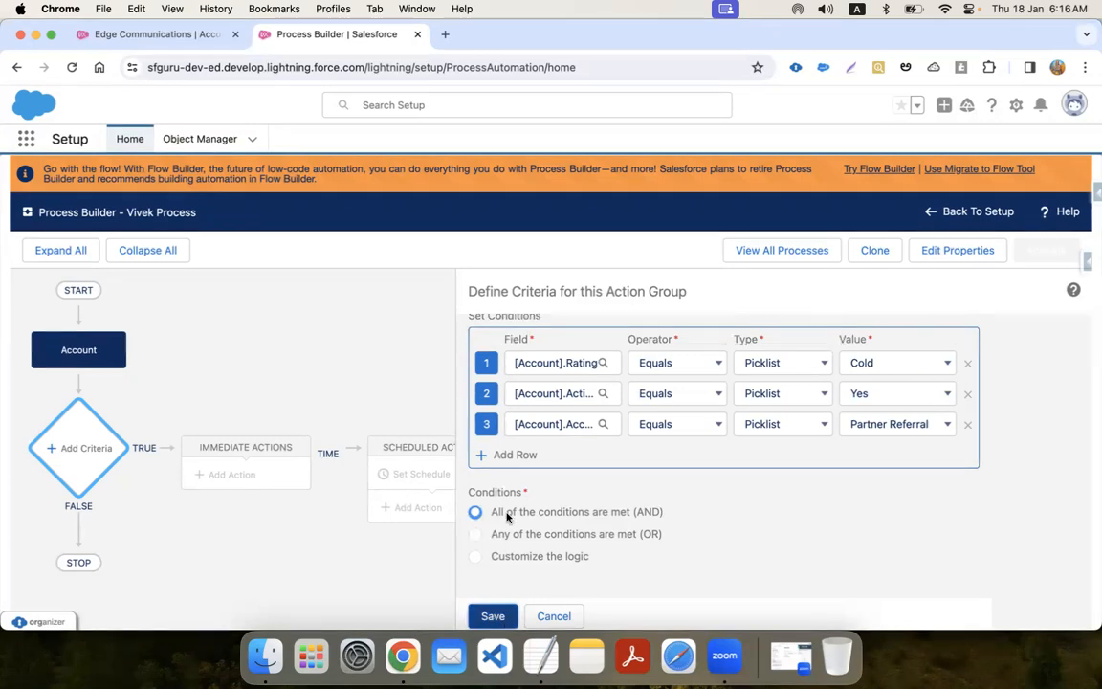
Step: Enter "Active Cold Partner Referral" as the criteria name
click(498, 360)
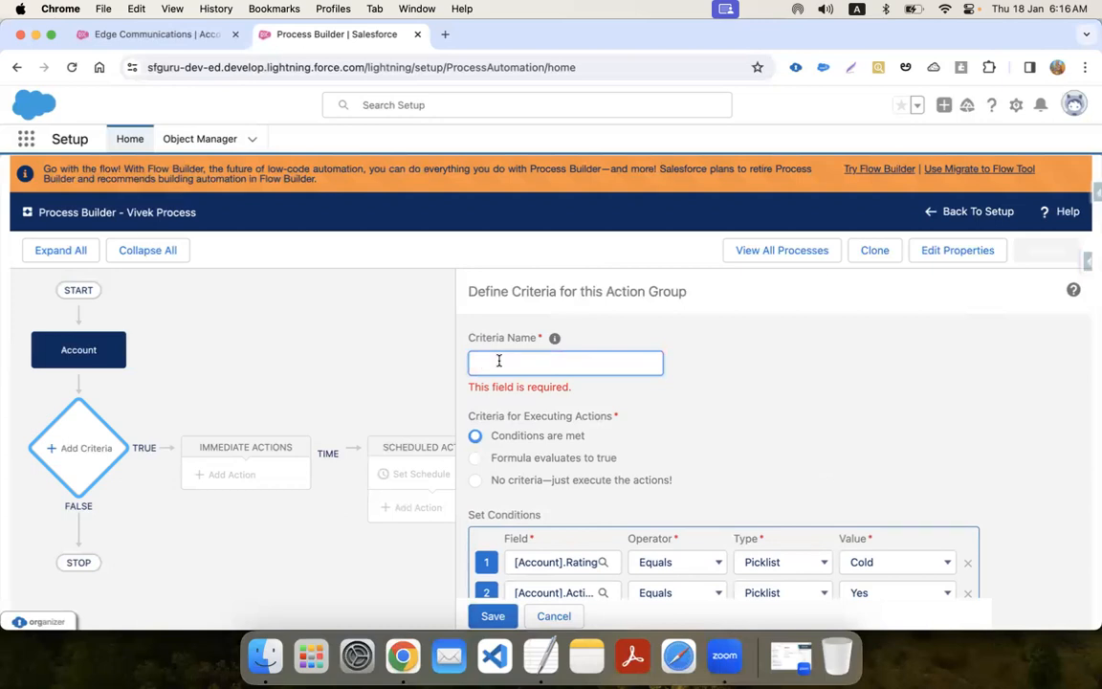
text(C)
key(BackSpace)
text(Active Cold)
scroll(723, 459, down, 2)
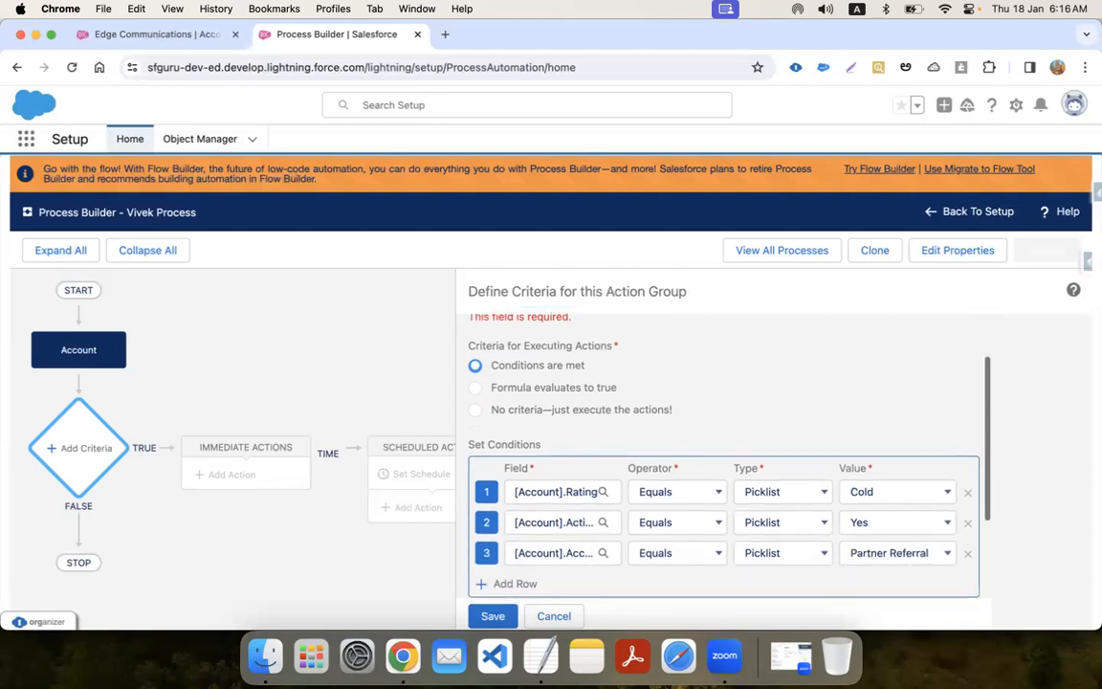
text(P)
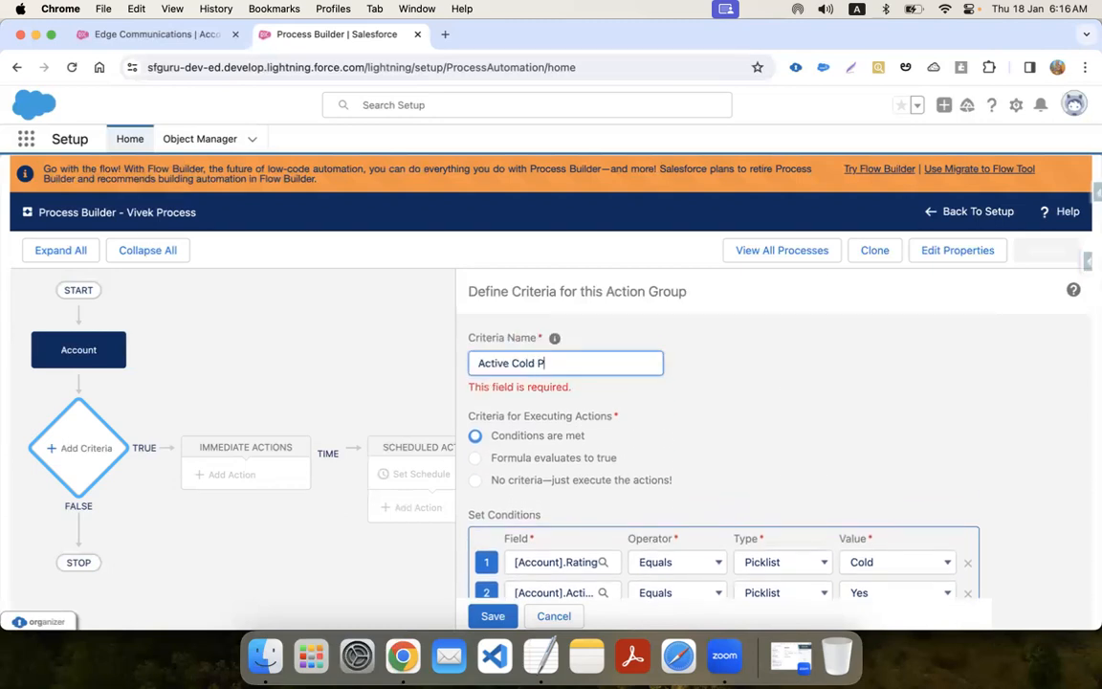
text(artner Referral)
Step: Hyphenate the criteria name to "Active-Cold-Partner Referral" and save the criteria
key(Left)
key(Left)
key(Left)
key(Left)
key(Left)
key(Left)
key(Left)
key(Left)
key(Left)
key(Left)
key(Left)
key(Left)
key(Left)
key(Left)
key(Left)
key(Left)
key(Left)
key(Delete)
text(-)
key(Left)
key(Left)
key(Left)
key(Left)
key(Left)
key(Left)
key(BackSpace)
text(e-)
key(Delete)
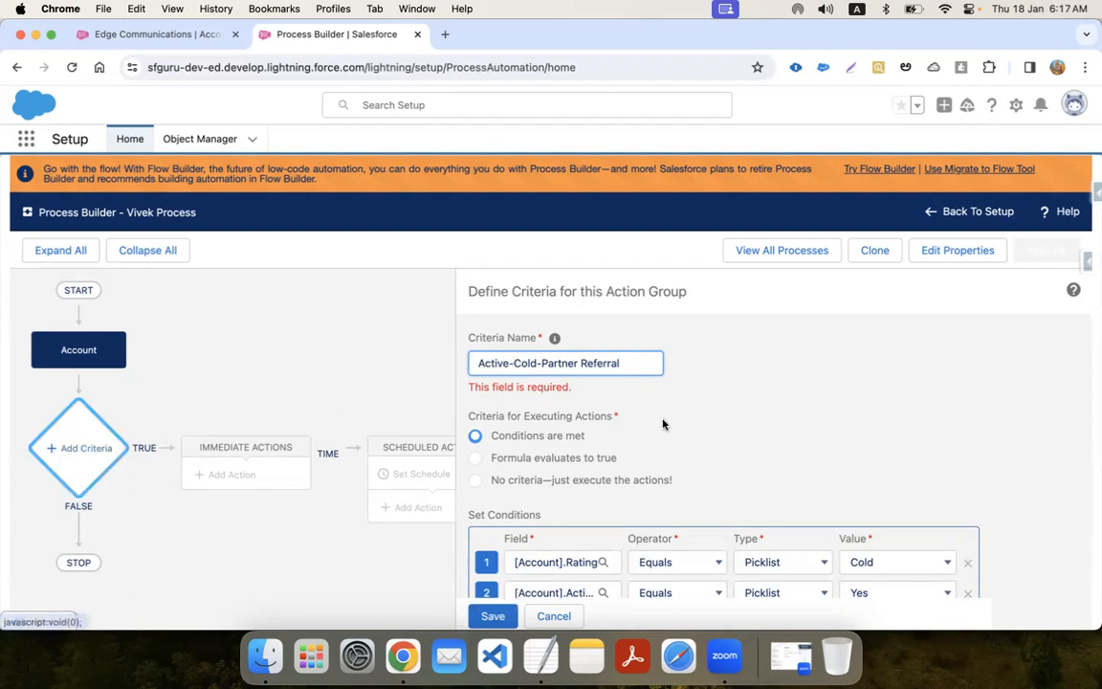
scroll(632, 440, down, 2)
click(495, 617)
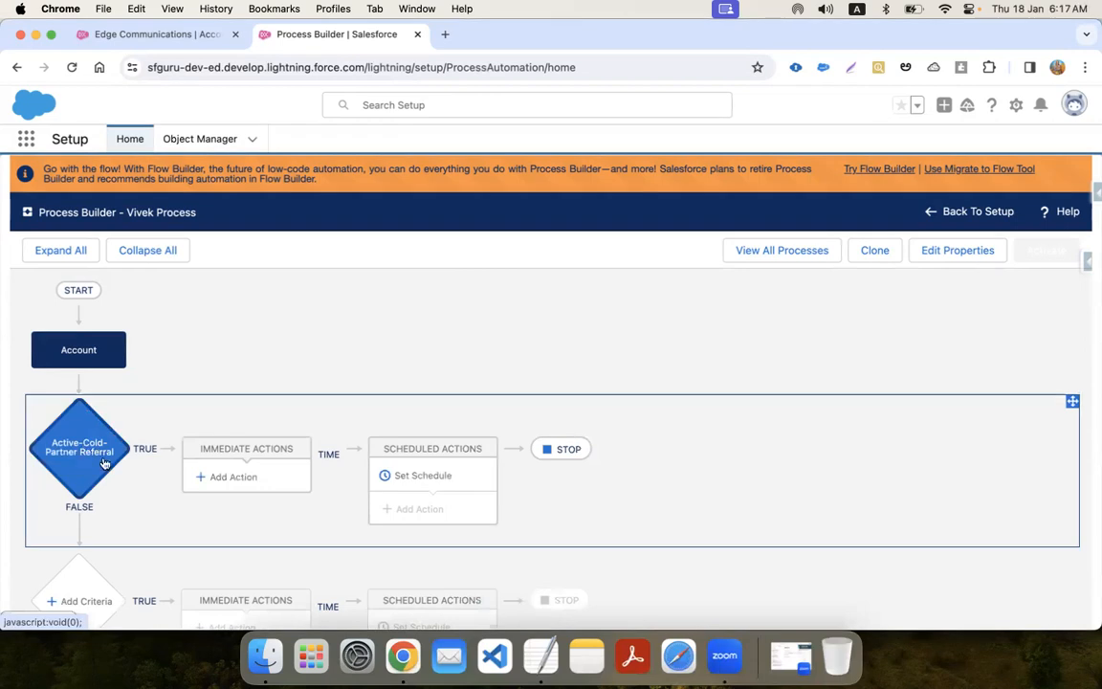
Step: Start a new immediate action for the Active-Cold-Partner Referral criteria and review the available action types, leaving none chosen
click(228, 476)
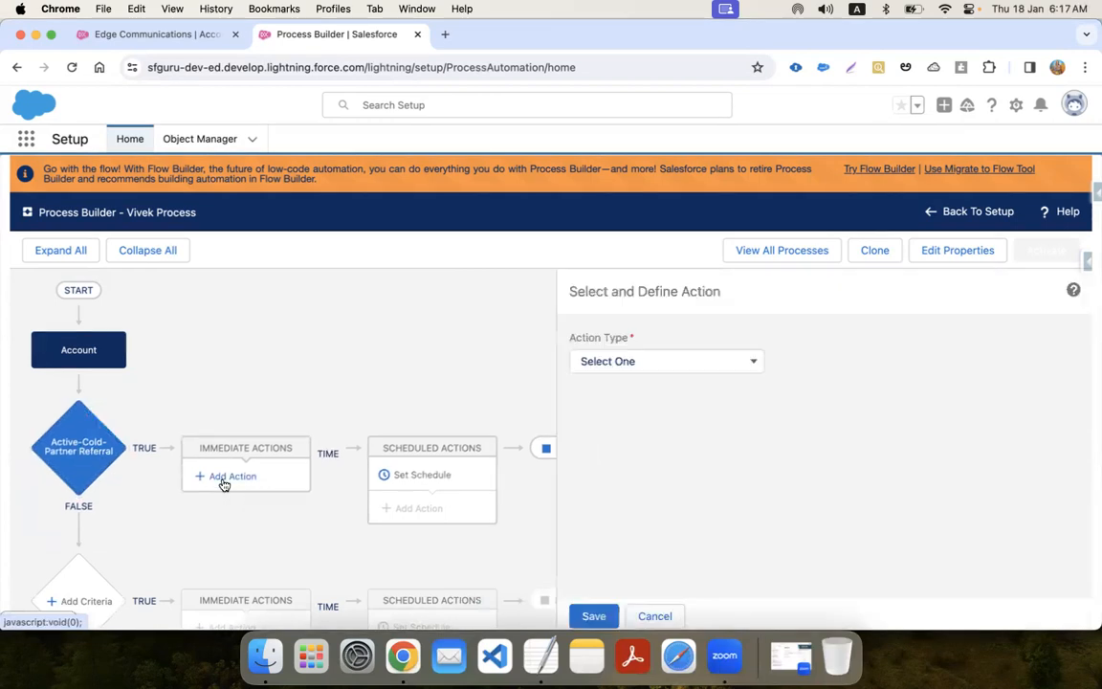
click(760, 368)
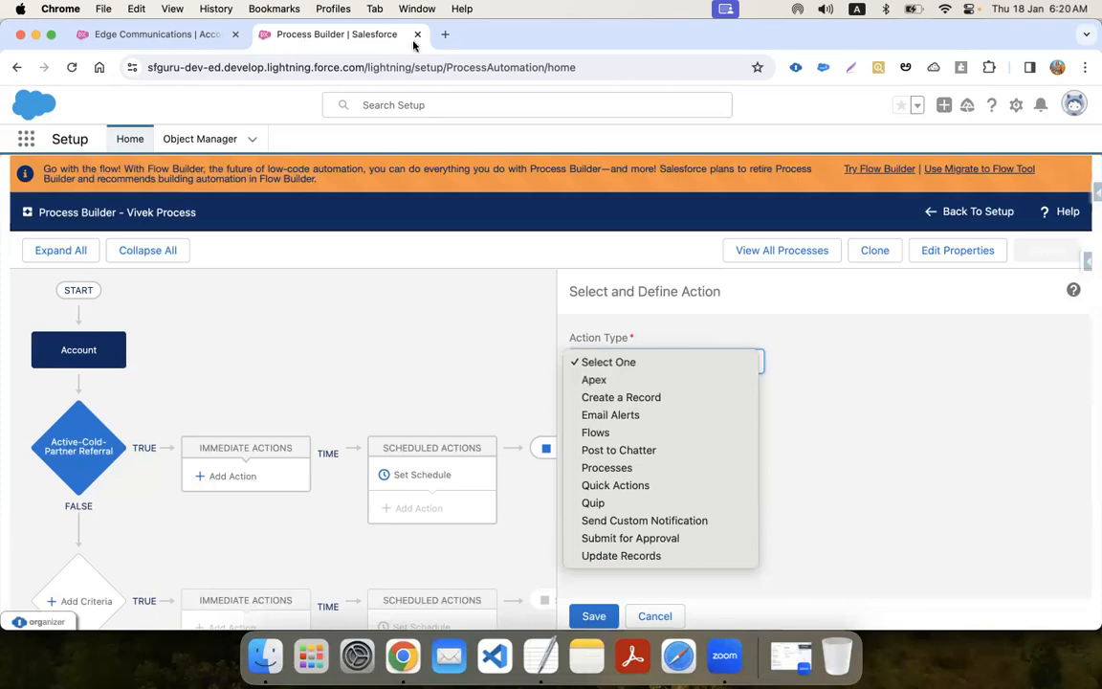
click(795, 104)
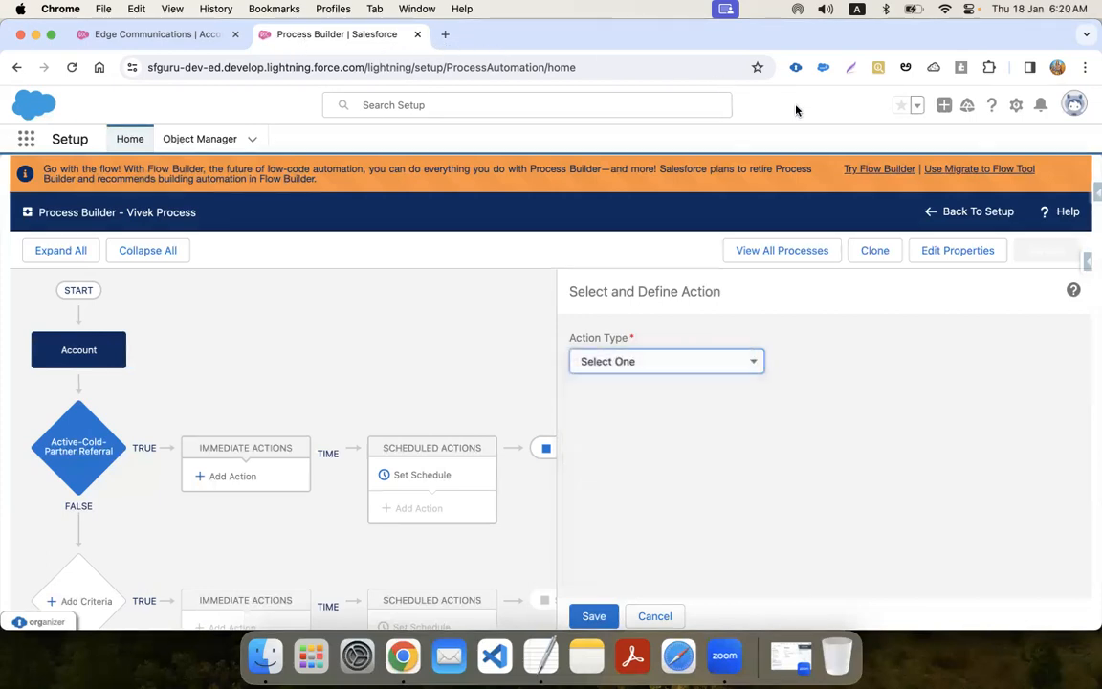
Step: Open the Developer Console and enlarge its window to fill the screen
click(1019, 109)
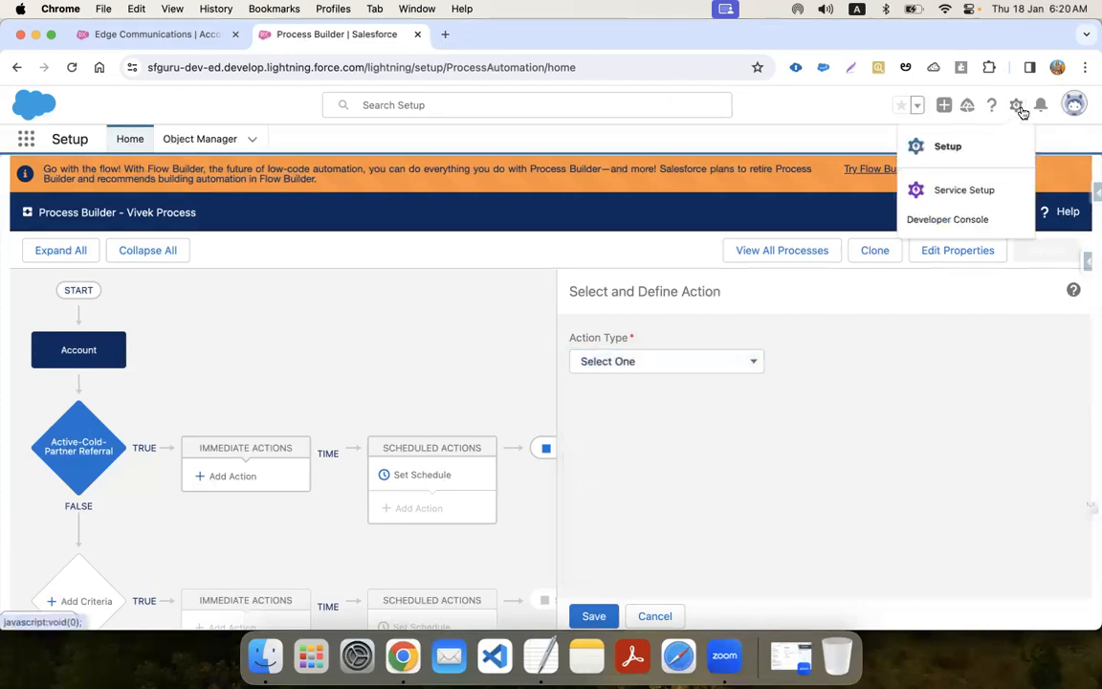
click(957, 220)
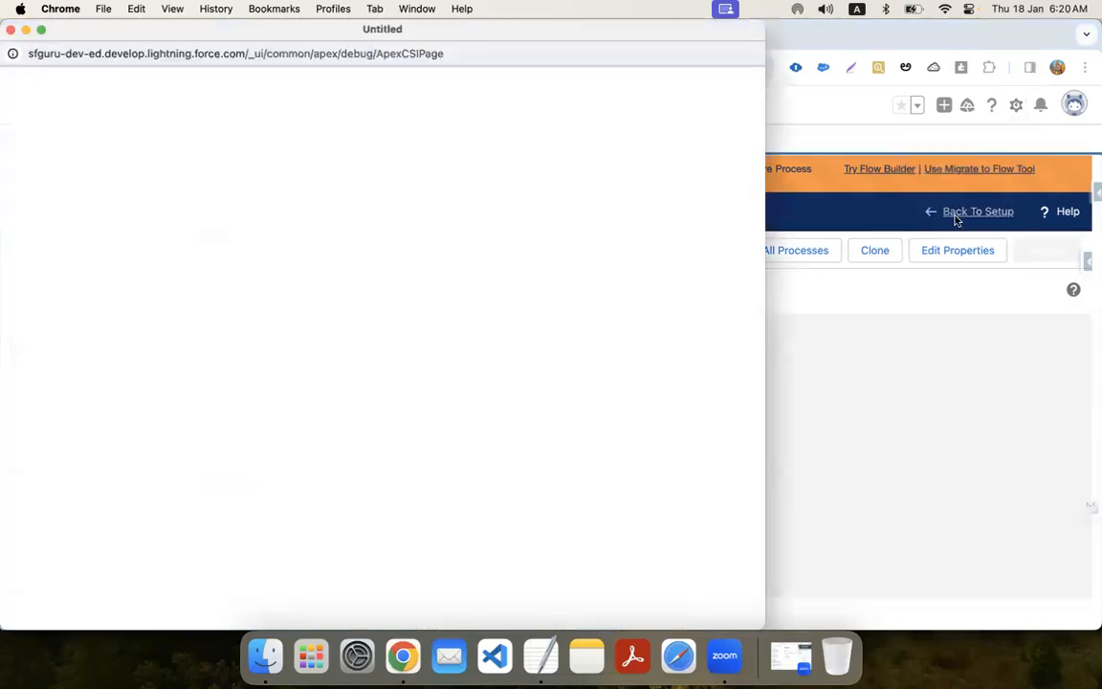
click(472, 52)
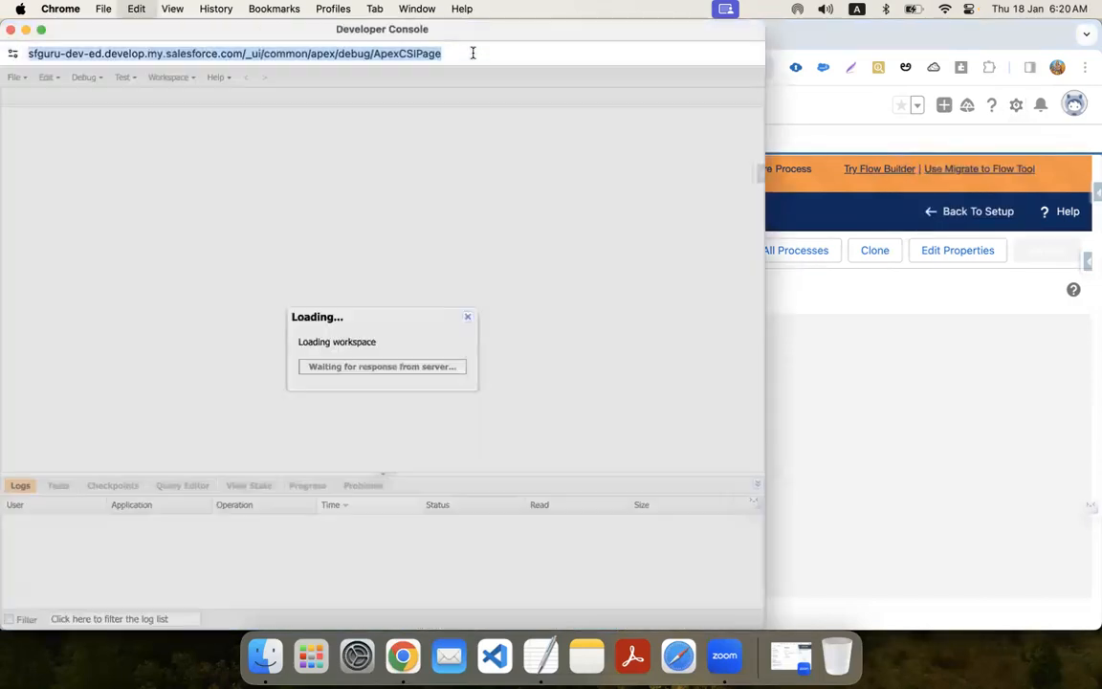
double_click(160, 27)
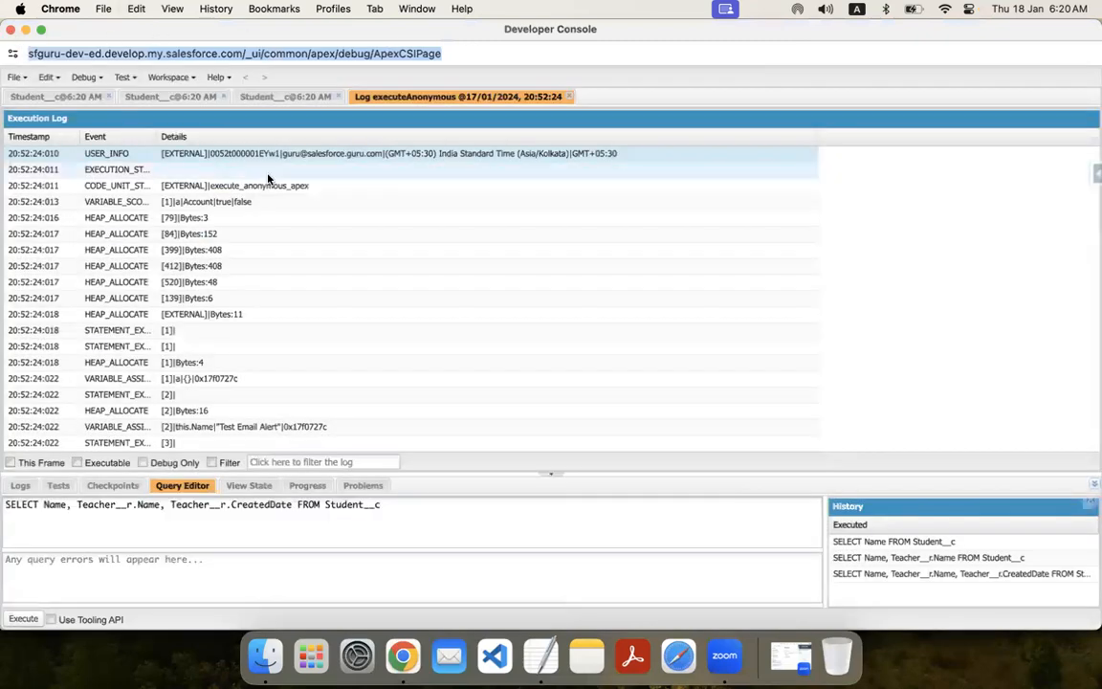
Step: Create a new Apex class named ProcessMethod
click(23, 77)
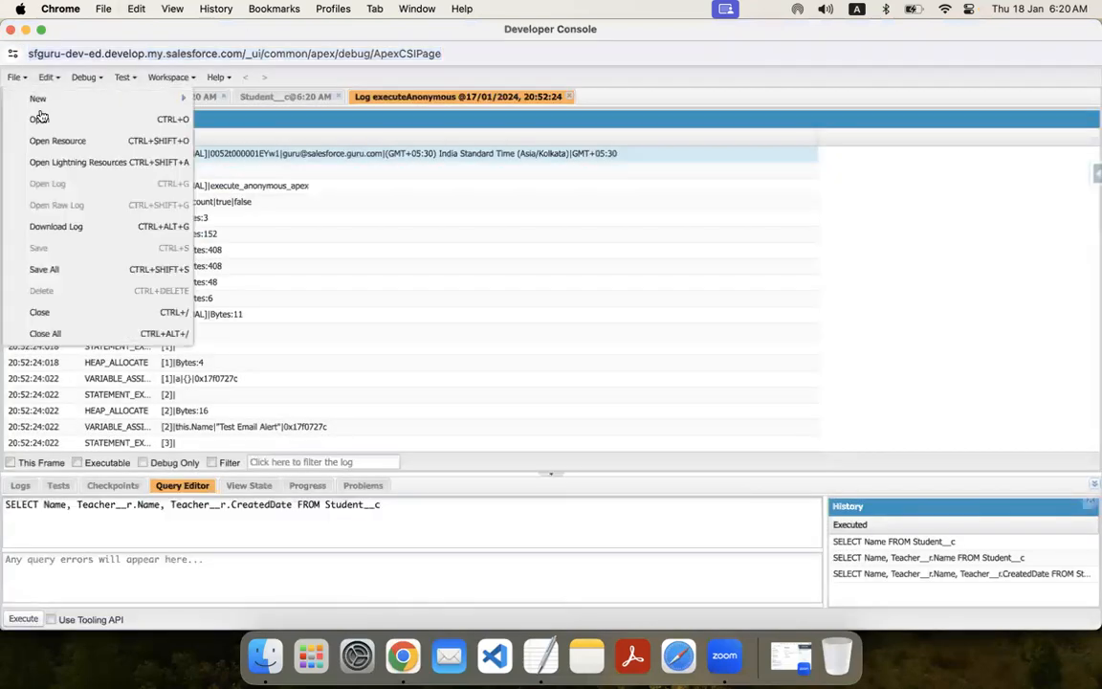
mouse_move(120, 98)
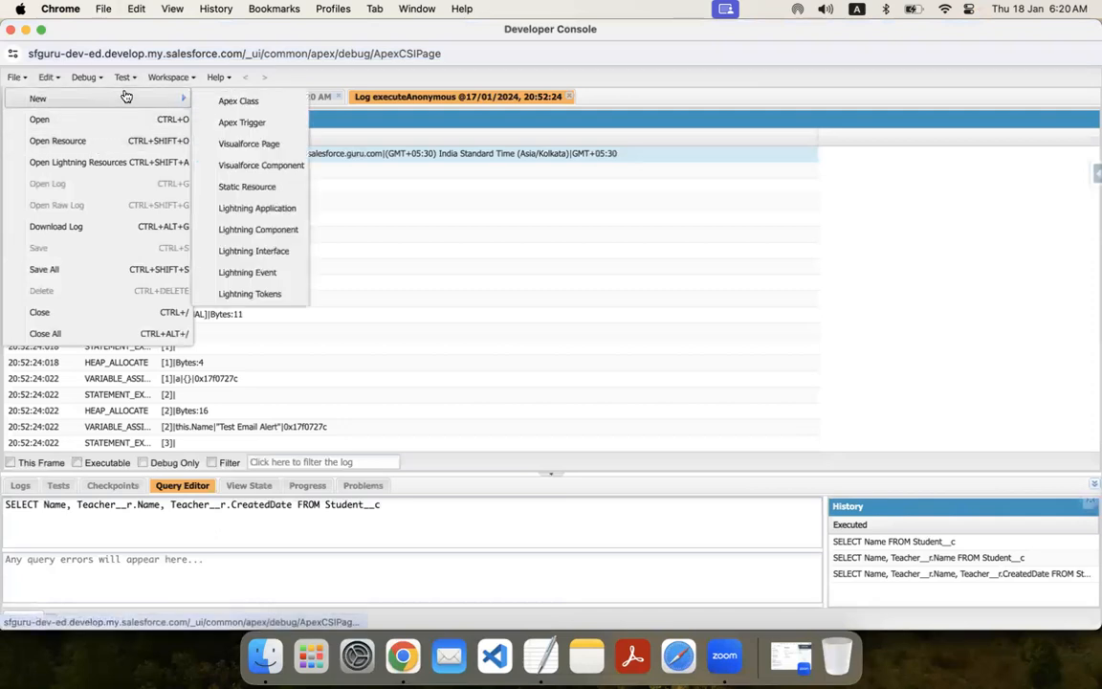
click(238, 100)
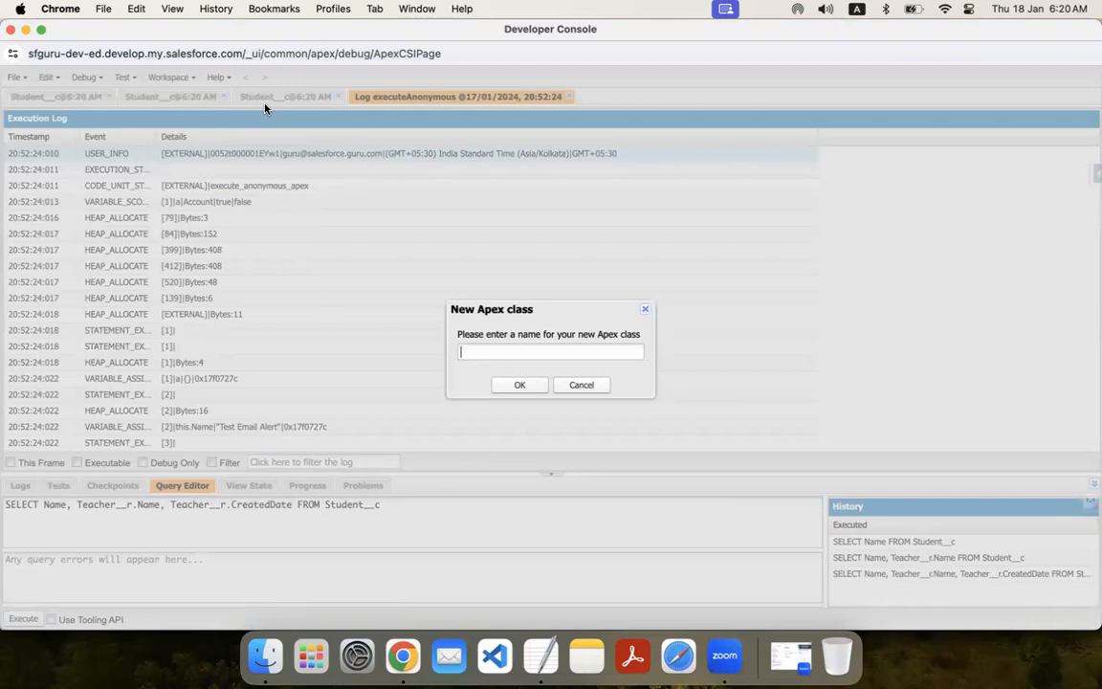
text(ProcessMethod)
click(521, 386)
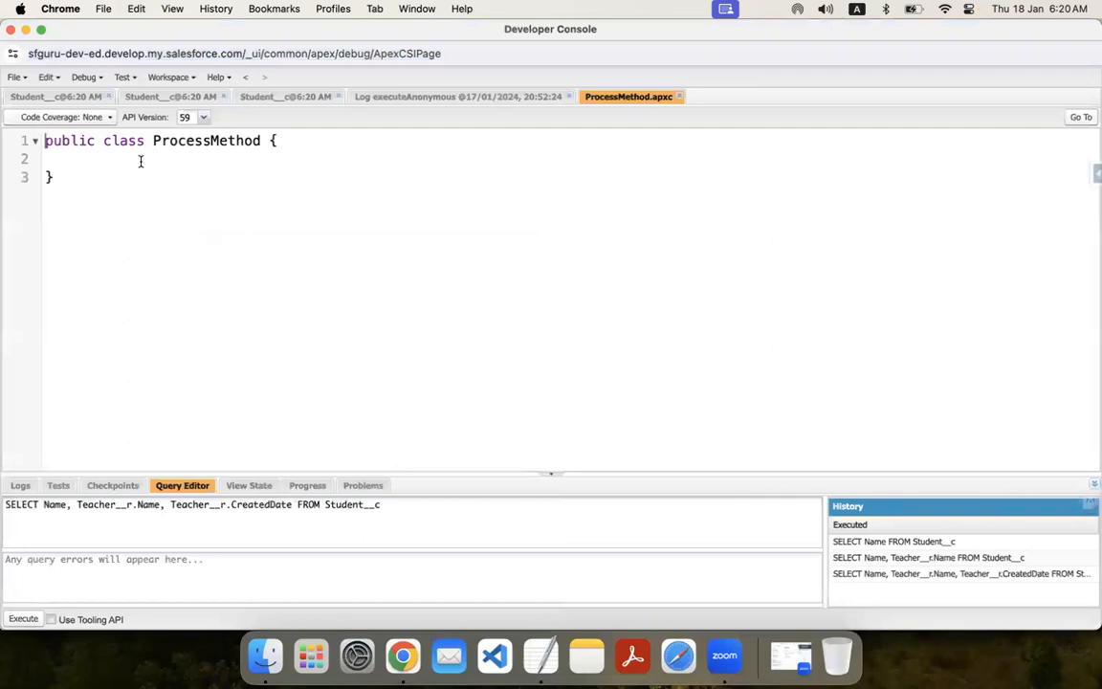
Step: Declare a public static void method createAccount() with an empty body inside the ProcessMethod class
key(Return)
key(Tab)
text(public )
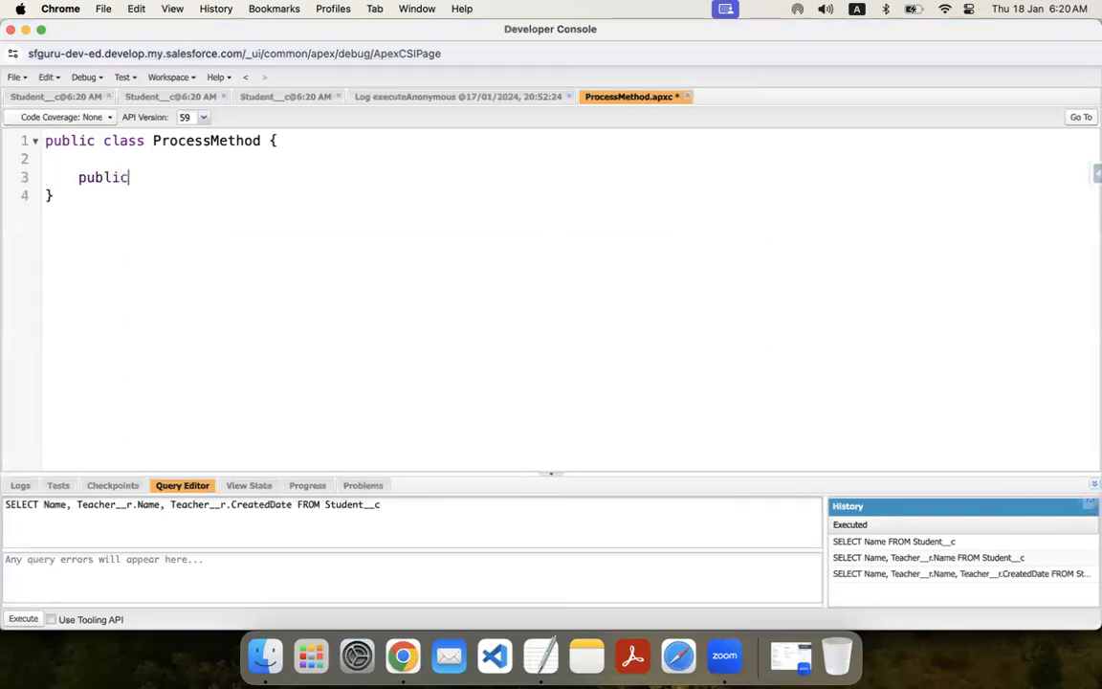
text(statci)
key(BackSpace)
key(BackSpace)
text(ic void)
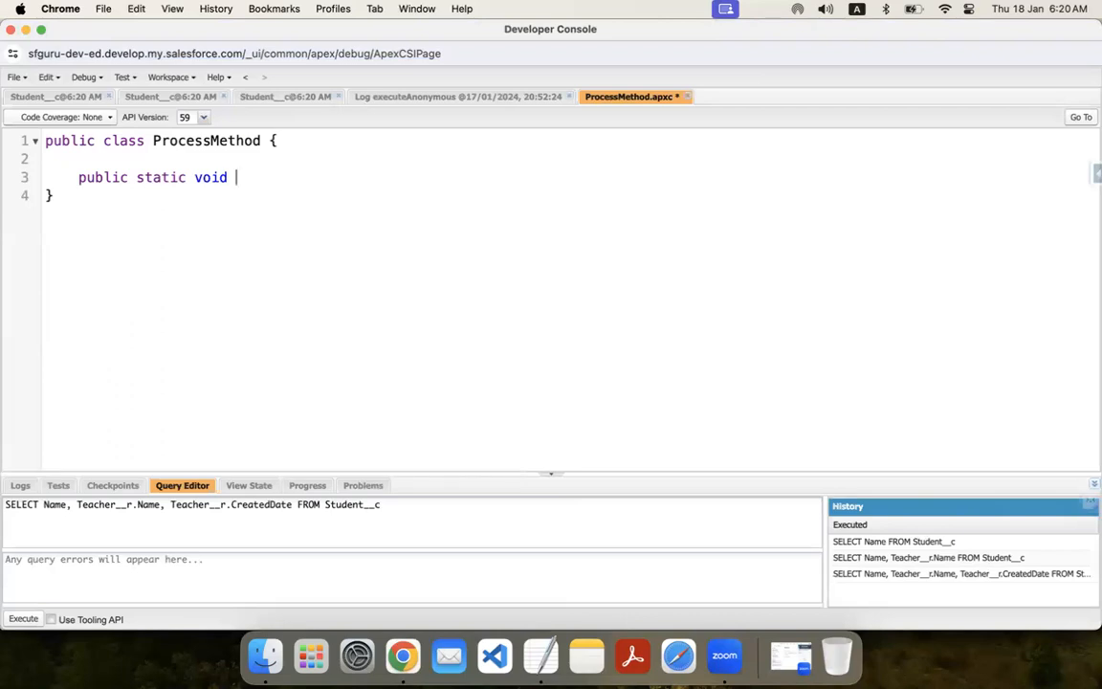
text(createAccount(){)
key(Return)
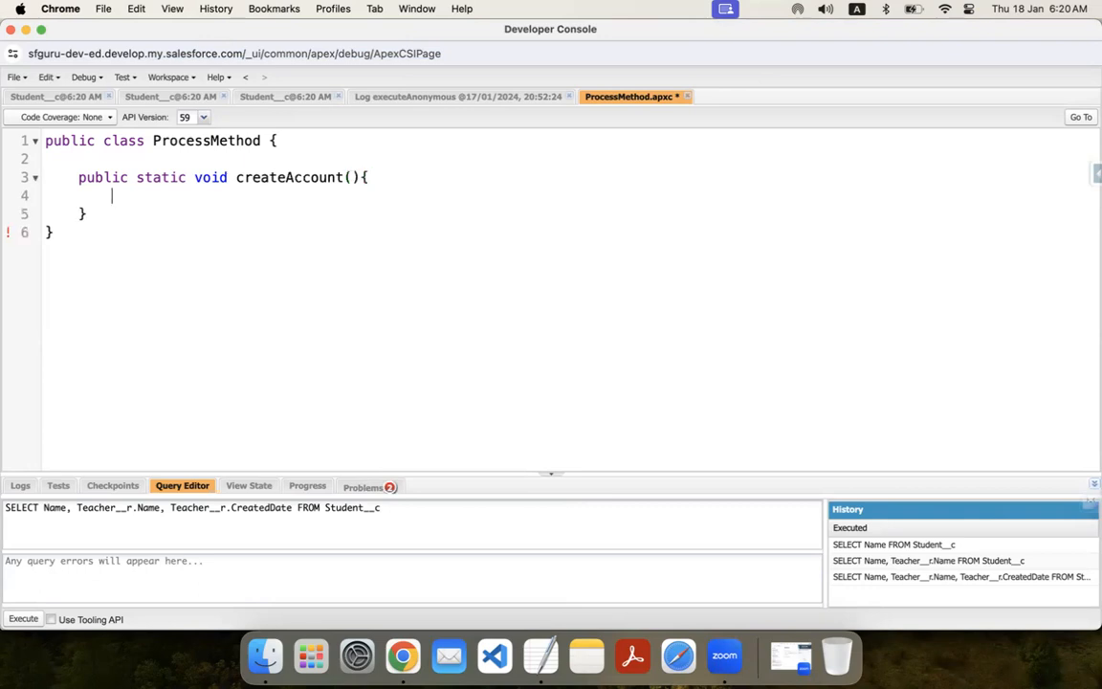
Step: Rename the method to createCase
click(337, 177)
key(BackSpace)
key(BackSpace)
key(BackSpace)
key(BackSpace)
key(BackSpace)
key(BackSpace)
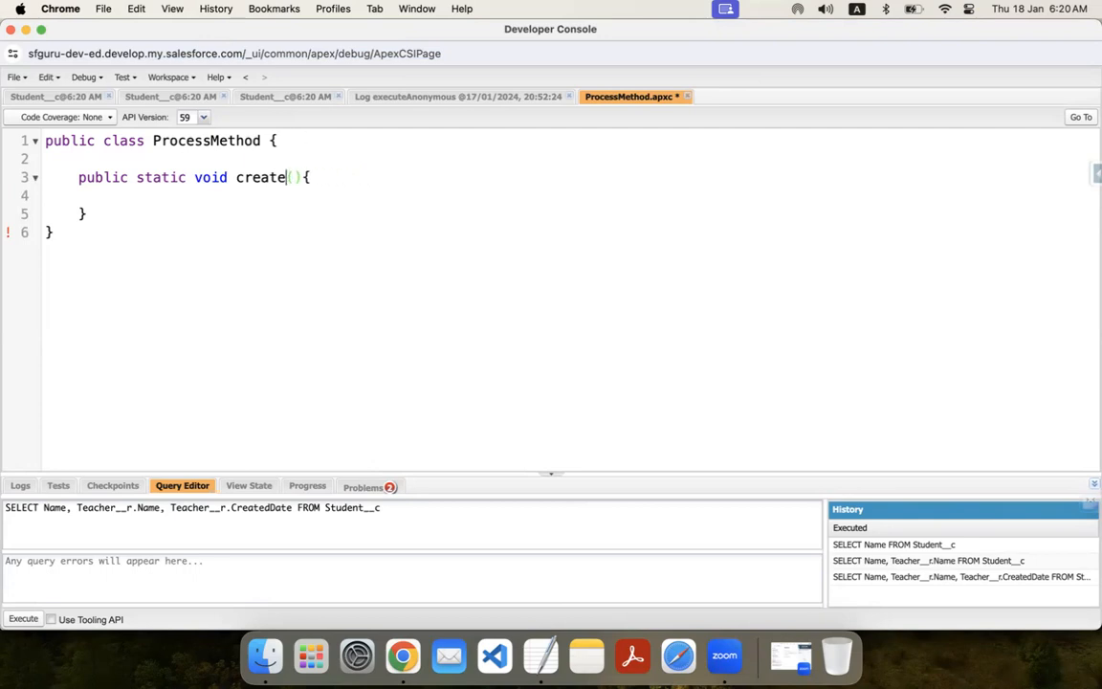
text(Case)
click(236, 198)
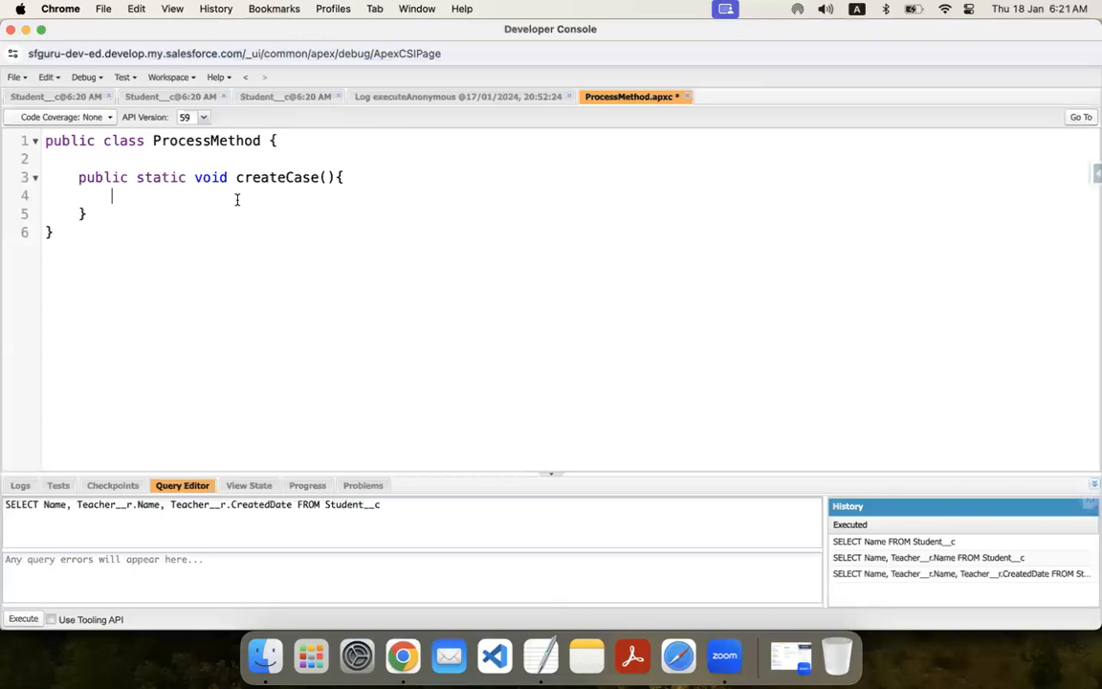
key(ctrl+s)
Step: Write the createCase body that instantiates a Case c, sets its Subject to 'Test Case' and inserts it
text(Case c = new Case();)
key(Return)
text(c.Subject = ')
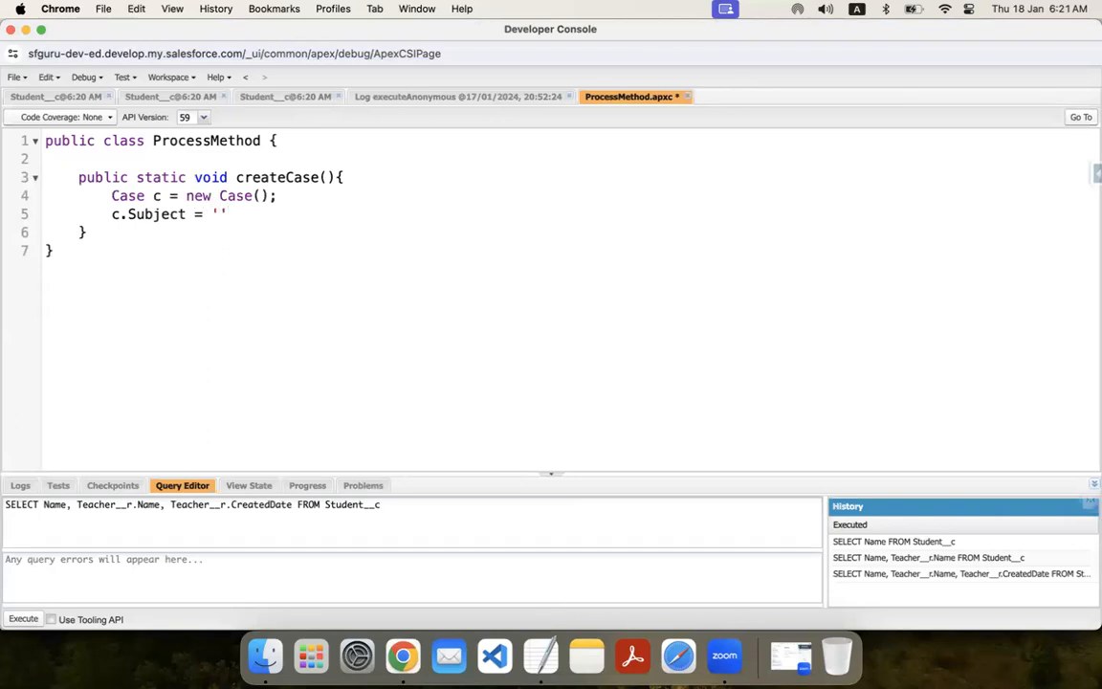
text(Test Case';)
key(Return)
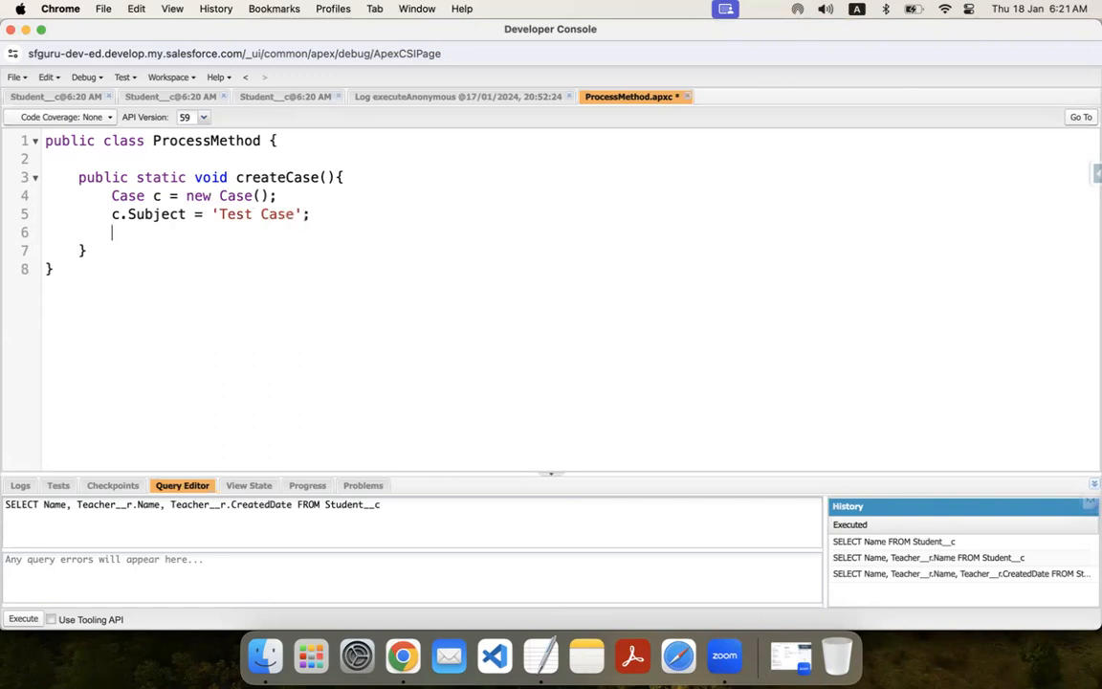
text(insert c;)
Step: Give the createCase method a parameter named AccountId of type Id
click(346, 215)
click(326, 177)
text(Account)
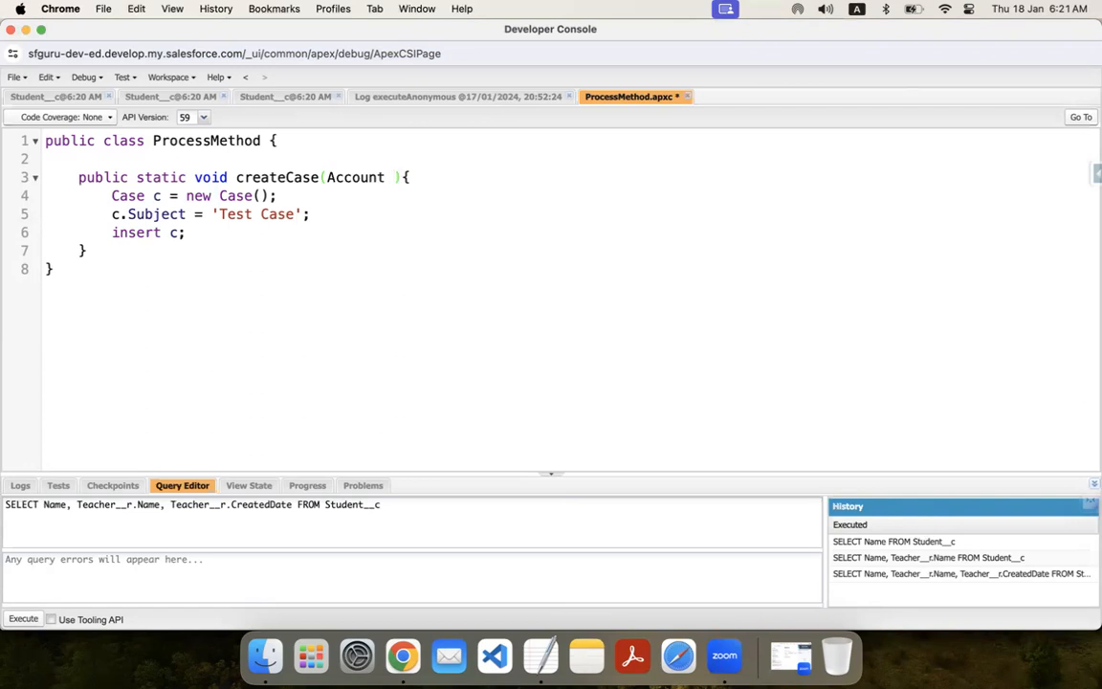
key(BackSpace)
key(BackSpace)
key(BackSpace)
key(BackSpace)
key(BackSpace)
key(BackSpace)
key(BackSpace)
key(BackSpace)
text(Id AccountI)
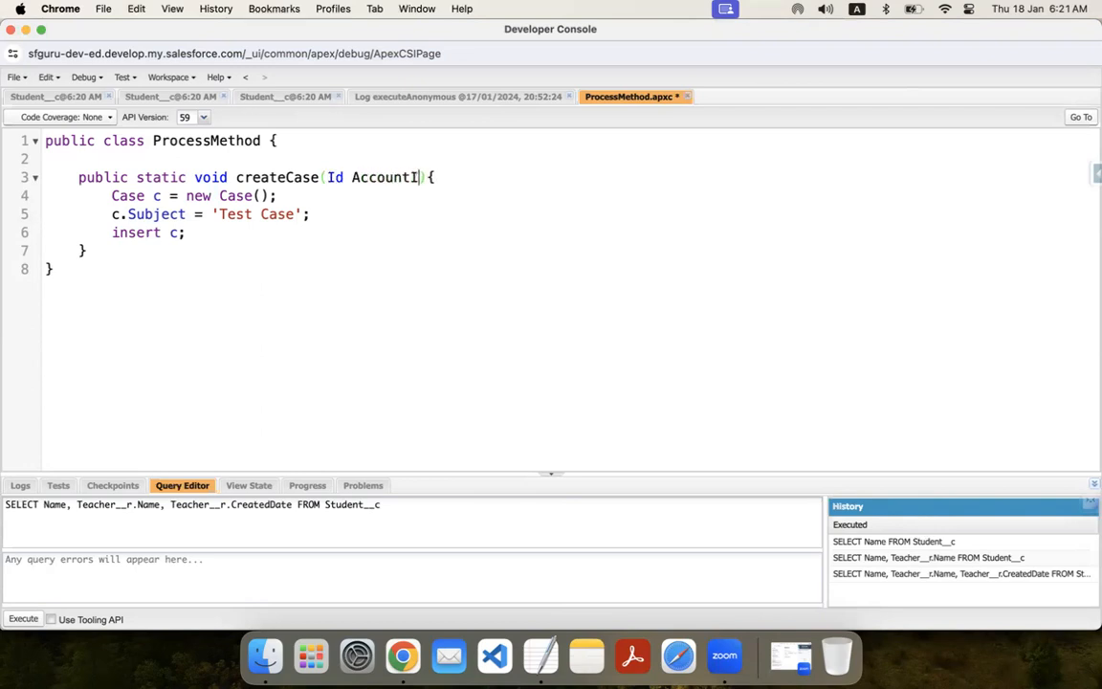
text(d)
Step: Assign AccountId to c.AccountId on a new line before the insert statement and save the class
click(212, 232)
click(318, 213)
key(Return)
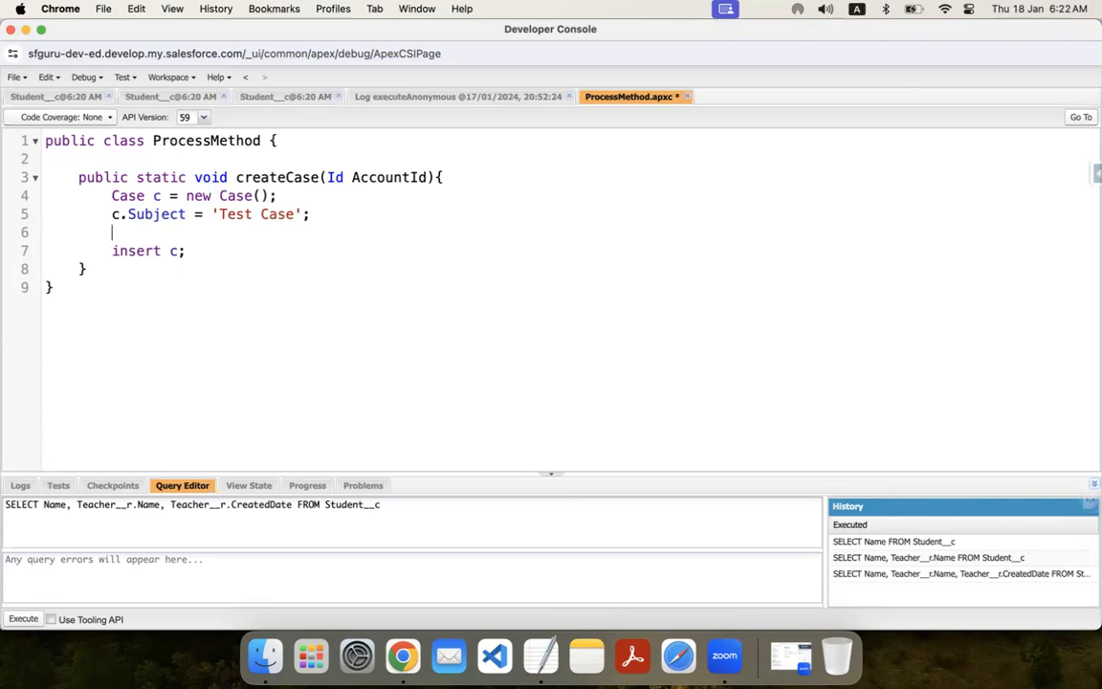
text(c.)
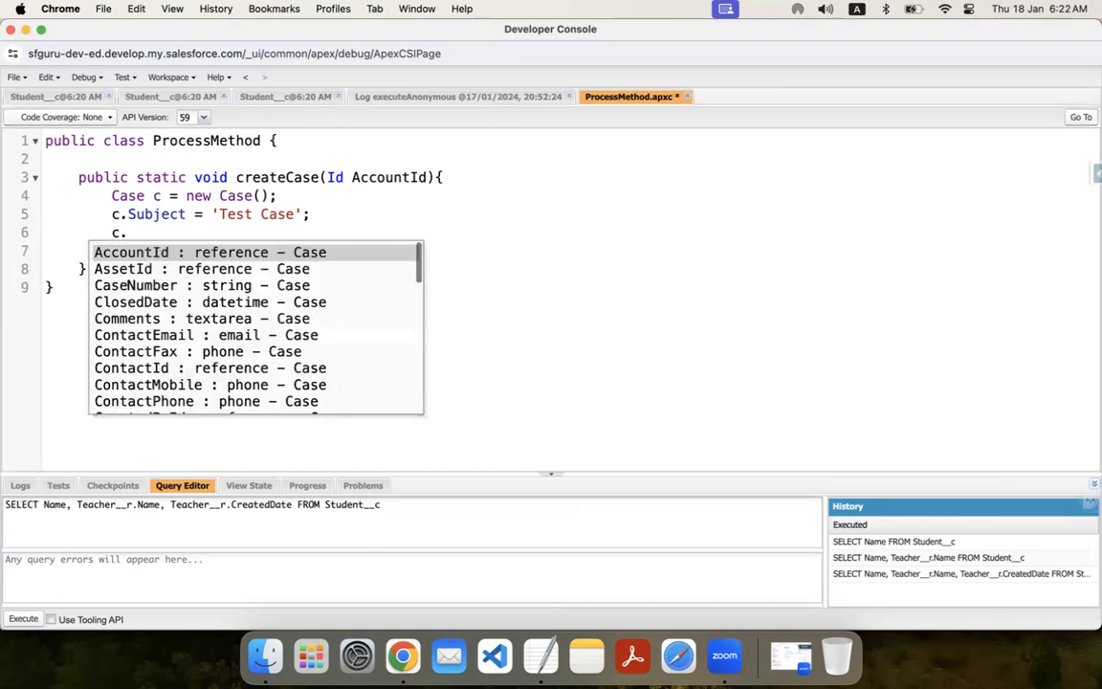
key(Return)
text(=)
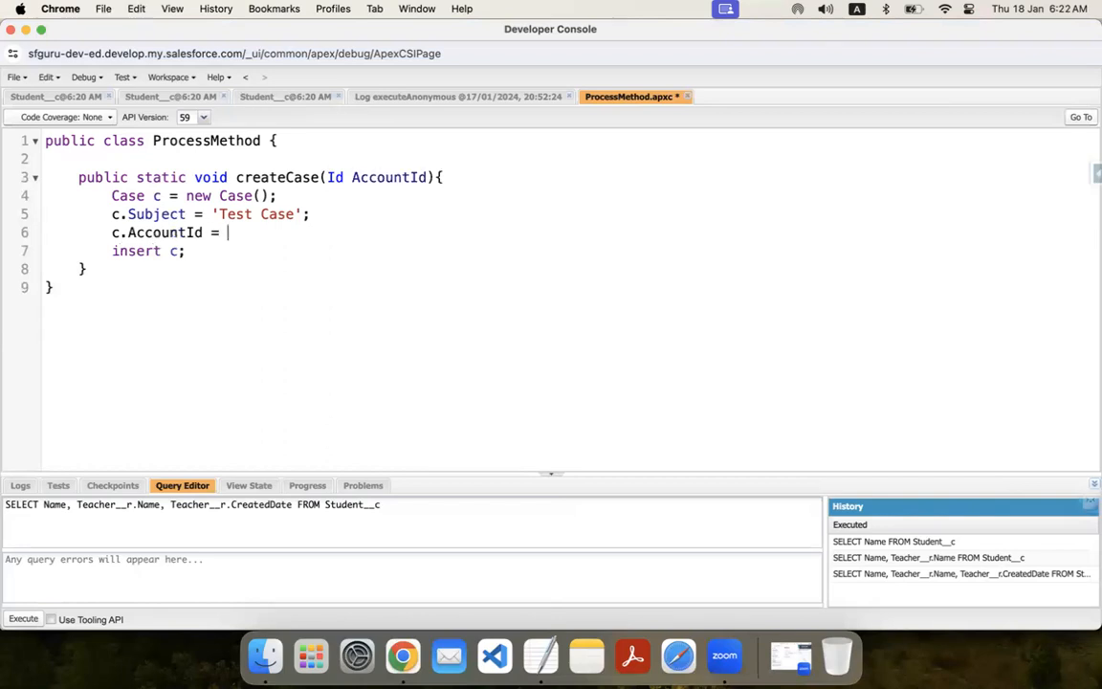
click(401, 177)
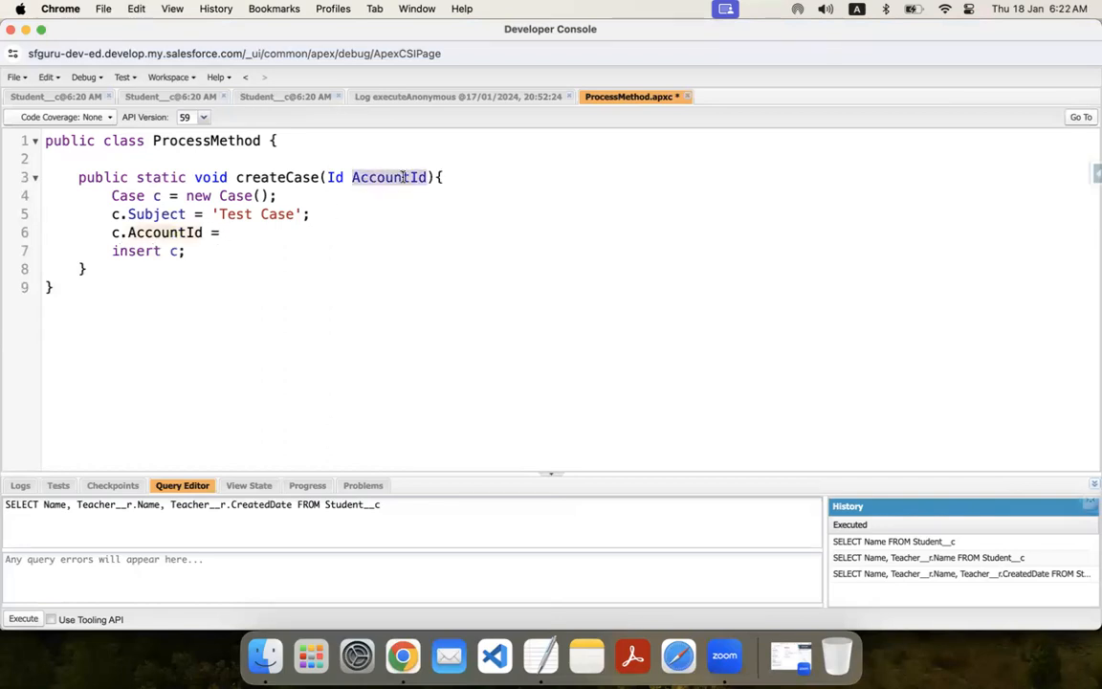
click(258, 236)
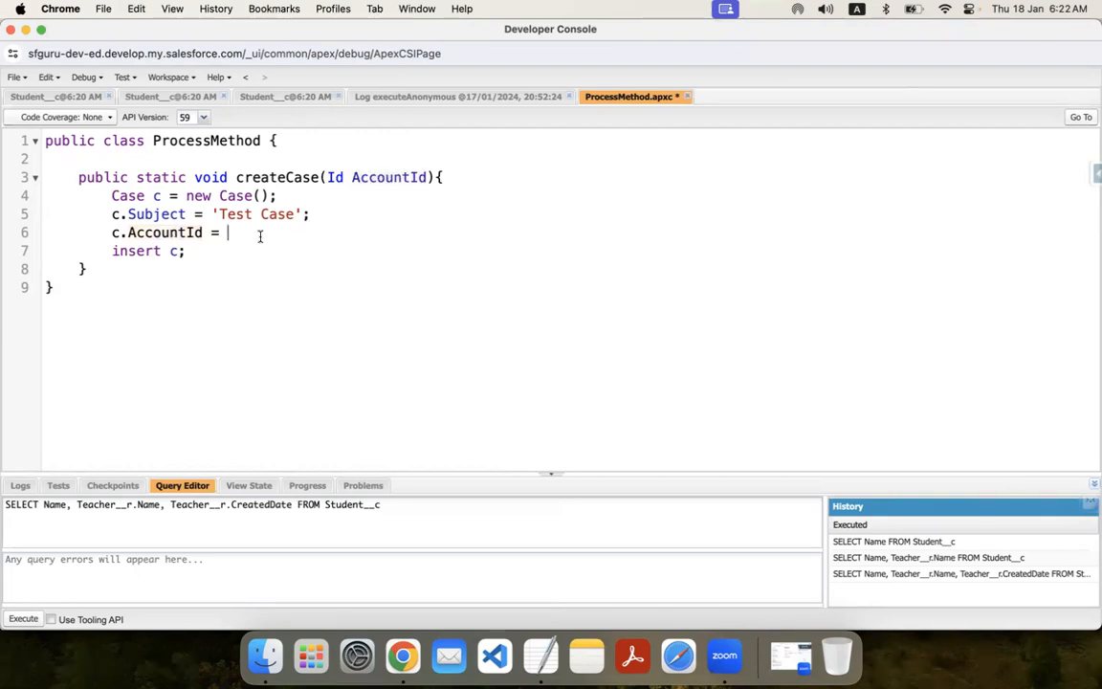
text(AccountId;)
key(cmd+s)
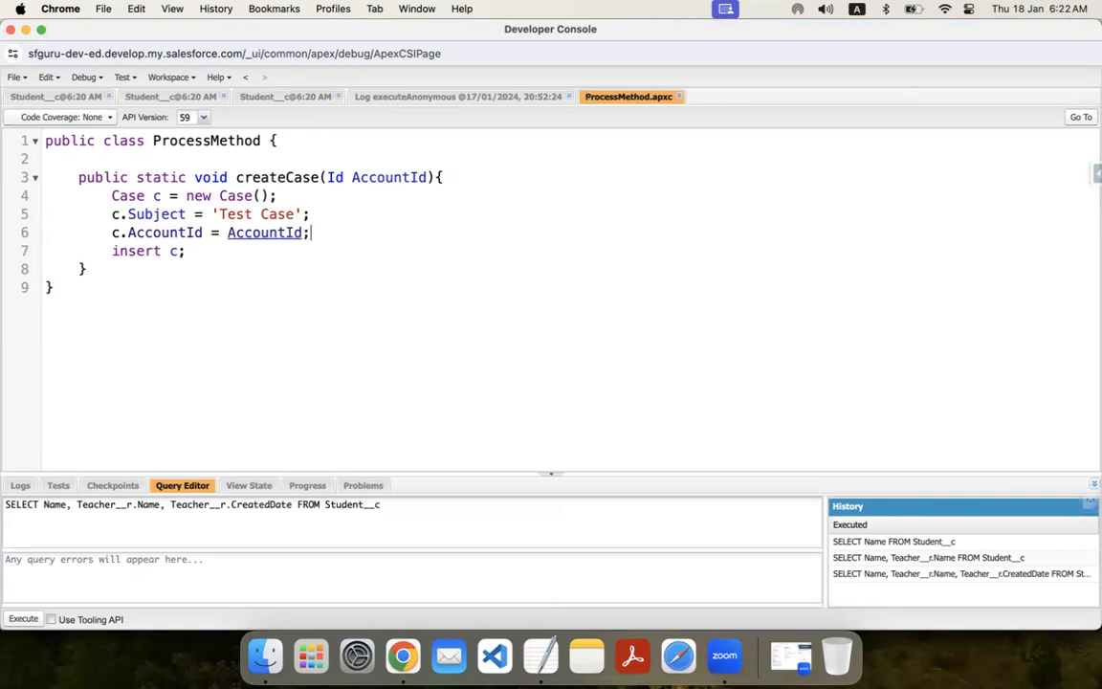
click(115, 161)
key(Down)
click(110, 160)
key(Tab)
text(@invol)
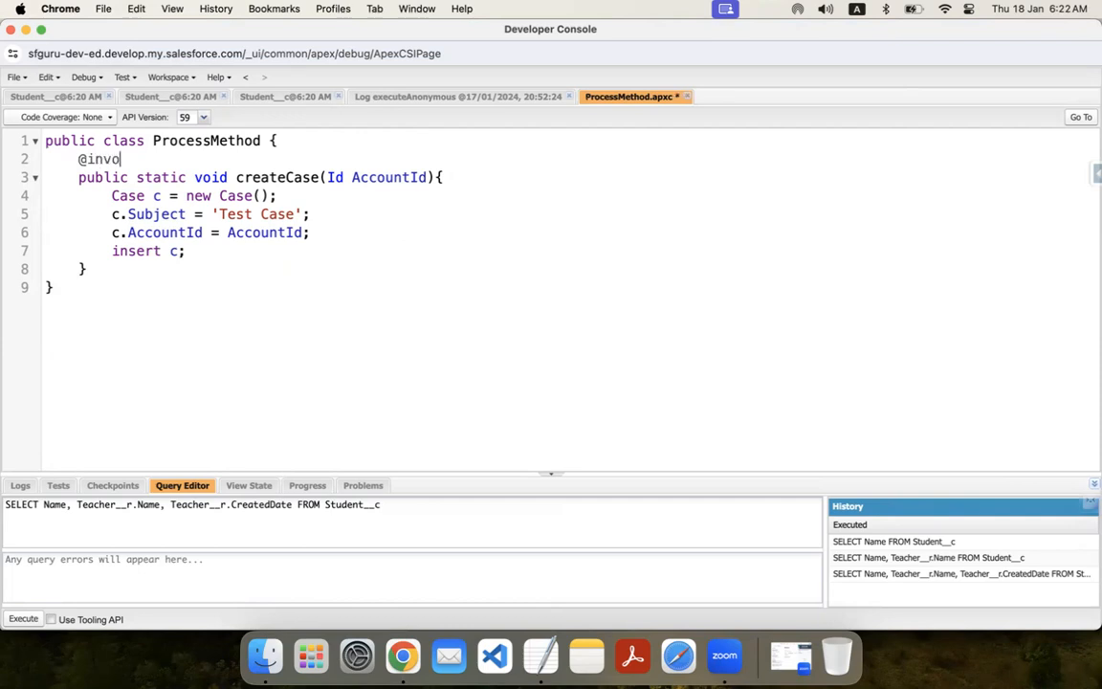
key(BackSpace)
text(kable)
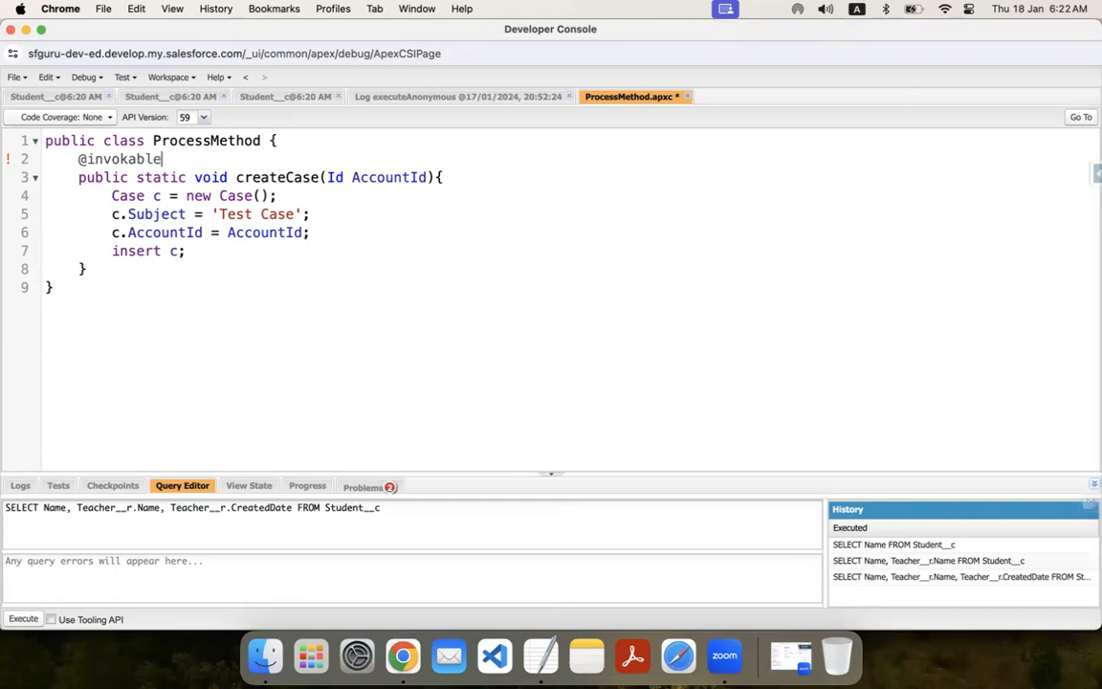
key(Left)
key(Left)
key(Left)
key(Left)
key(BackSpace)
text(c)
key(cmd+s)
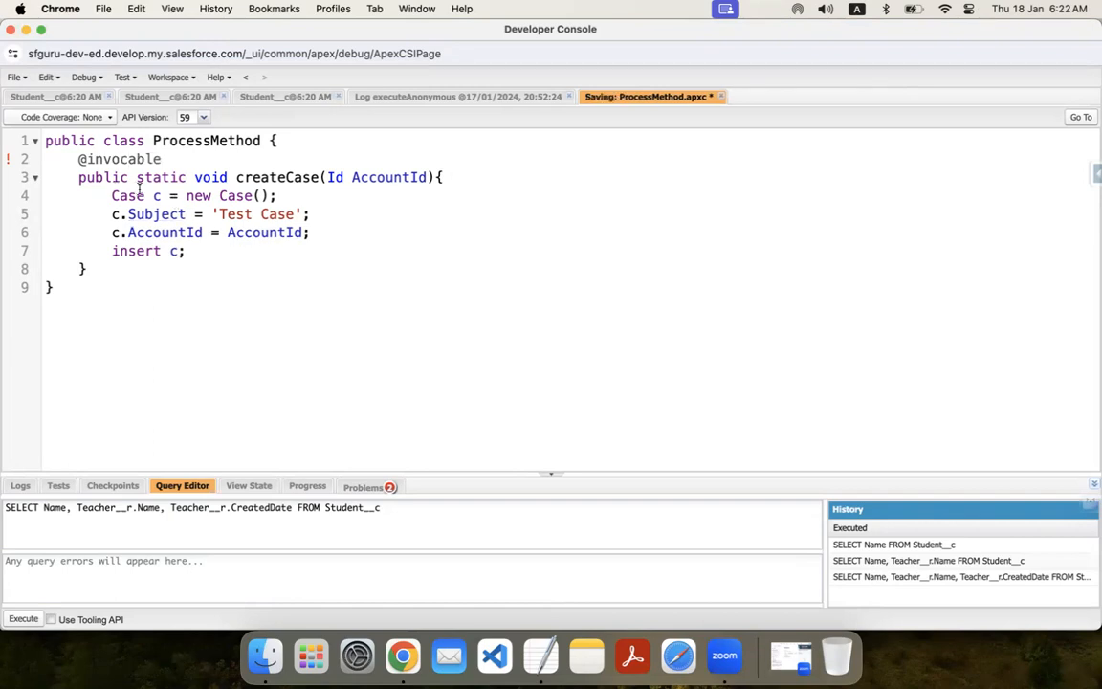
click(369, 487)
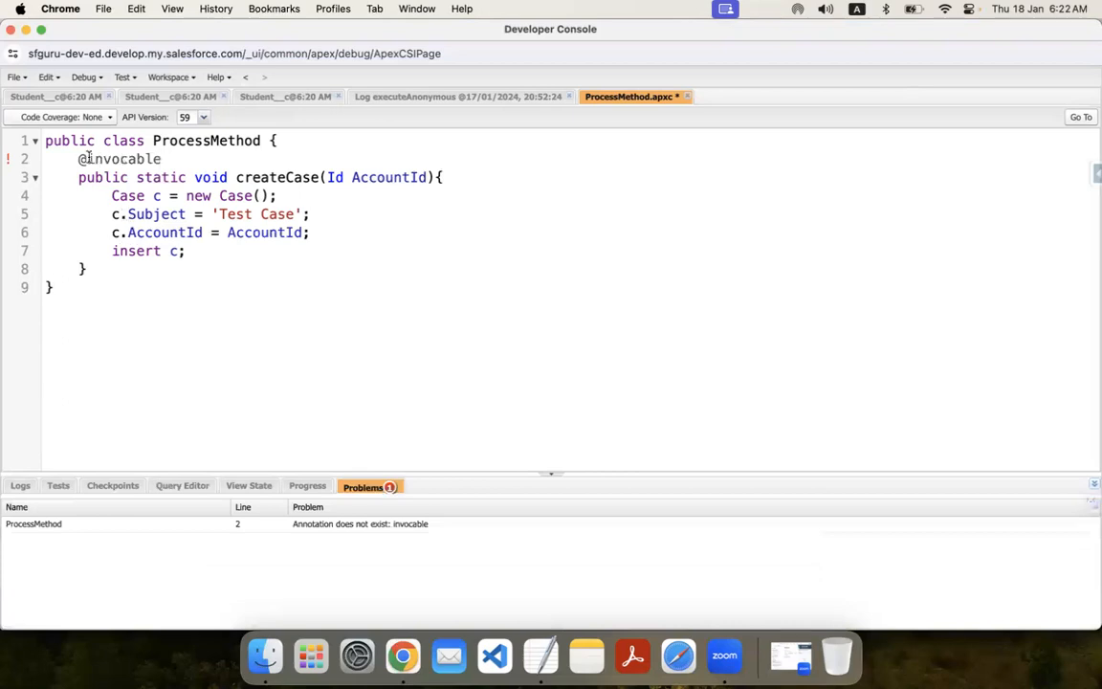
Step: Switch to the main Chrome window and search Google in a new tab for "apex process builder apex action annotation"
click(408, 662)
right_click(408, 662)
click(459, 422)
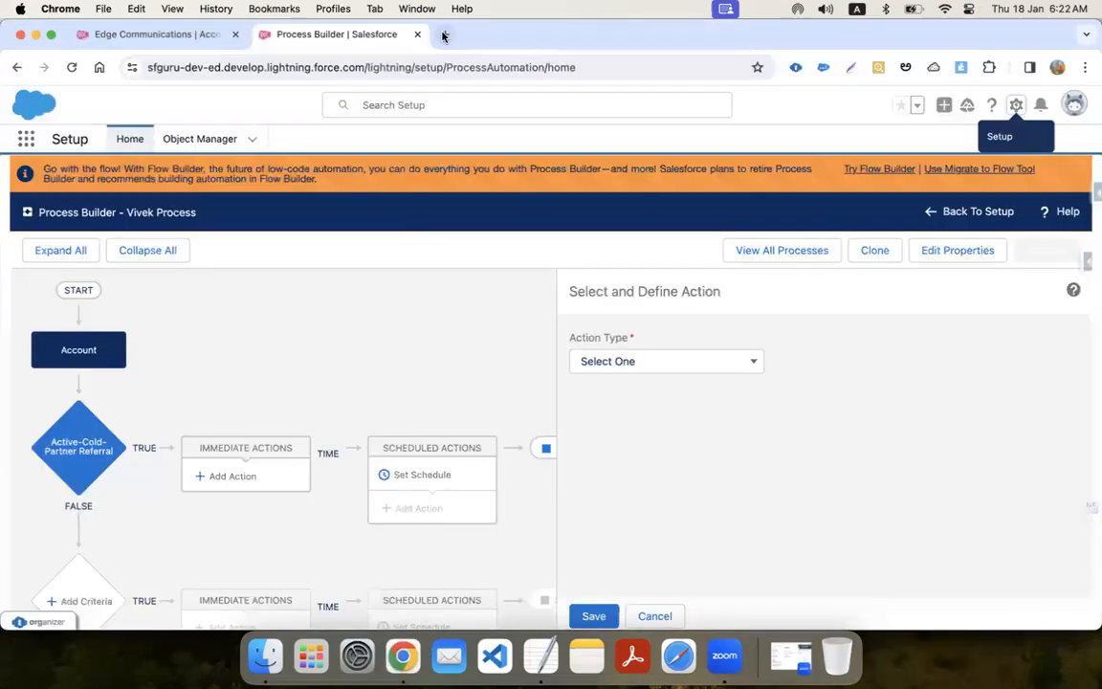
click(444, 36)
text(a)
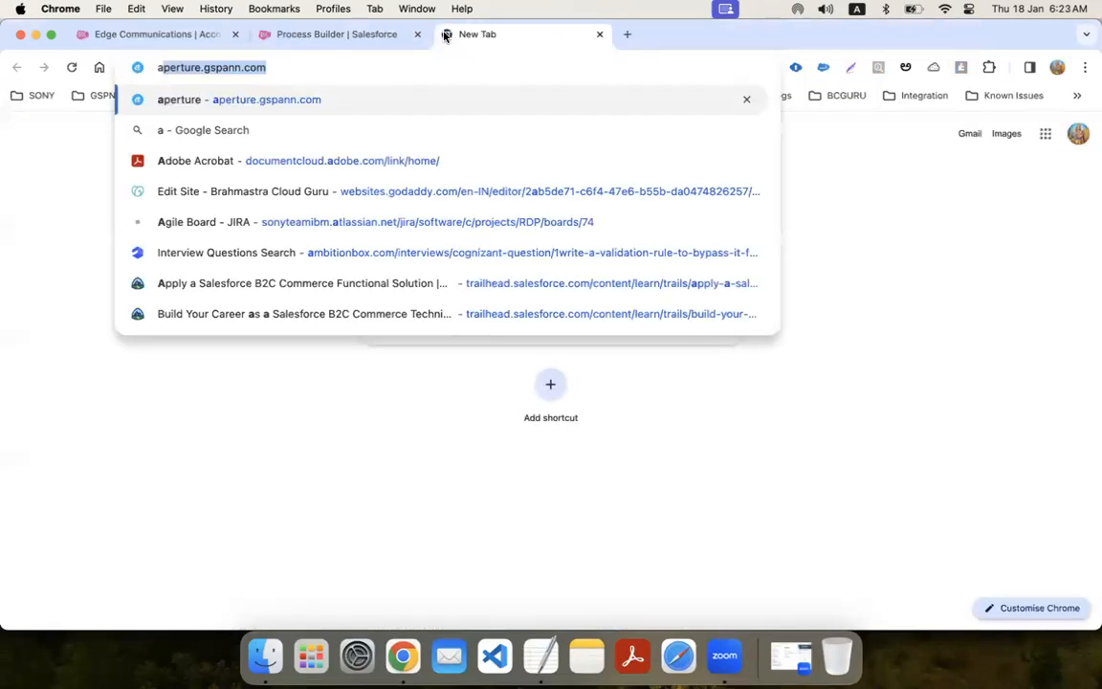
text(pex proc)
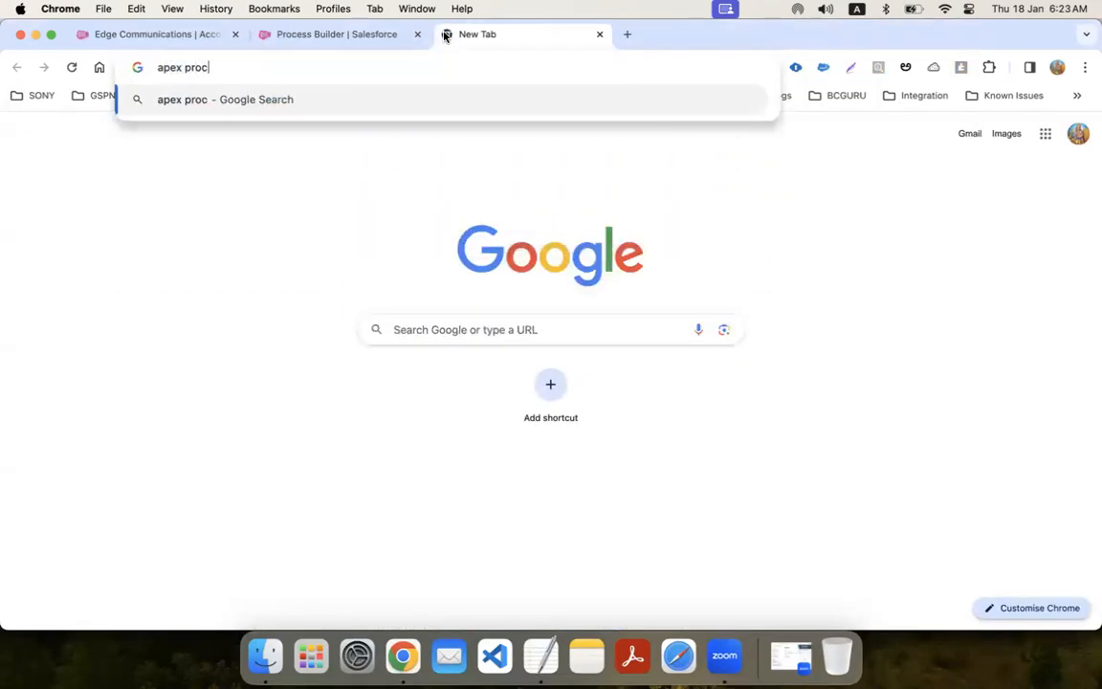
text(ess)
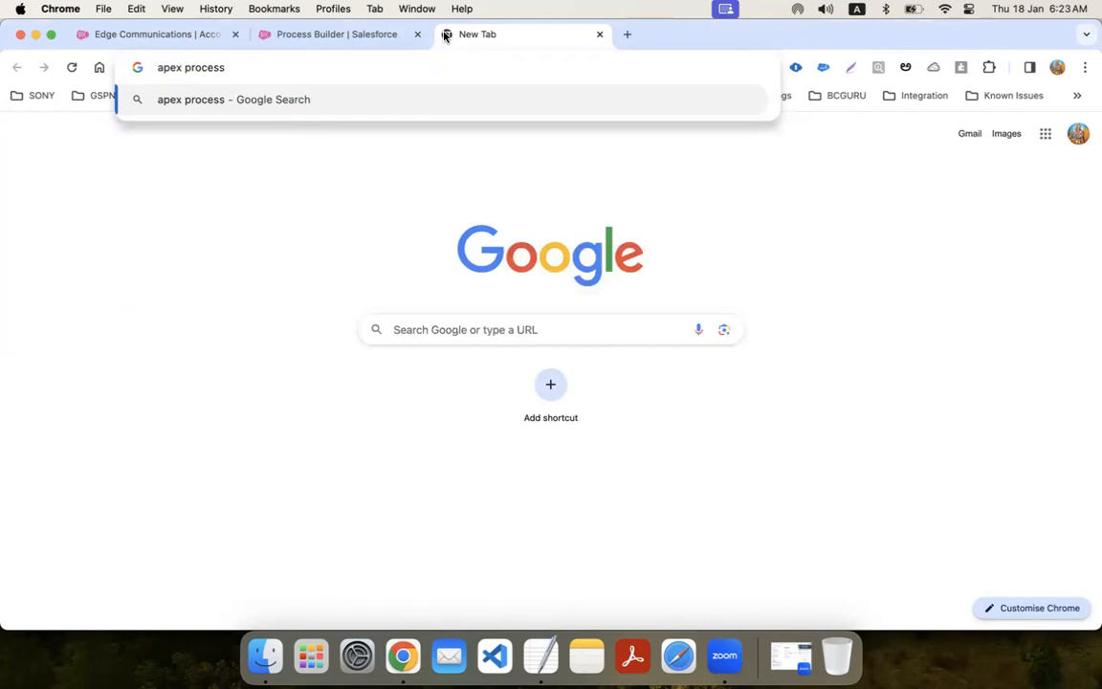
text( builder )
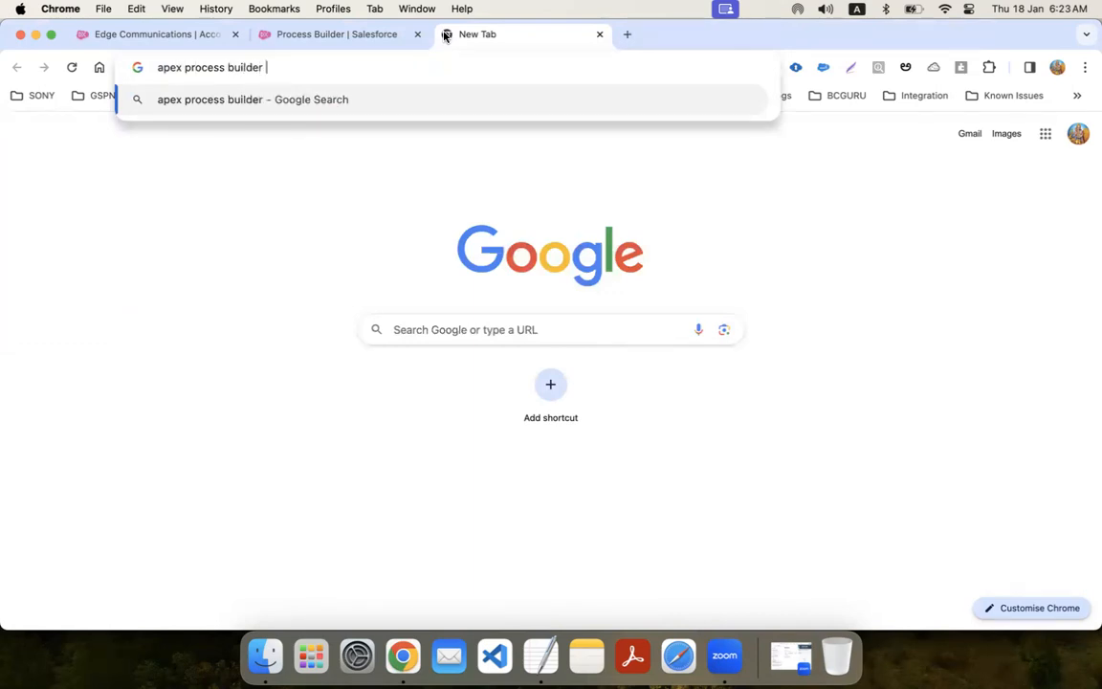
text(apex )
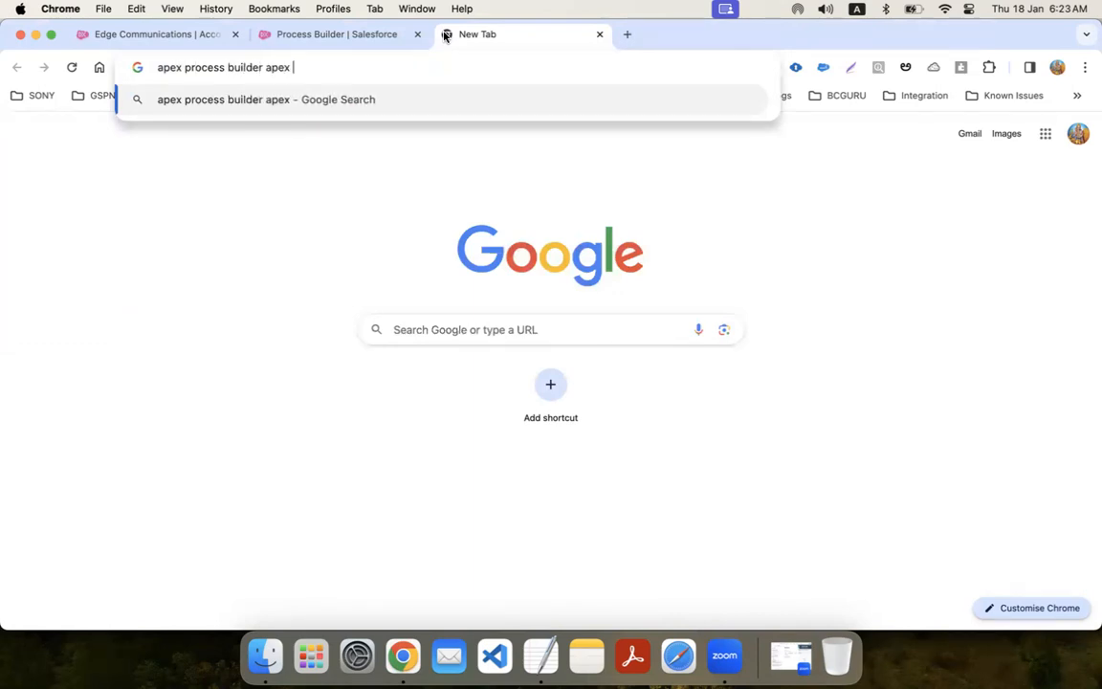
text(cl)
key(BackSpace)
key(BackSpace)
text(action)
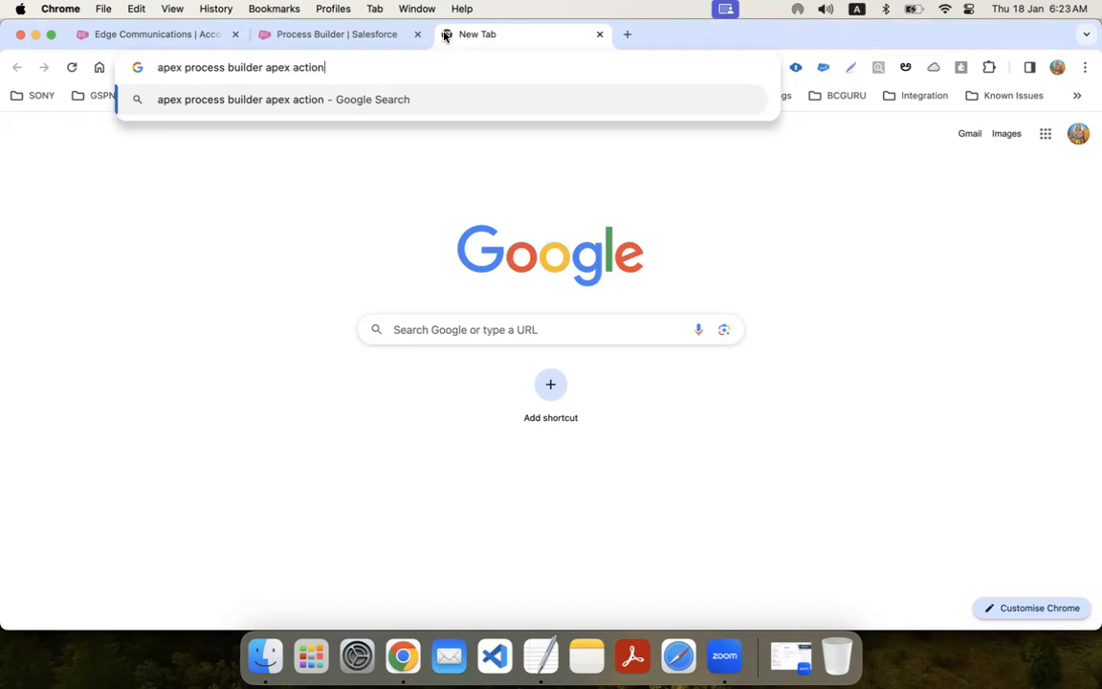
text( a)
text(nnotation)
key(Return)
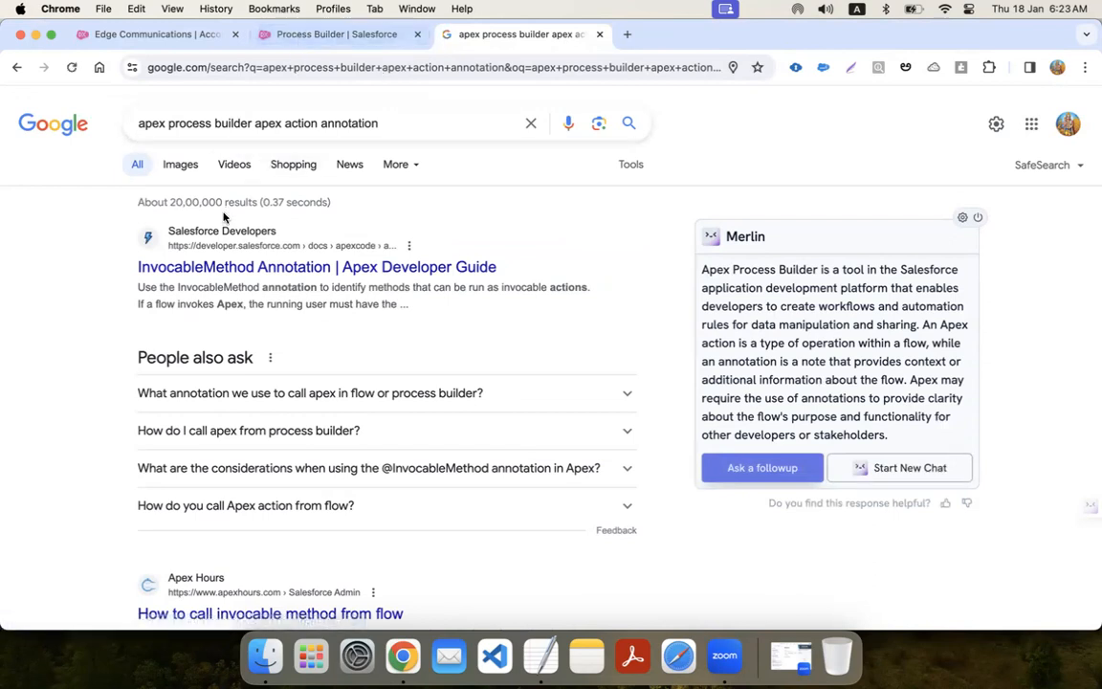
Step: Select the annotation name InvocableMethod in the first search result and switch back to the ProcessMethod class in the Developer Console
double_click(216, 288)
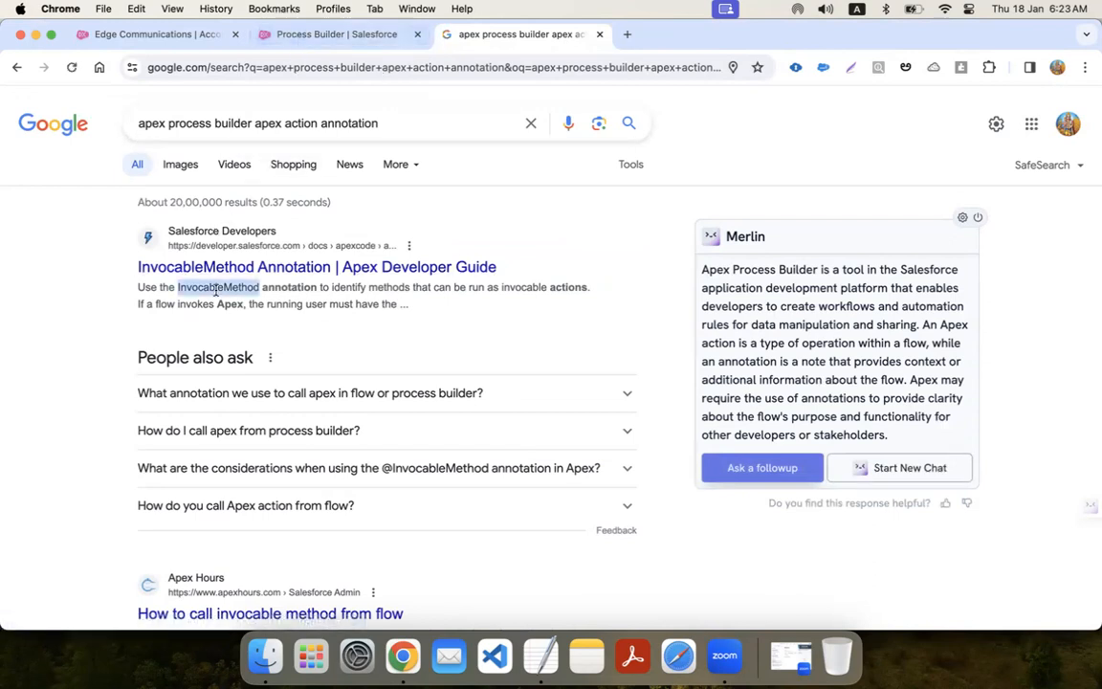
click(318, 35)
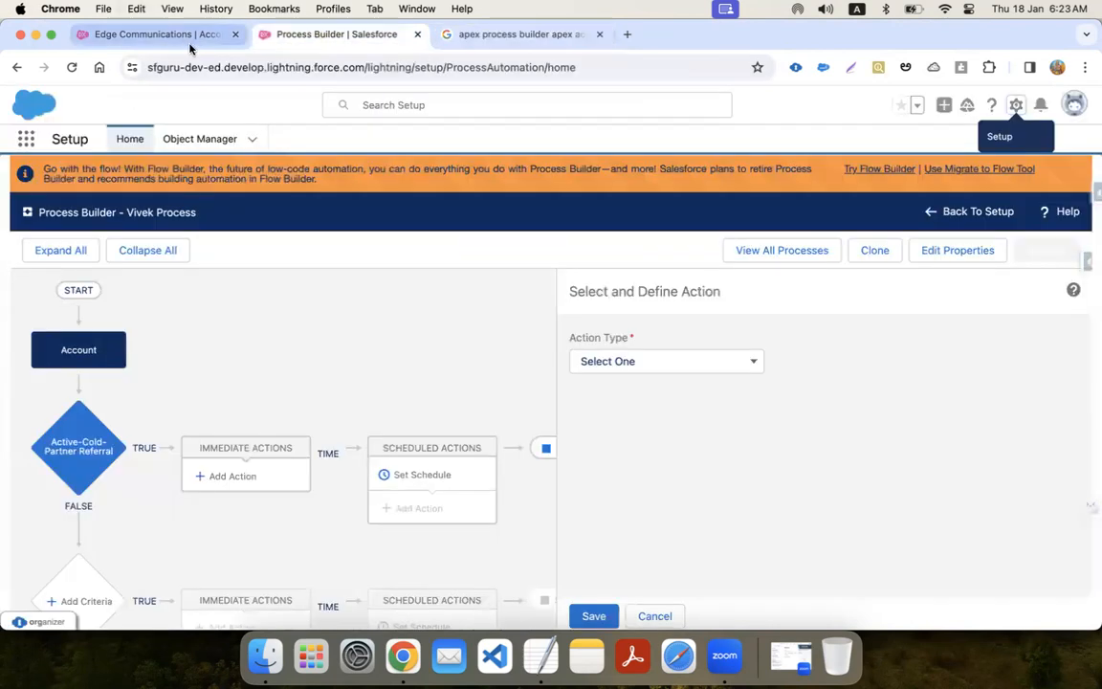
right_click(394, 660)
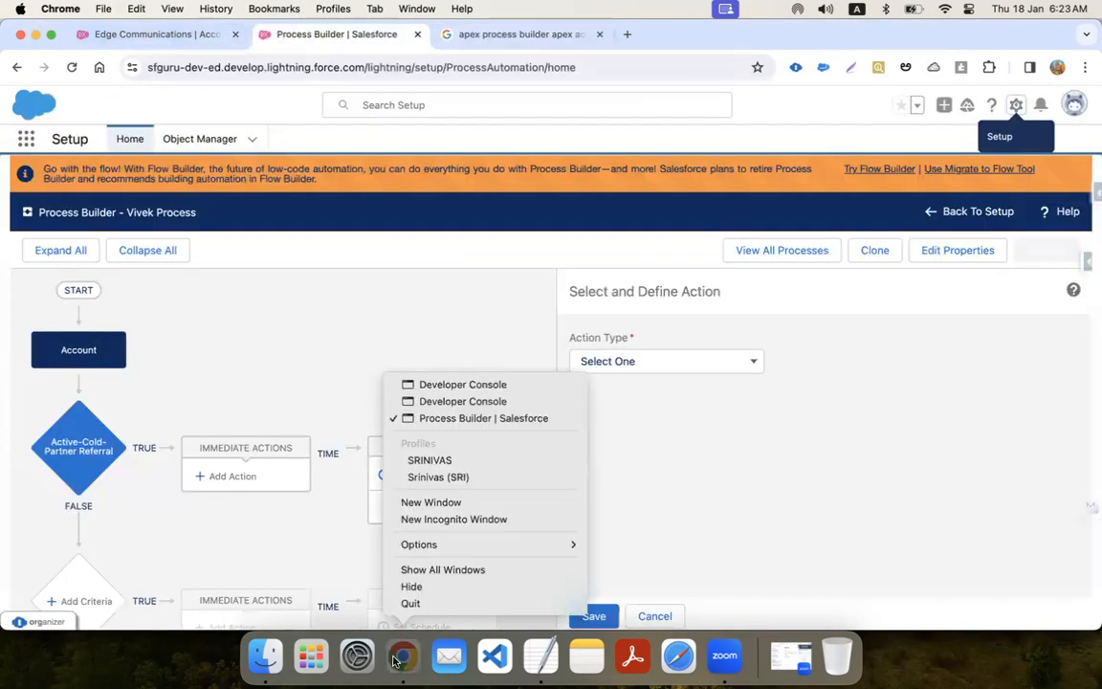
click(479, 402)
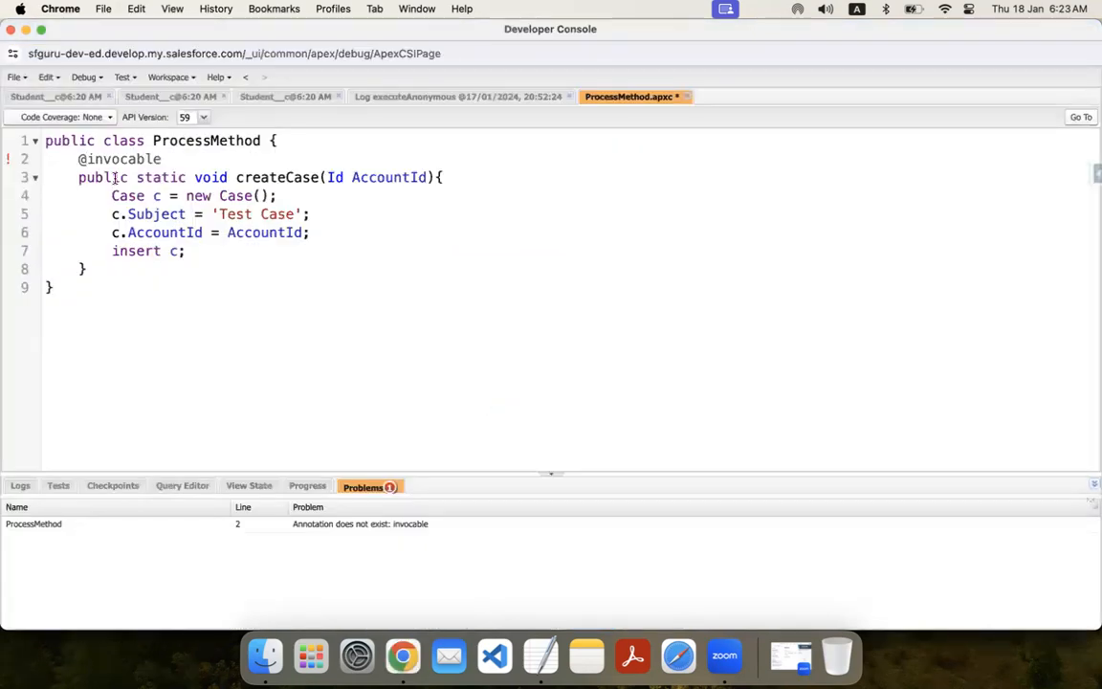
drag(78, 159, 140, 162)
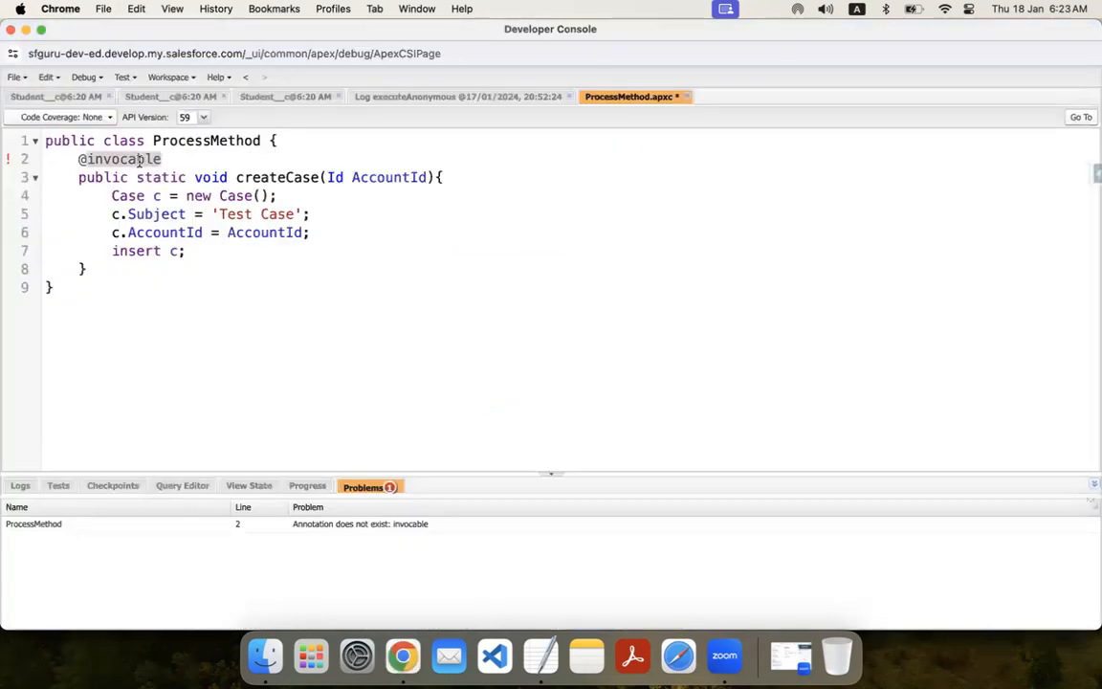
text(@InvocableMethod)
key(super+s)
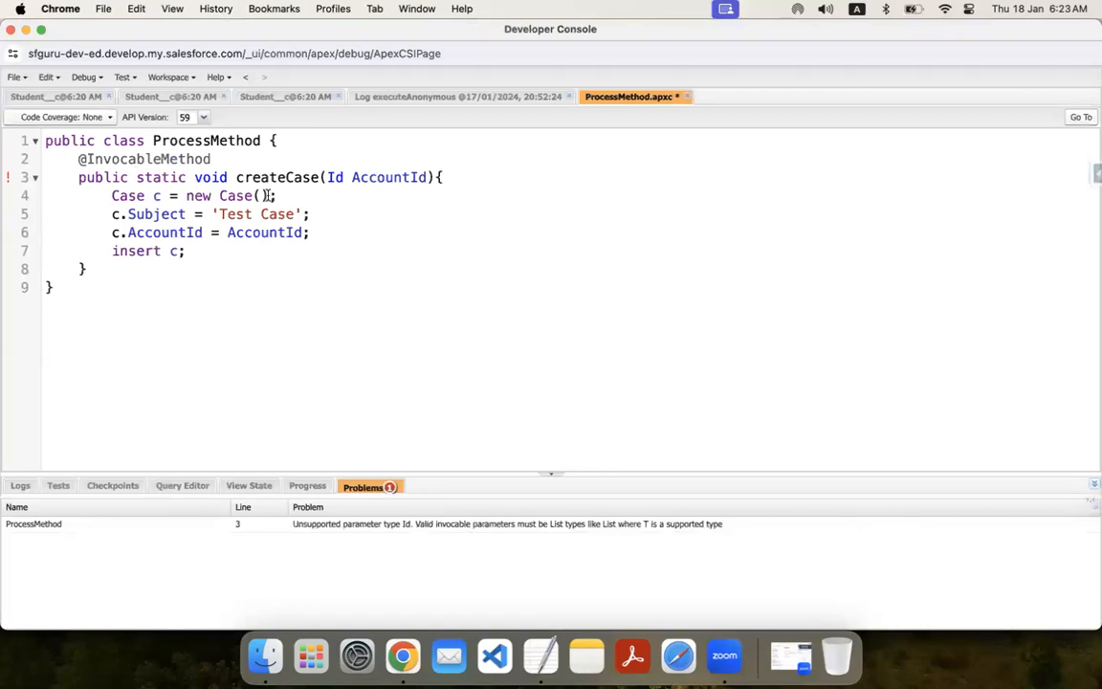
click(77, 165)
key(Return)
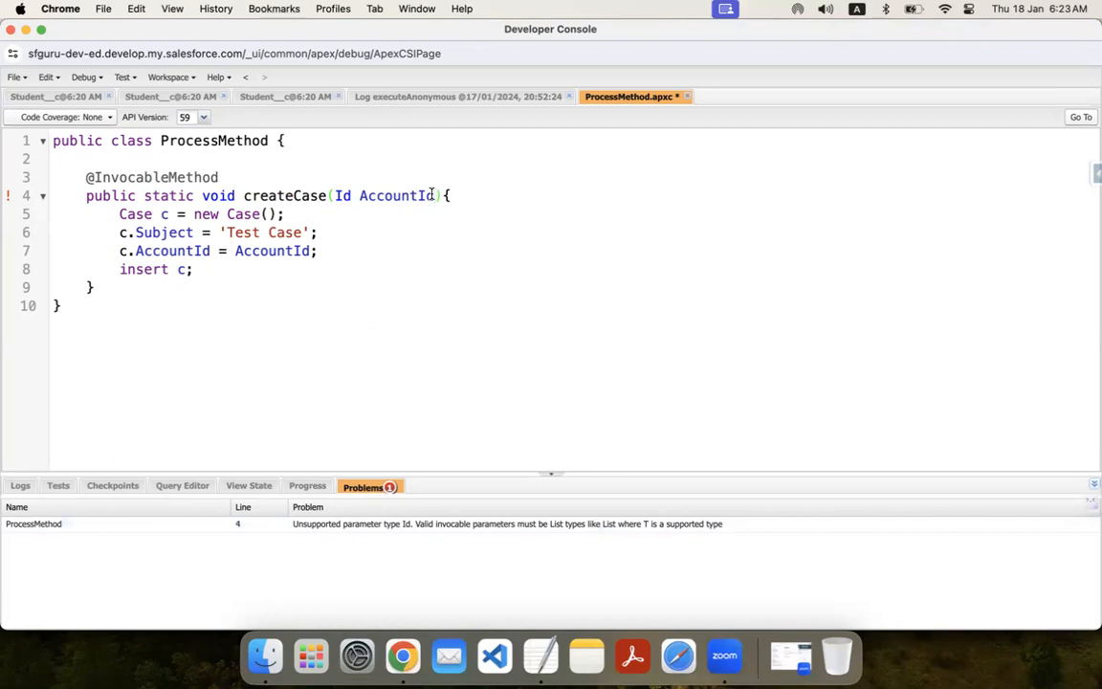
Step: Replace the createCase method's parameter with List<Account> accs and save the class
drag(436, 196, 334, 195)
key(BackSpace)
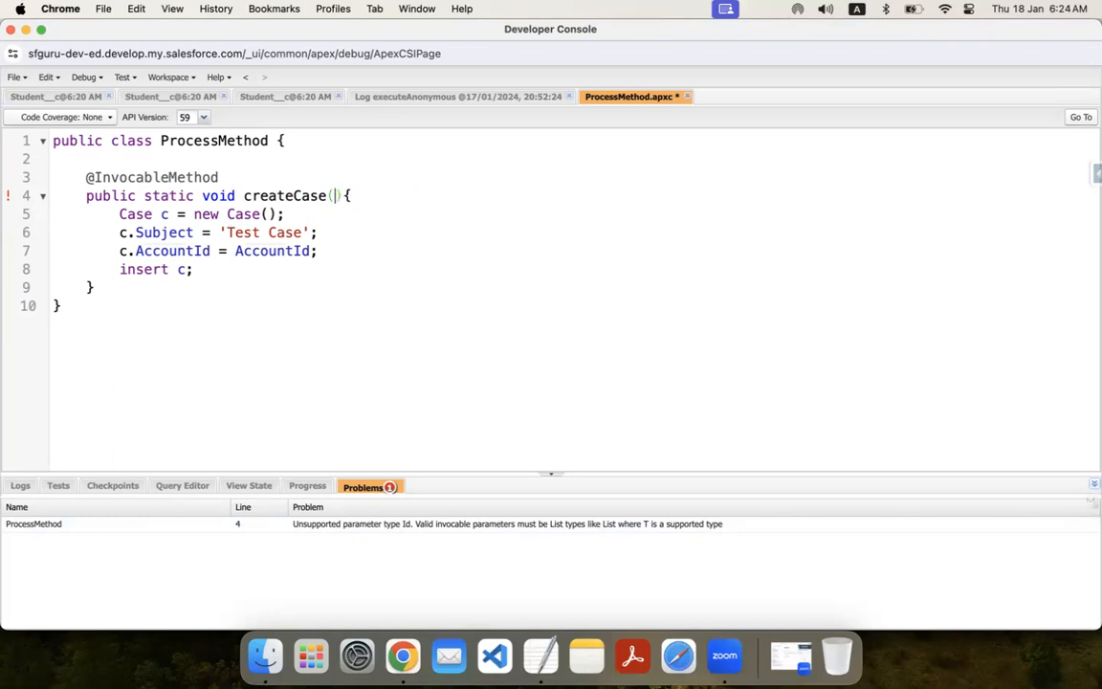
text(List)
text(<>)
text(Accoun)
text(t>)
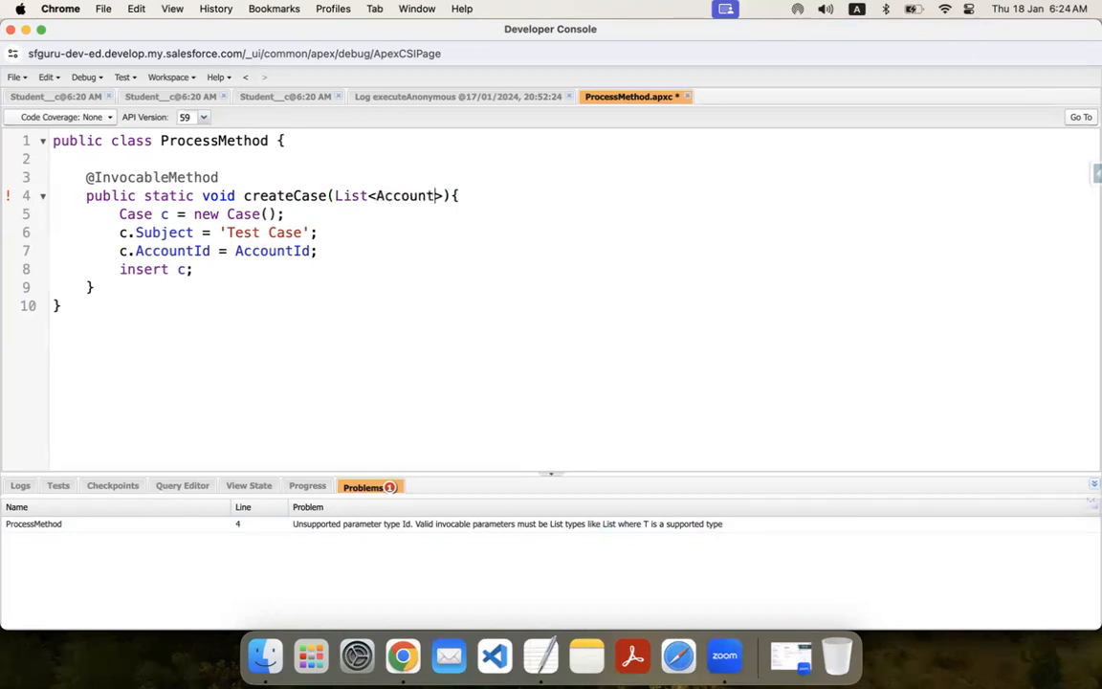
key(super+s)
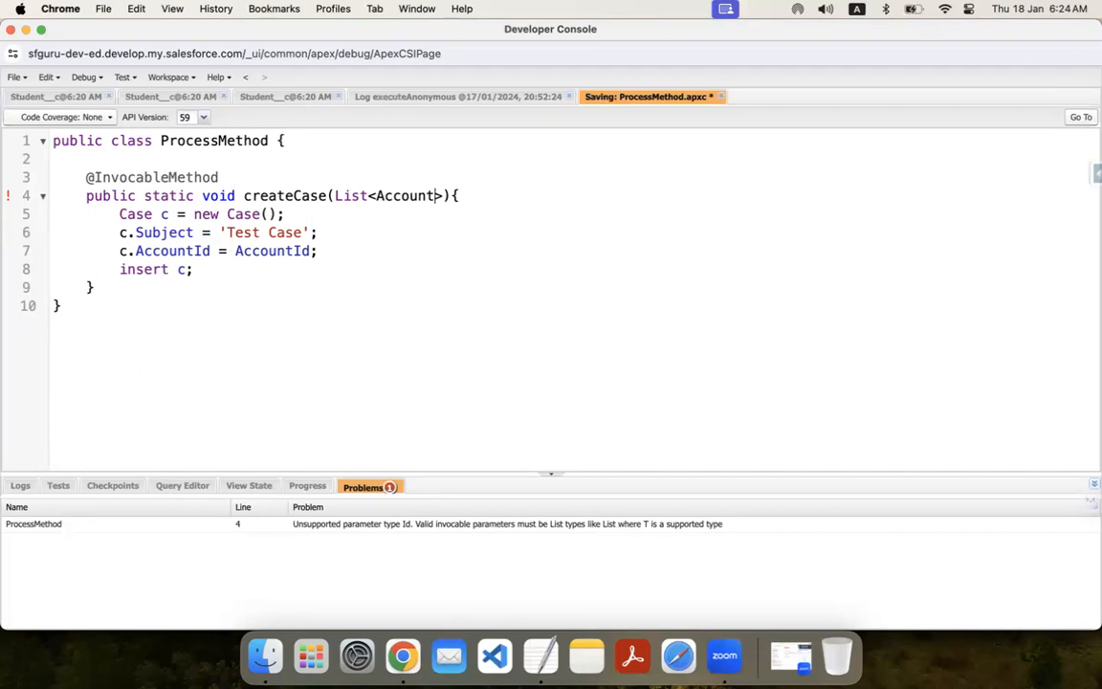
key(Right)
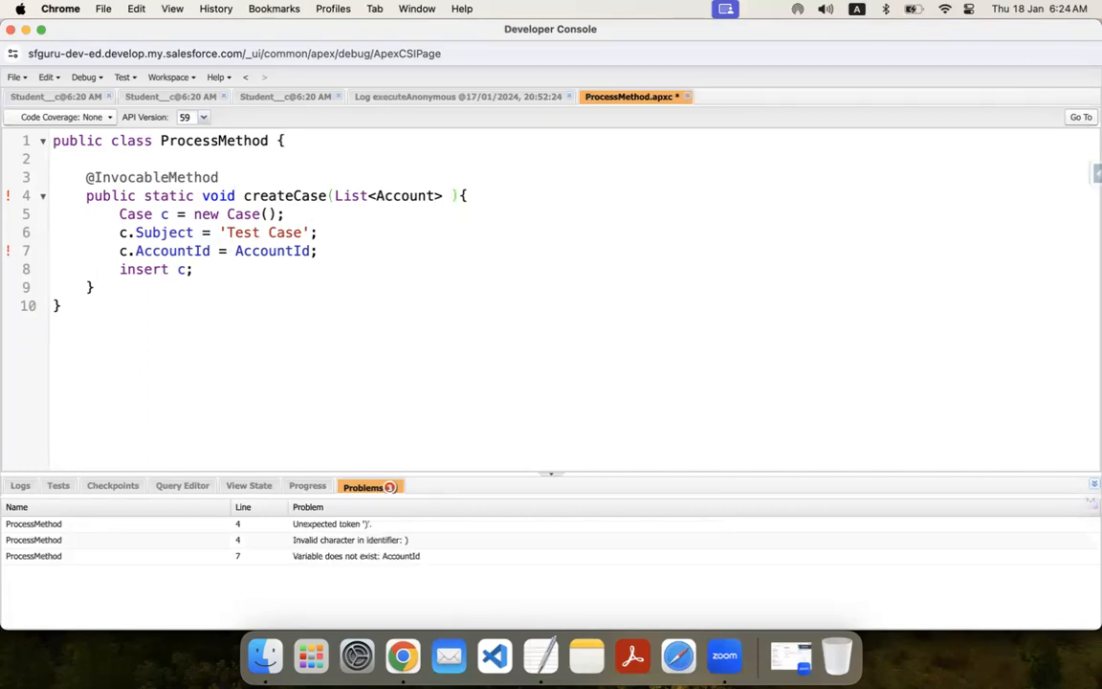
text(accs)
key(super+s)
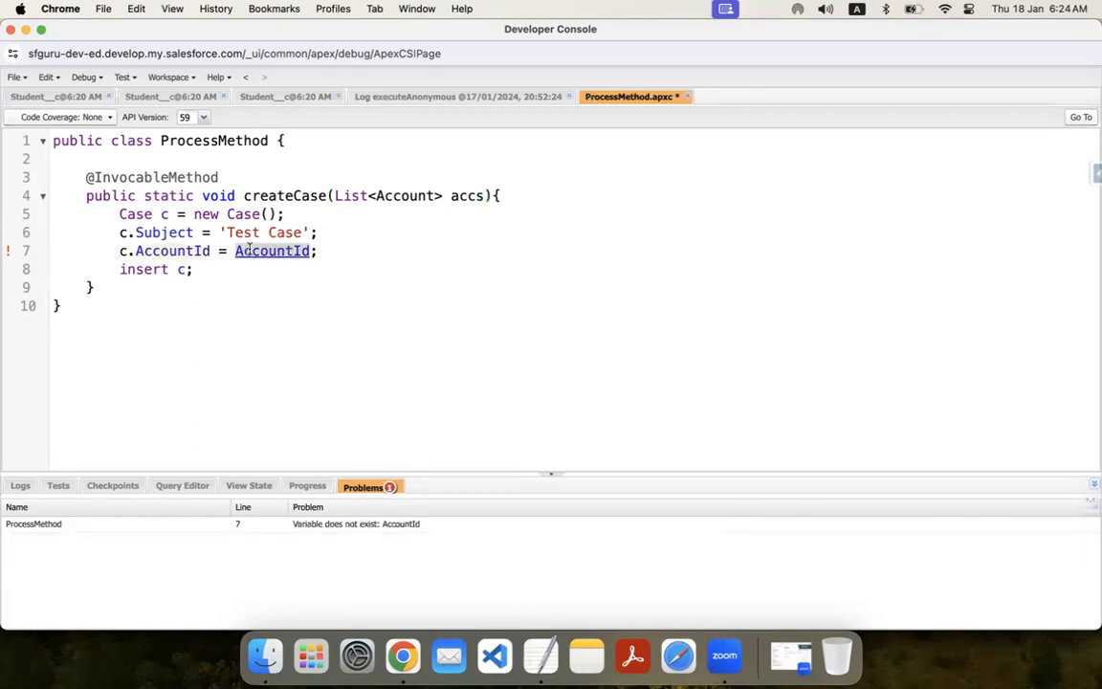
Step: Assign accs[0].Id to c.AccountId, save the class, and switch to the Process Builder window
double_click(248, 249)
text(accs[0].Id)
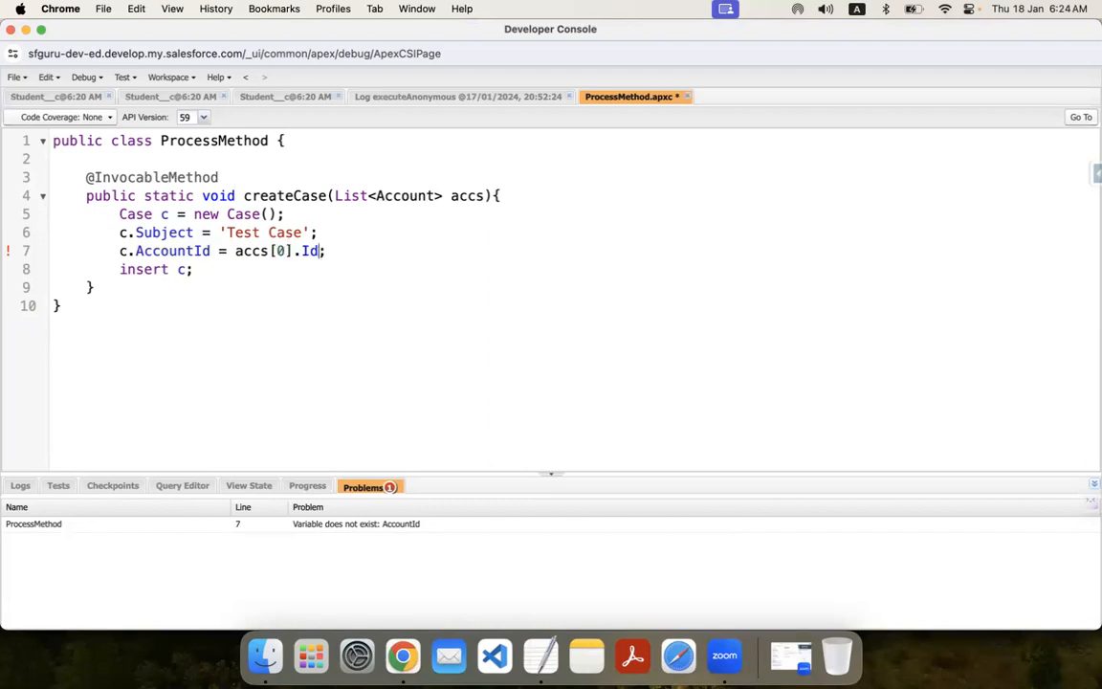
key(cmd+s)
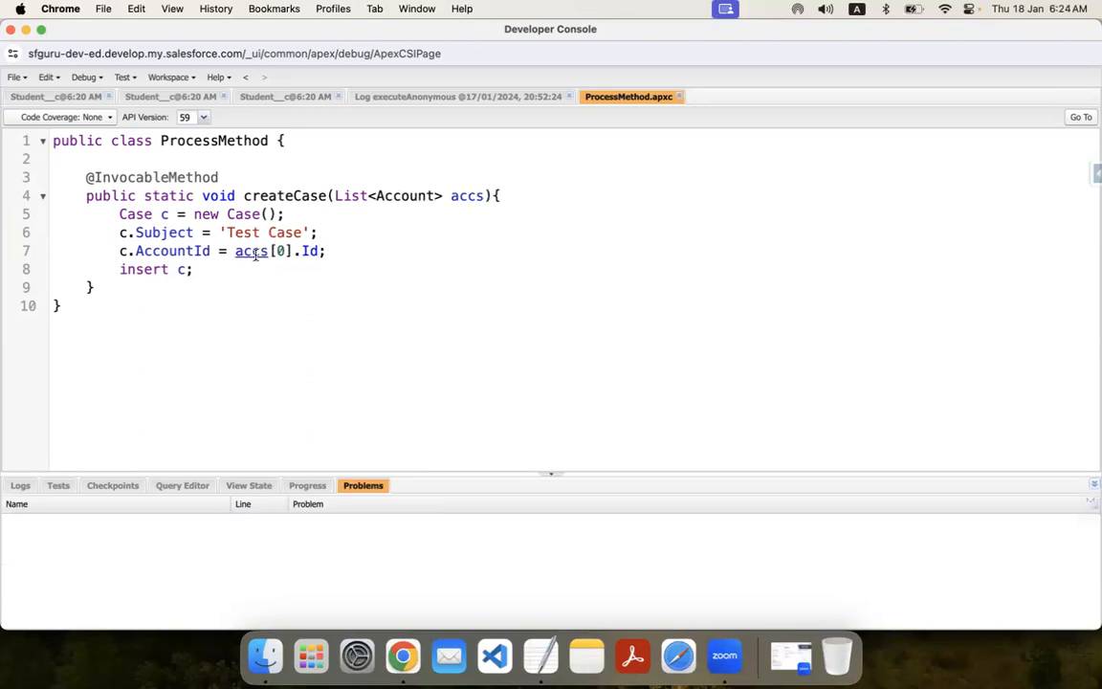
double_click(167, 250)
click(212, 272)
right_click(404, 659)
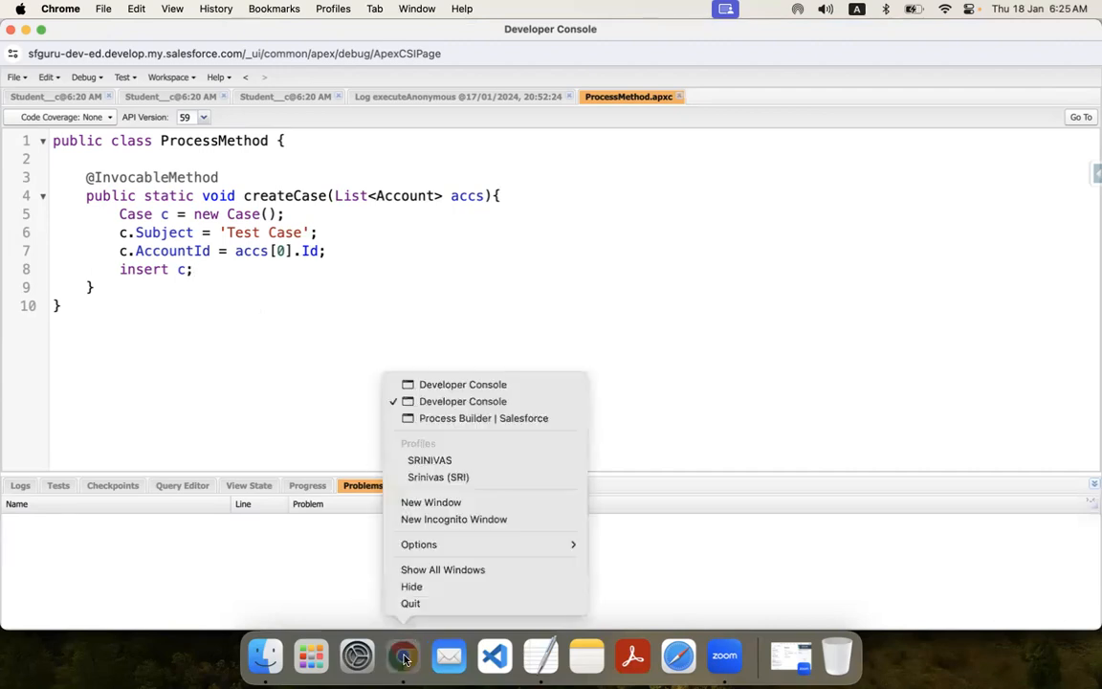
click(482, 420)
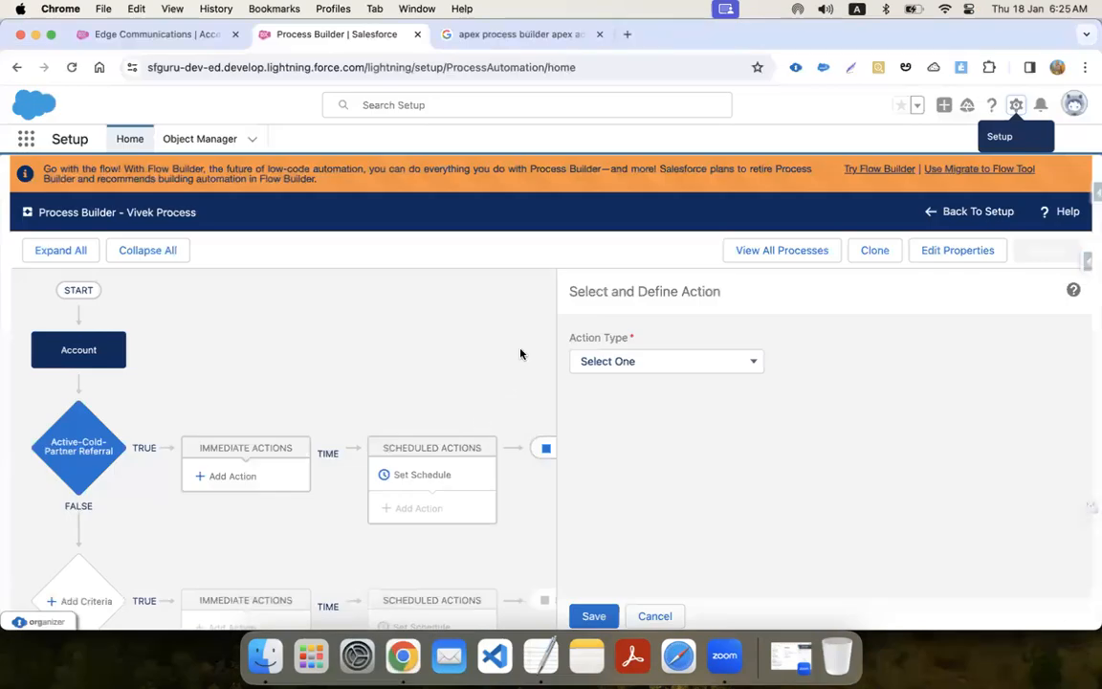
click(667, 363)
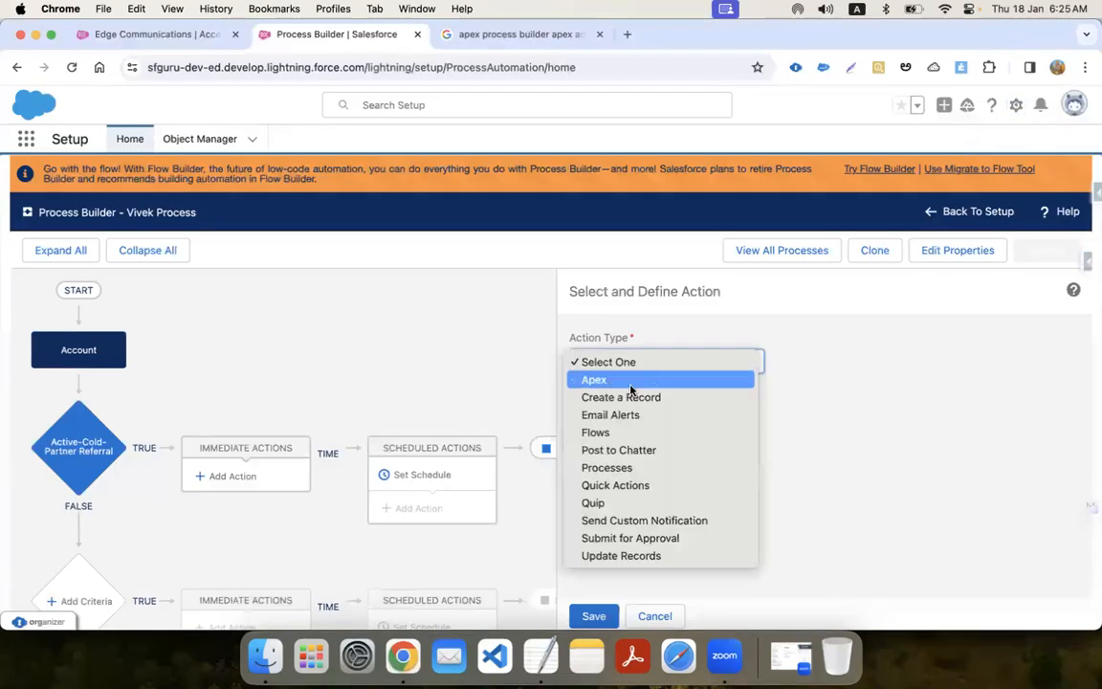
key(Escape)
key(a)
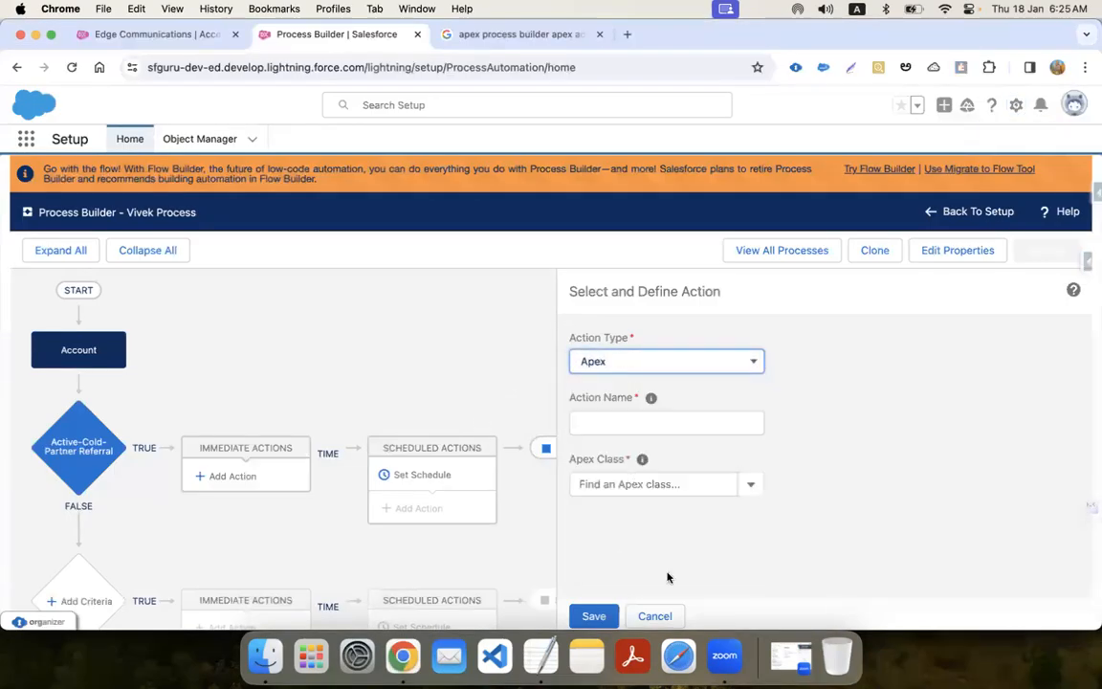
click(655, 617)
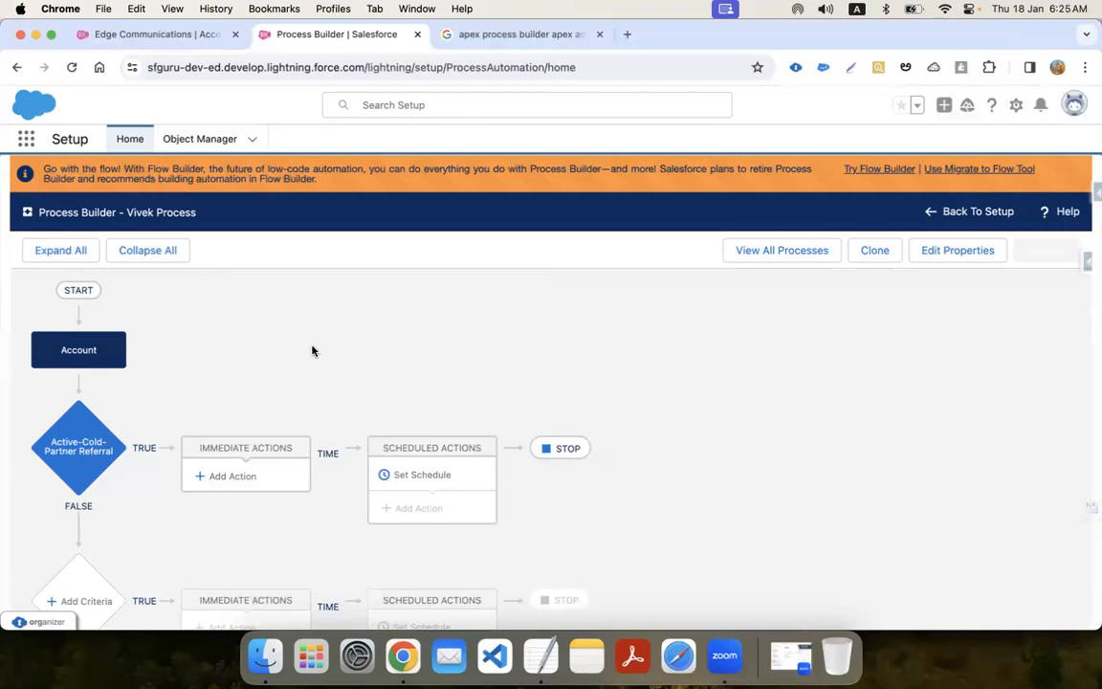
click(237, 480)
click(637, 362)
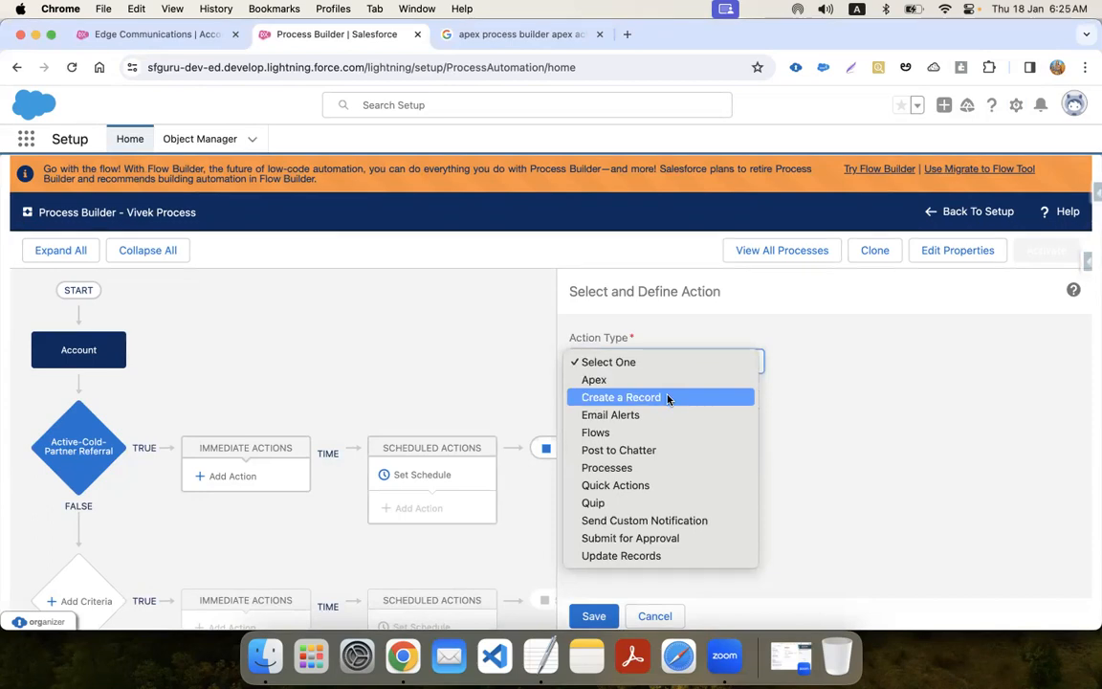
click(657, 620)
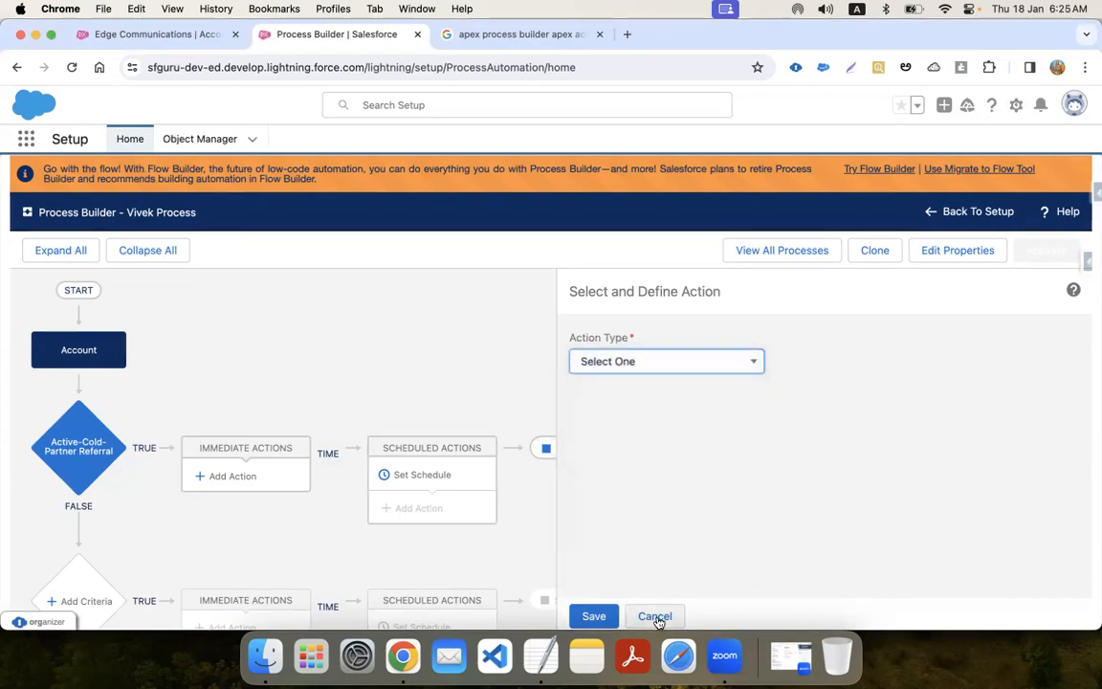
click(656, 618)
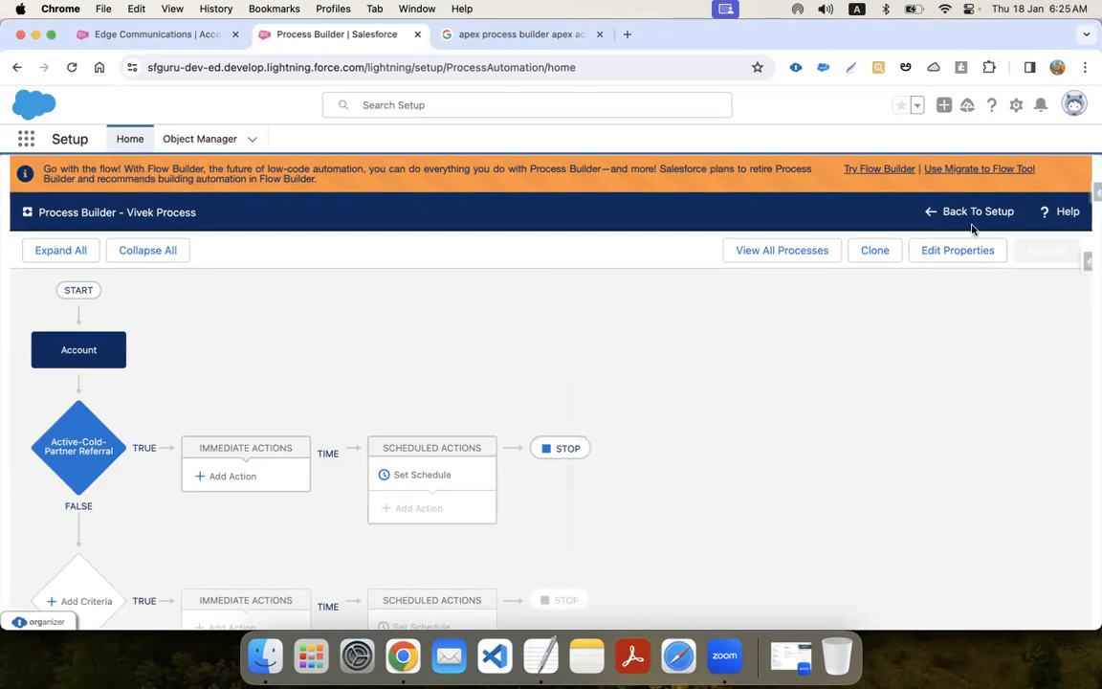
Step: Delete the Active-Cold-Partner Referral criteria and its associated actions from the process
click(77, 455)
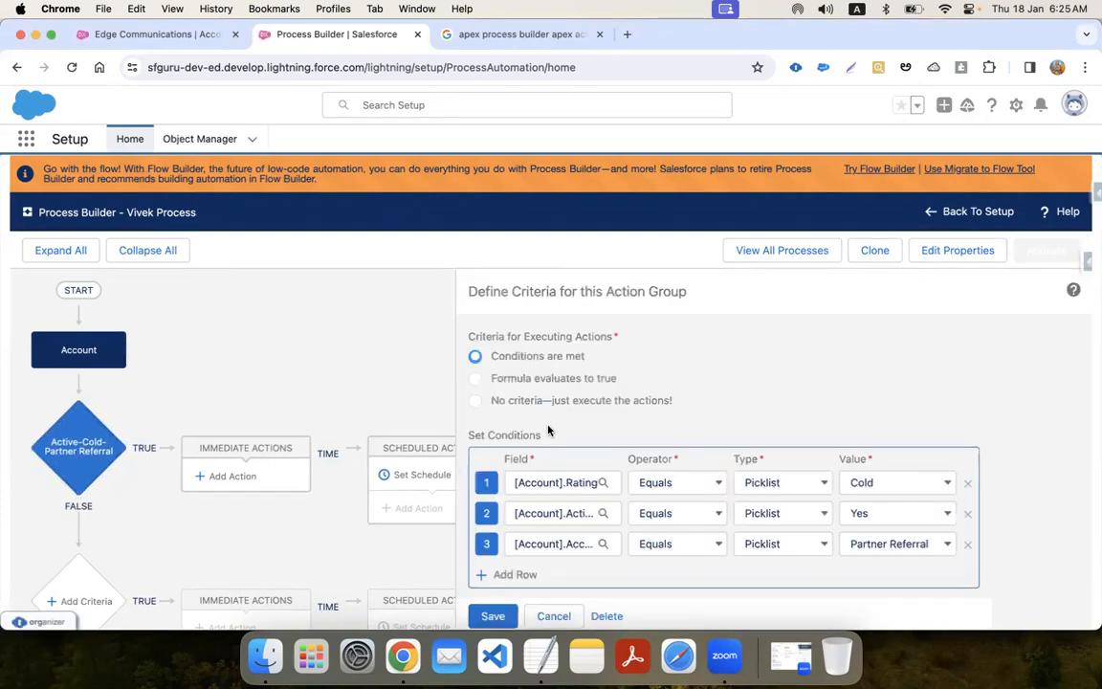
scroll(548, 430, down, 3)
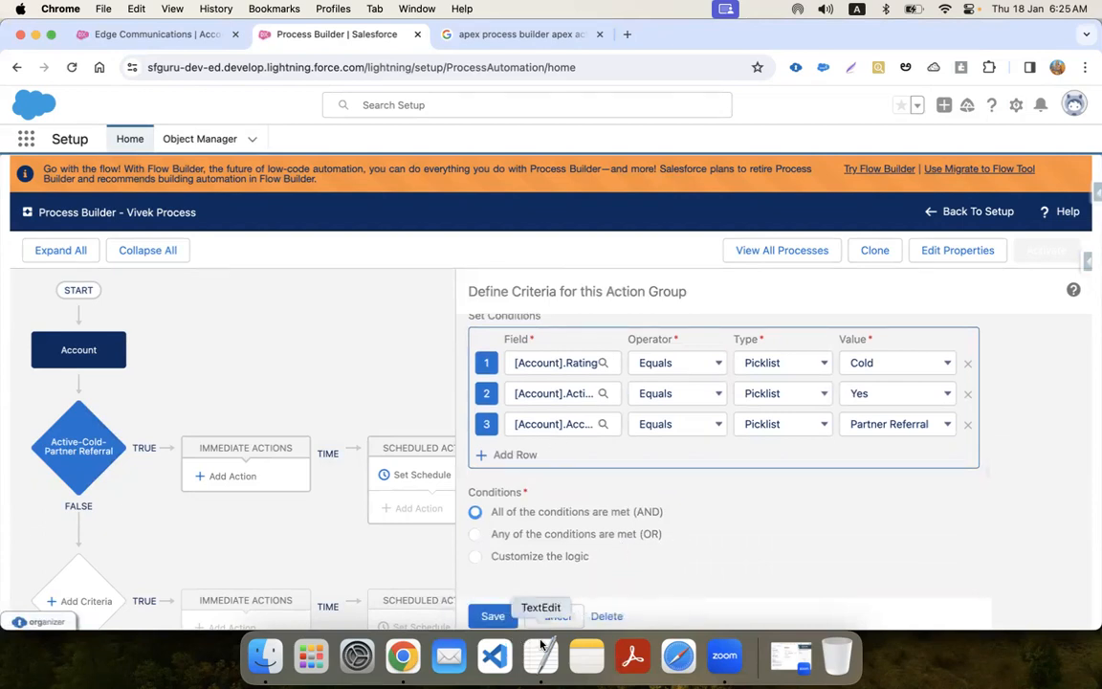
click(606, 618)
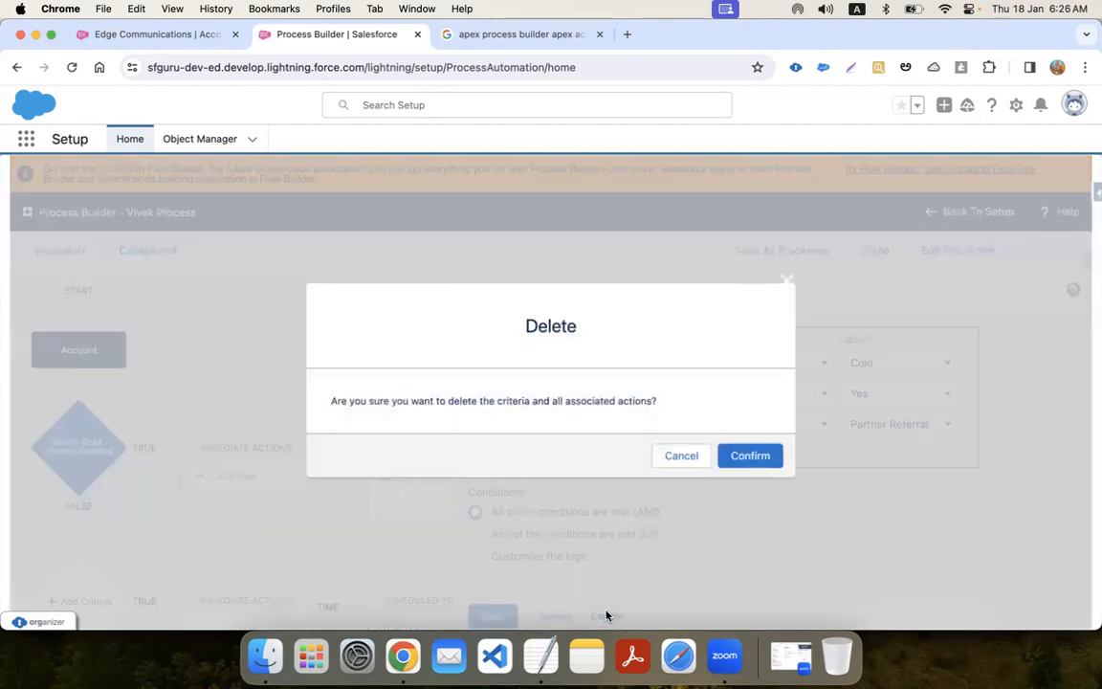
click(737, 454)
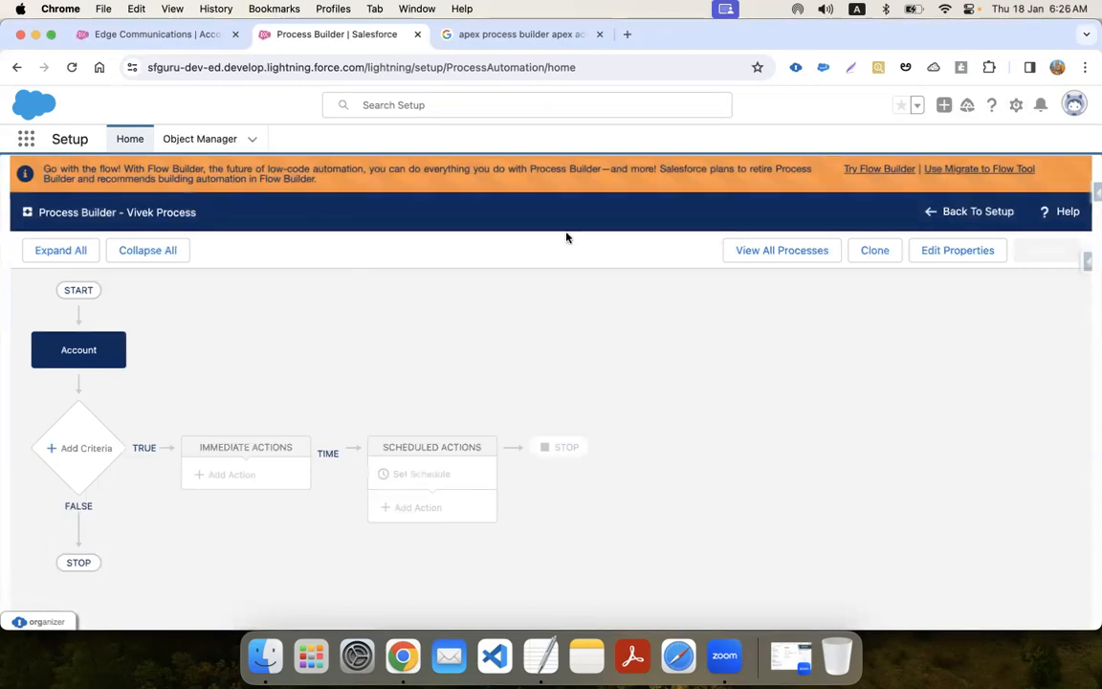
Step: Reload Process Builder and reopen version 1 of the inactive Account process
click(71, 67)
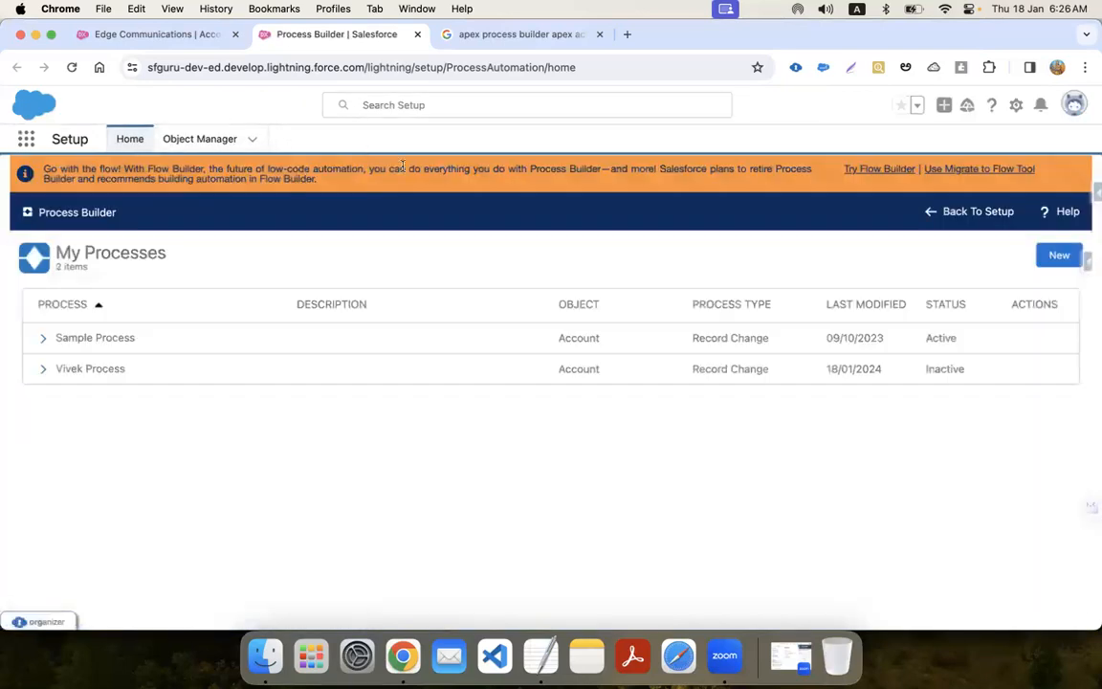
click(43, 369)
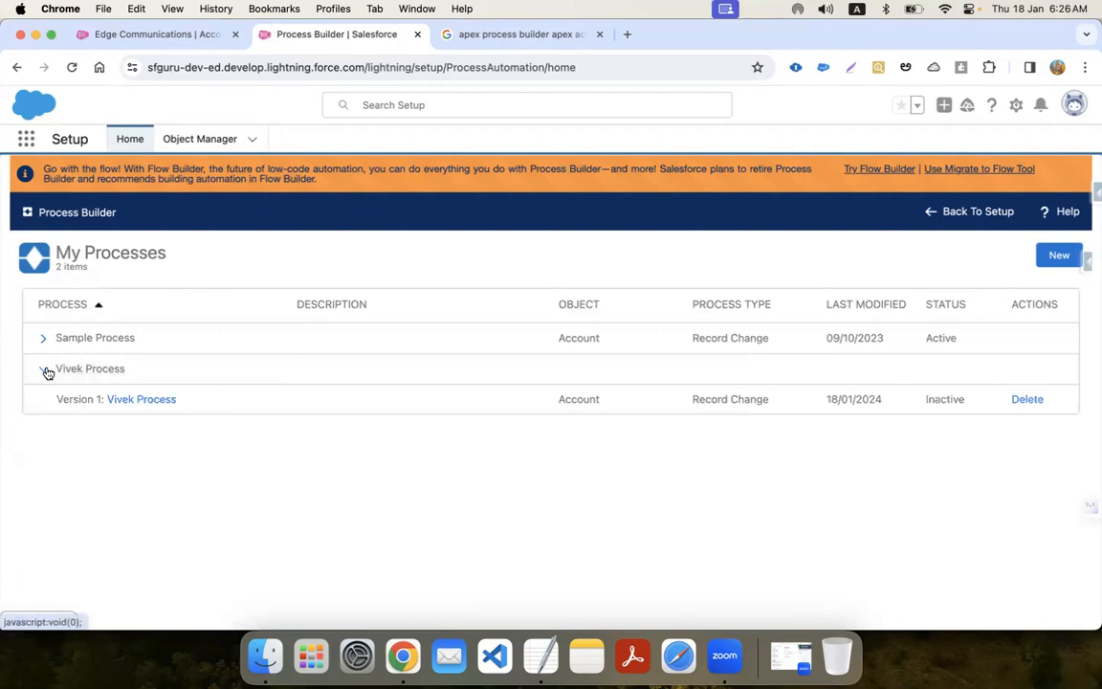
click(139, 402)
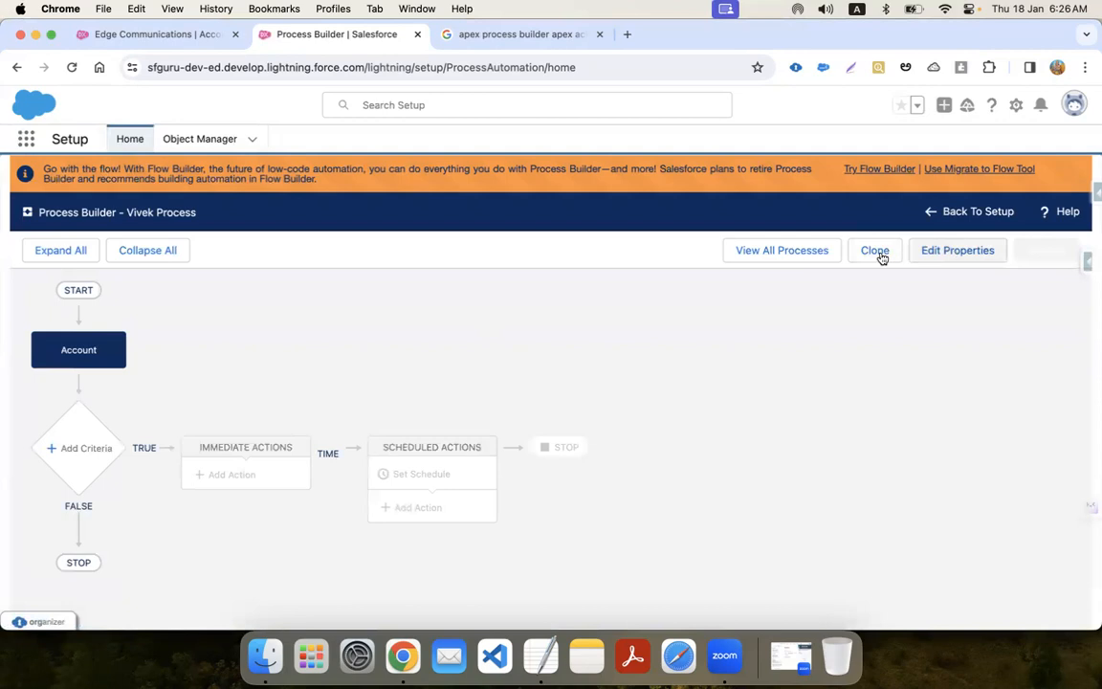
Step: Add a criteria node named No Criteria that just executes the actions without conditions, and save it
click(81, 447)
click(515, 361)
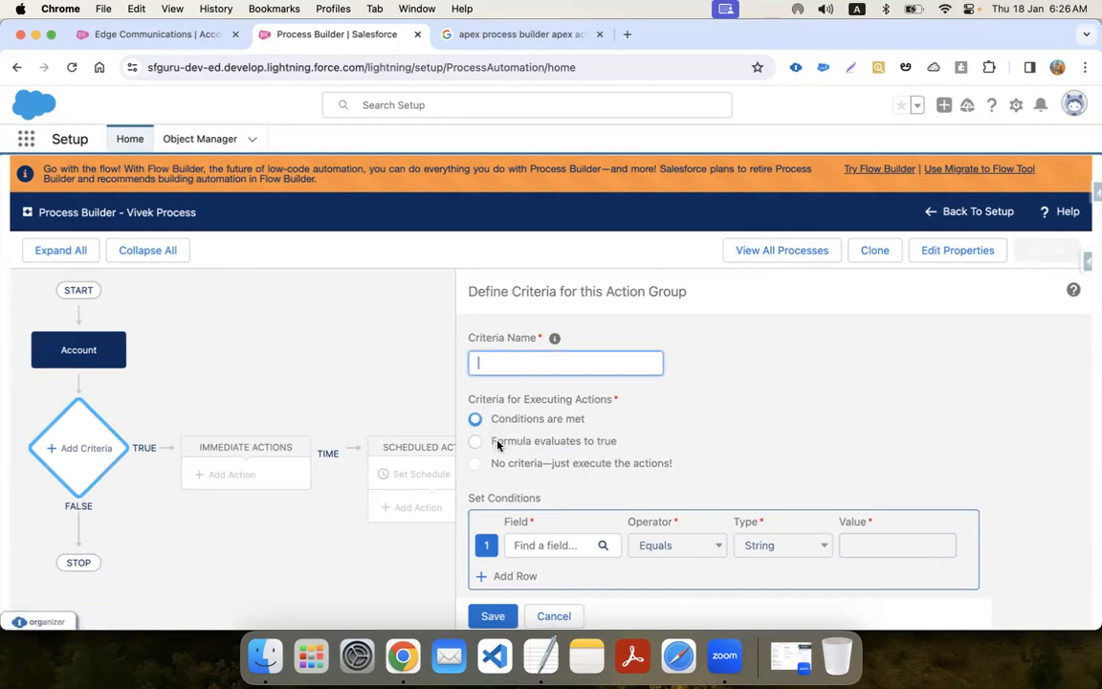
click(476, 464)
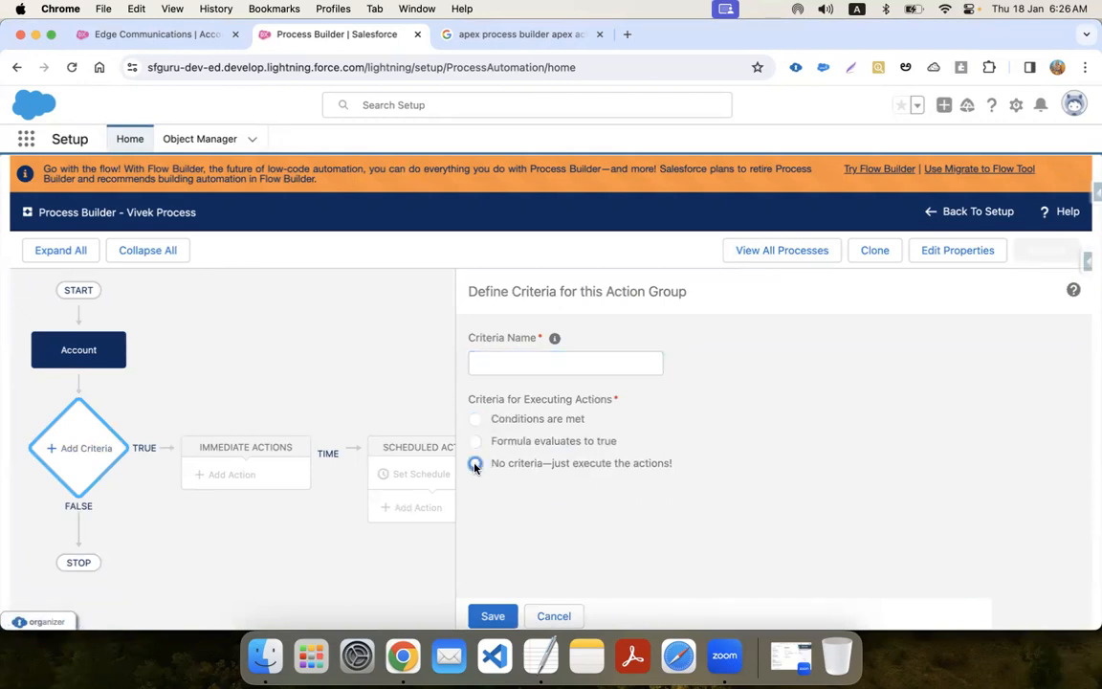
click(493, 616)
click(510, 366)
text(No Criteria)
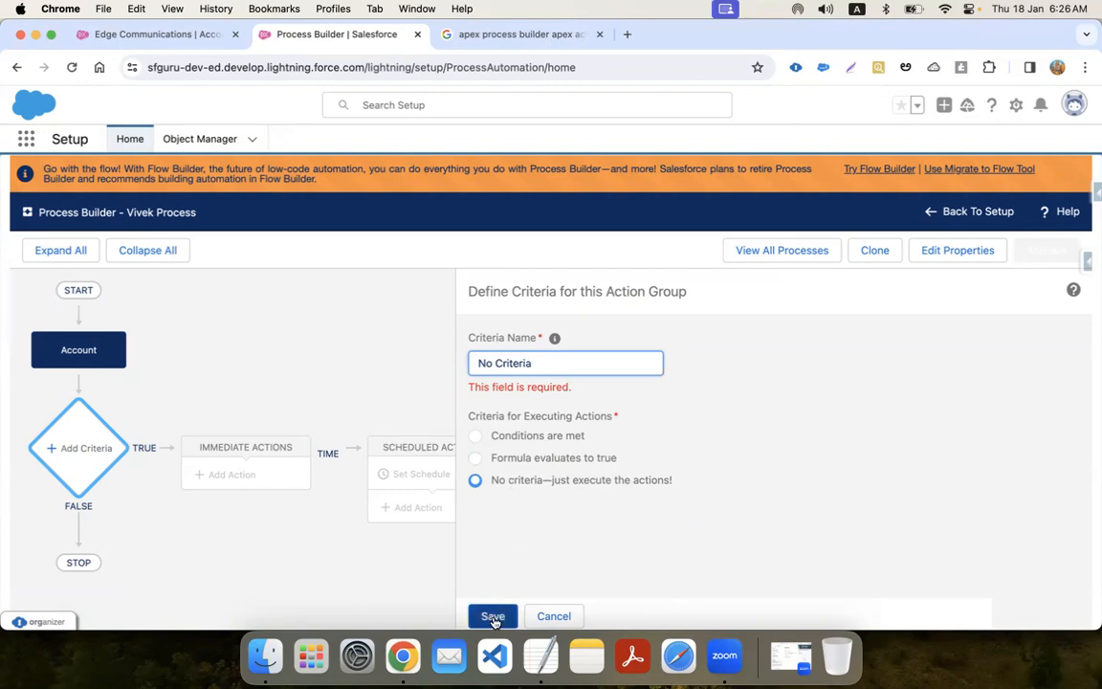
click(492, 617)
Step: Start an immediate action of type Apex for the No Criteria node and select ProcessMethod as its Apex class
click(223, 478)
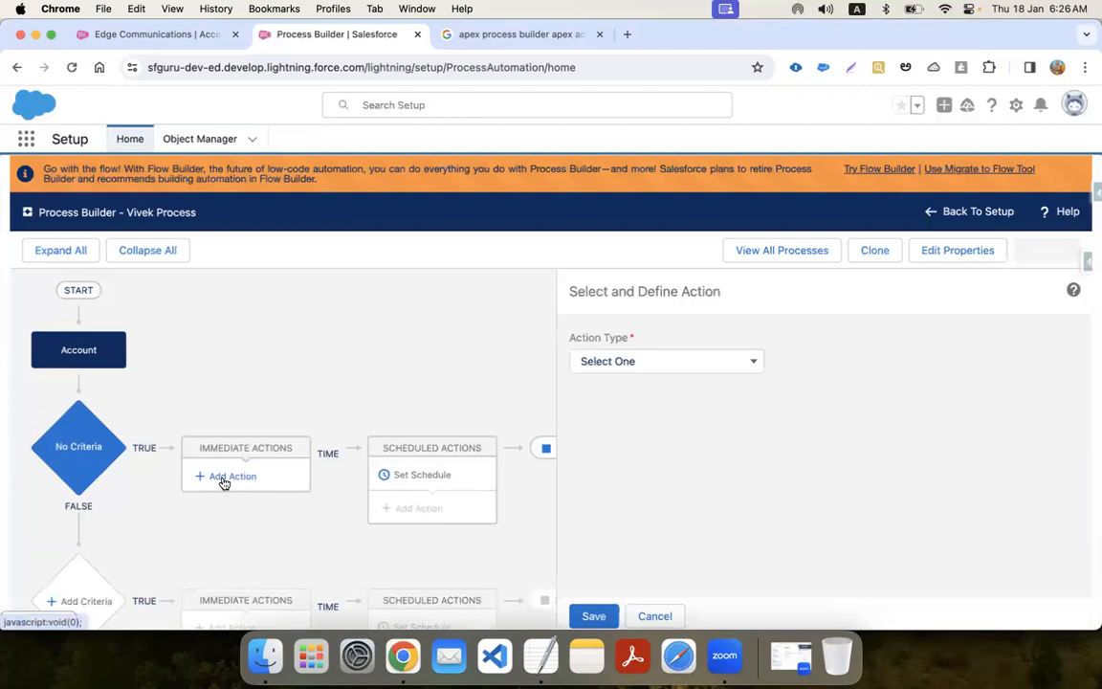
click(713, 361)
click(622, 380)
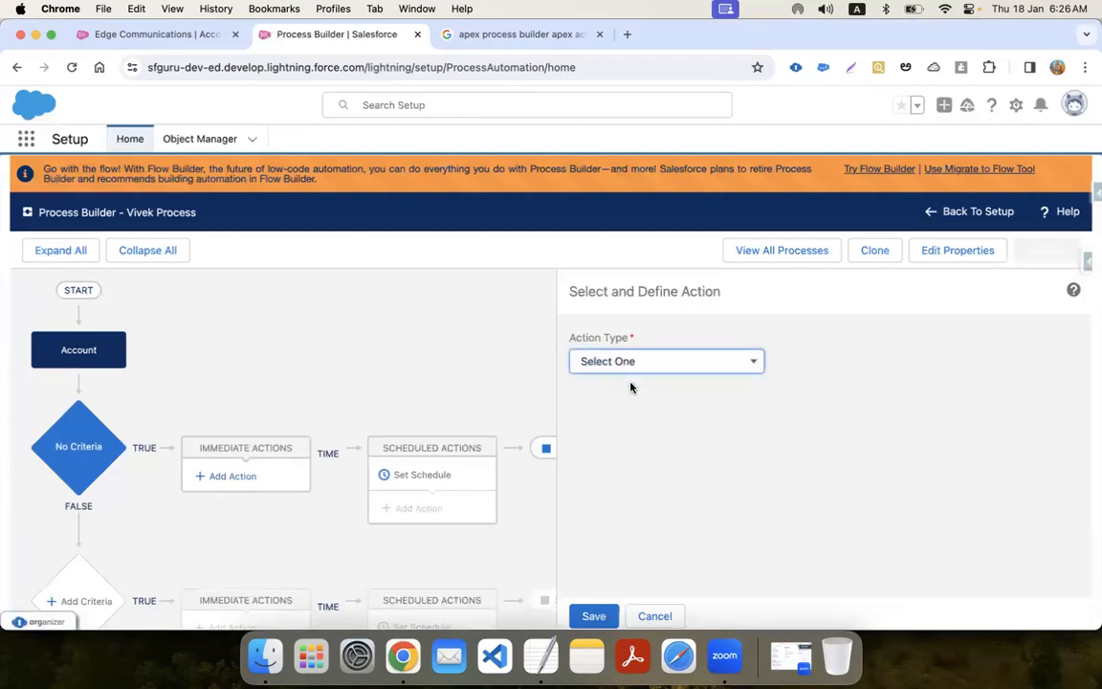
click(627, 424)
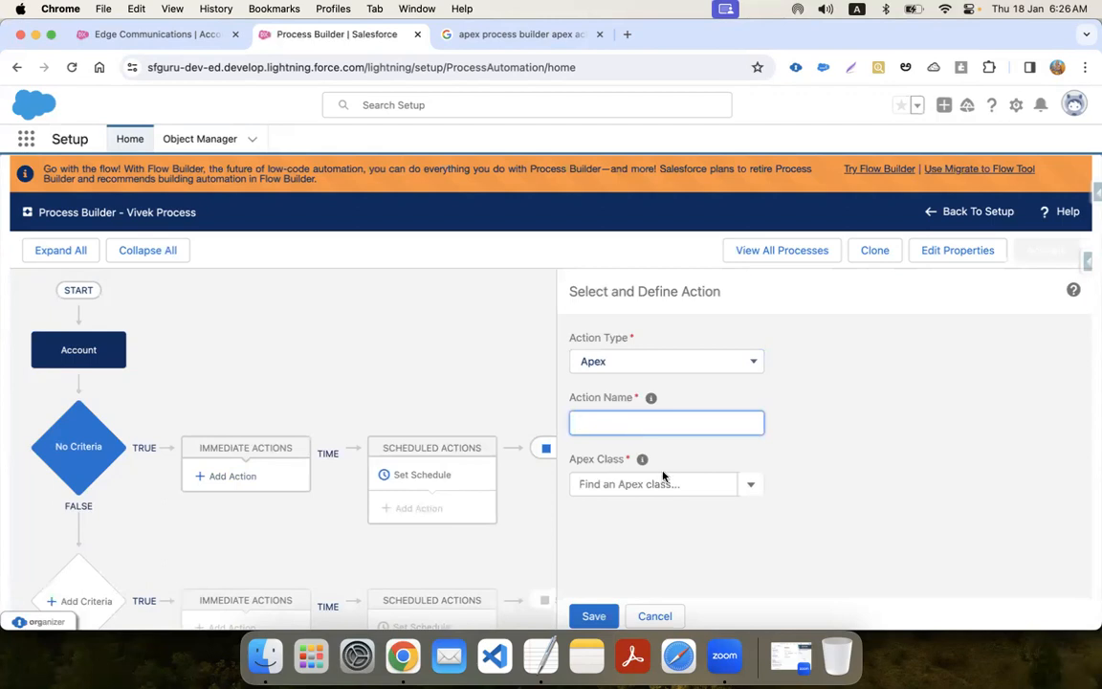
click(690, 484)
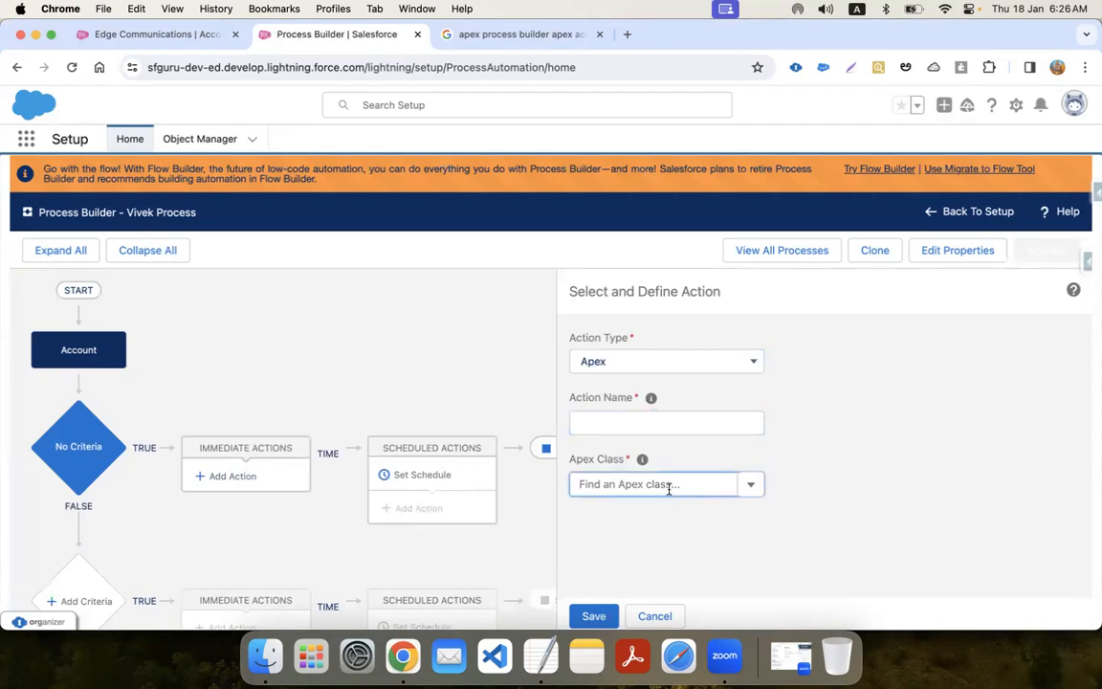
click(669, 486)
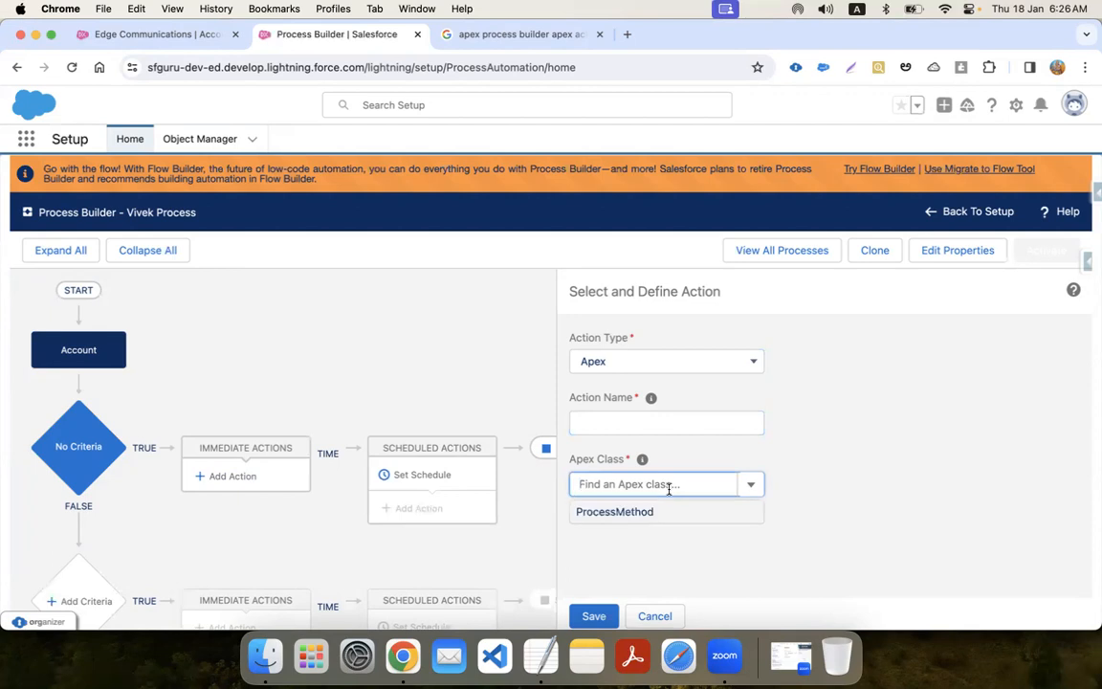
click(617, 516)
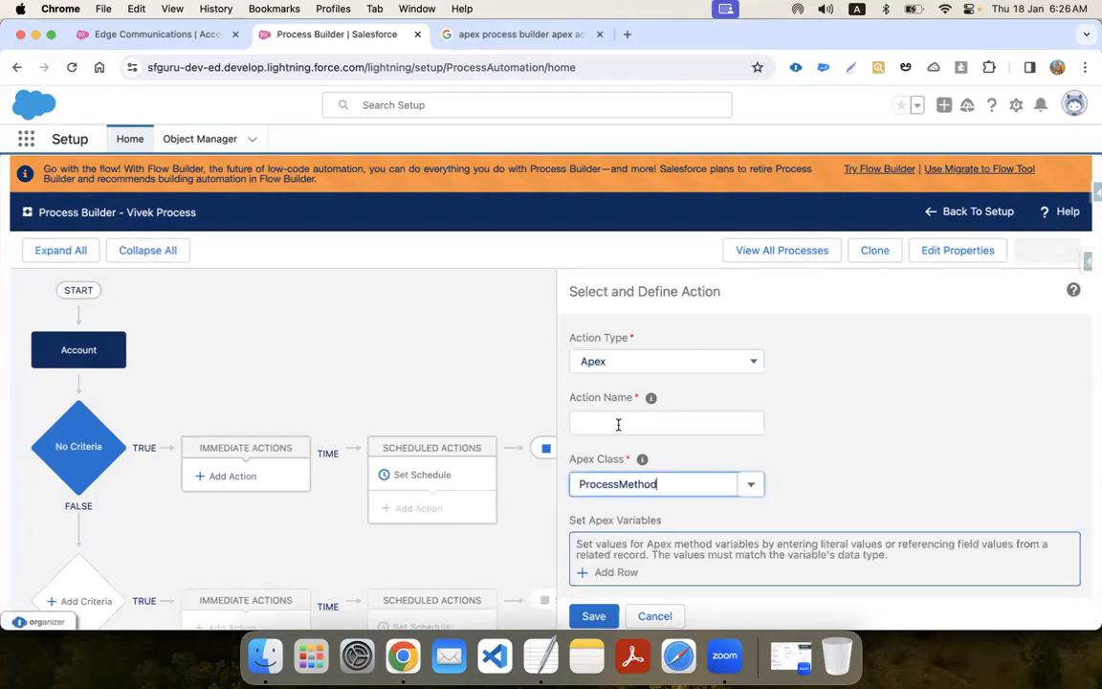
scroll(827, 453, down, 1)
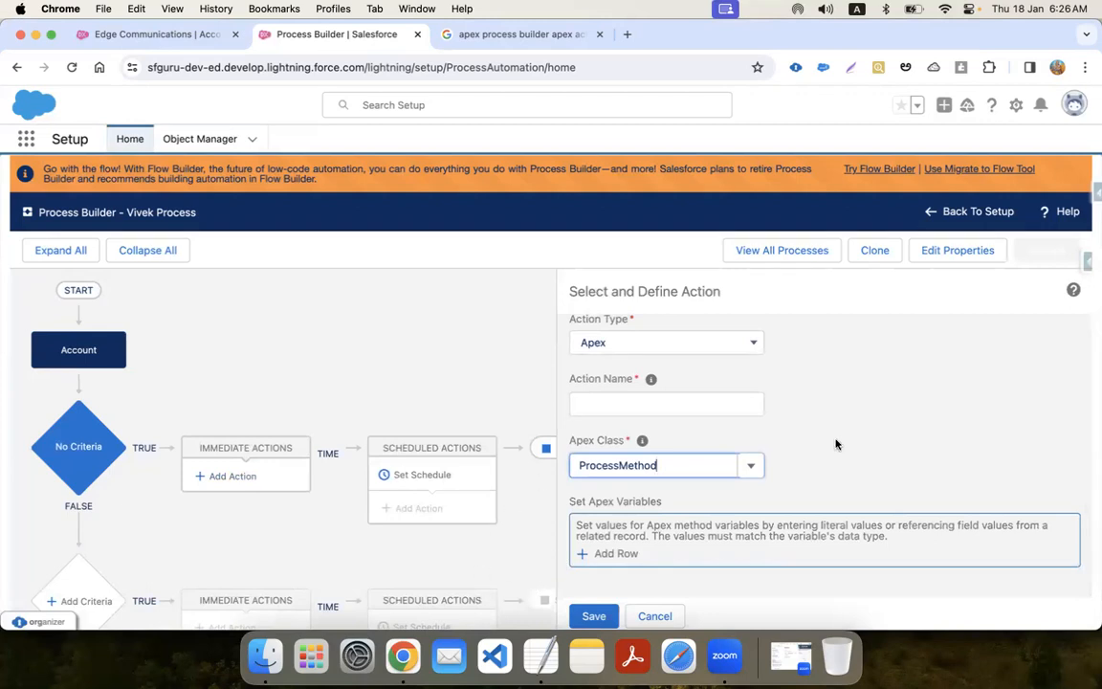
Step: Add an Apex variable row mapping accs by Field Reference to the Account record that started the process, keeping ProcessMethod as the class
key(Down)
click(614, 493)
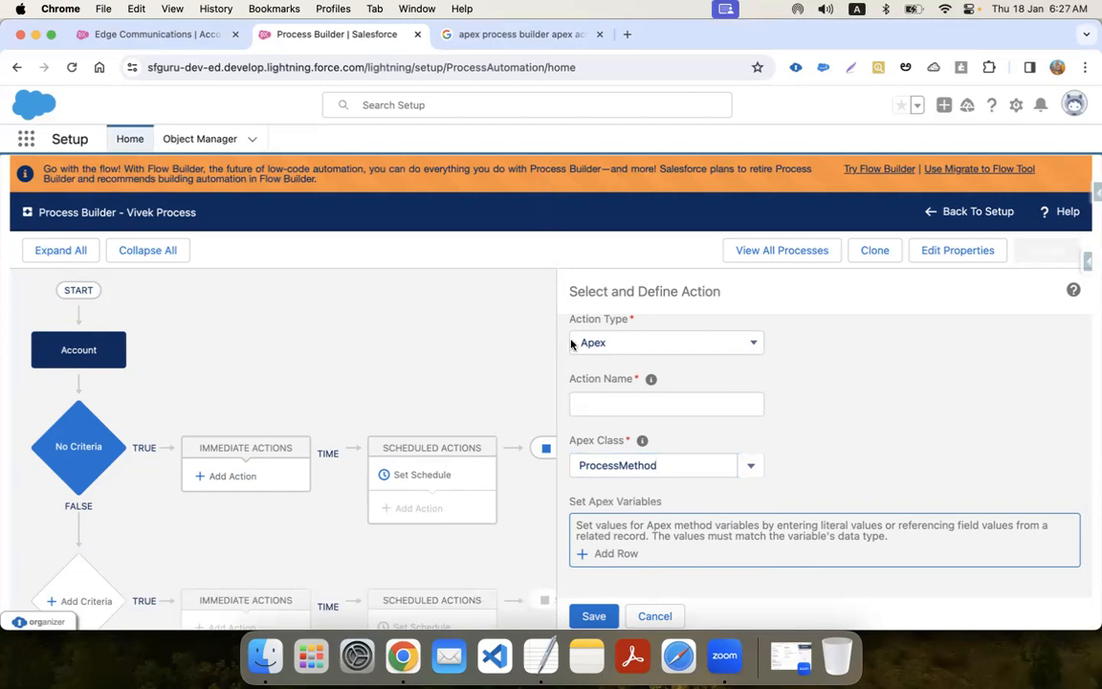
click(885, 462)
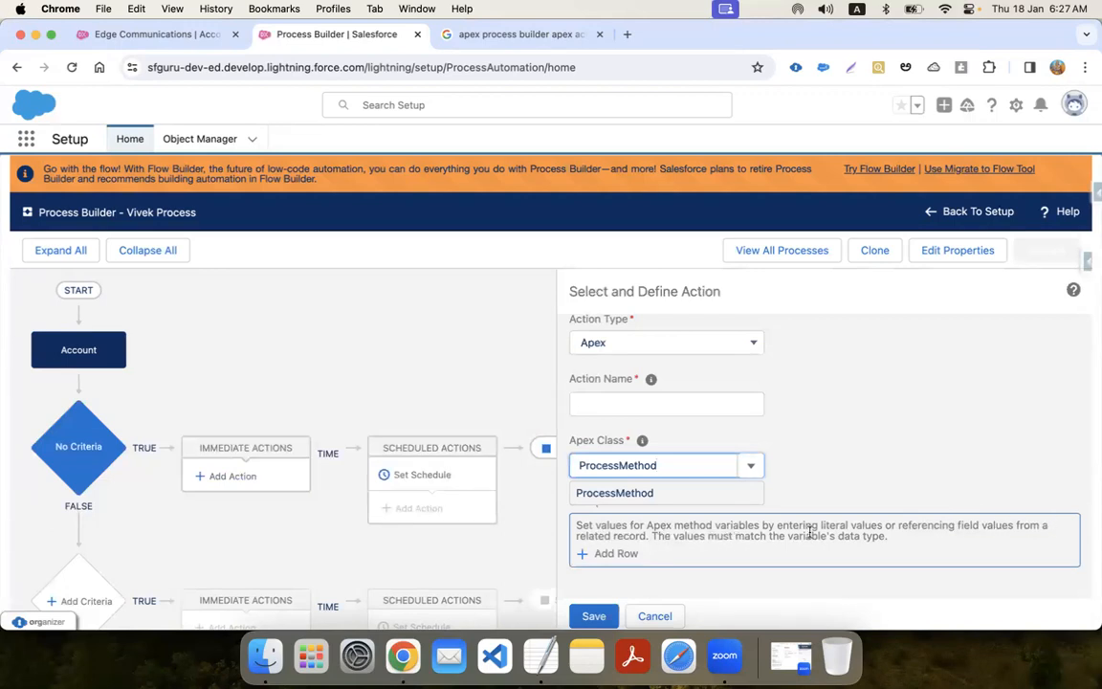
click(617, 553)
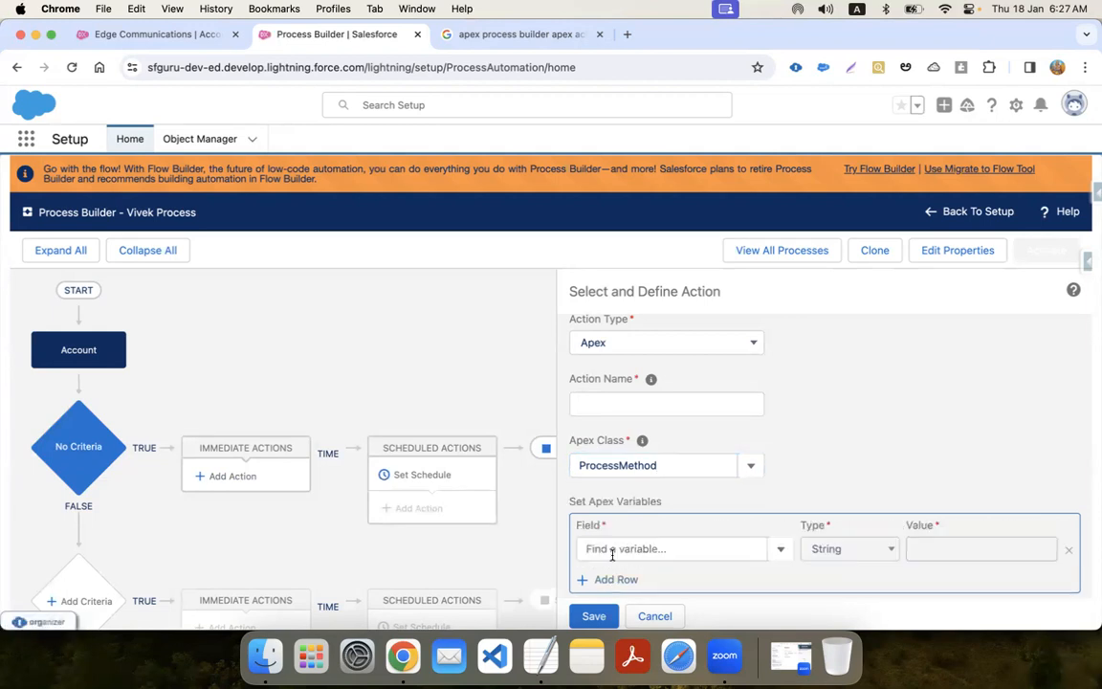
click(786, 553)
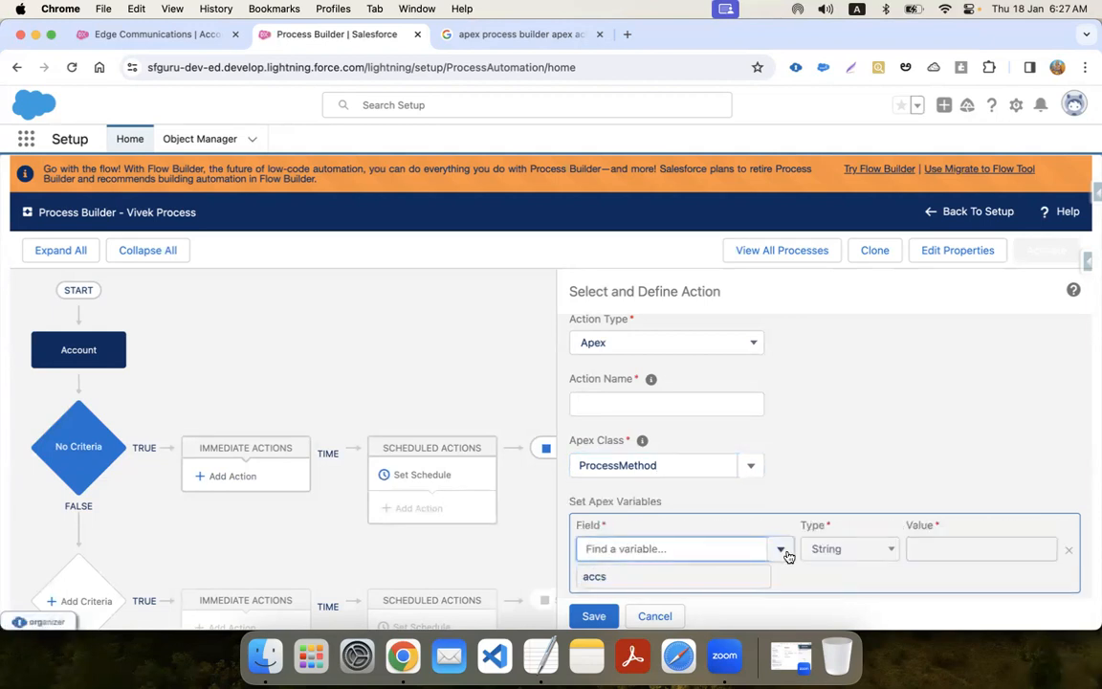
scroll(817, 494, down, 1)
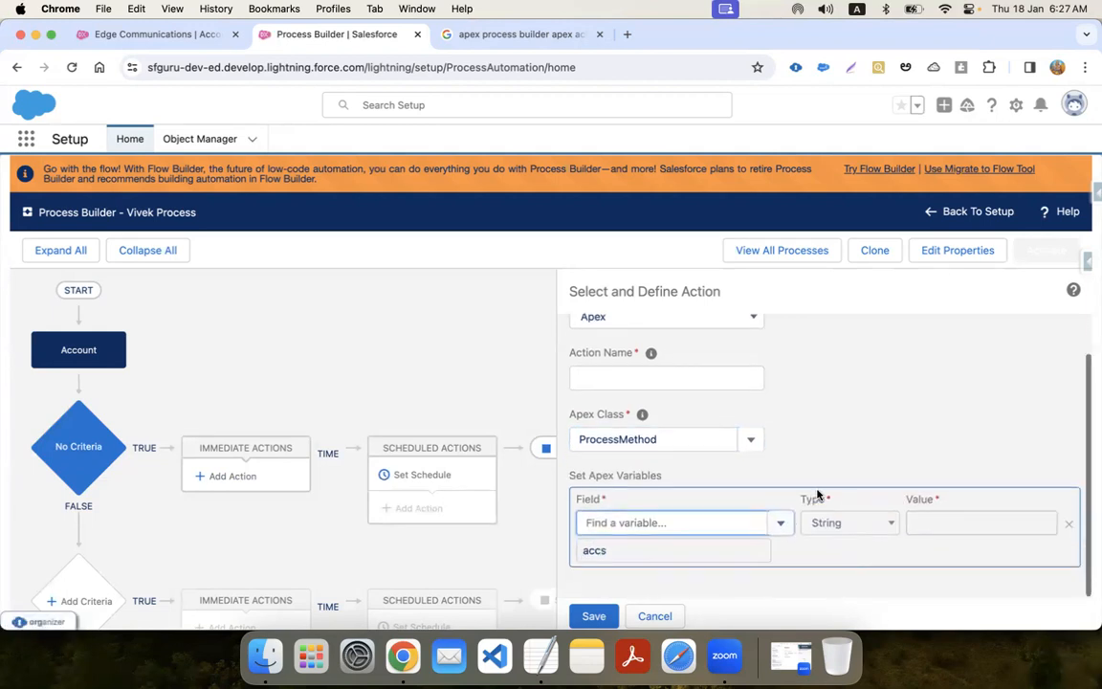
click(656, 552)
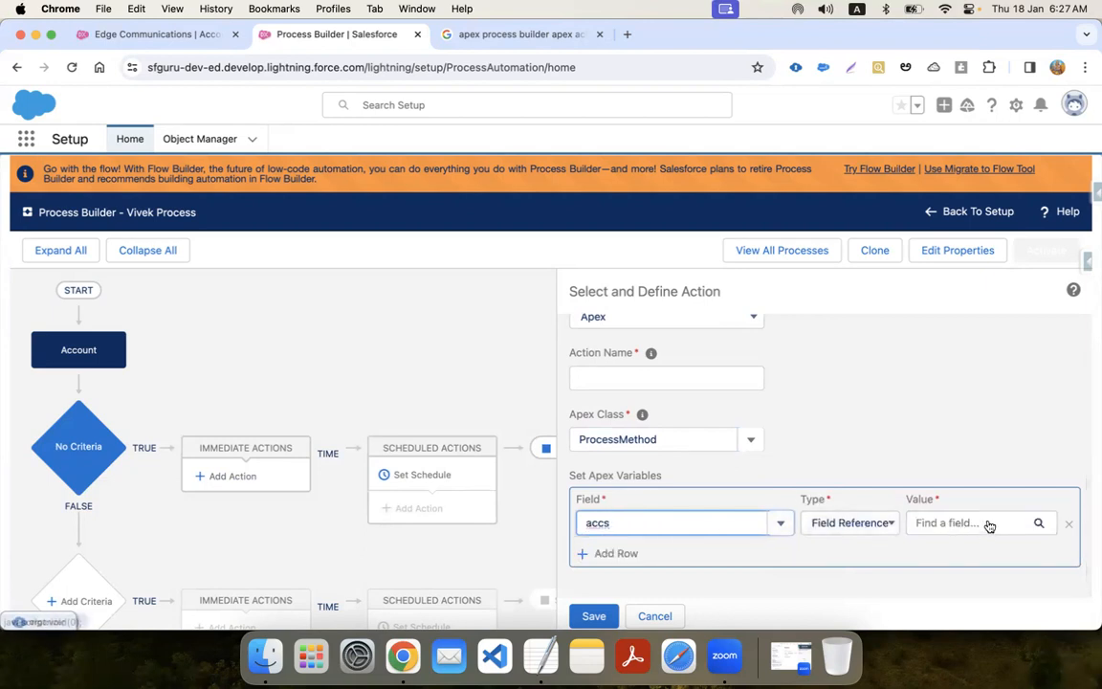
click(881, 524)
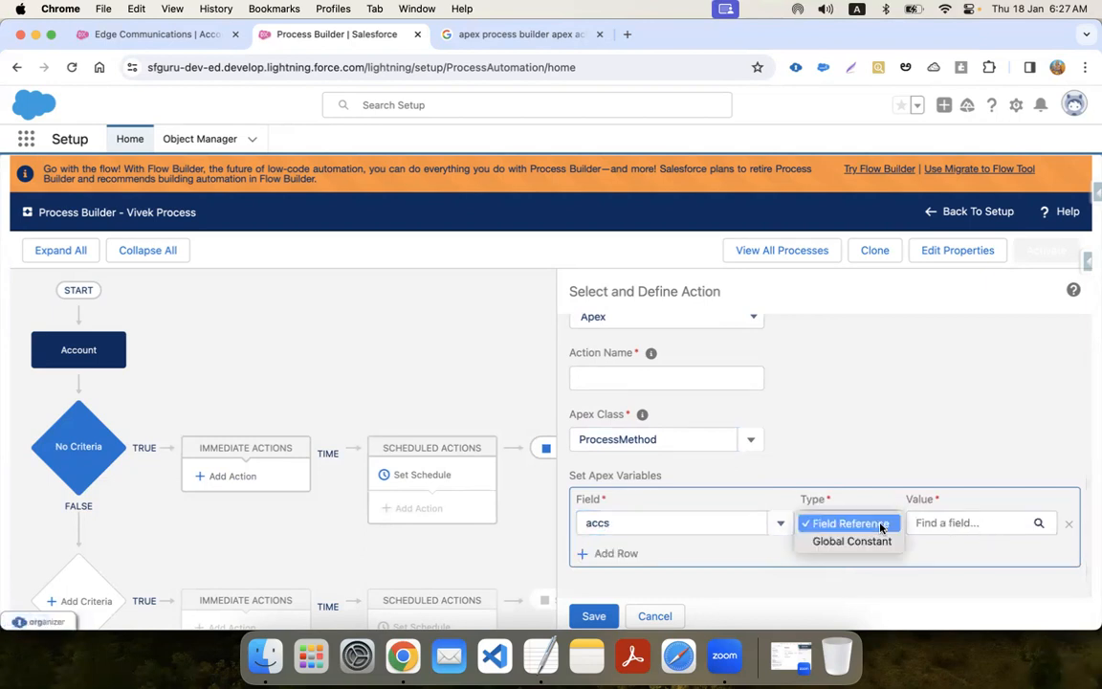
click(880, 524)
click(966, 523)
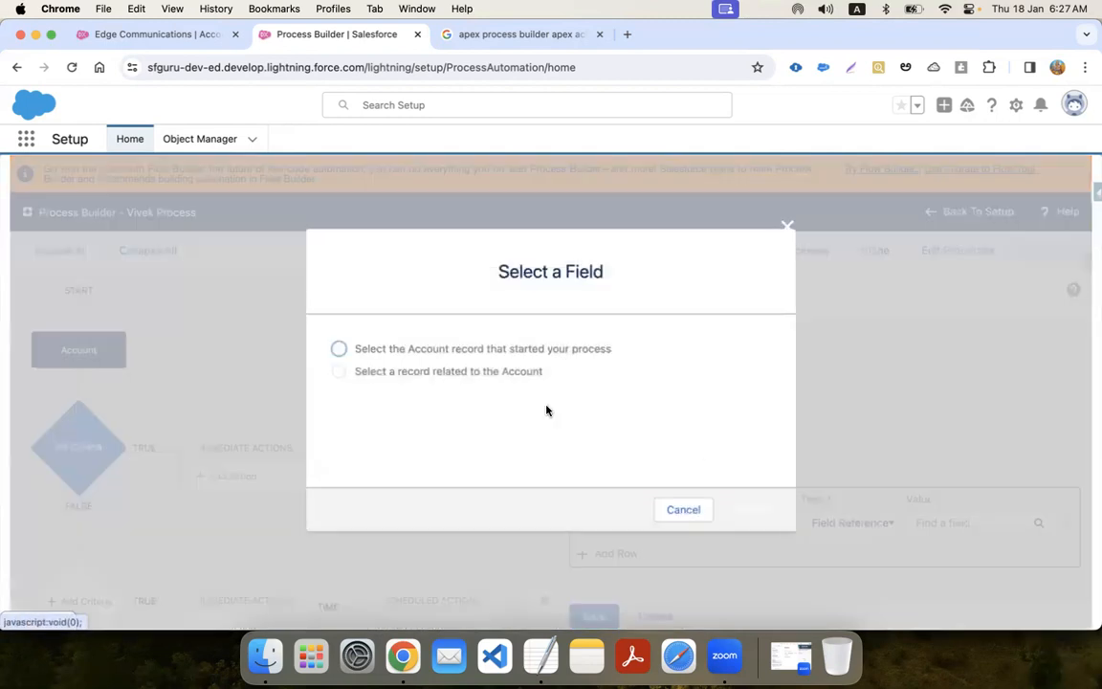
click(340, 350)
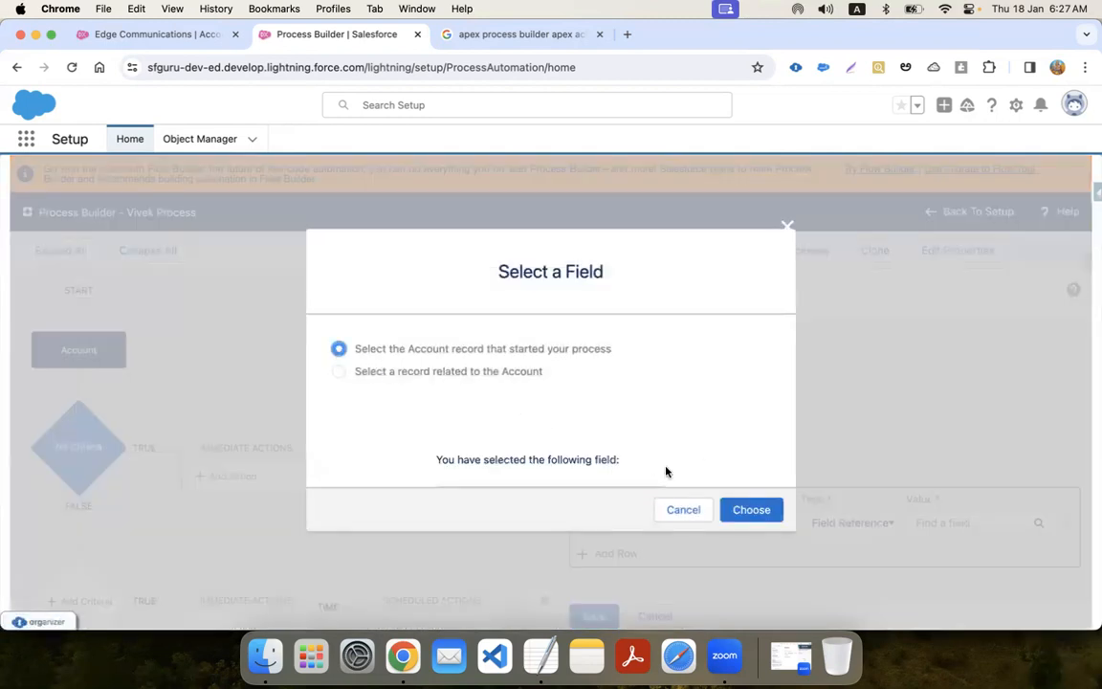
click(744, 510)
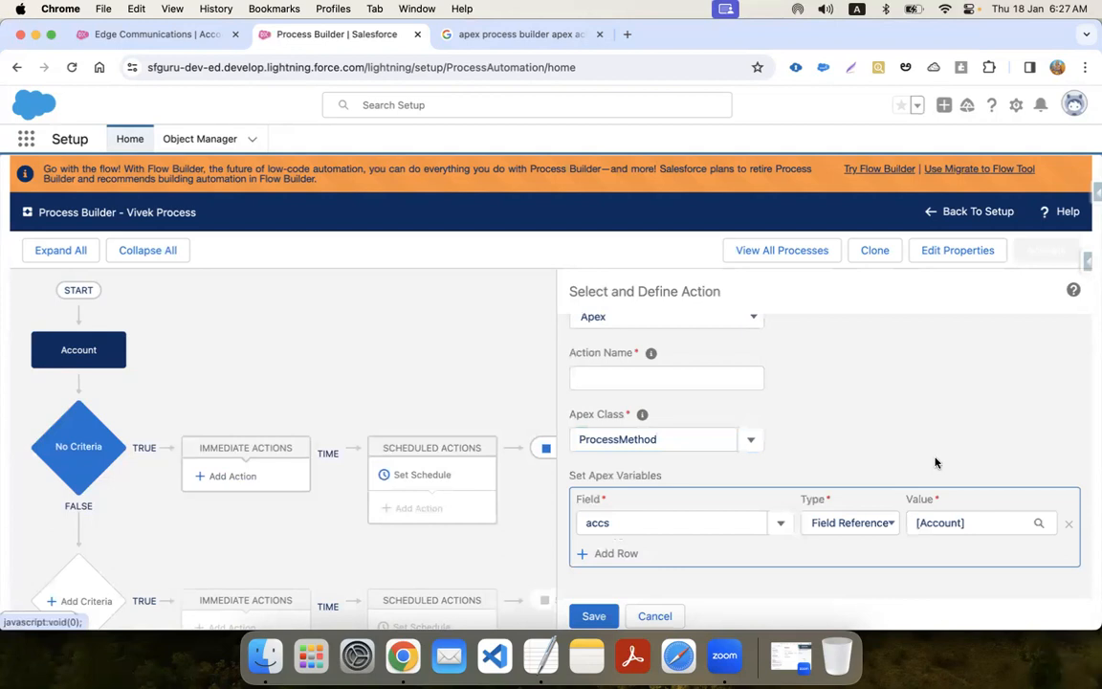
Step: Name the Apex action callCaseCreateMethod and save it
click(594, 616)
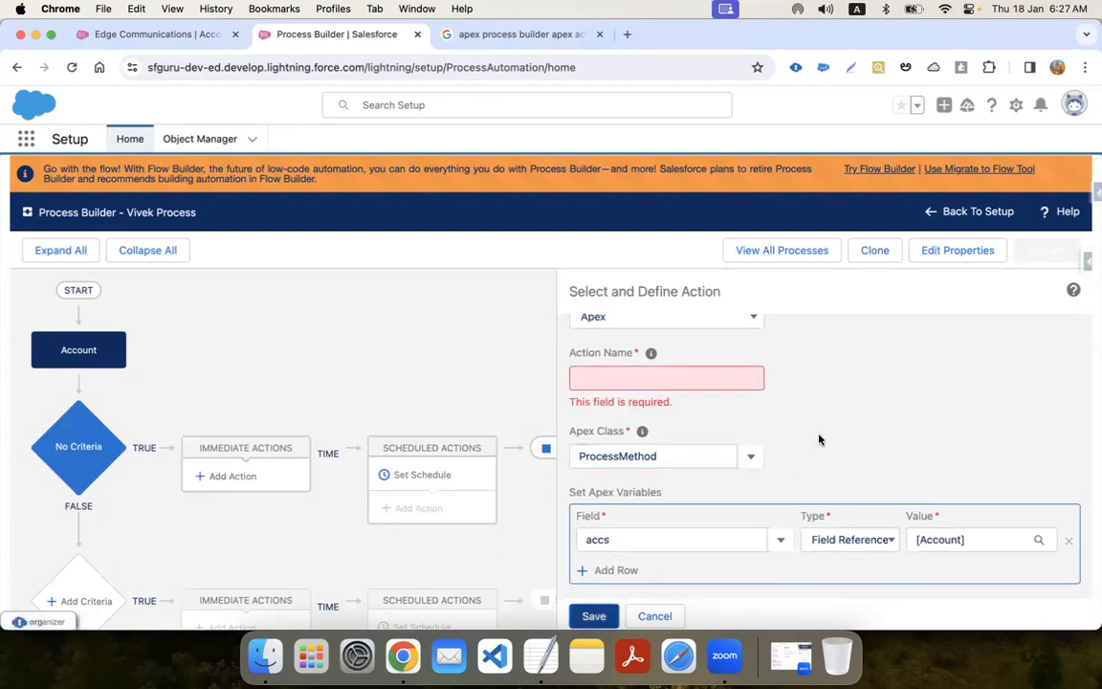
click(611, 376)
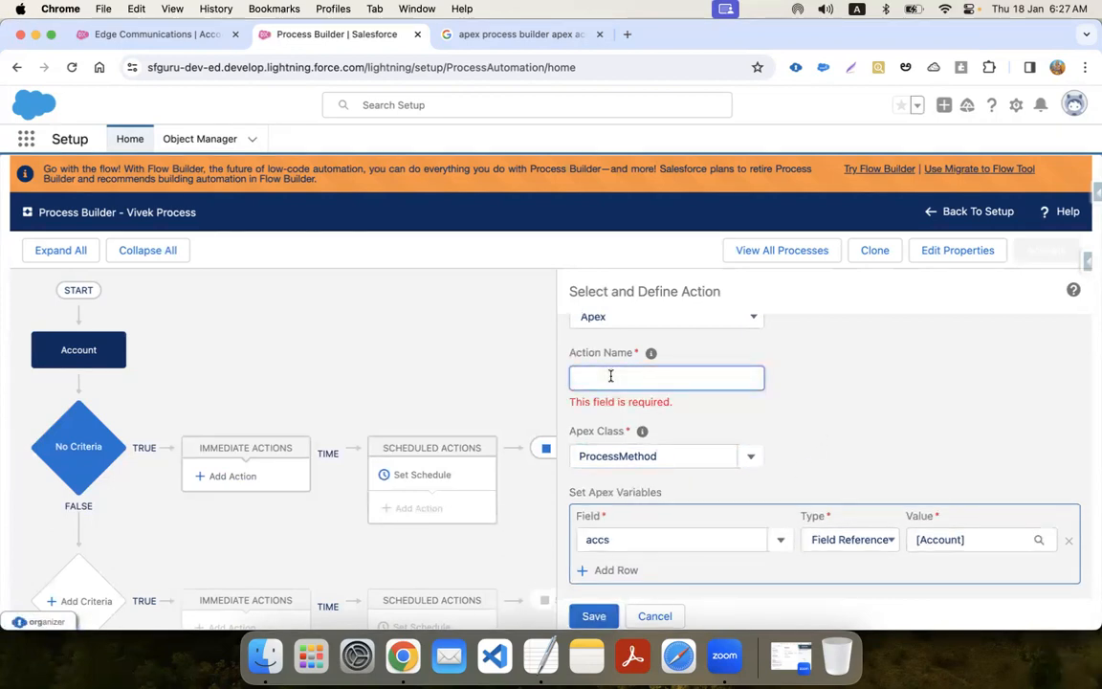
text(Create)
key(BackSpace)
key(BackSpace)
key(BackSpace)
key(BackSpace)
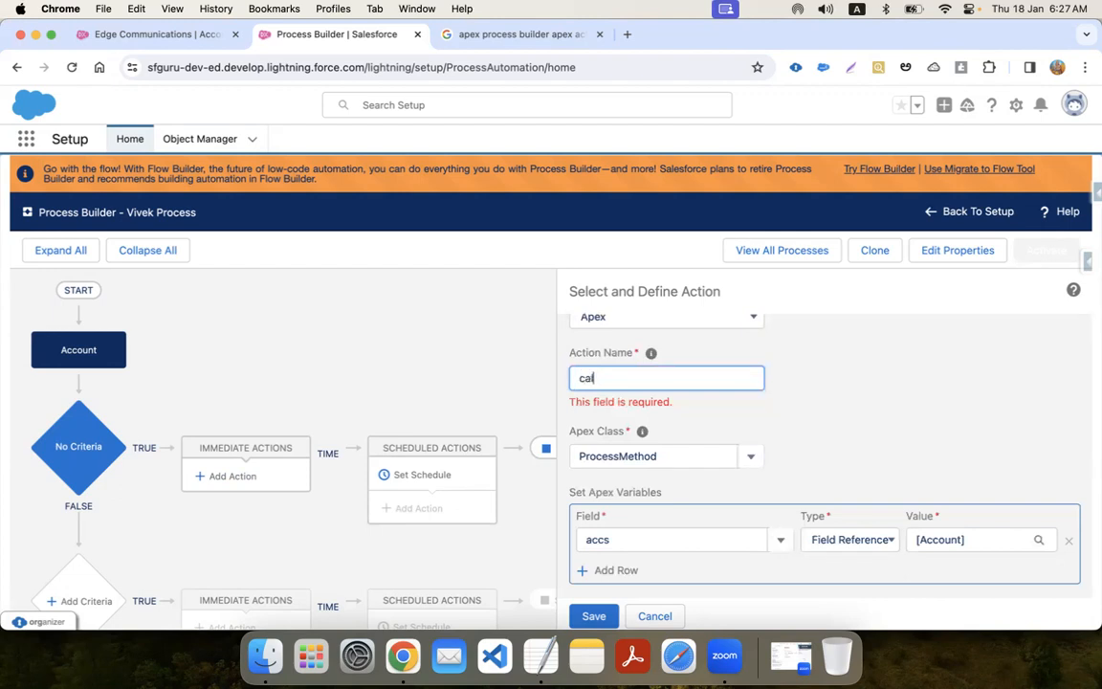
text(callCaseCreateMethod)
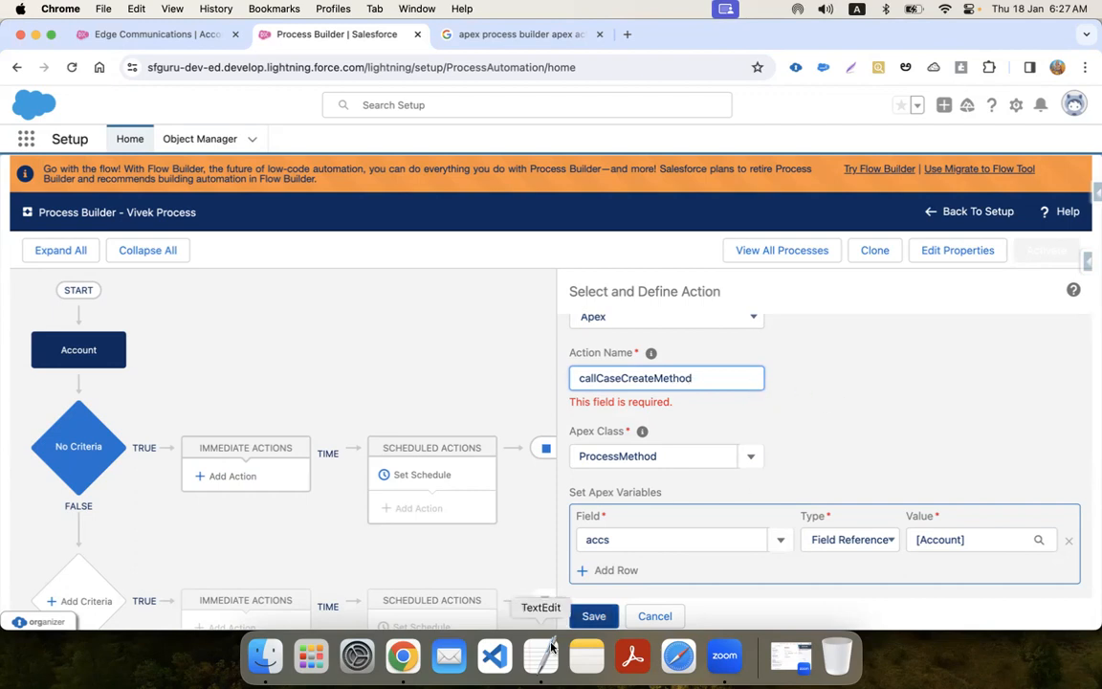
click(593, 620)
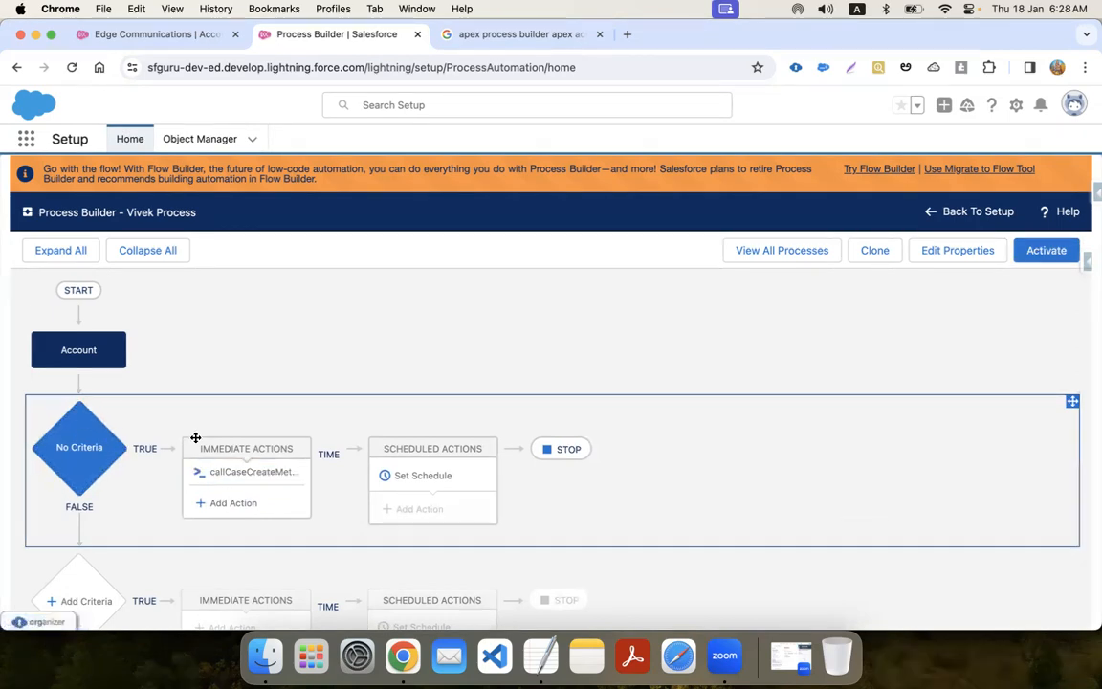
Step: Reopen the callCaseCreateMethod action and compare its accs variable with the createCase parameter in the Developer Console's ProcessMethod class
click(229, 475)
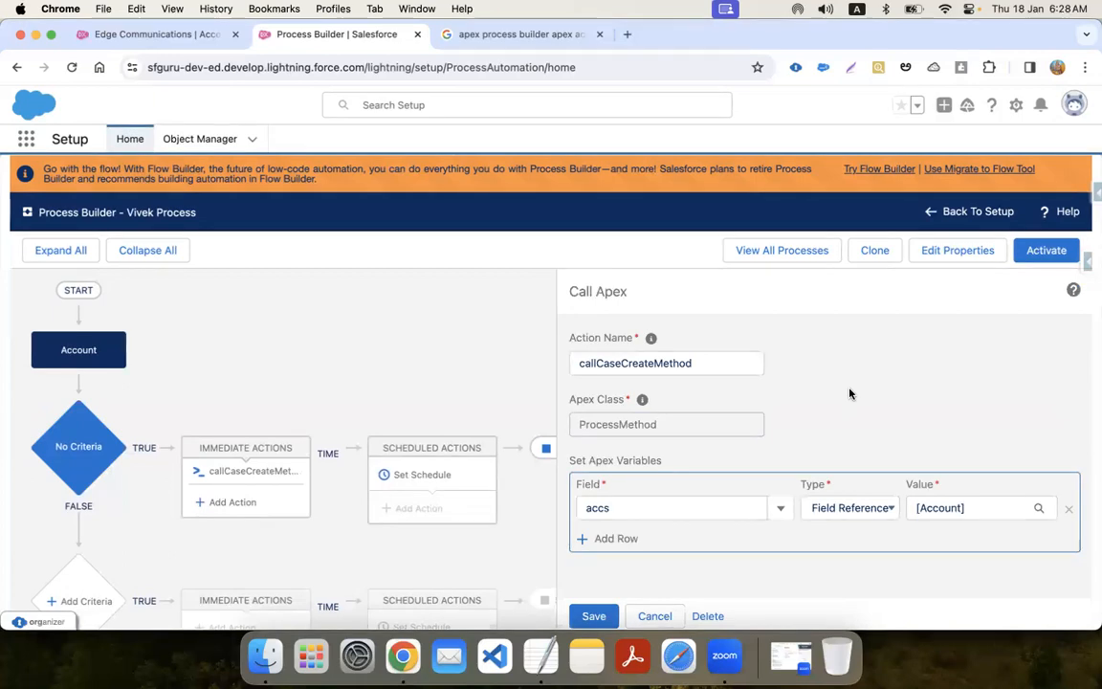
double_click(578, 364)
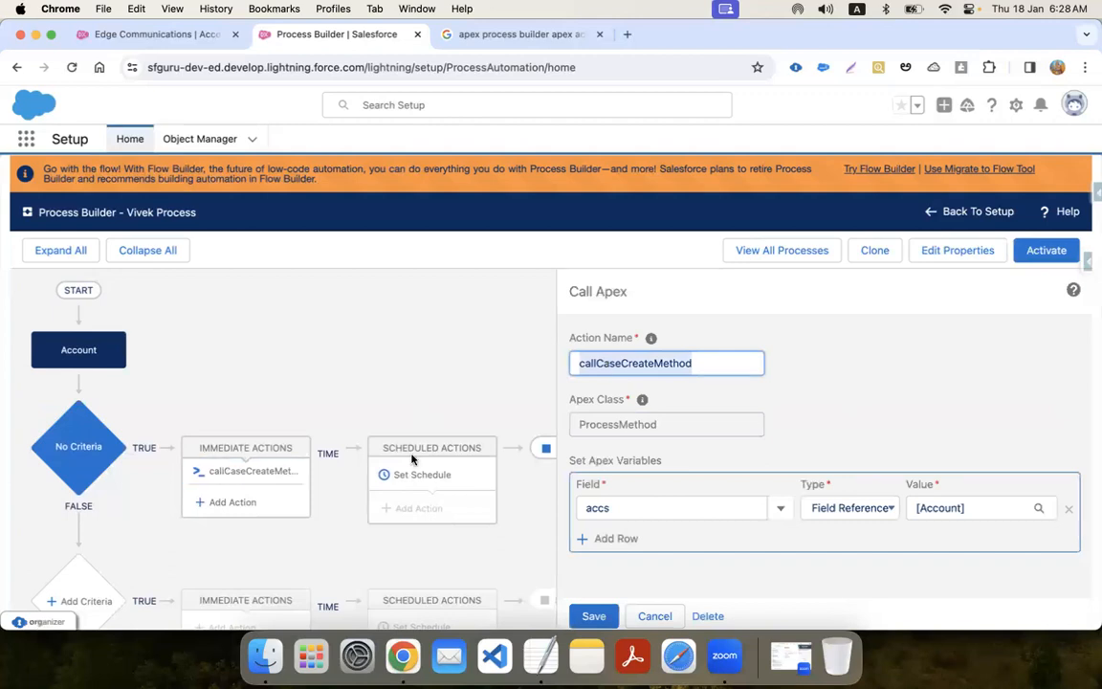
click(854, 386)
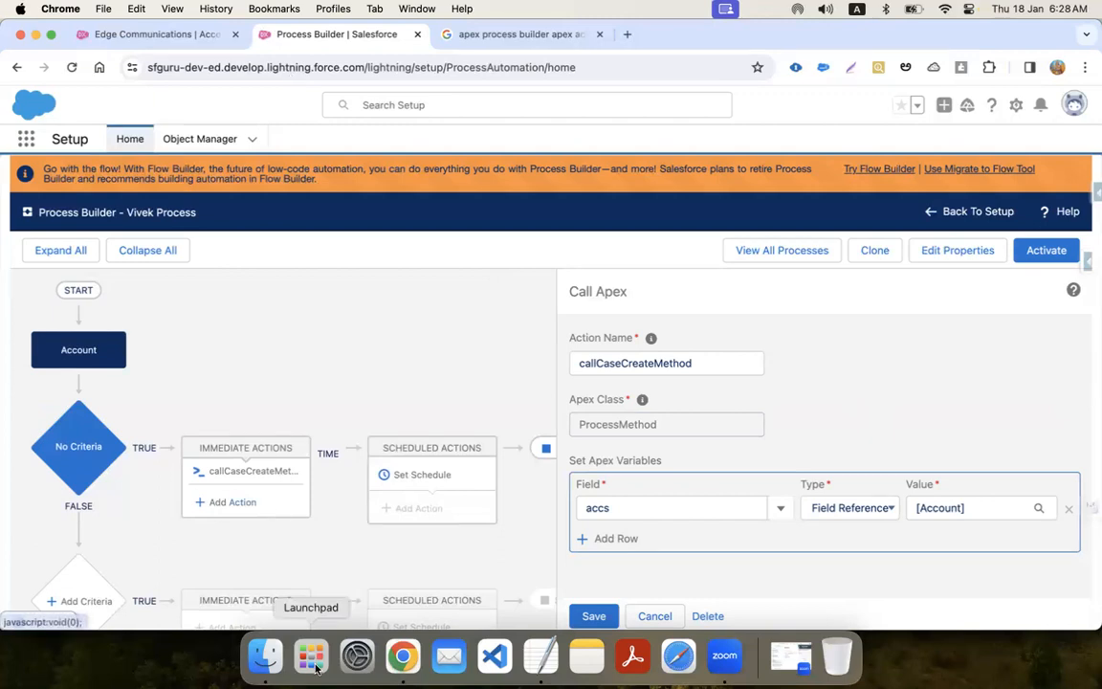
right_click(404, 661)
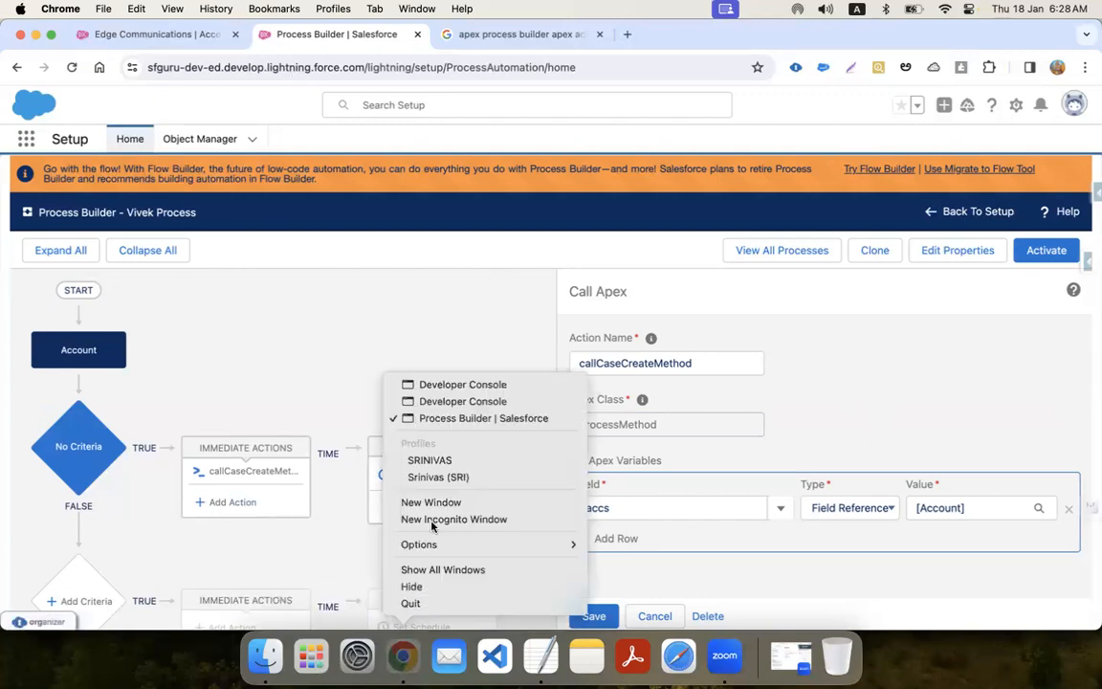
click(469, 402)
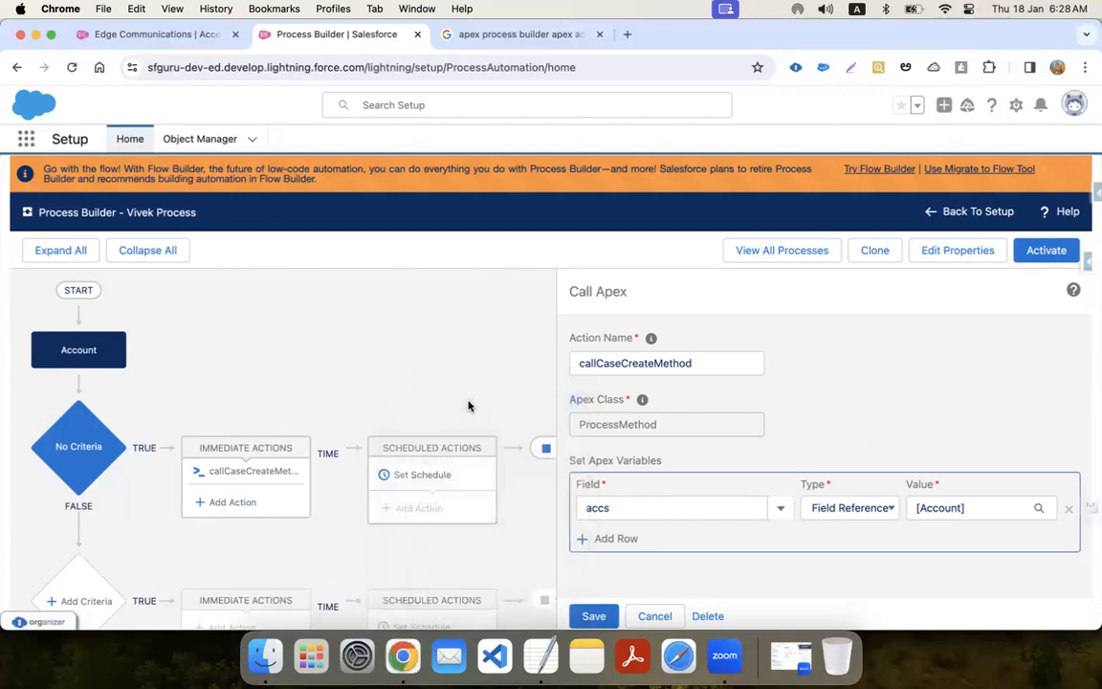
double_click(468, 196)
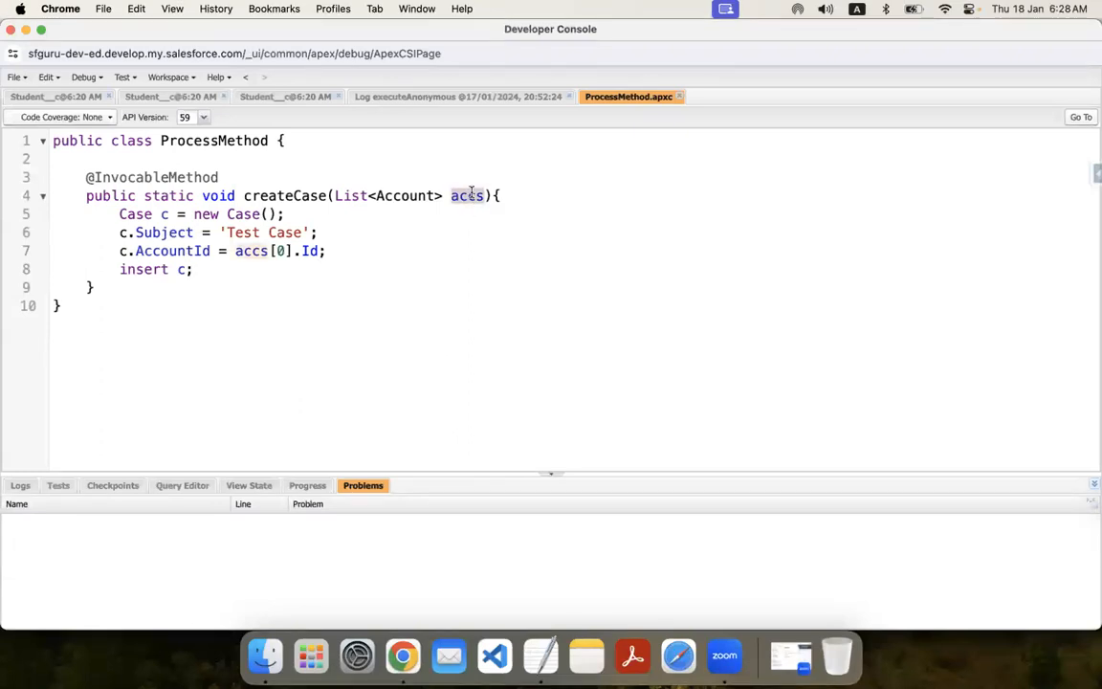
right_click(402, 660)
click(459, 418)
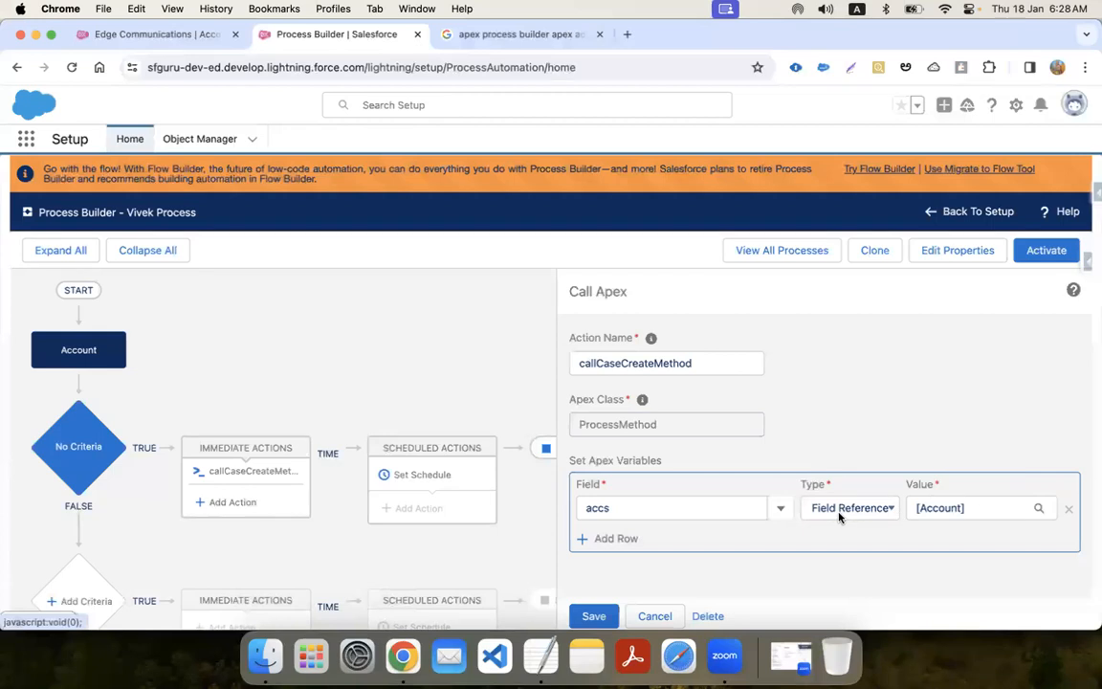
Step: Choose the Account record that started the process again as the value of accs
click(972, 508)
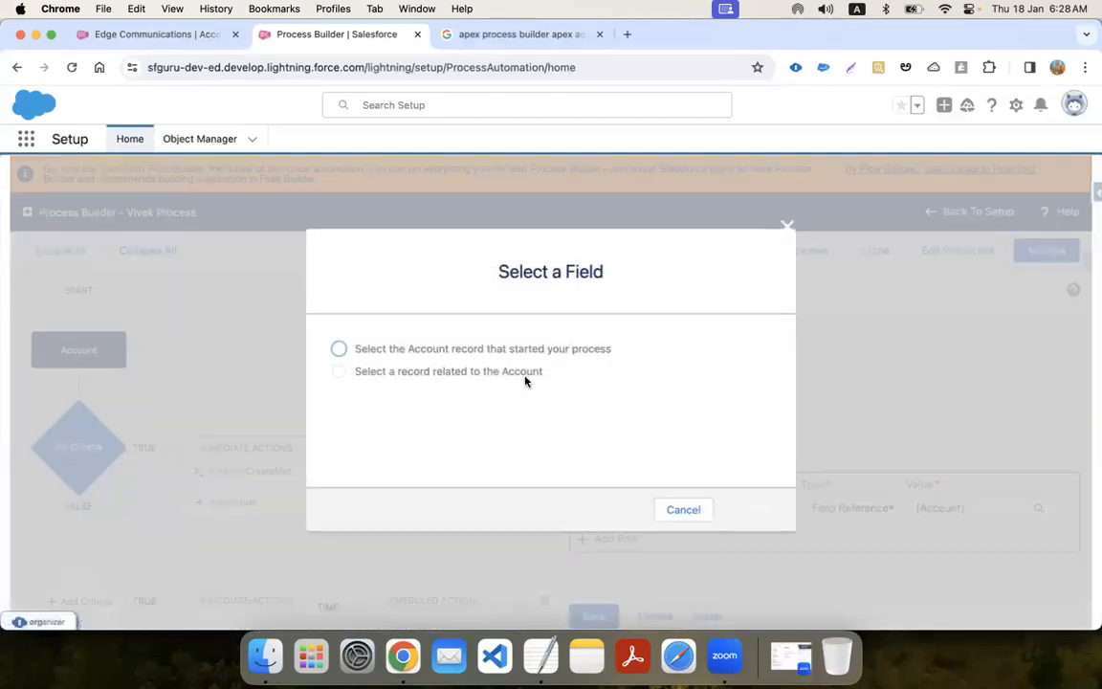
click(338, 349)
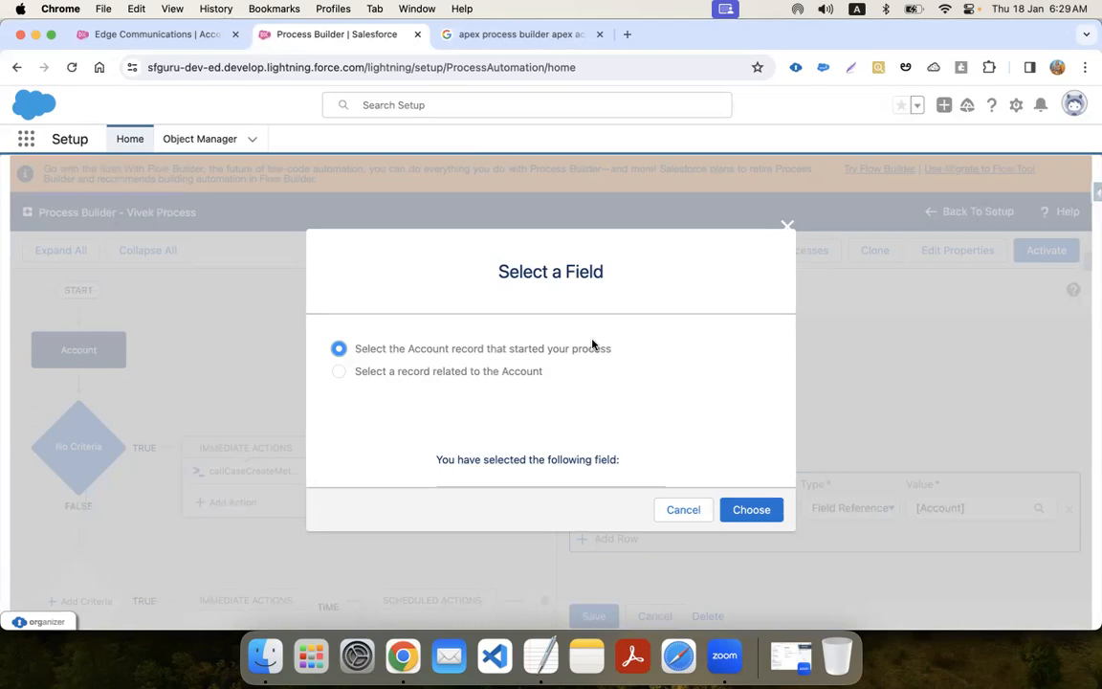
click(751, 510)
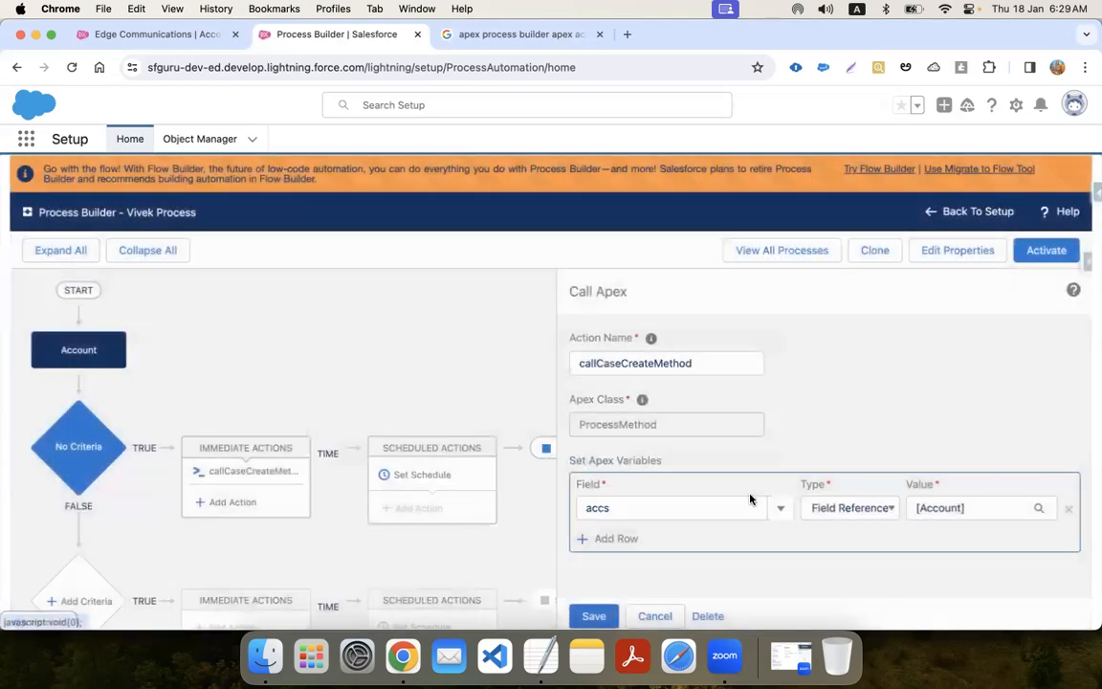
Step: Save the callCaseCreateMethod action and activate the process version
click(591, 615)
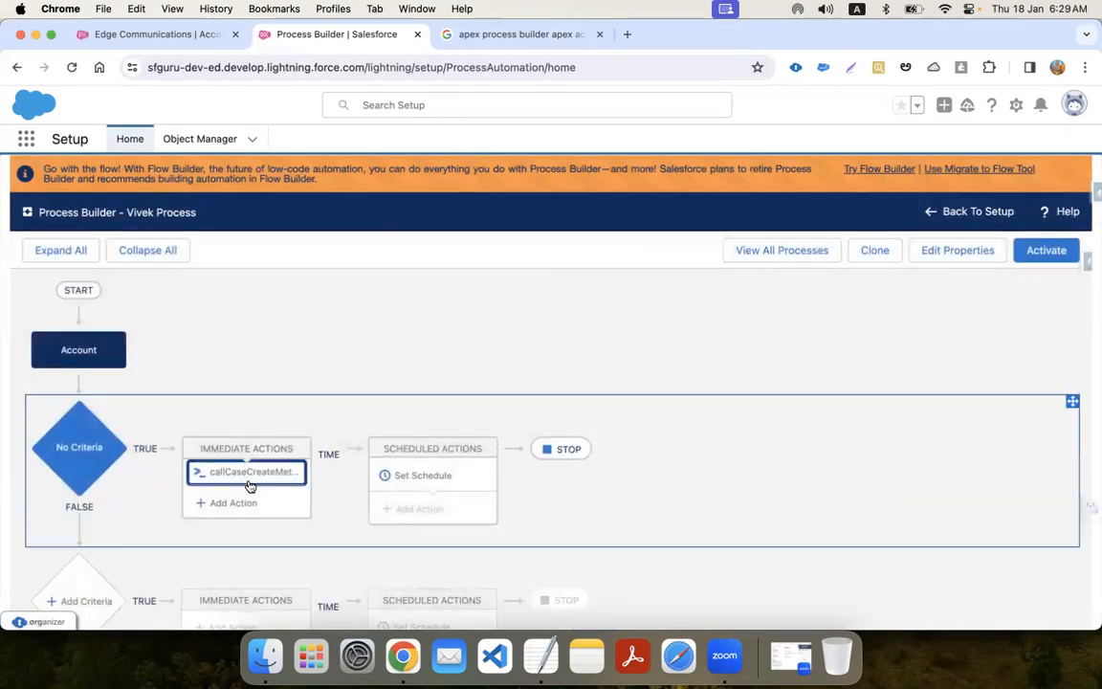
click(1047, 251)
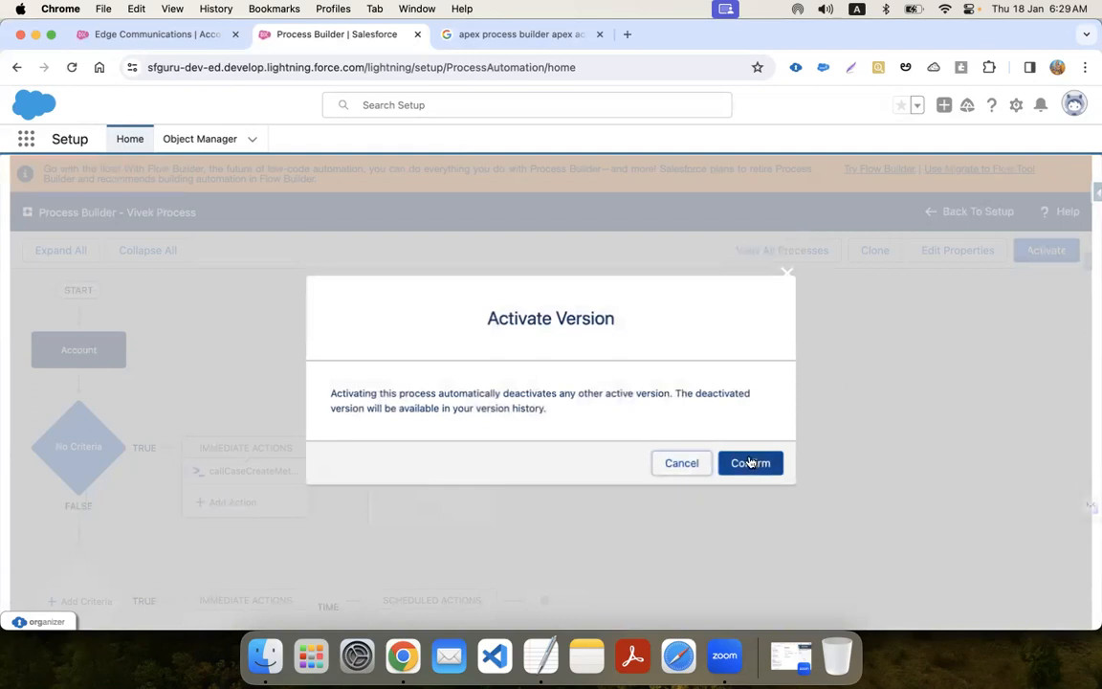
click(749, 462)
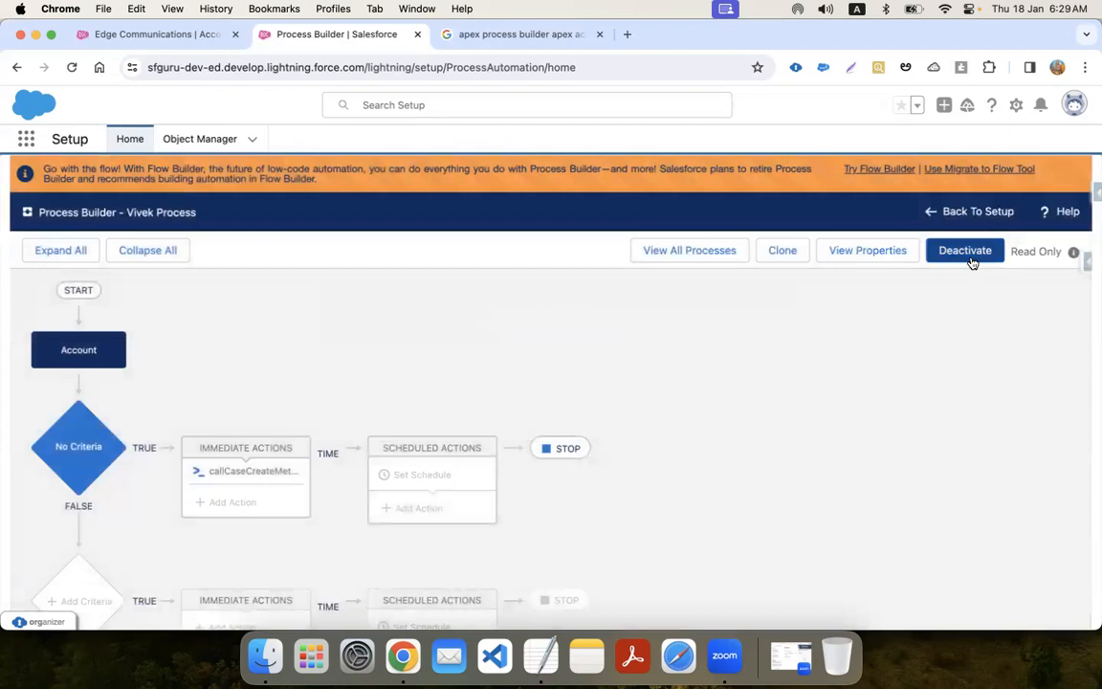
Step: Review the Account node's start condition and the No Criteria node's execution setting
click(83, 356)
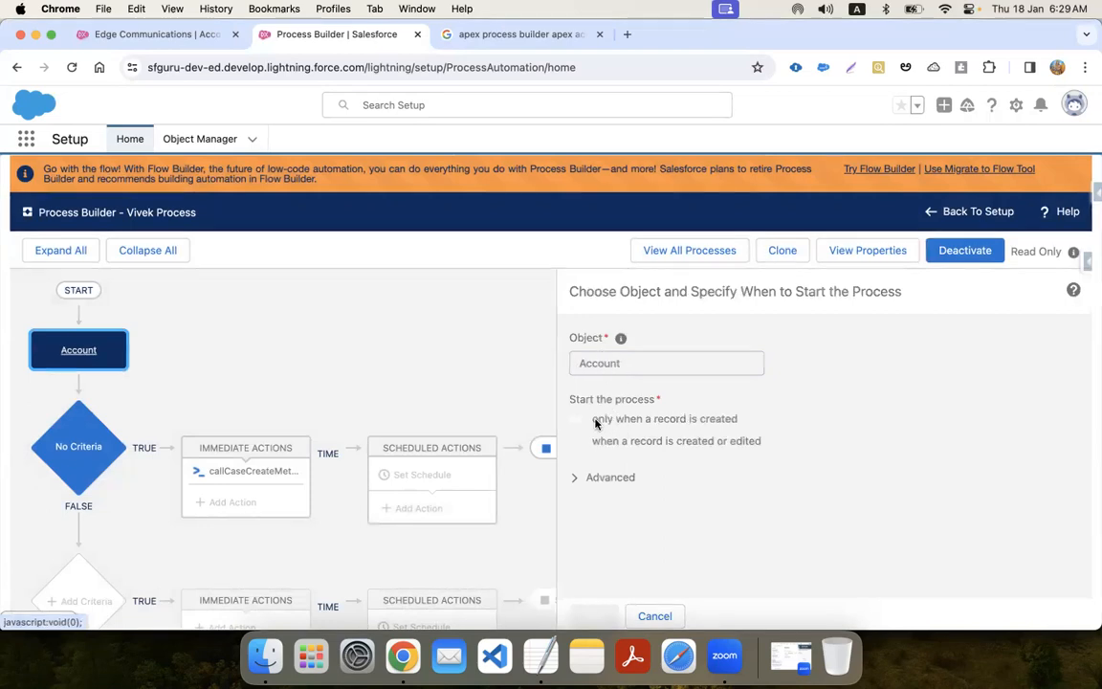
drag(742, 418, 744, 418)
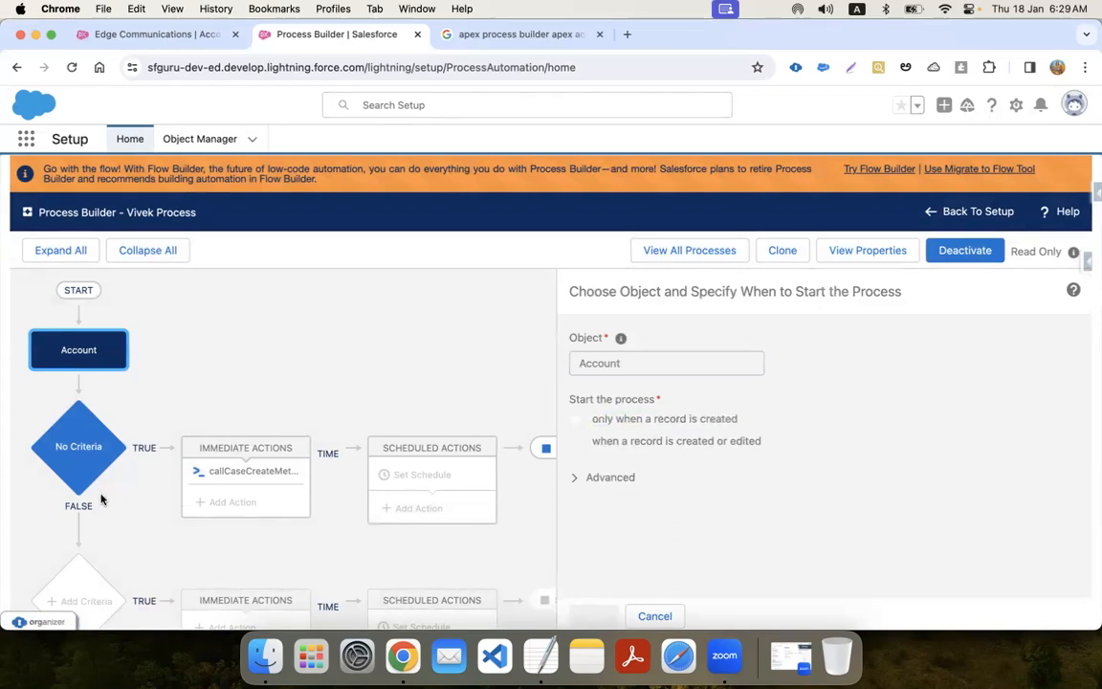
click(82, 453)
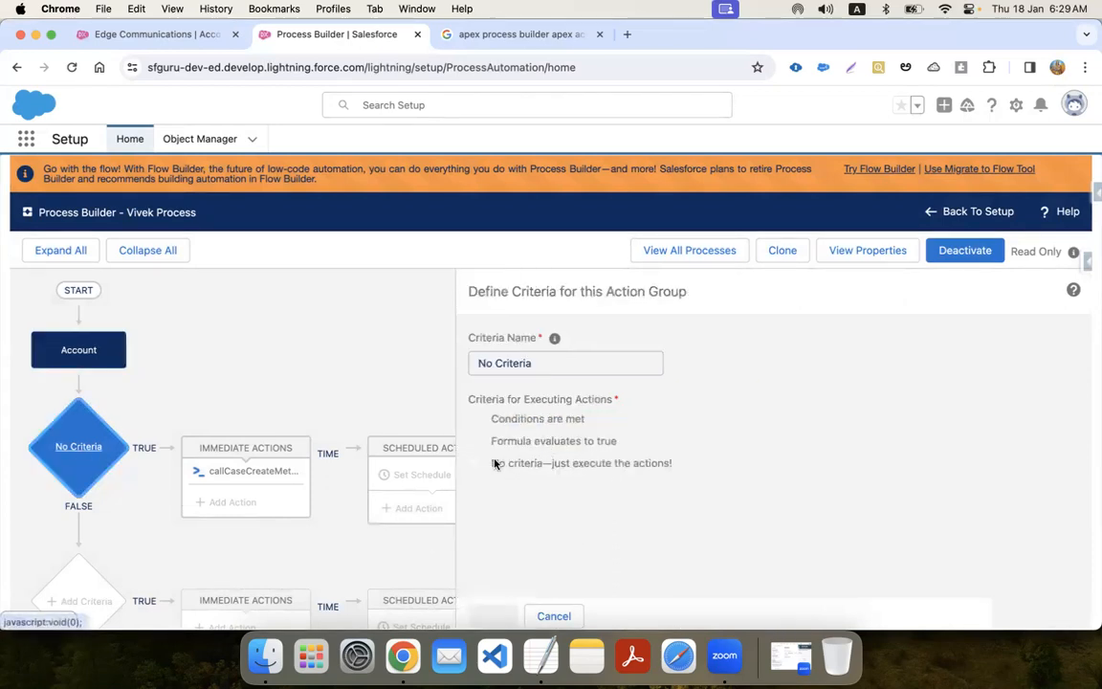
drag(492, 464, 677, 472)
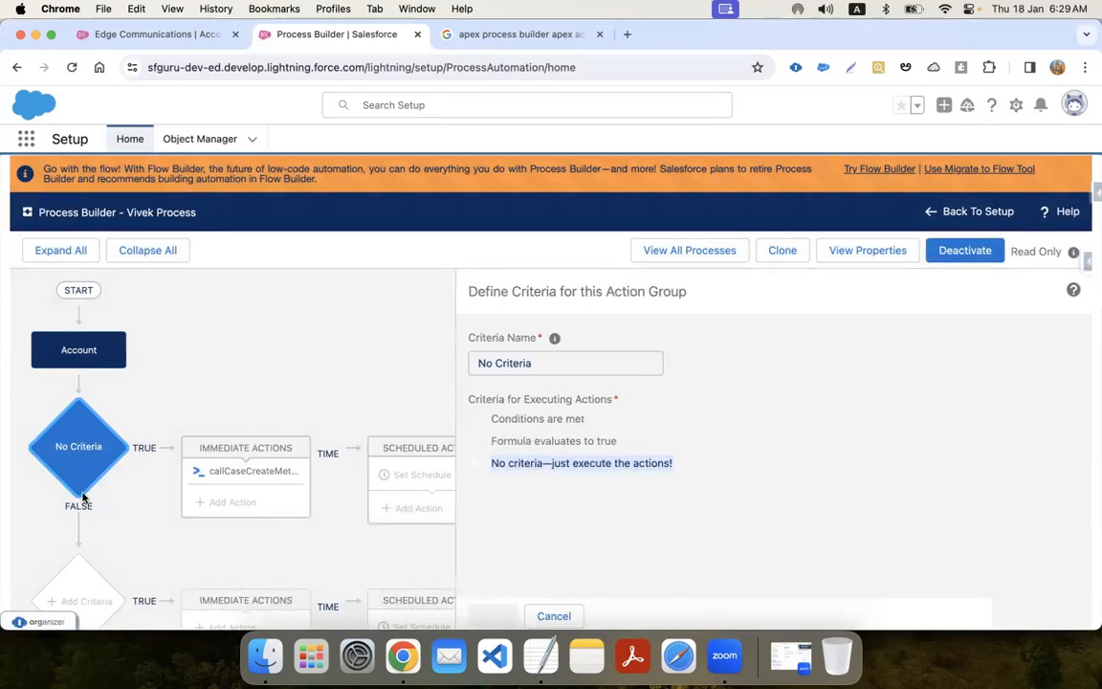
click(156, 492)
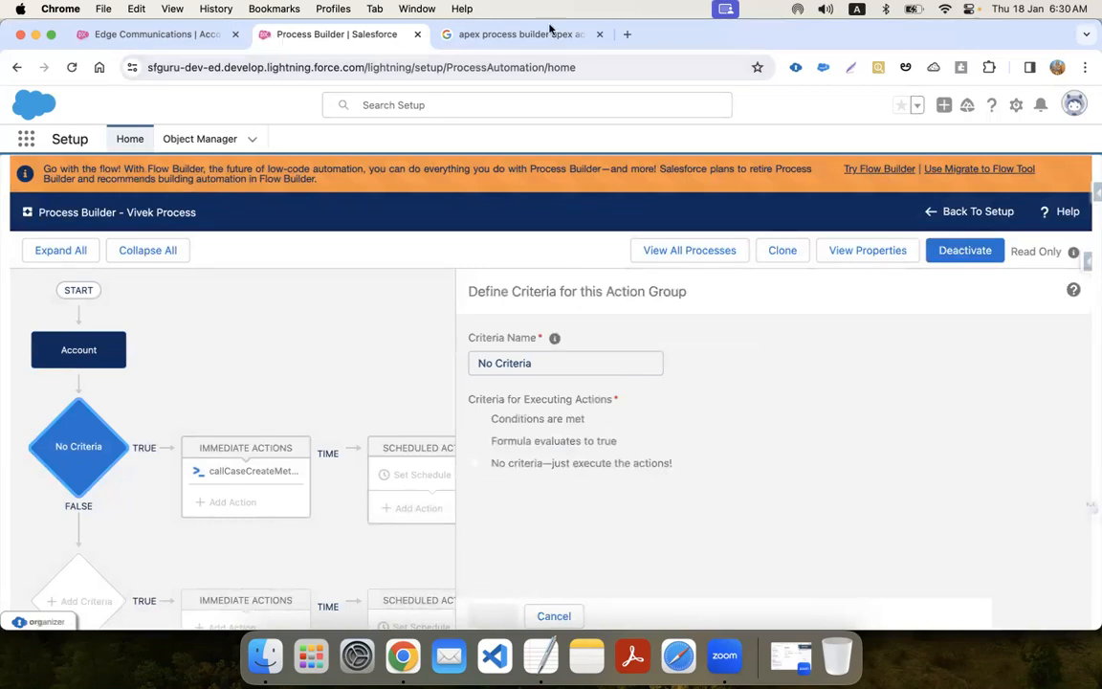
Step: Close the Google search page and return to the Edge Communications account record
click(600, 35)
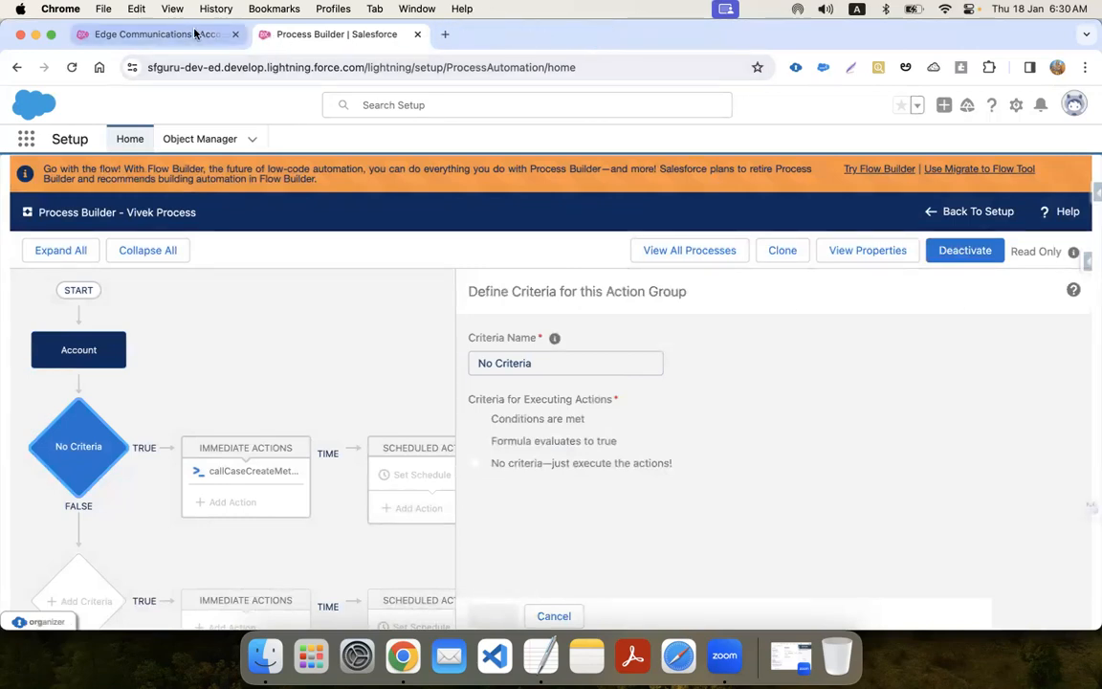
click(194, 34)
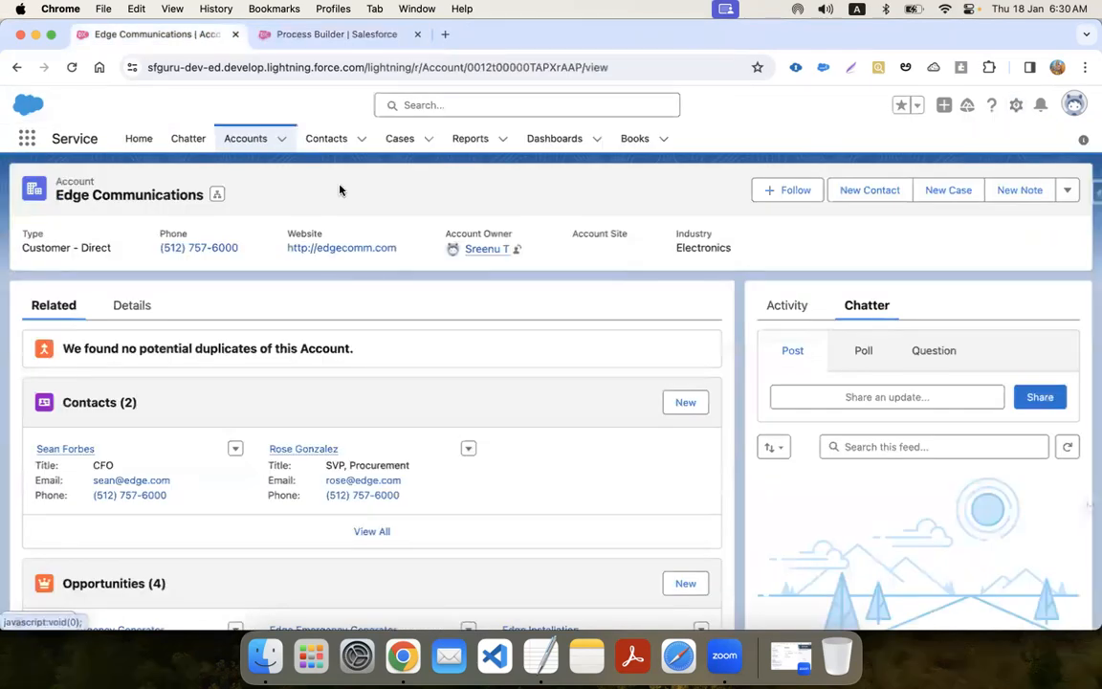
Step: Start a new account from the Accounts list, enter its account name, and try to save it
click(239, 140)
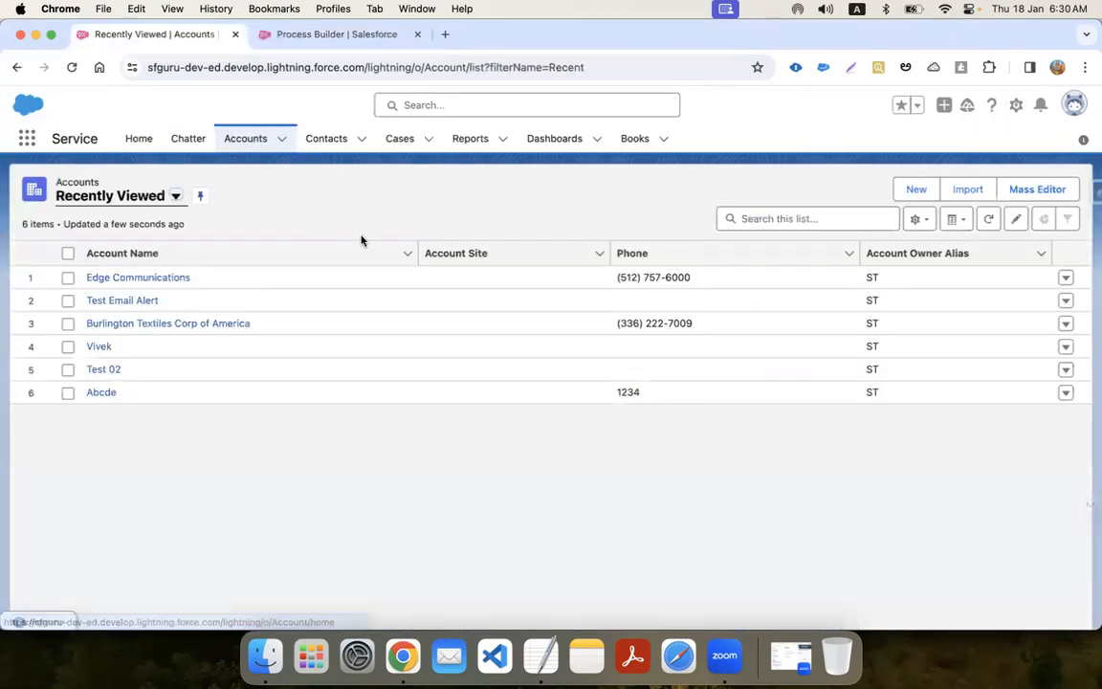
click(919, 198)
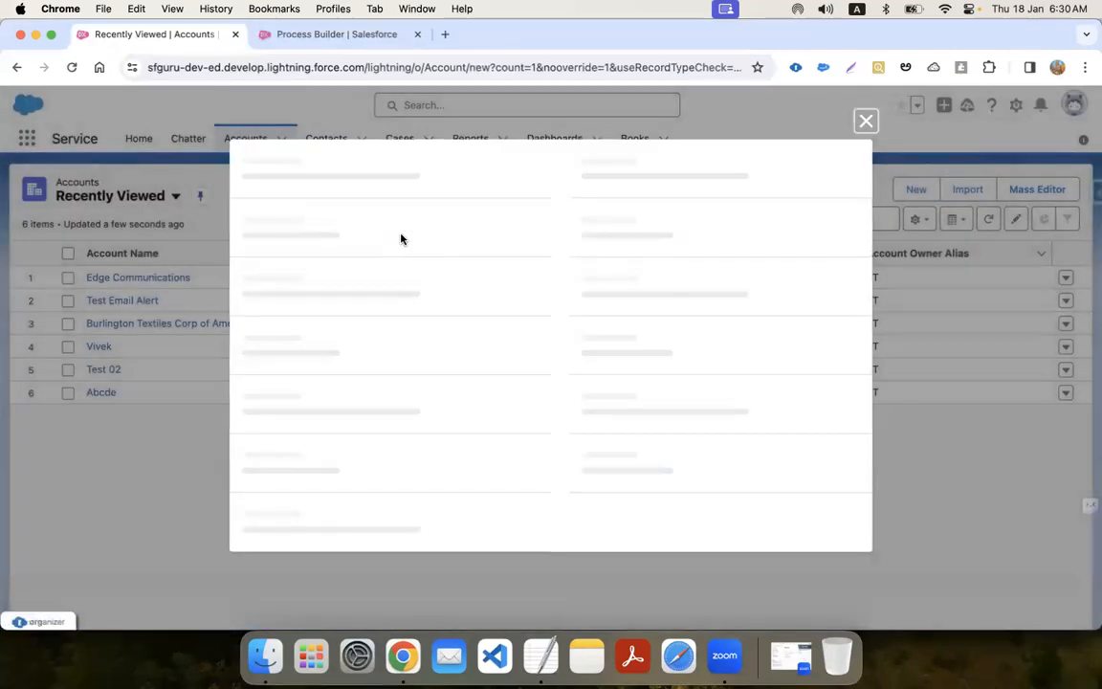
click(301, 318)
text(Vivek Acc)
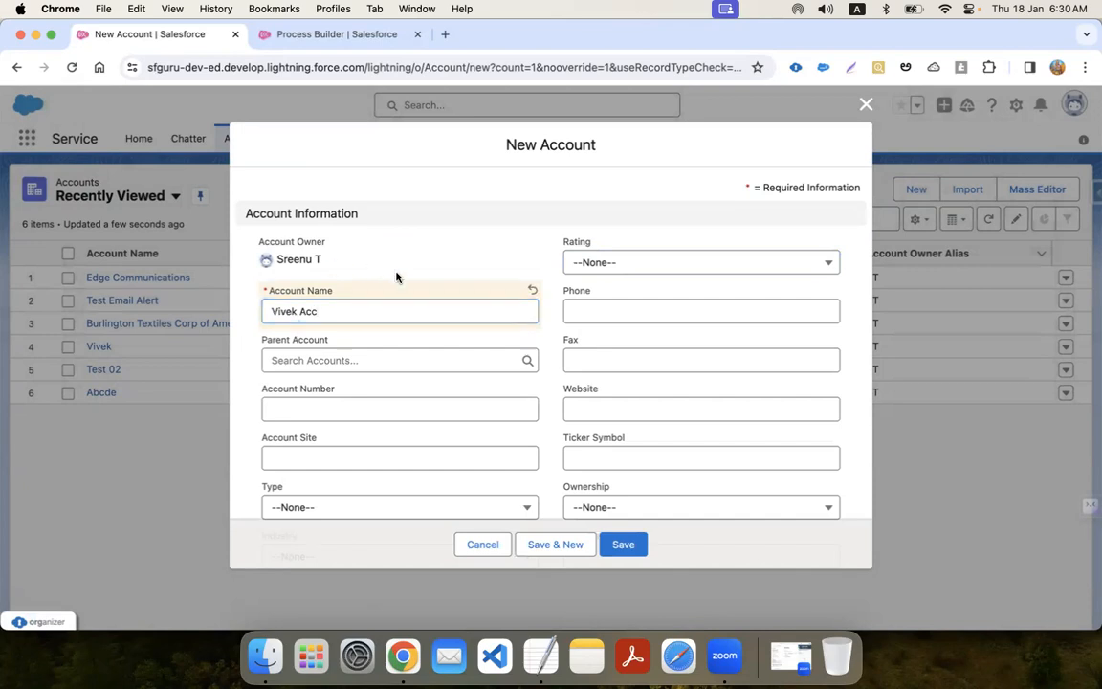
scroll(461, 388, down, 2)
scroll(460, 392, down, 10)
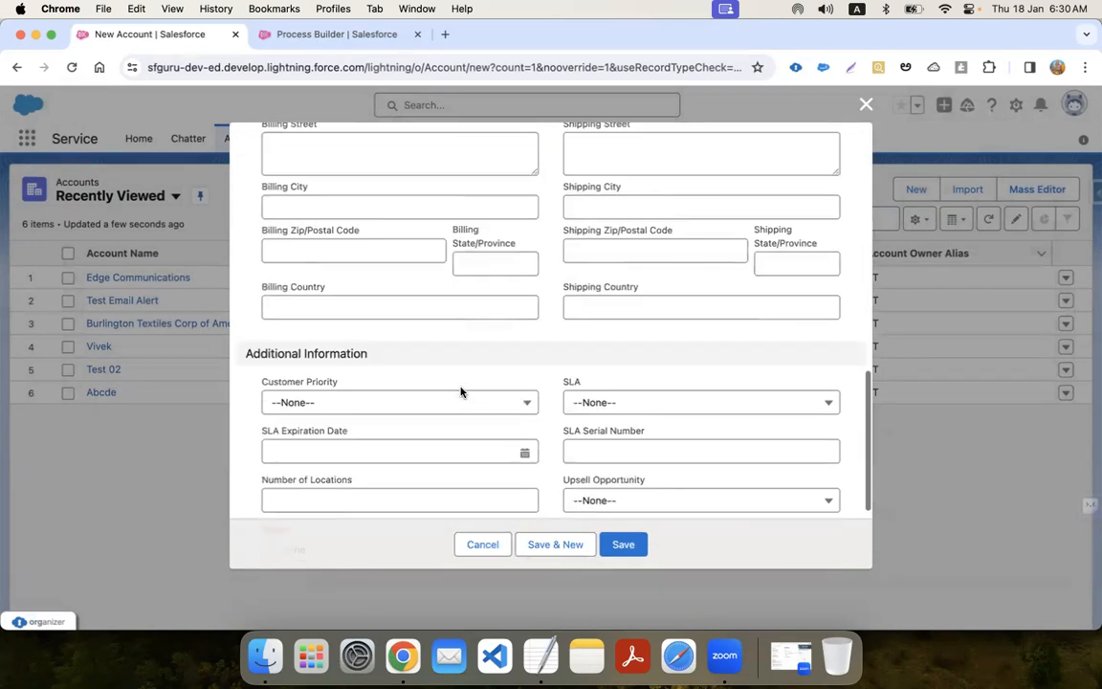
click(622, 544)
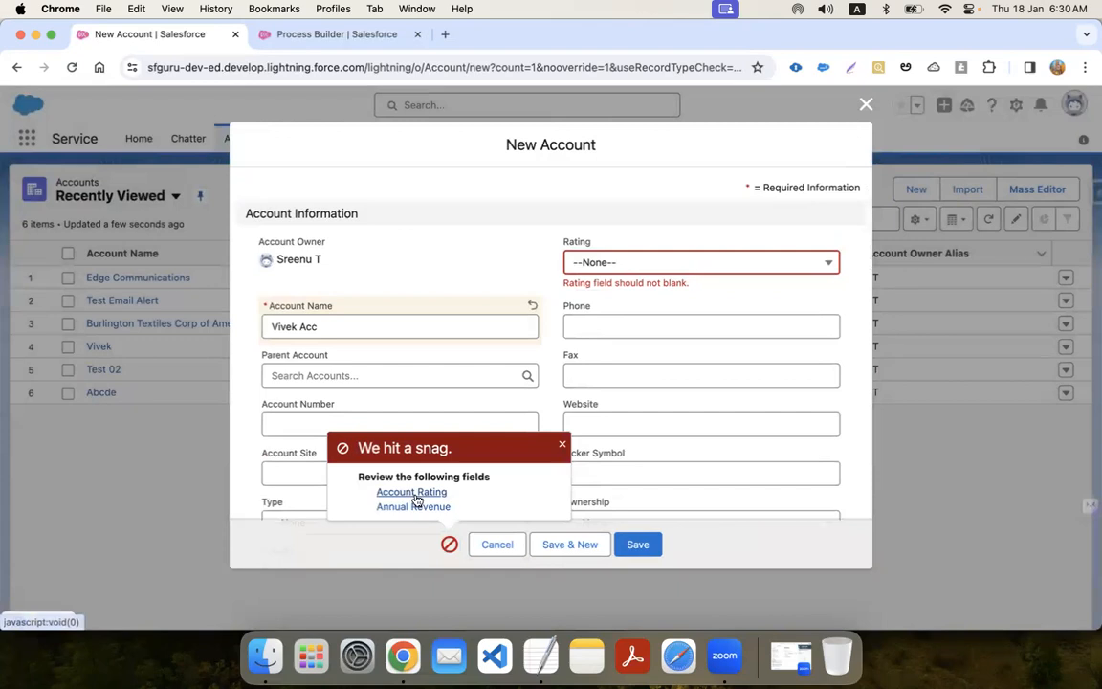
Step: Set the new account's Rating to Hot and Annual Revenue to 50000, and save the record
click(632, 267)
click(623, 324)
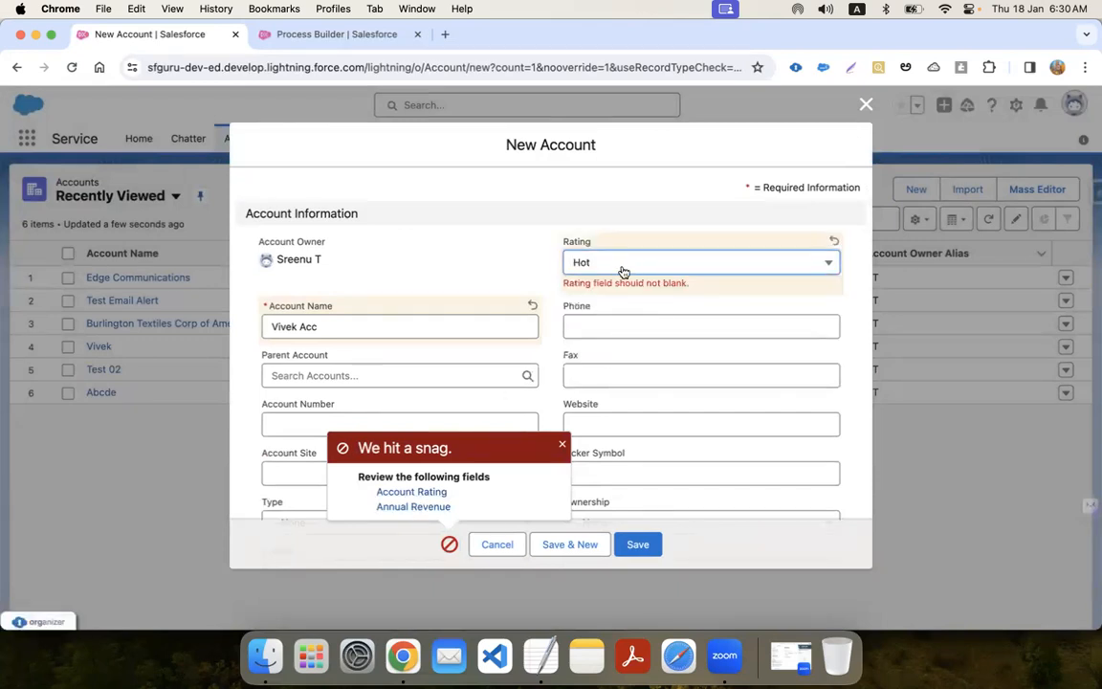
scroll(546, 314, down, 1)
scroll(545, 314, down, 10)
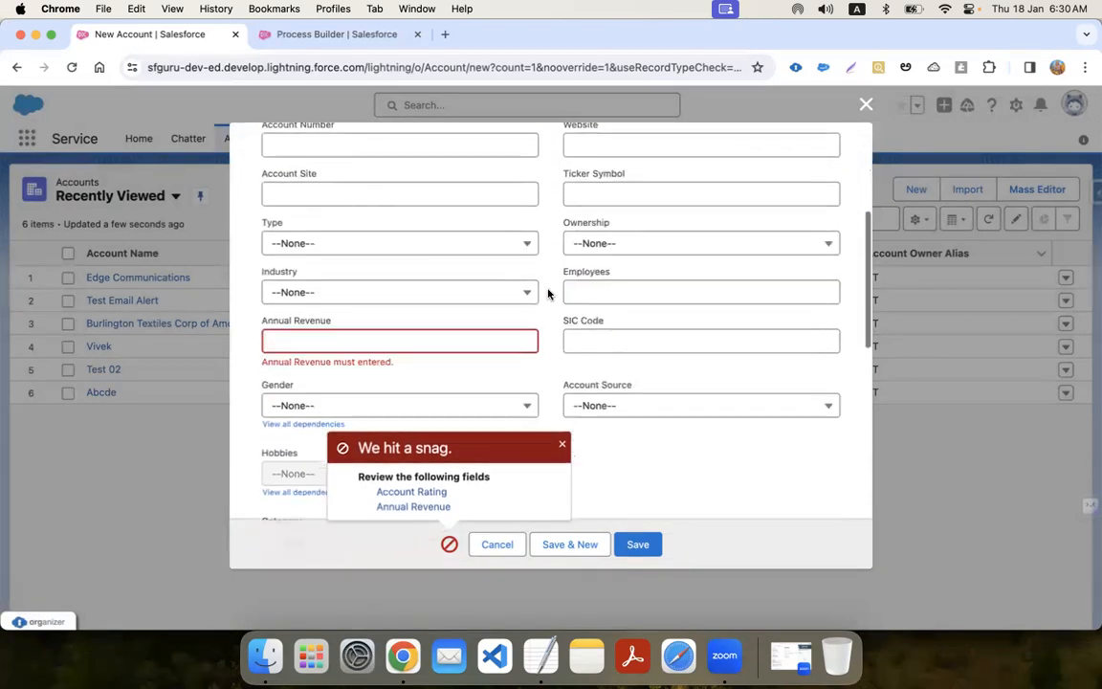
click(317, 189)
text(50000)
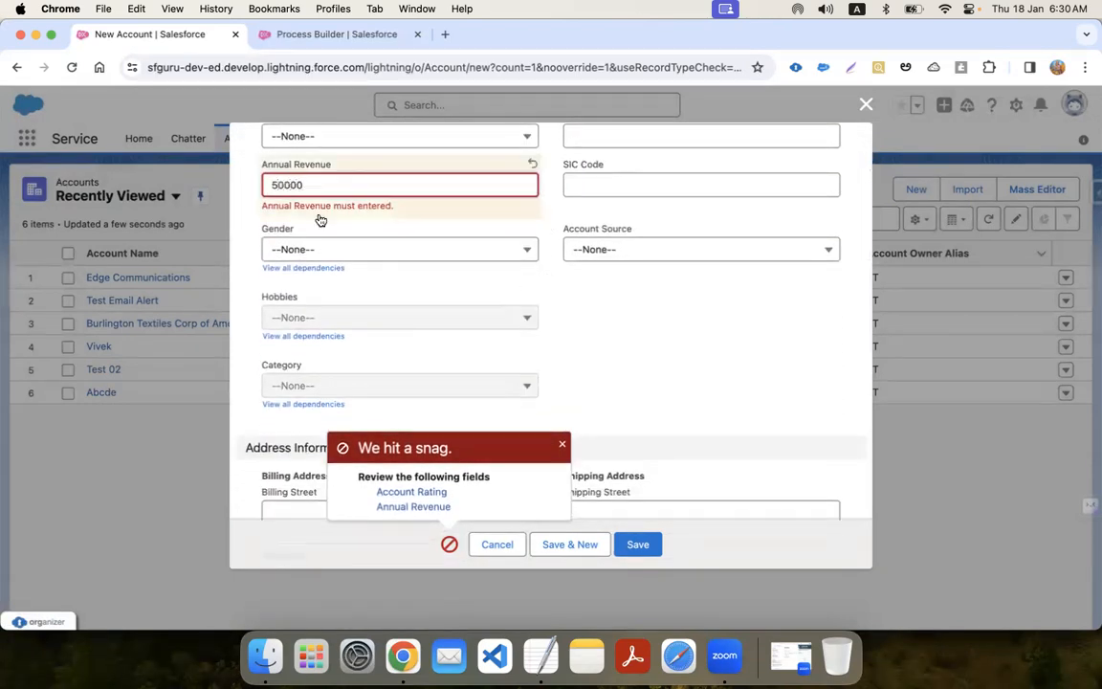
click(562, 444)
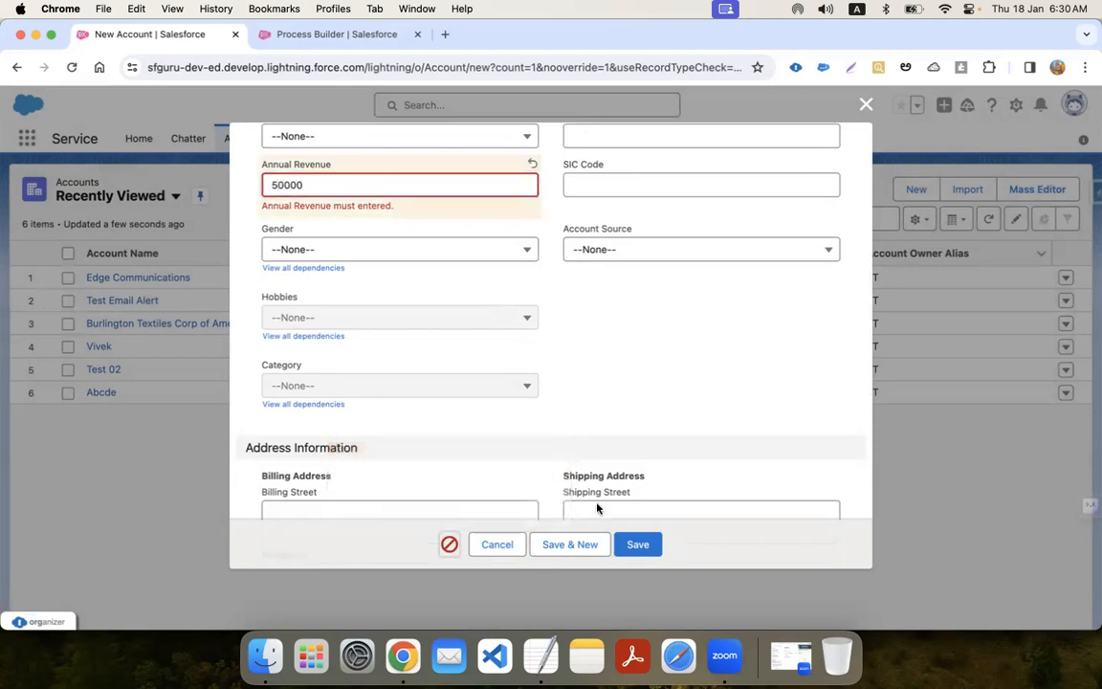
click(650, 552)
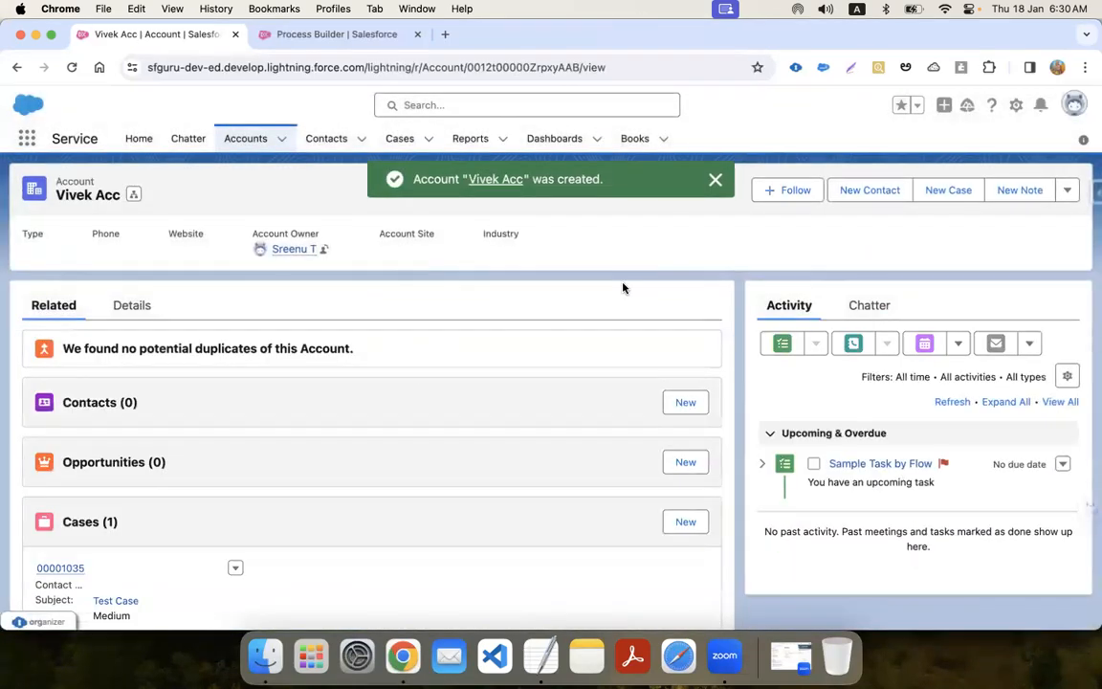
Step: Open the Test Case listed under the new account's Cases and examine its account, priority, status and subject details
scroll(169, 493, down, 4)
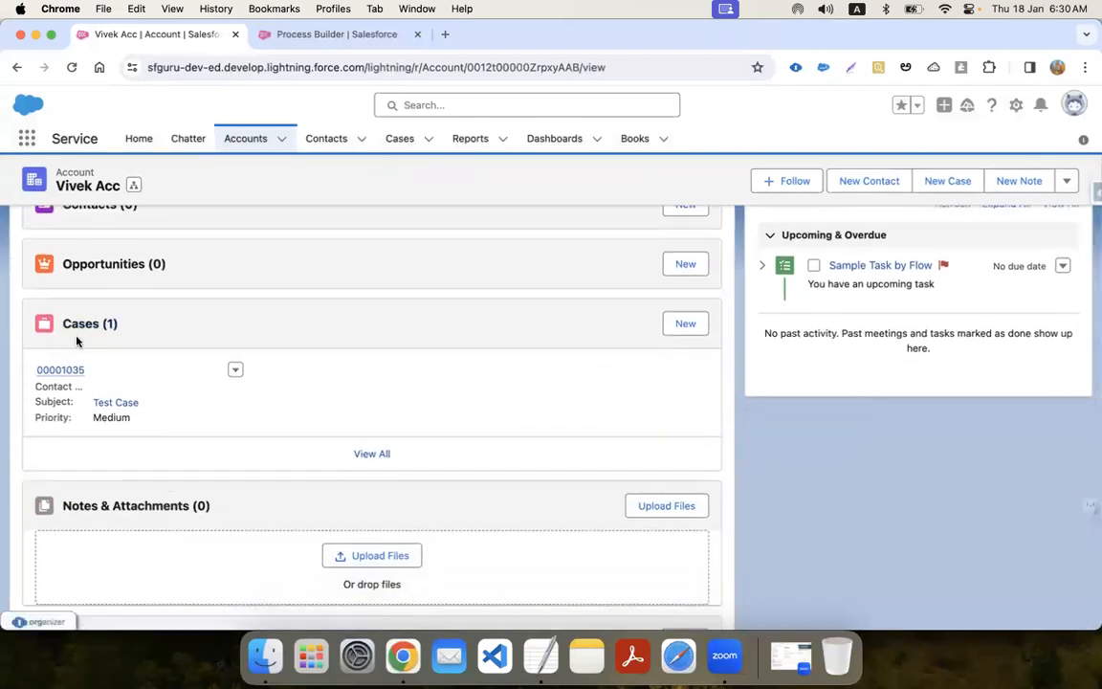
mouse_move(66, 376)
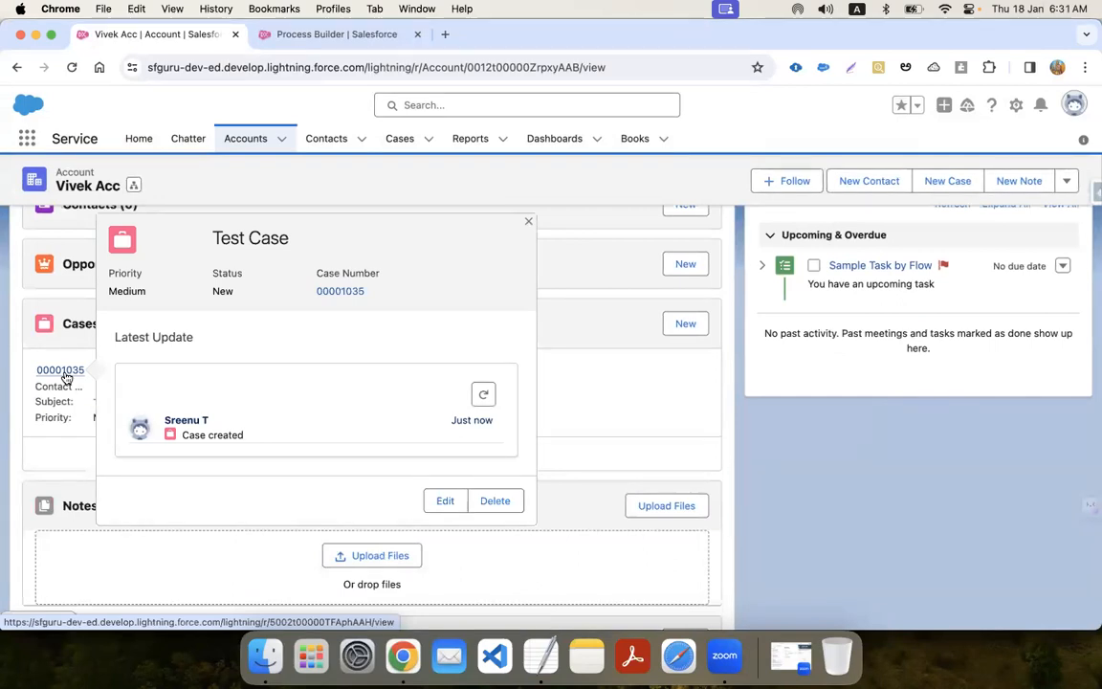
click(63, 372)
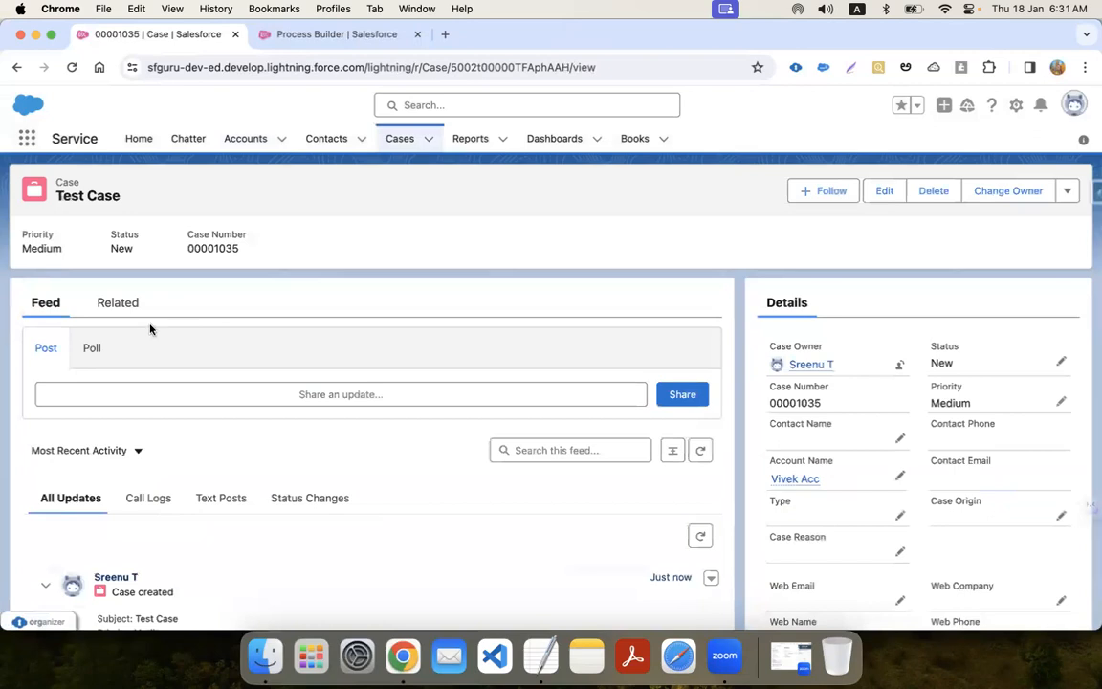
scroll(295, 512, down, 2)
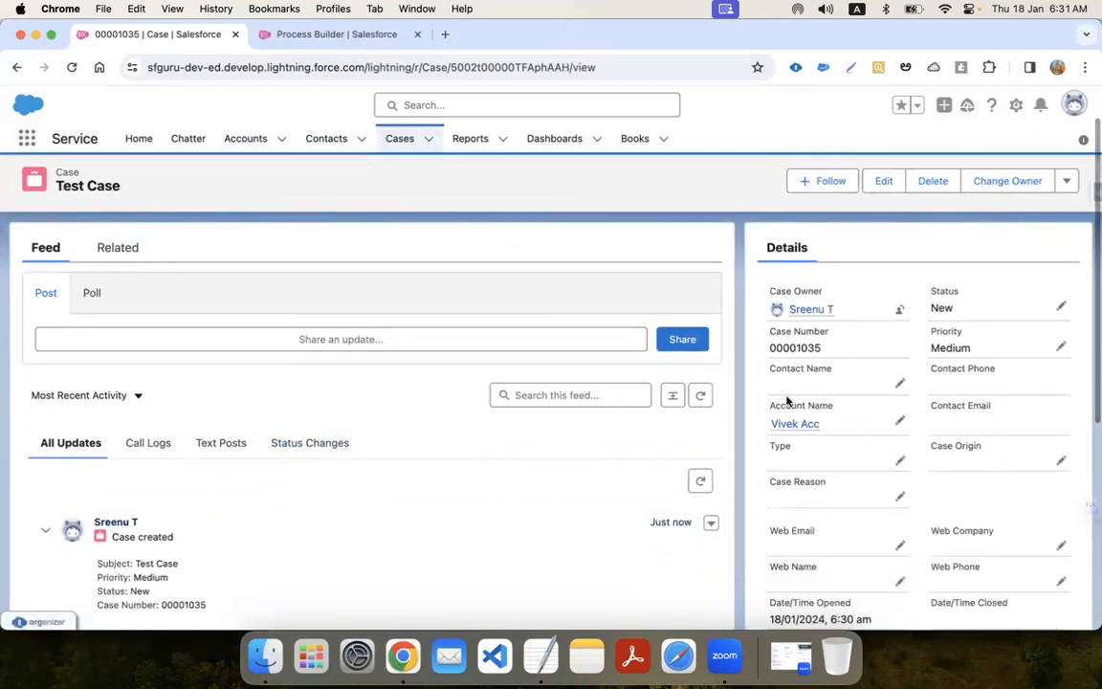
scroll(786, 400, up, 2)
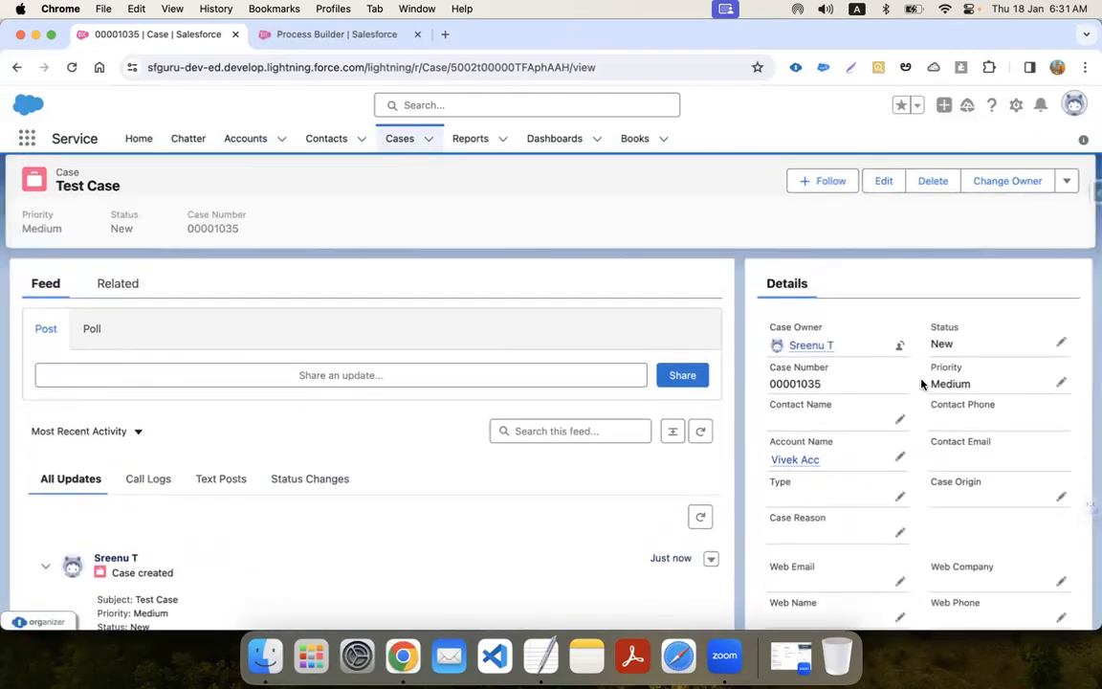
scroll(929, 479, down, 2)
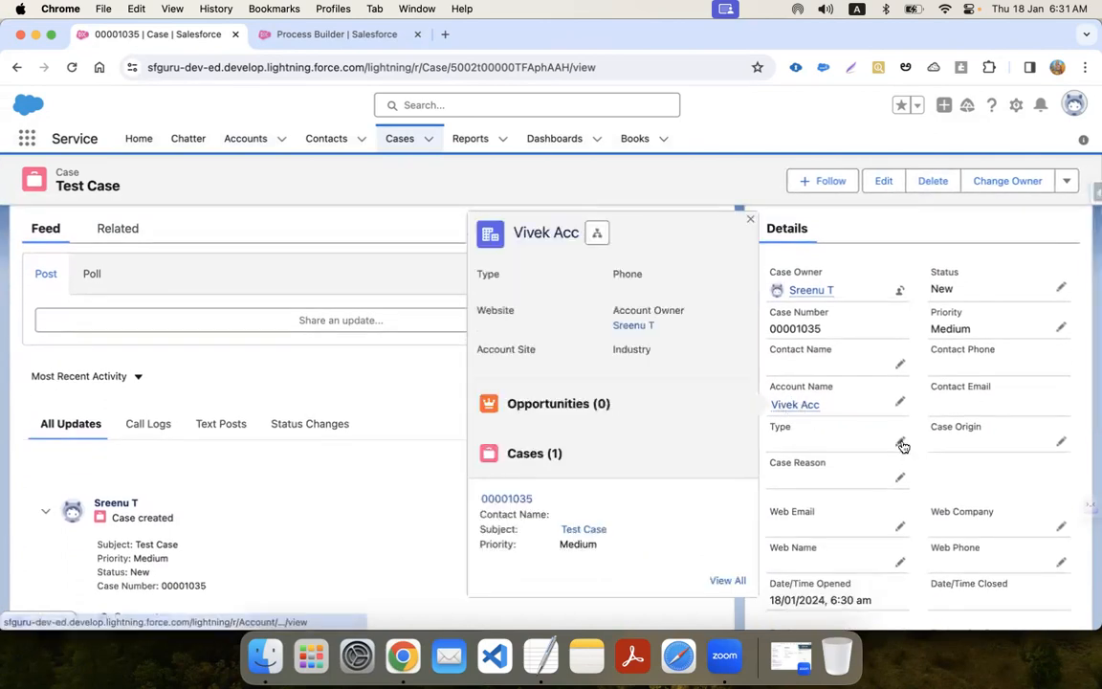
scroll(920, 456, down, 4)
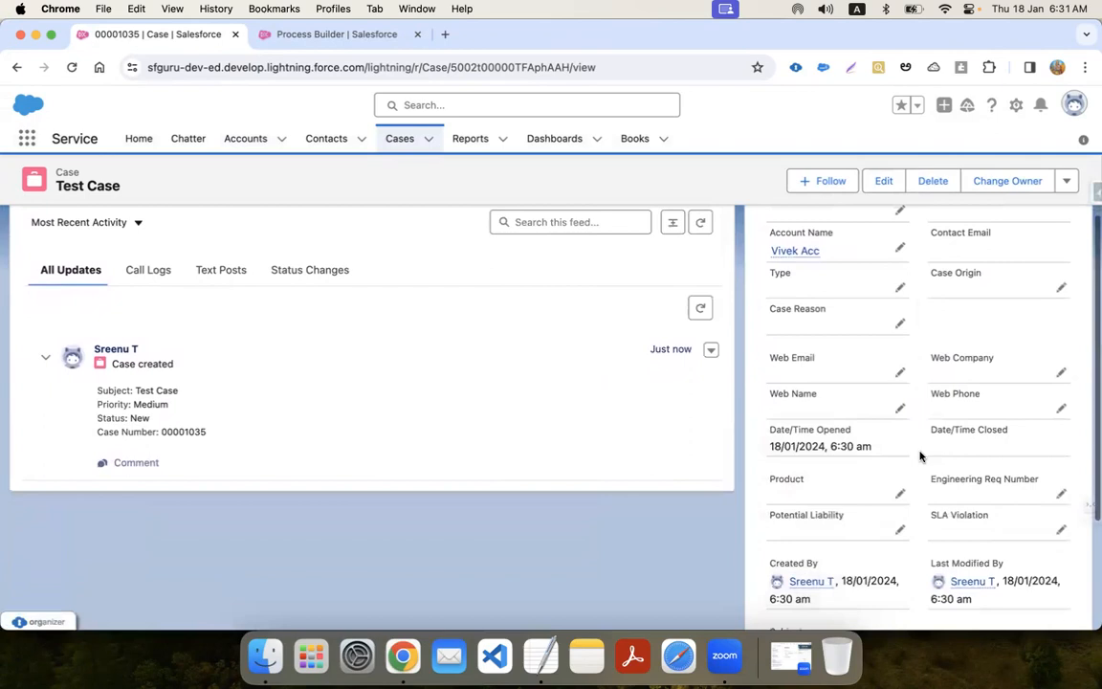
scroll(920, 457, down, 5)
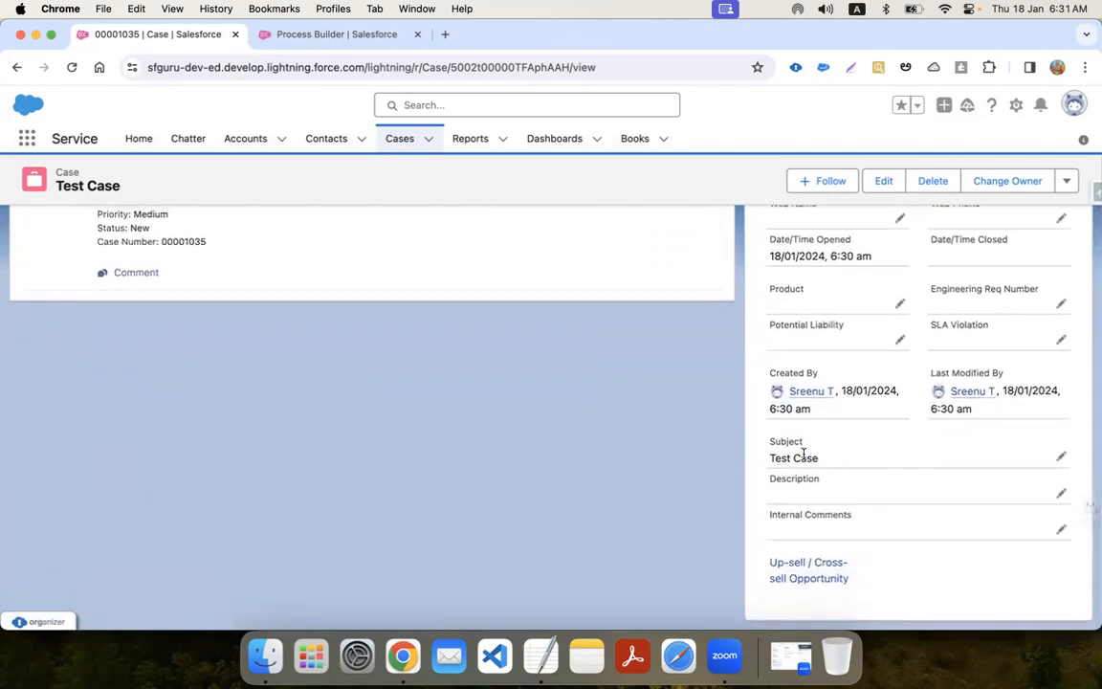
scroll(886, 461, up, 6)
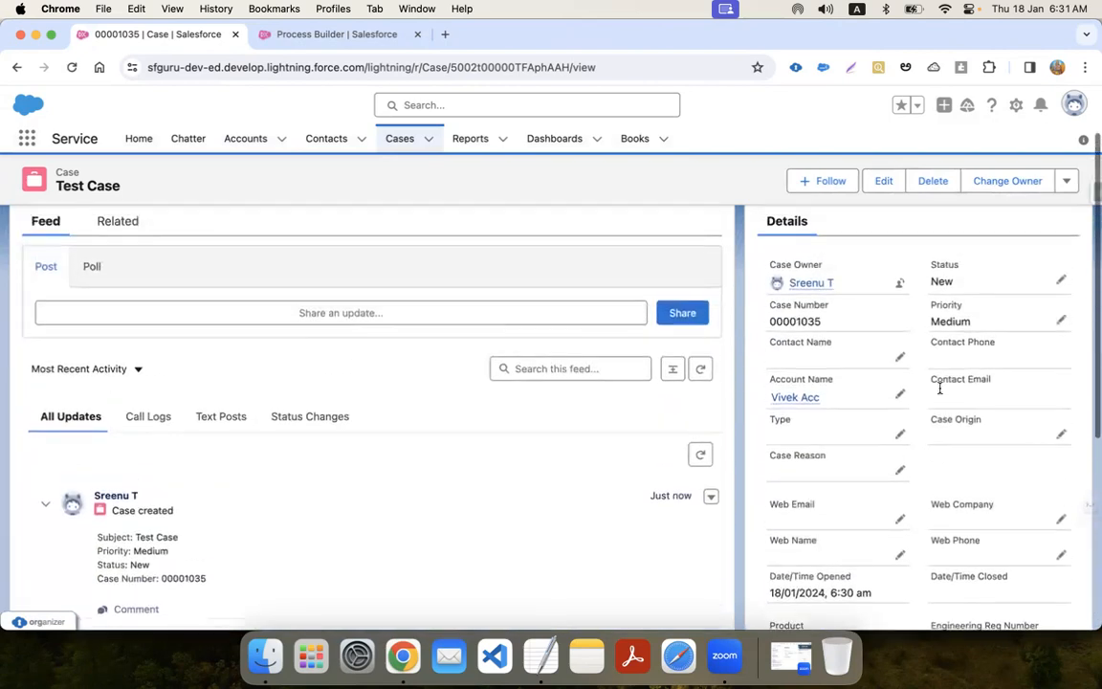
scroll(915, 366, up, 2)
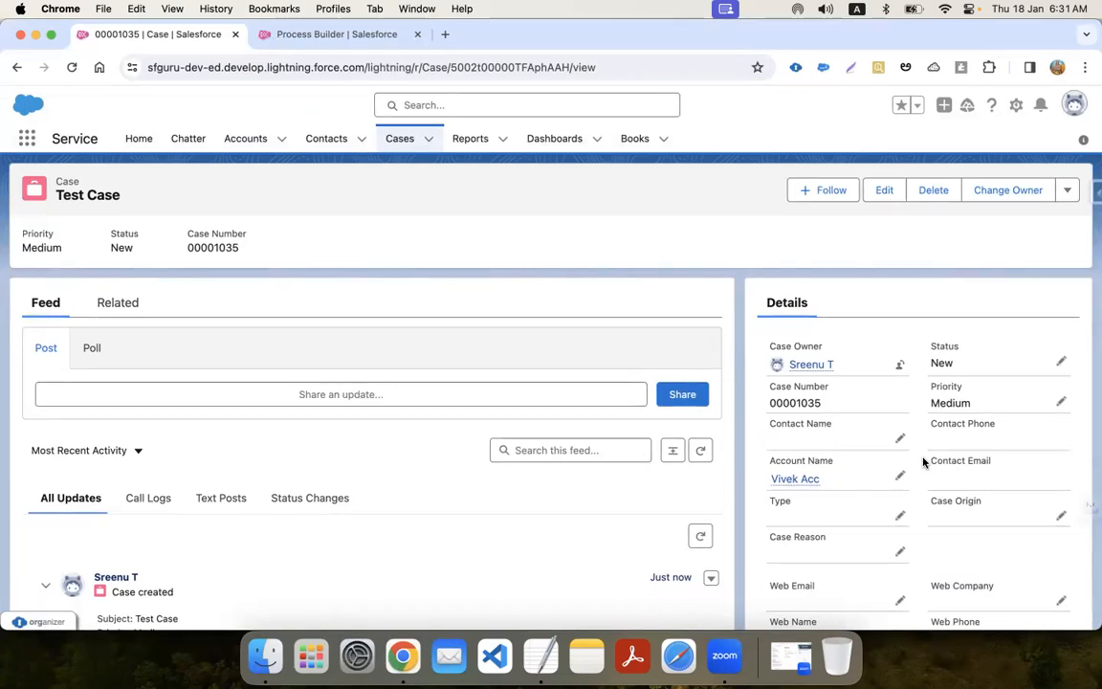
Step: Switch to the Developer Console to review the createCase method in ProcessMethod, and return to the case record
right_click(404, 656)
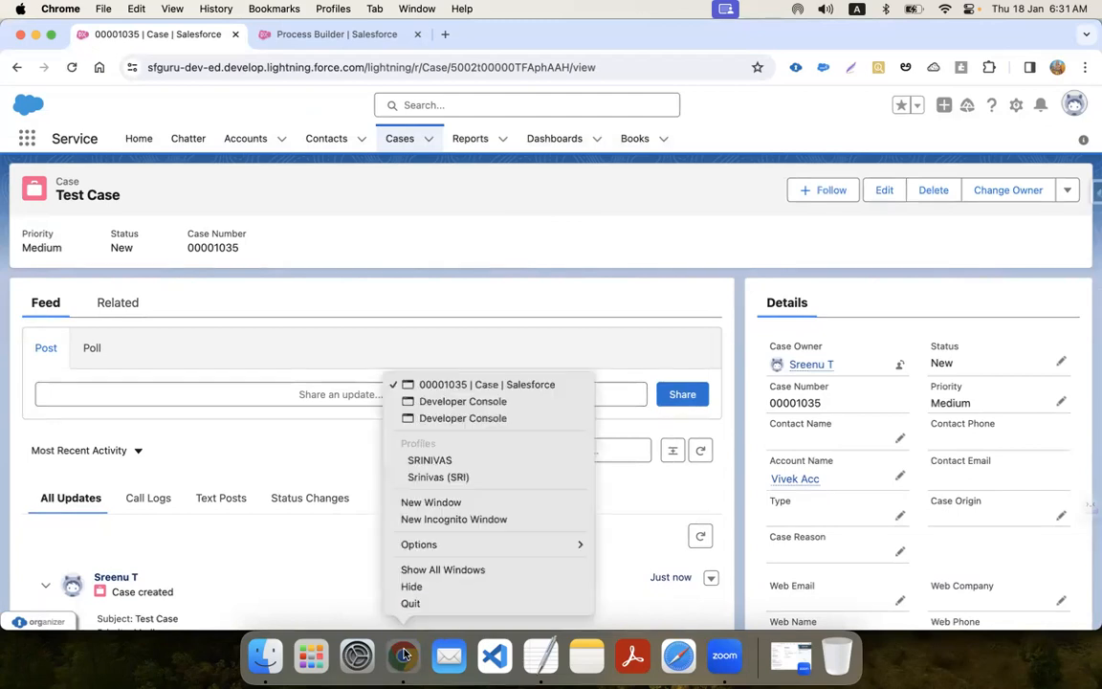
click(470, 422)
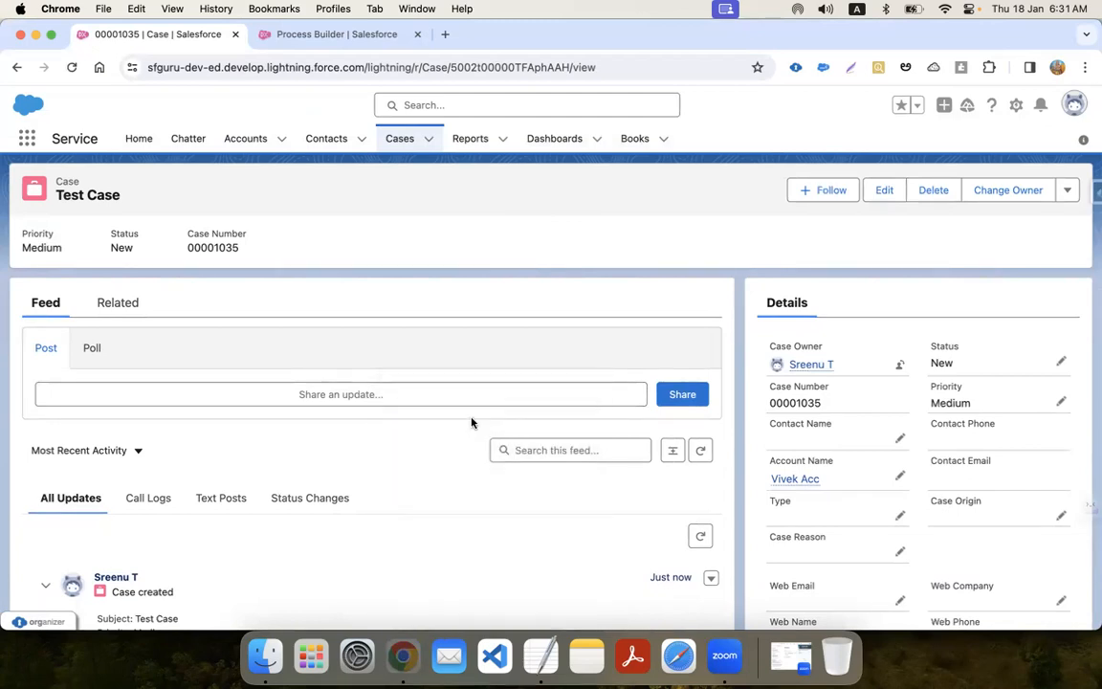
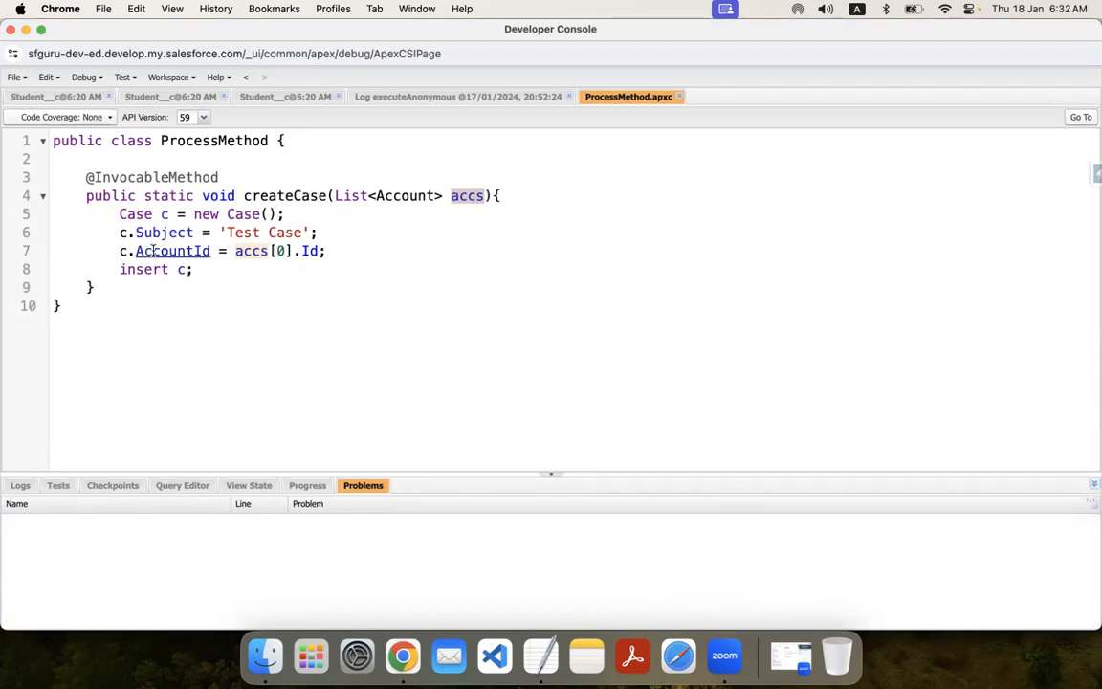
right_click(393, 654)
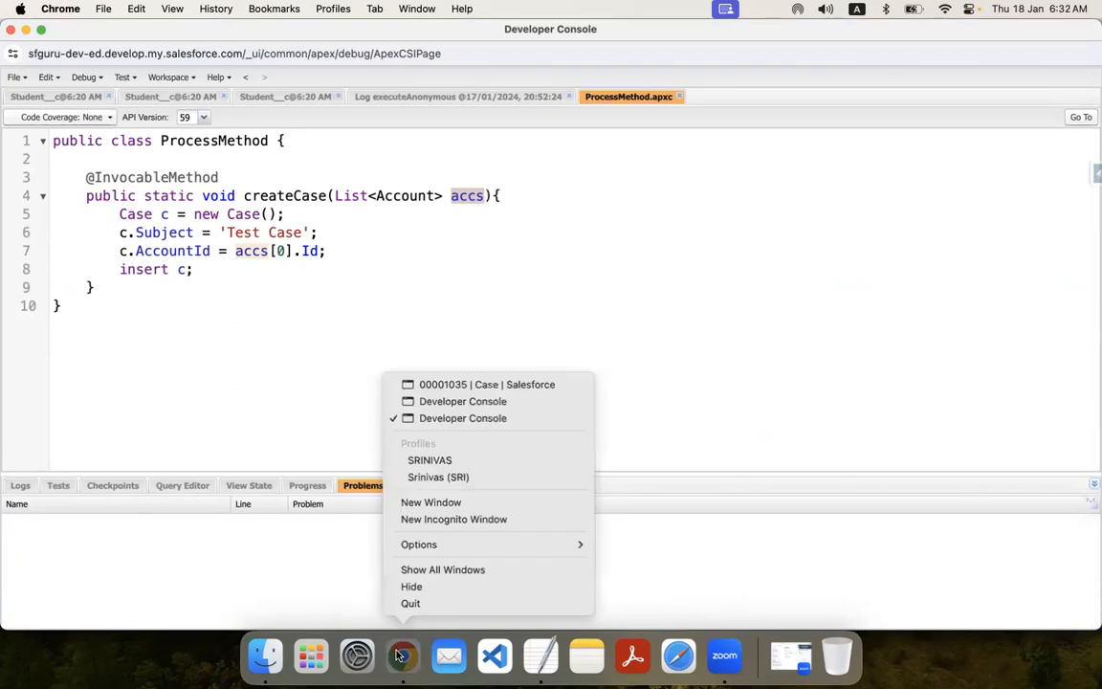
click(487, 386)
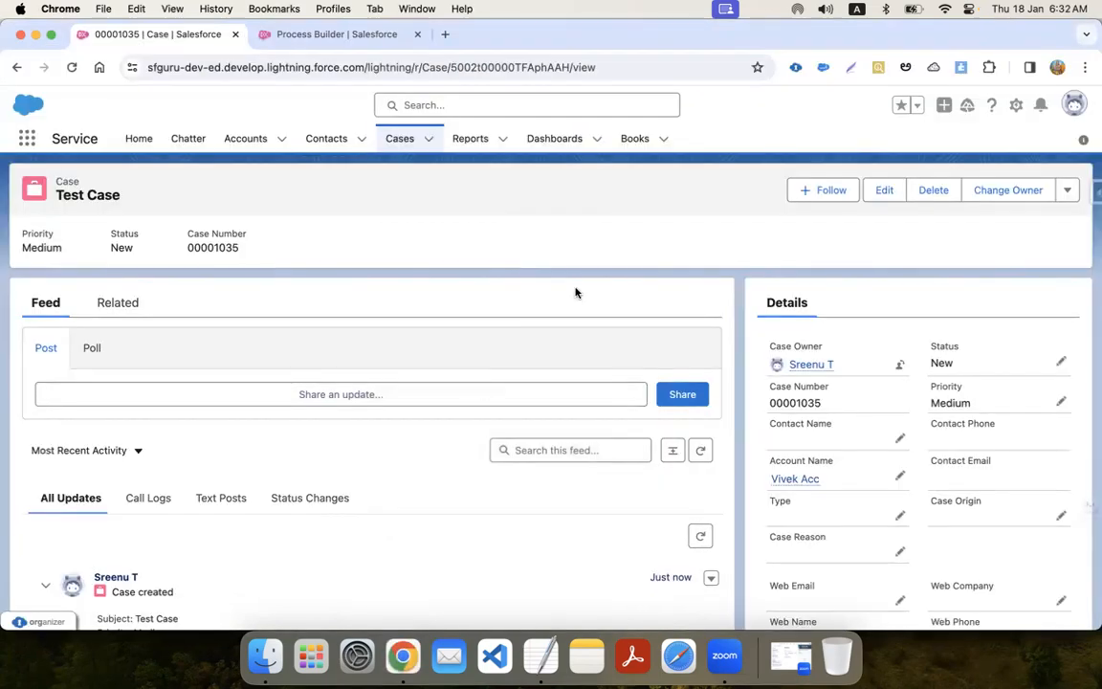
Step: Return to Process Builder, check the process's version and status in My Processes, and reopen Version 1
click(325, 36)
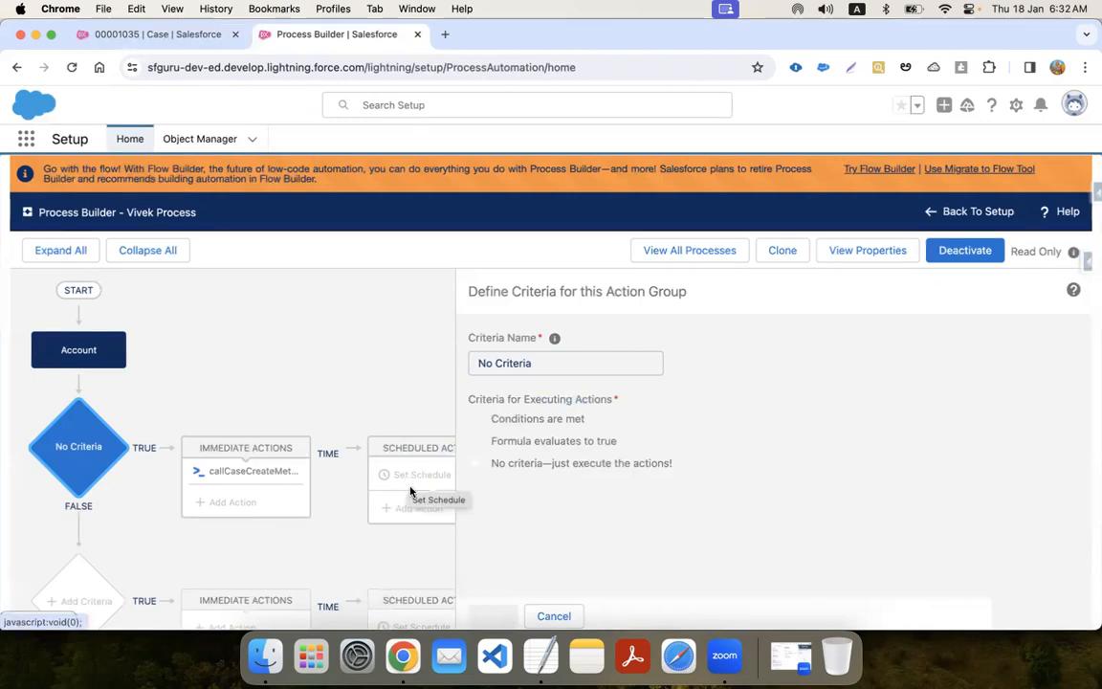
click(559, 620)
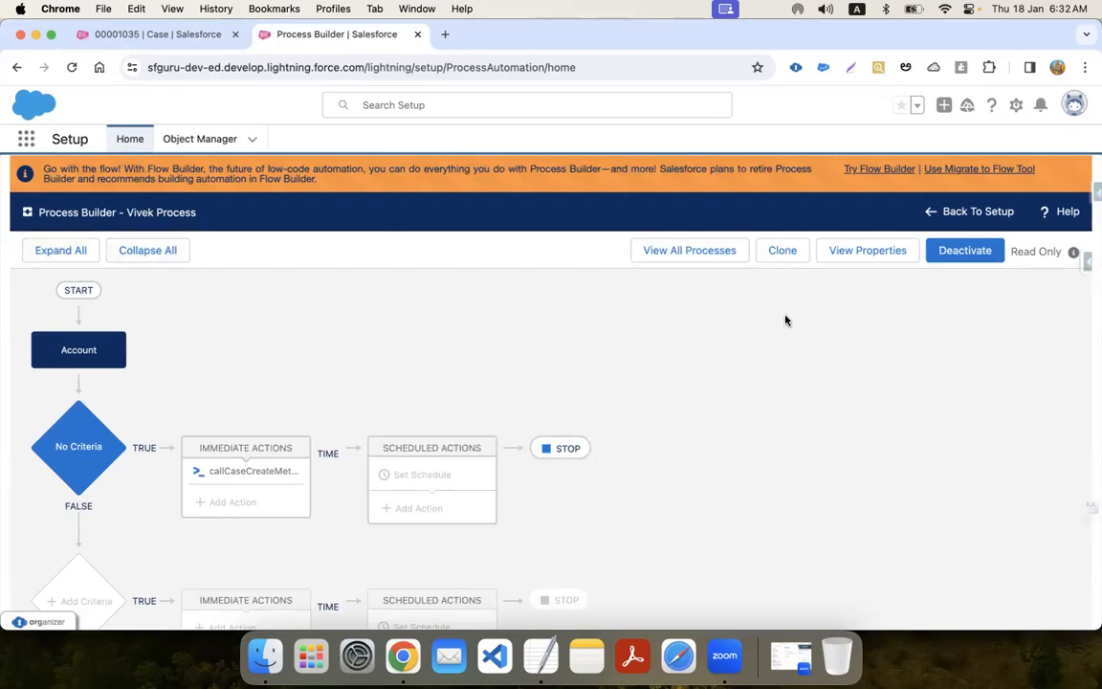
click(681, 251)
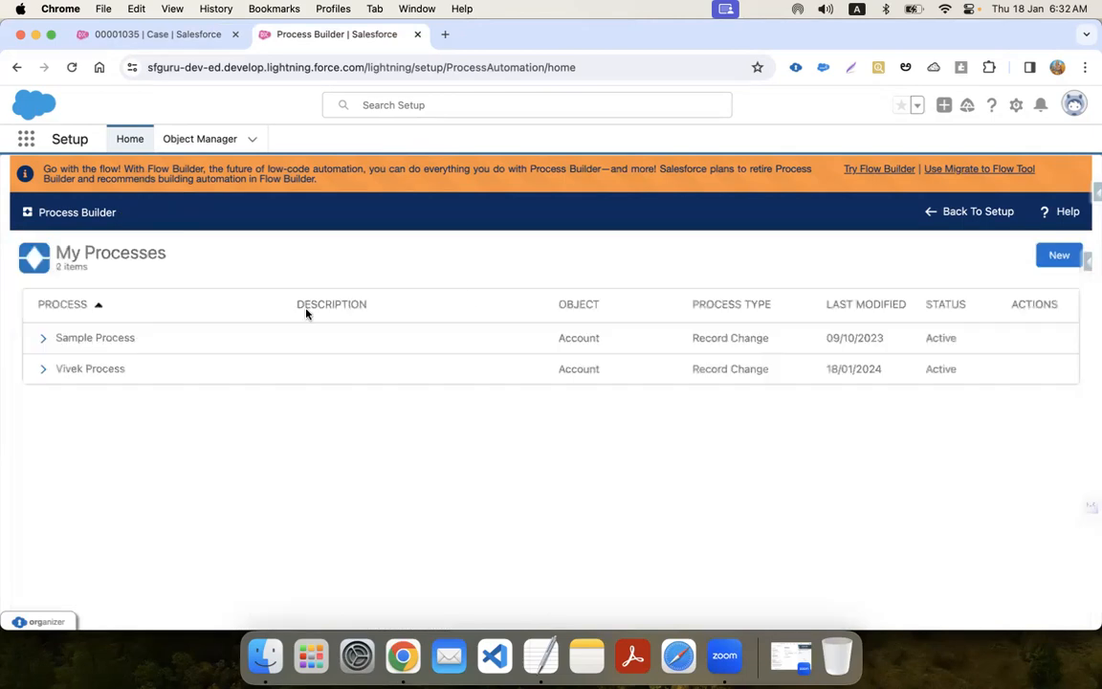
click(43, 369)
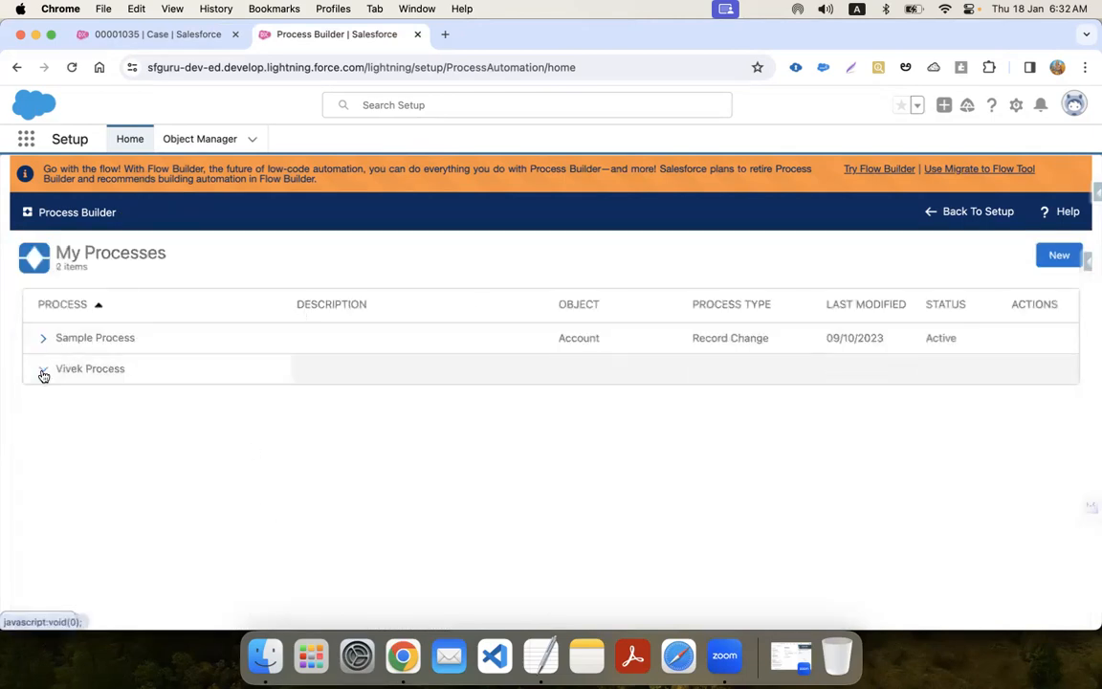
double_click(942, 399)
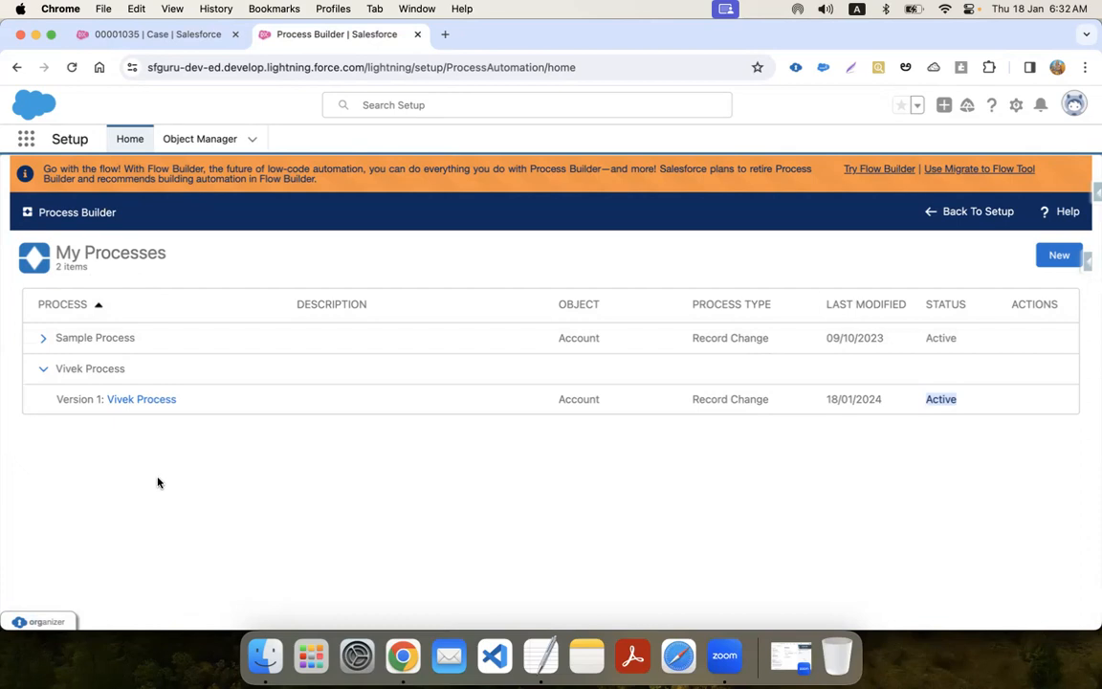
click(362, 474)
click(139, 400)
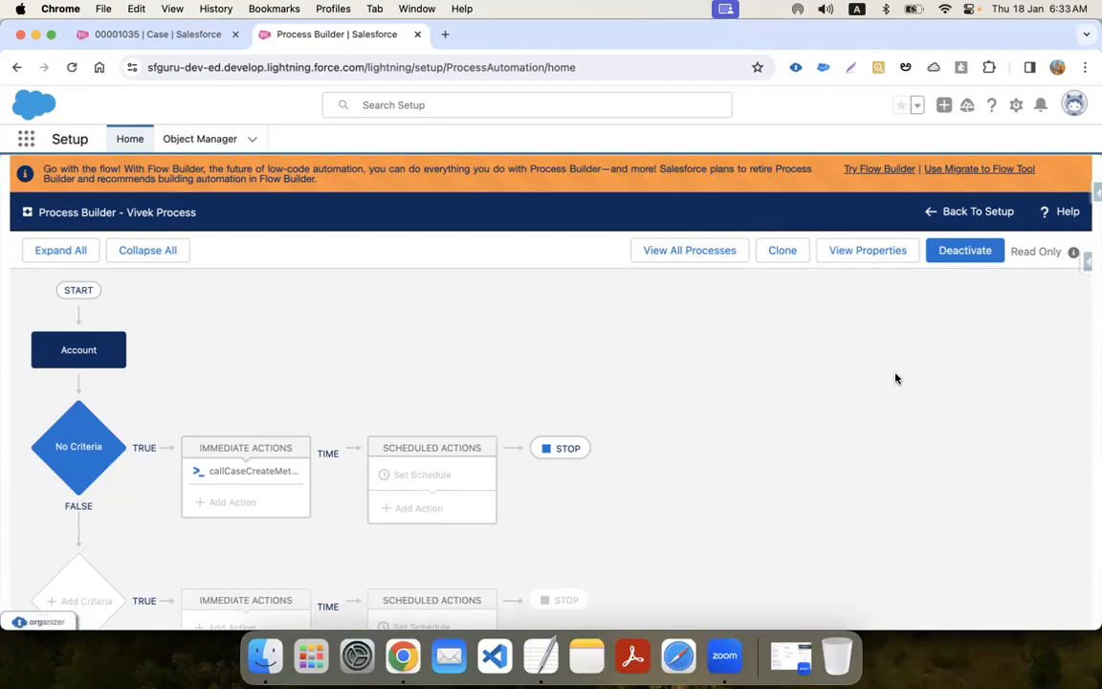
Step: Clone the active process as a version of the current process, keeping its name
click(782, 253)
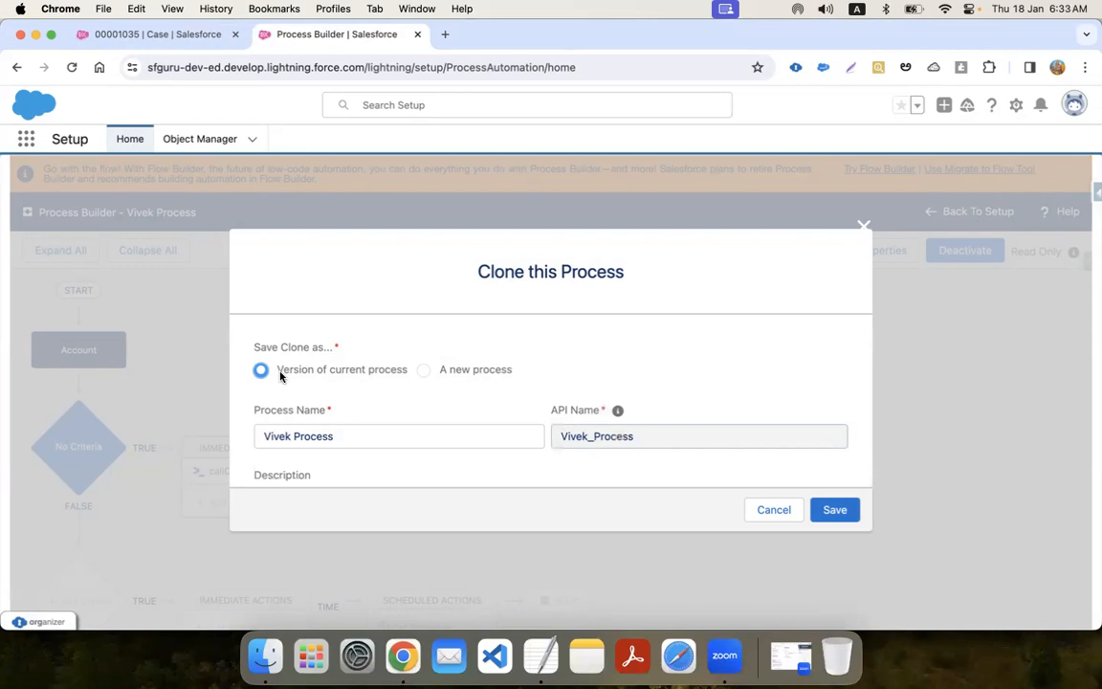
scroll(279, 375, down, 3)
scroll(279, 376, up, 3)
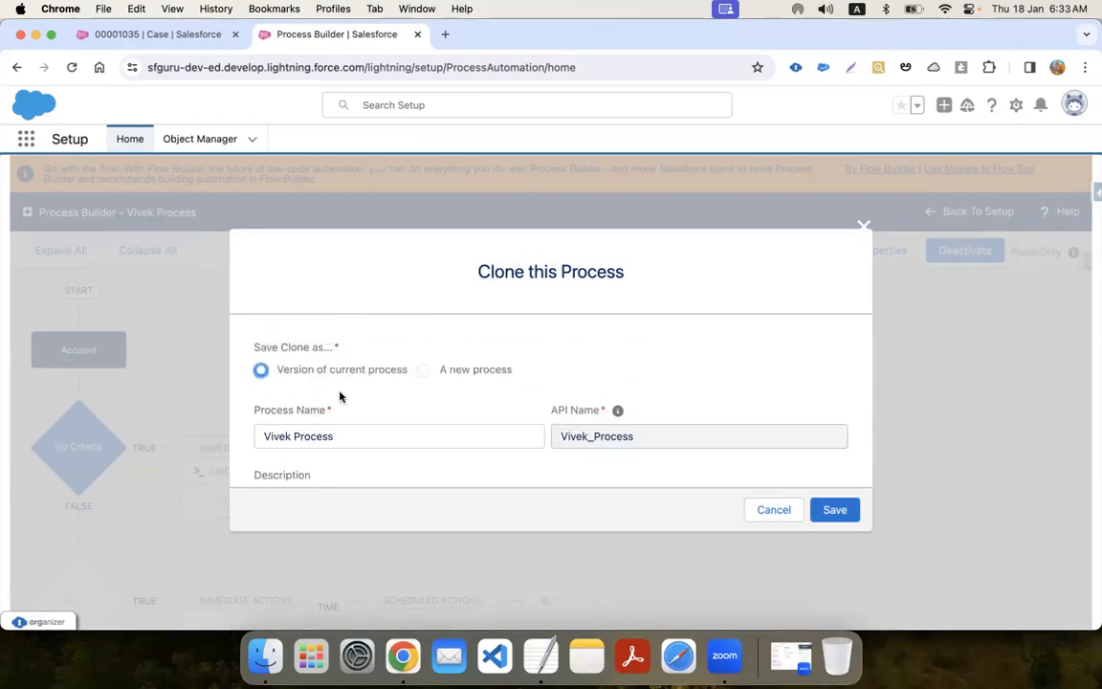
scroll(340, 396, down, 3)
scroll(340, 396, up, 3)
click(835, 511)
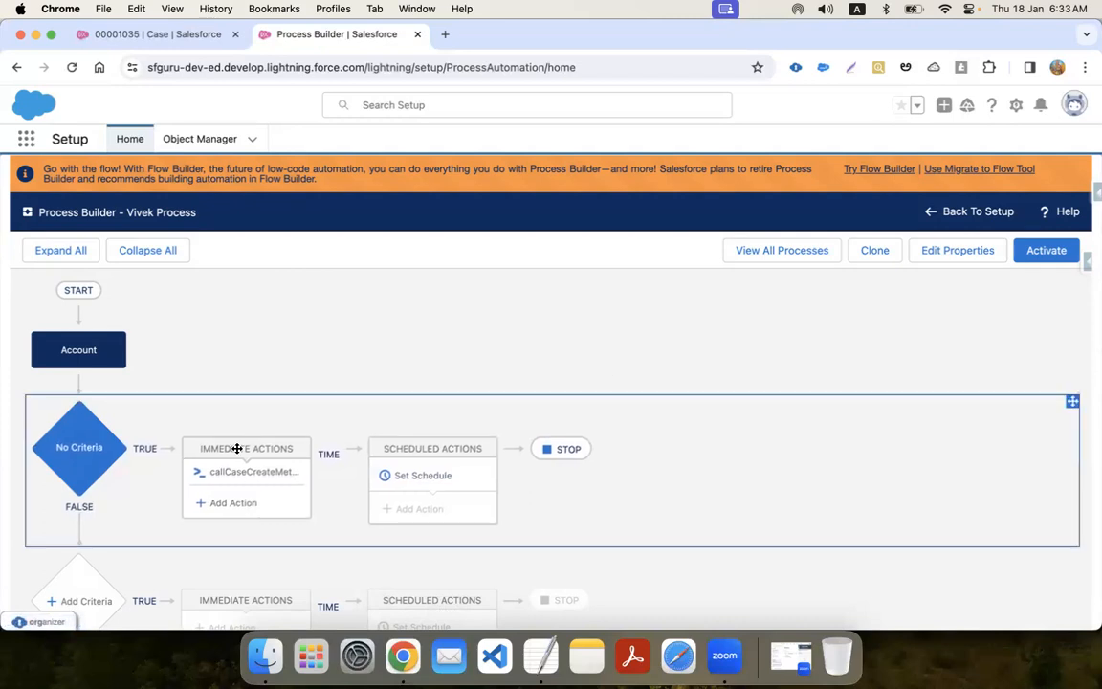
Step: Set the schedule for the No Criteria node's scheduled actions to 1 day after the account's Created Date
click(434, 475)
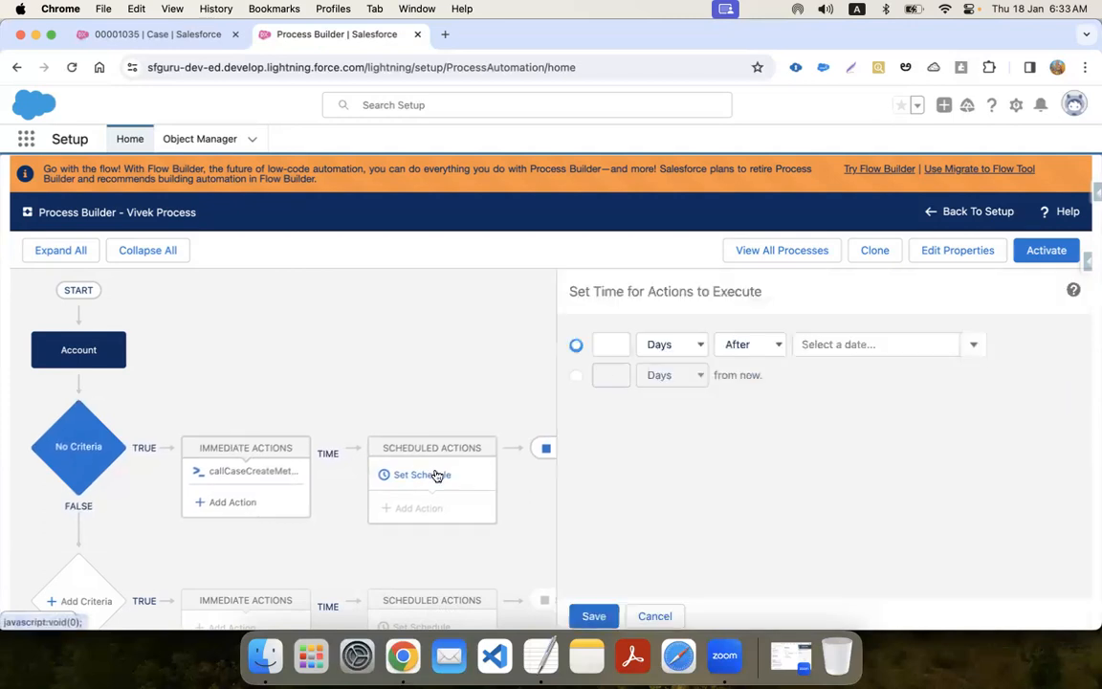
click(604, 346)
text(1)
click(868, 346)
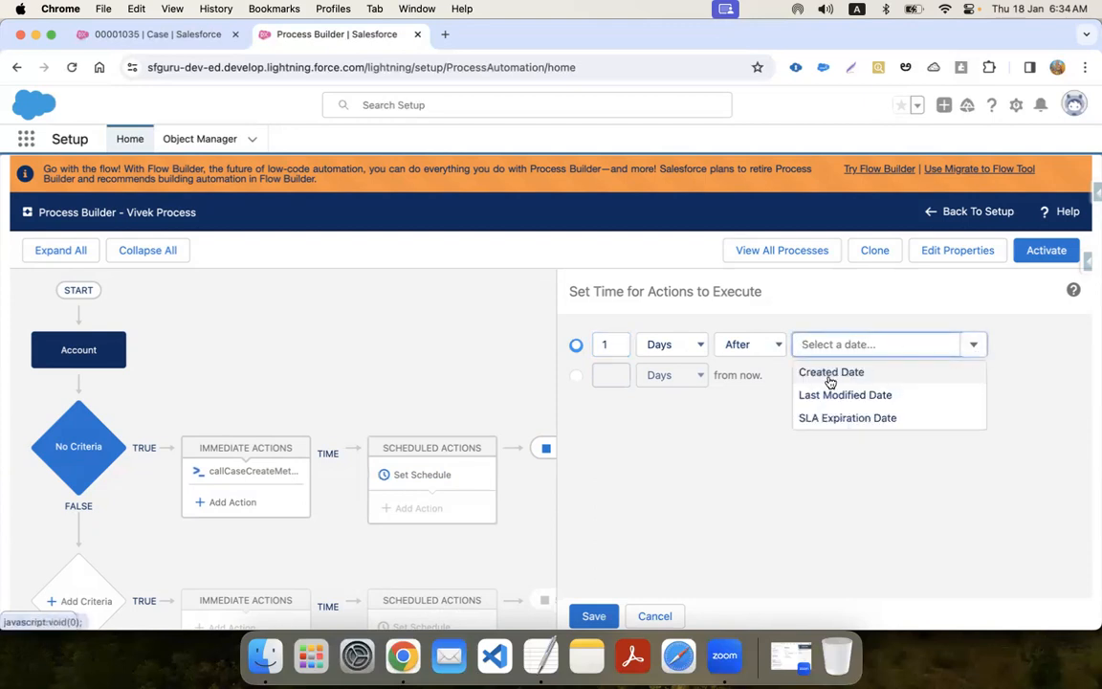
click(830, 375)
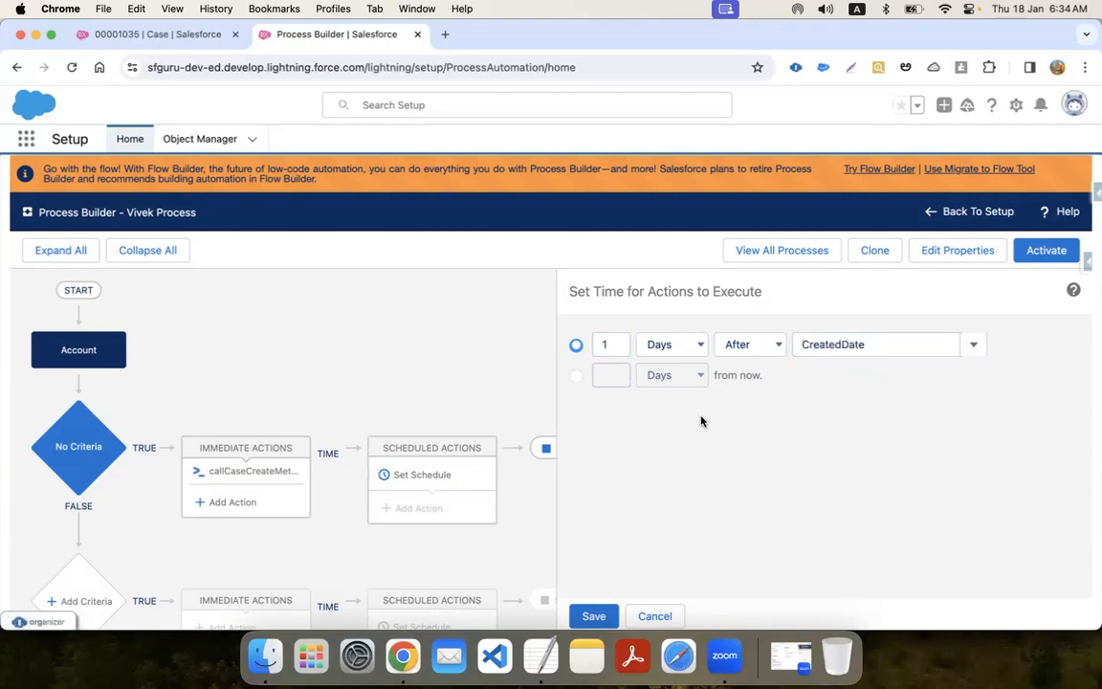
Step: Open the test case's account and show all its data in Salesforce Inspector, filtering the fields by "date"
click(969, 345)
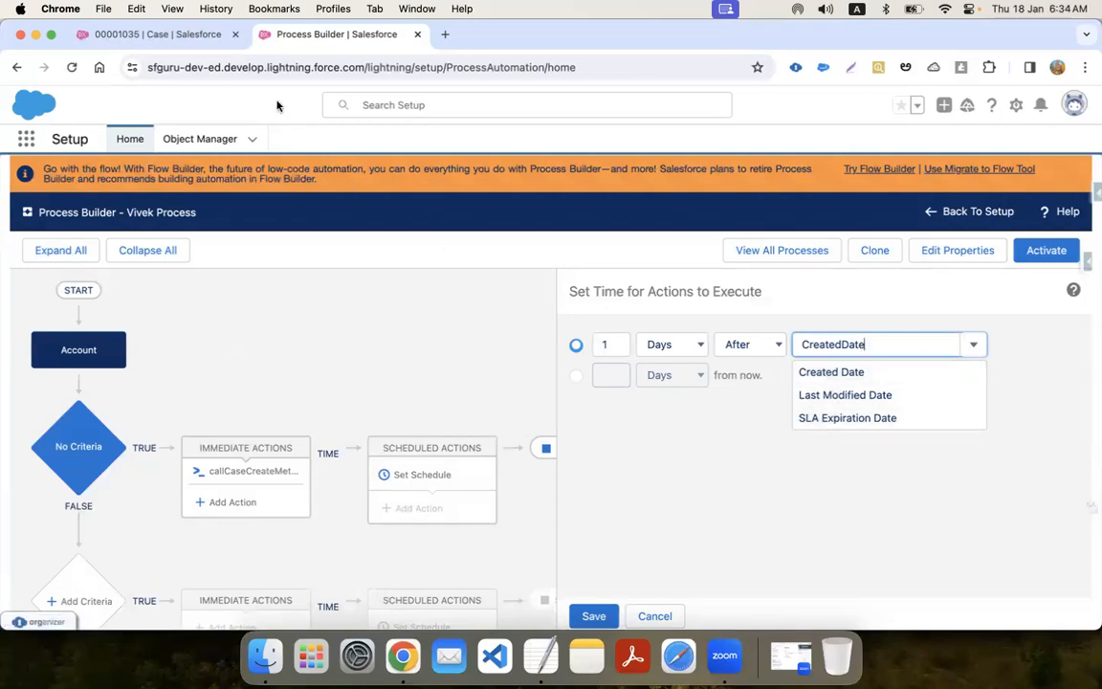
click(166, 35)
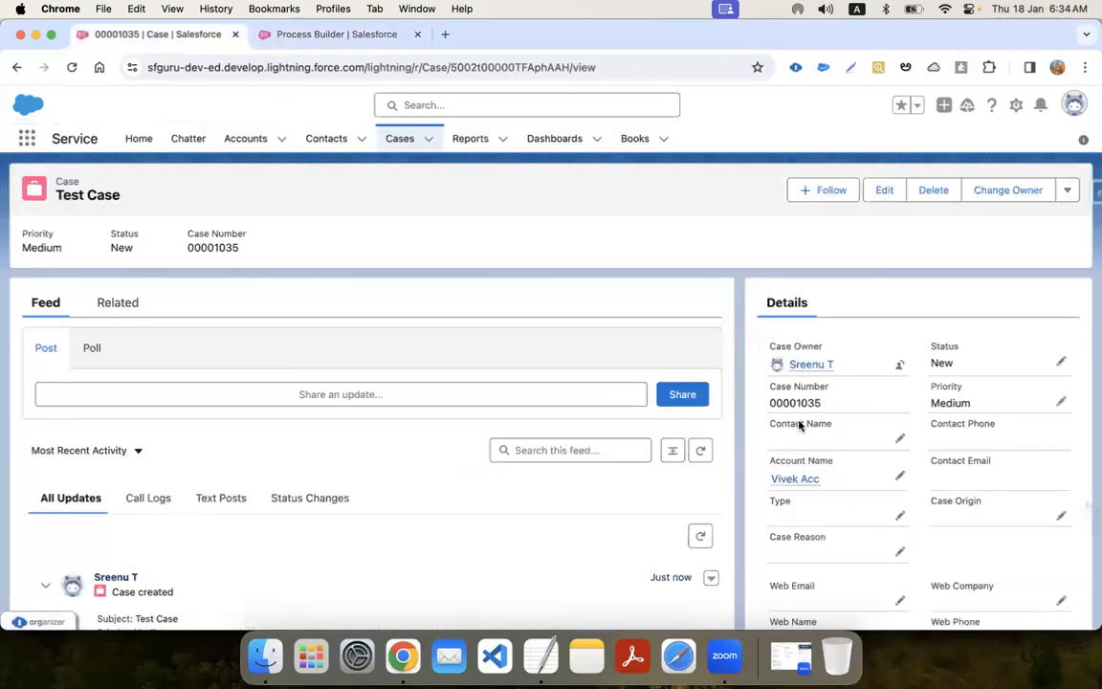
click(798, 481)
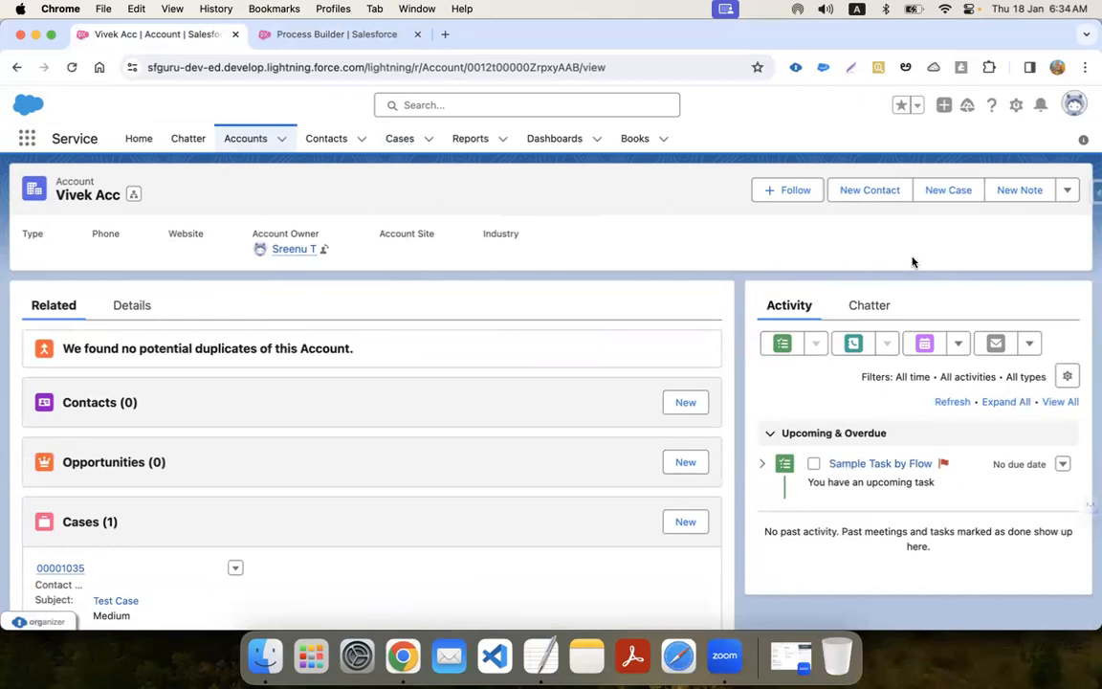
click(1093, 193)
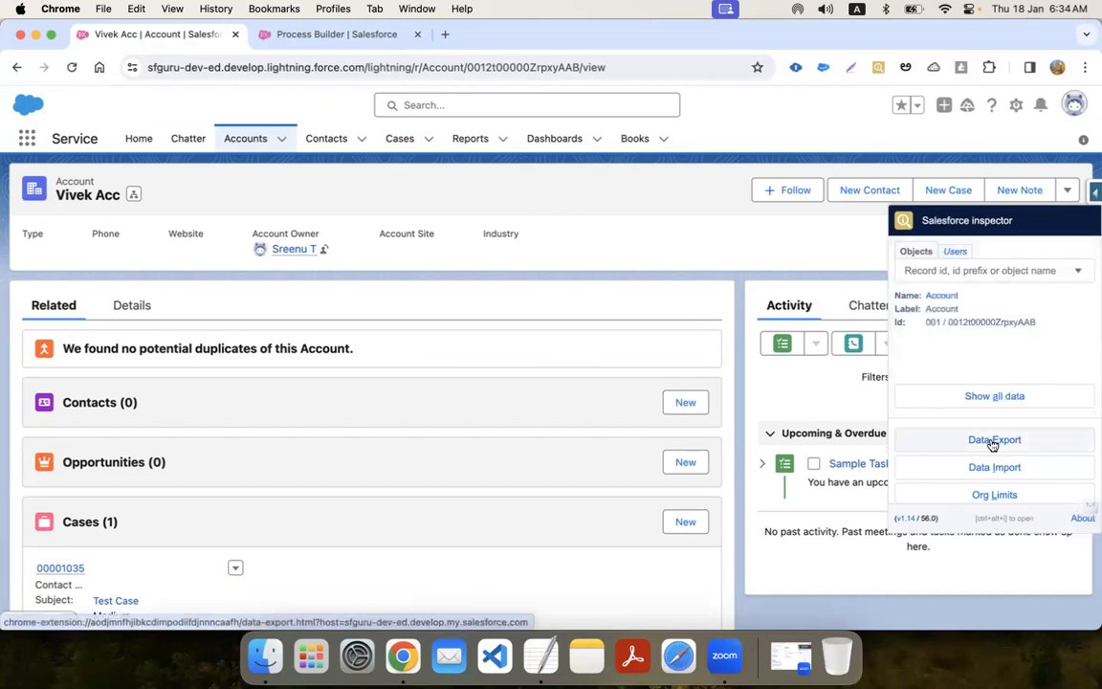
click(998, 404)
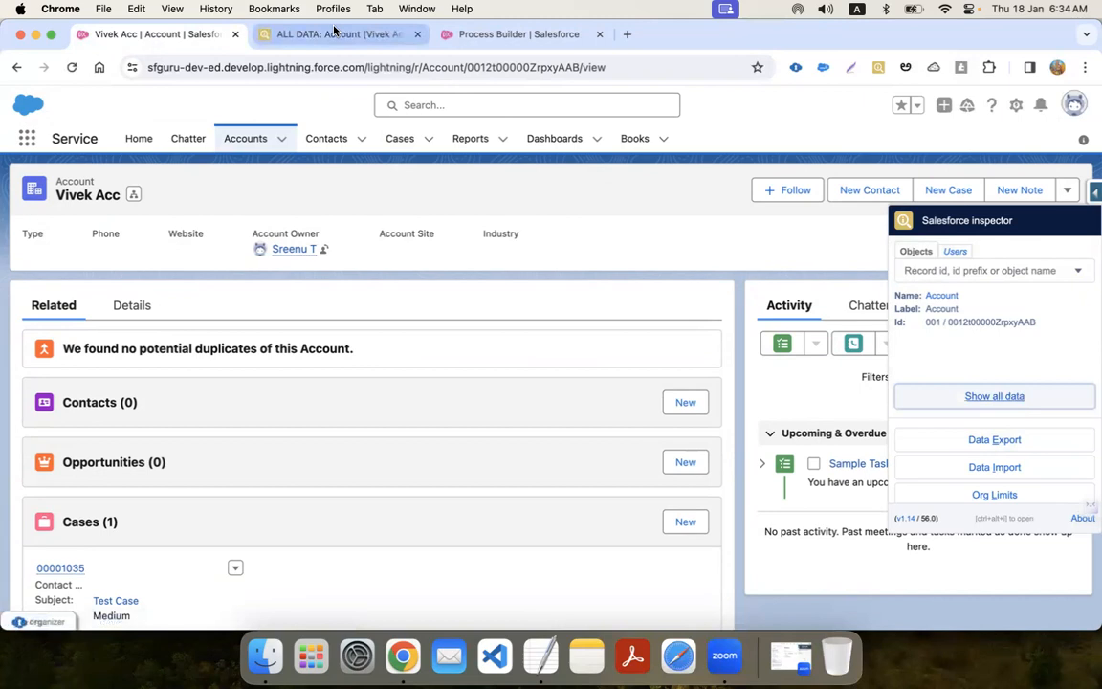
click(333, 31)
text(date)
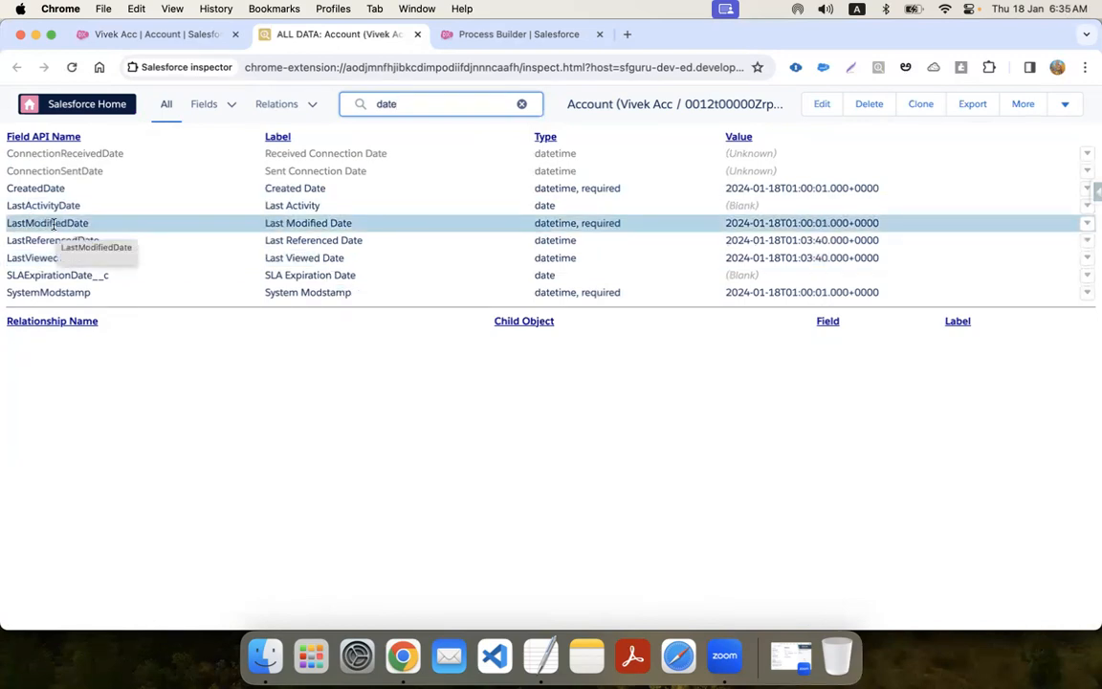
text(e)
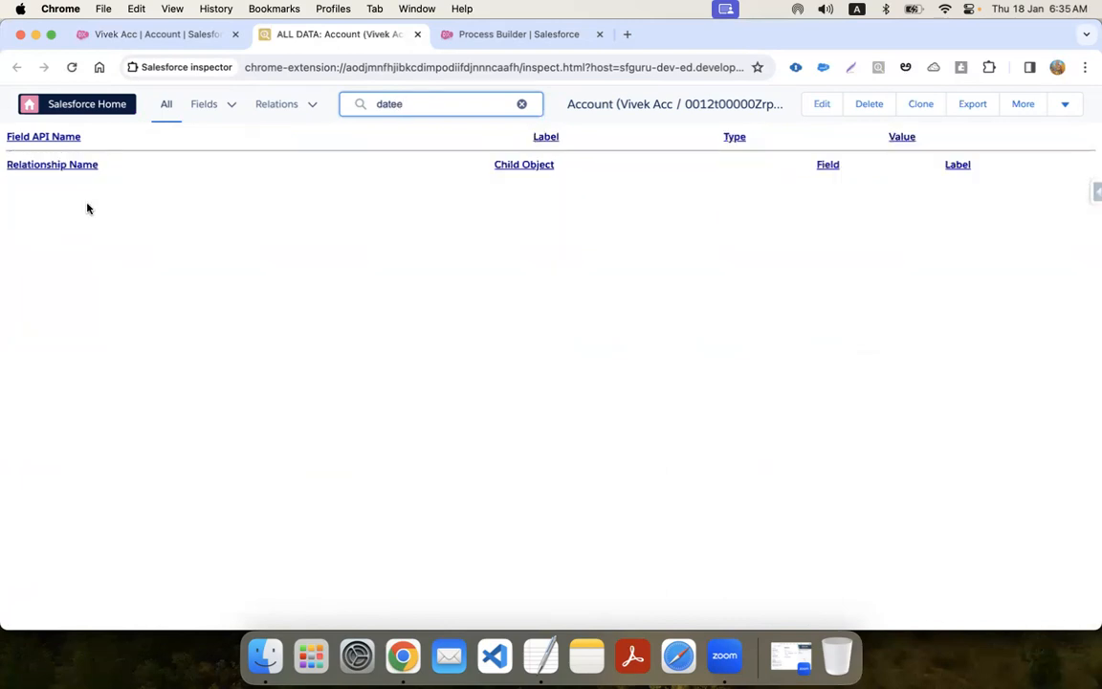
key(BackSpace)
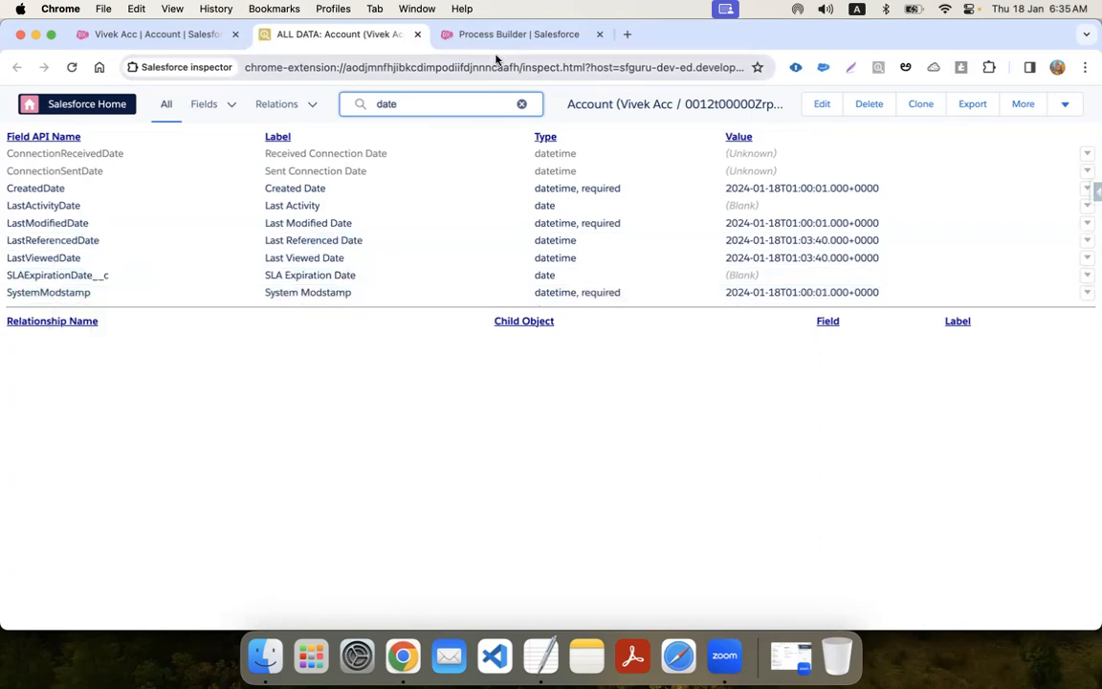
Step: Compare the schedule's date options in Process Builder with the account's date fields, reselect Created Date and save the schedule
click(512, 35)
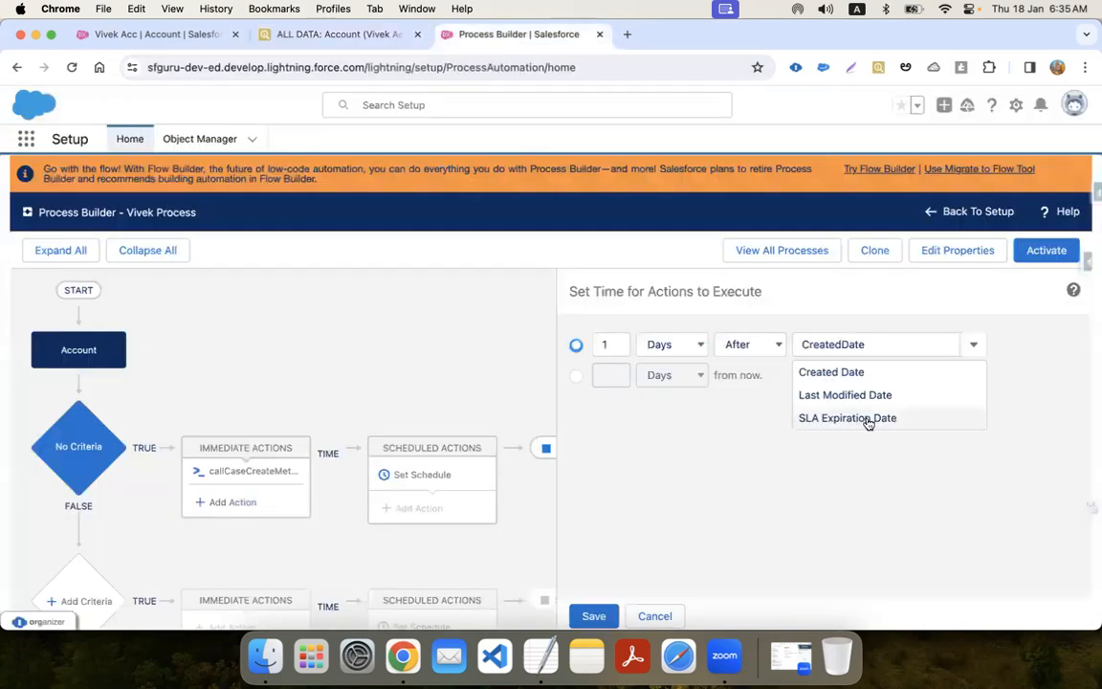
click(319, 35)
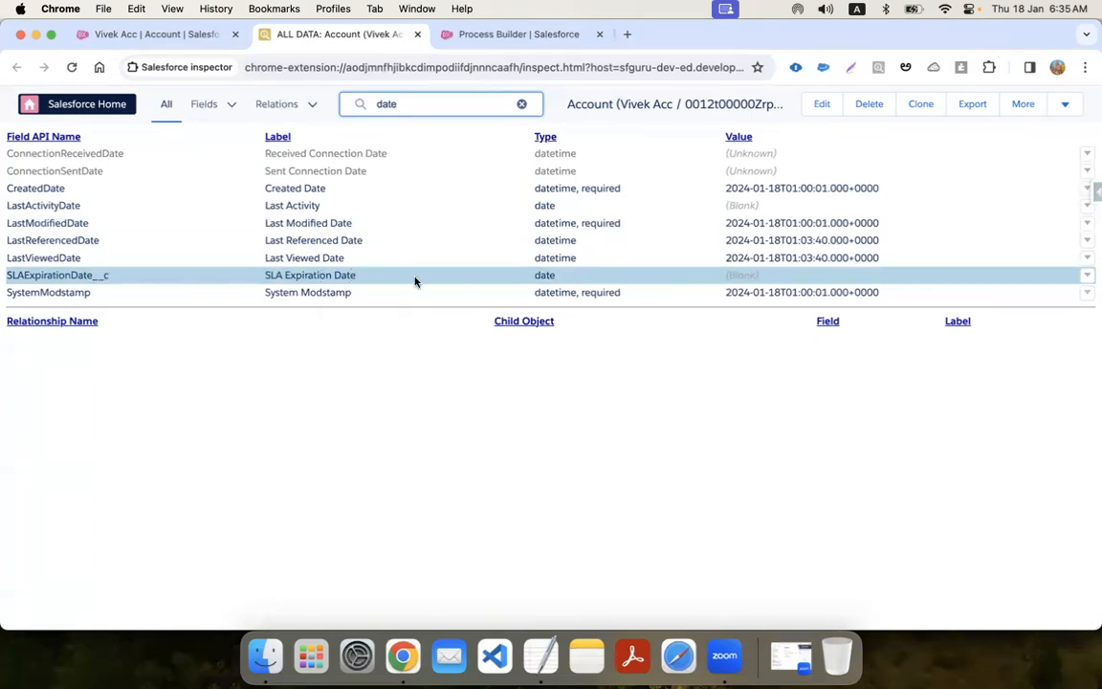
click(497, 34)
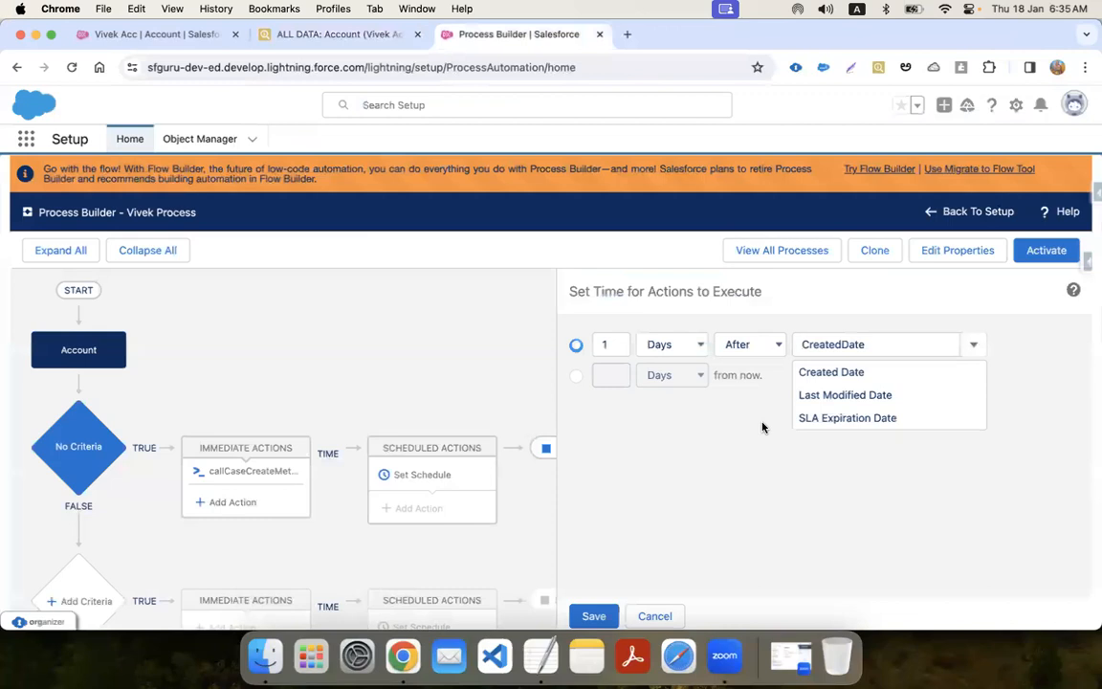
click(861, 371)
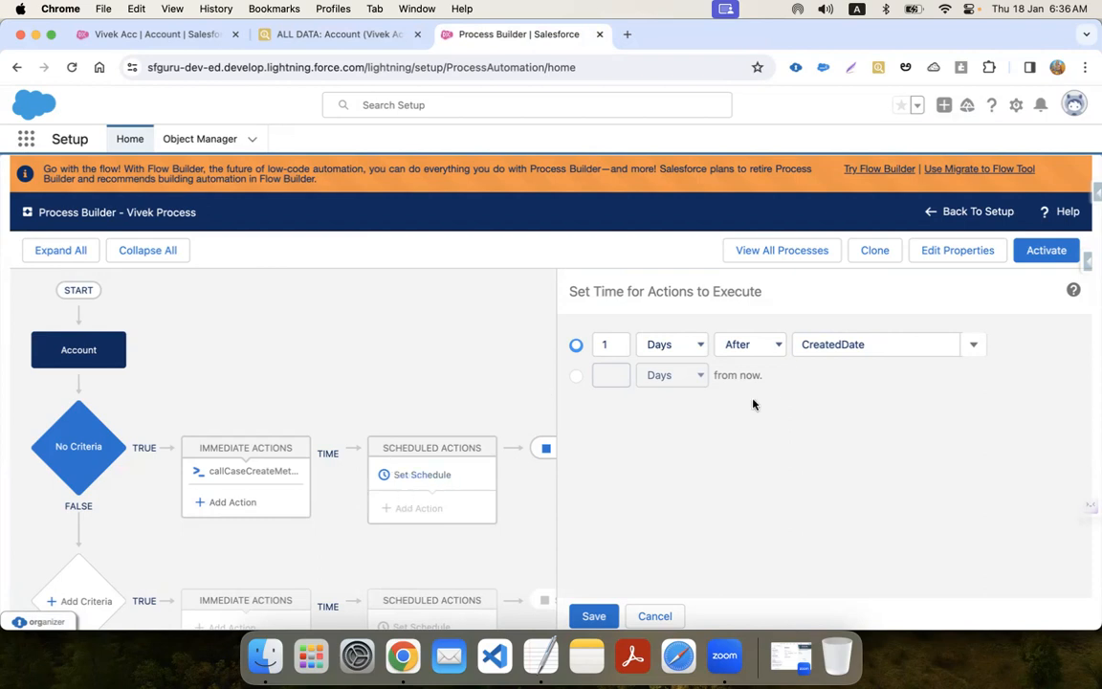
click(867, 340)
click(594, 615)
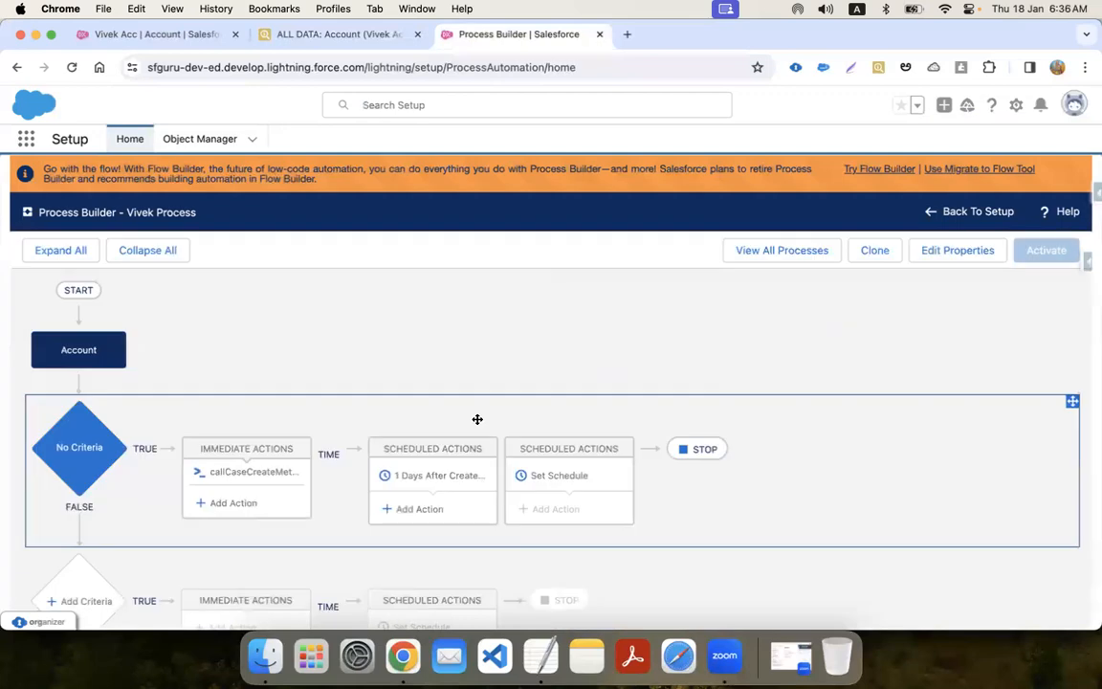
Step: Add an Email Alerts action to the one-day schedule and assign the Vivek_Mail_Alert email alert to it
click(421, 515)
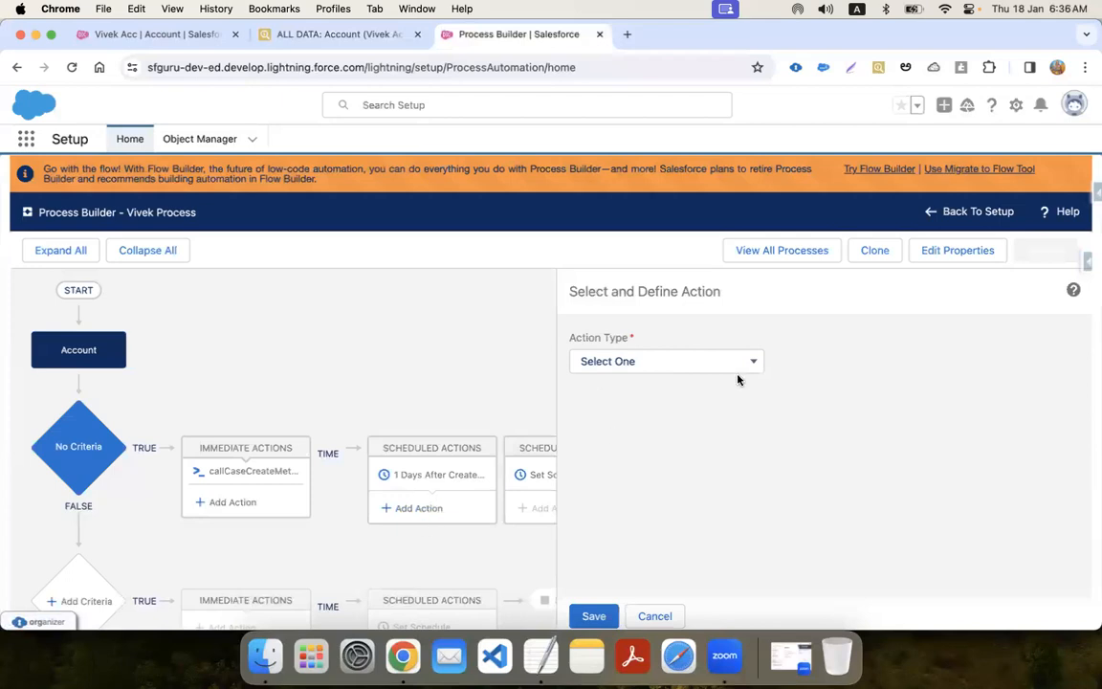
click(651, 613)
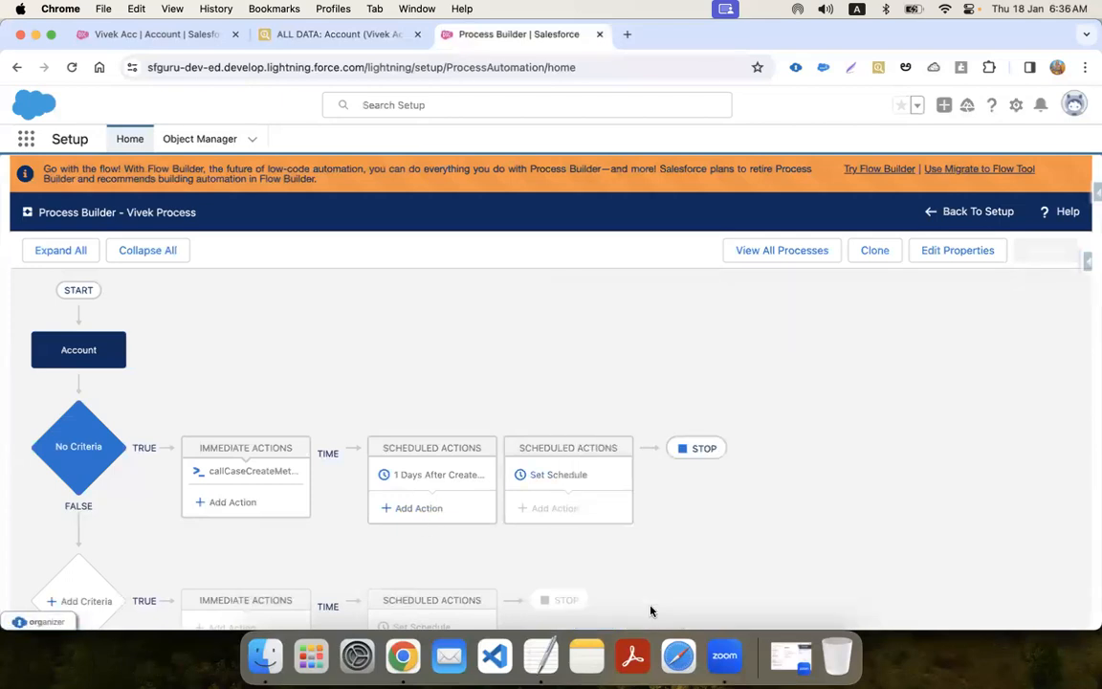
click(407, 510)
click(728, 371)
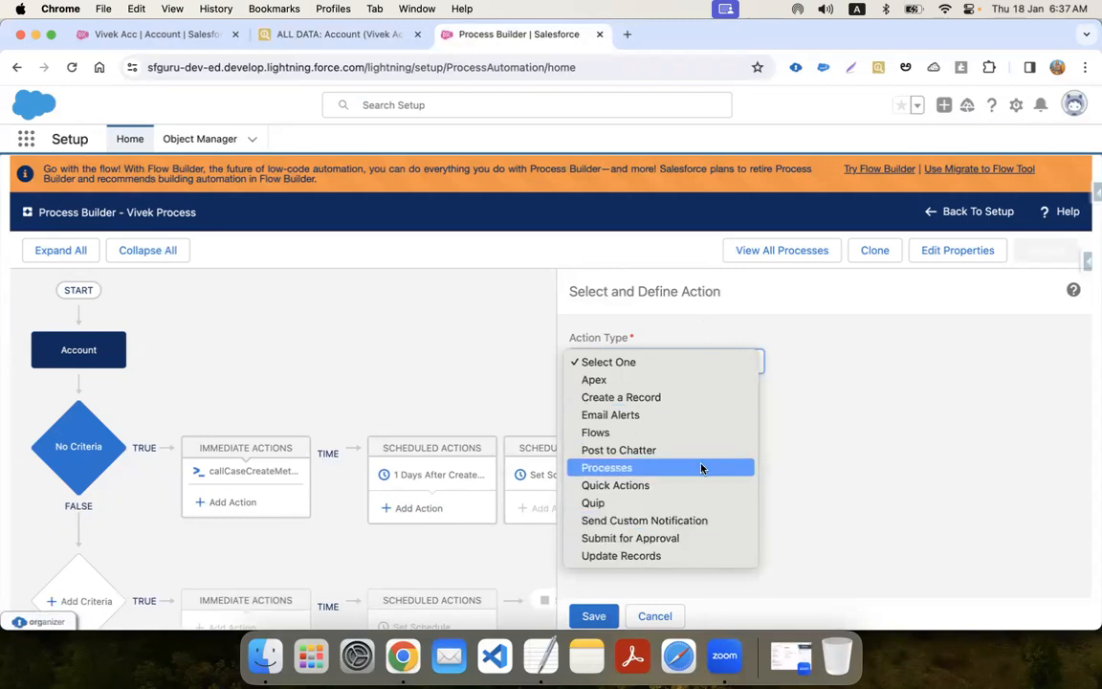
click(654, 416)
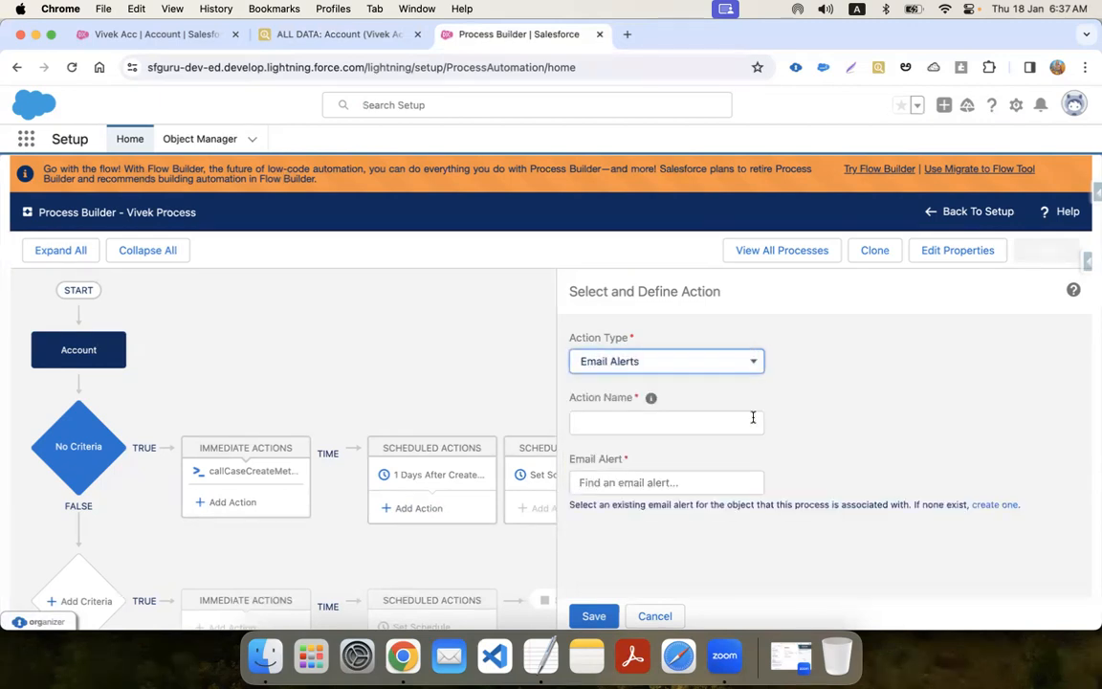
click(661, 482)
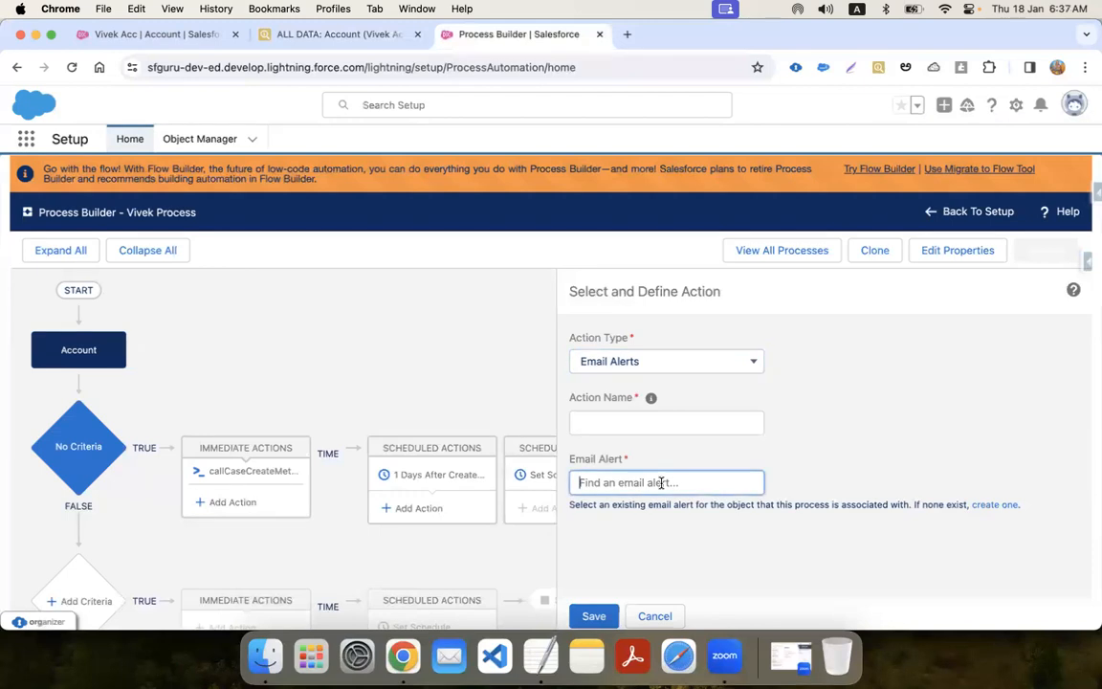
text(viv)
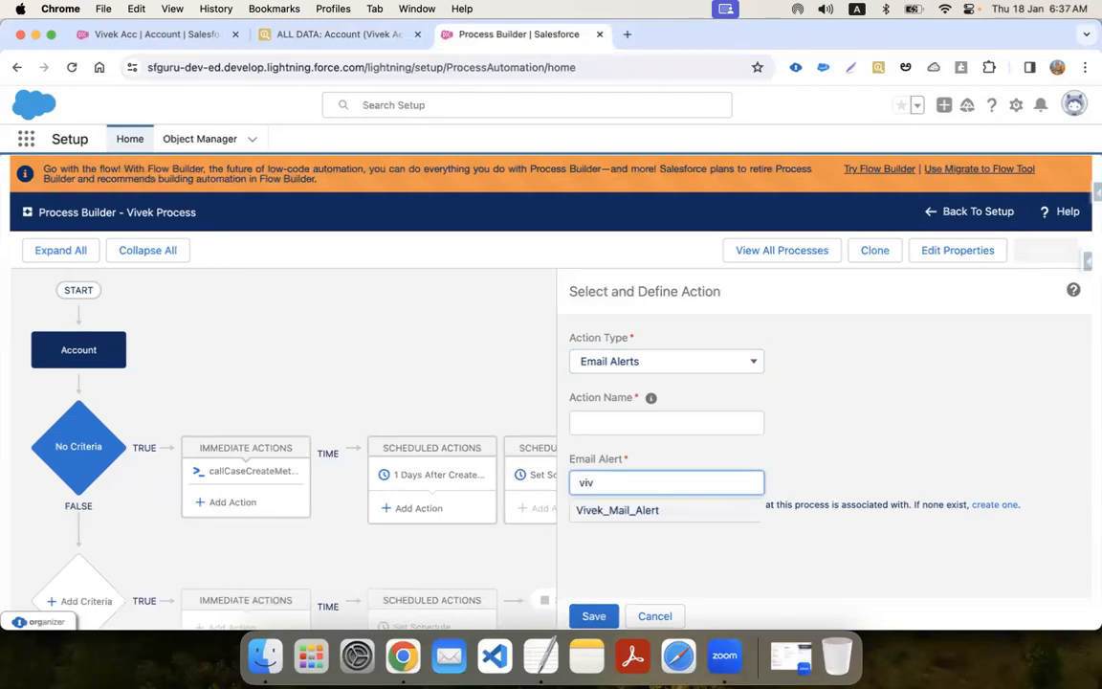
click(641, 510)
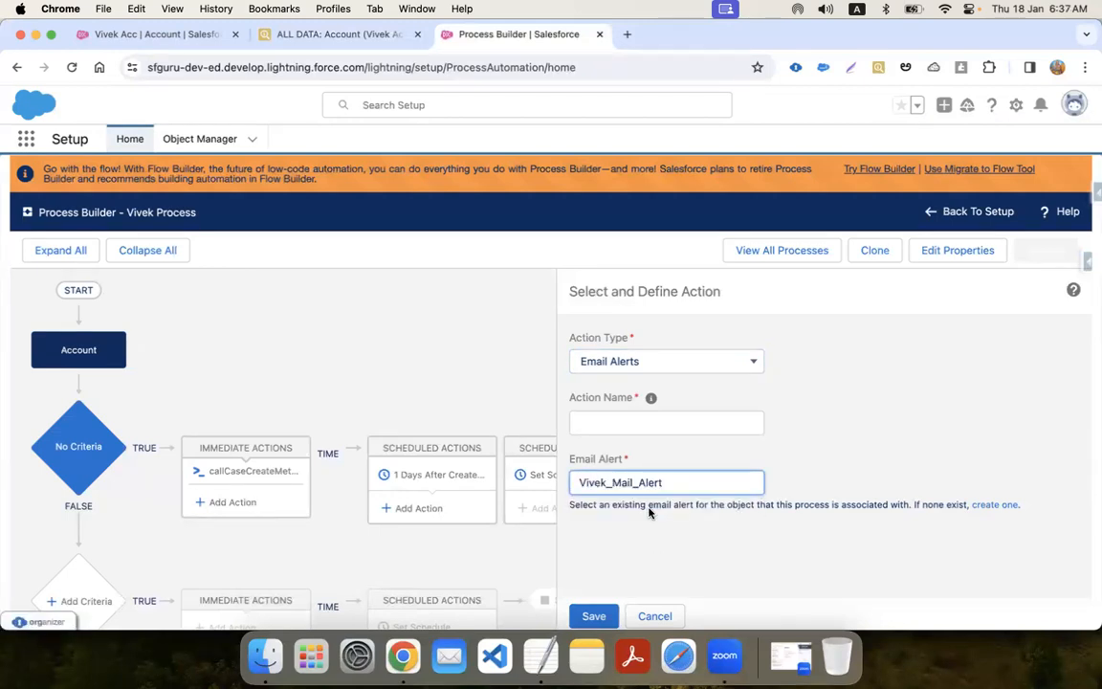
Step: Save the scheduled email action under the name Trigger Email and activate this version of the process
click(625, 425)
text(C)
text(Trigger Email)
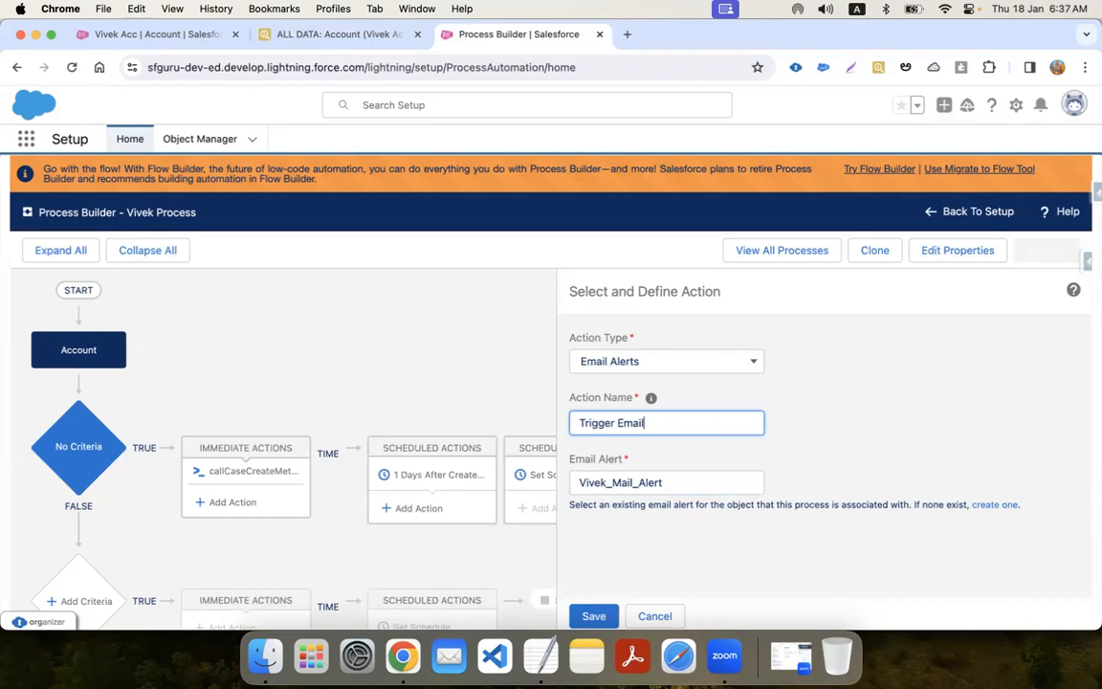
click(593, 615)
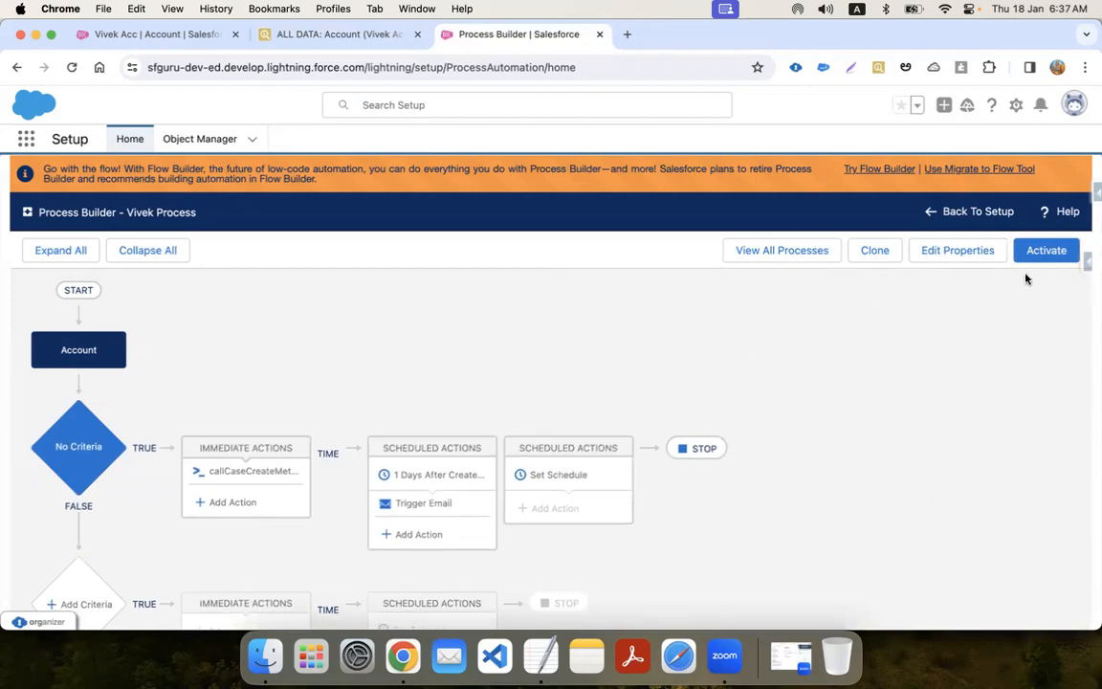
click(1050, 250)
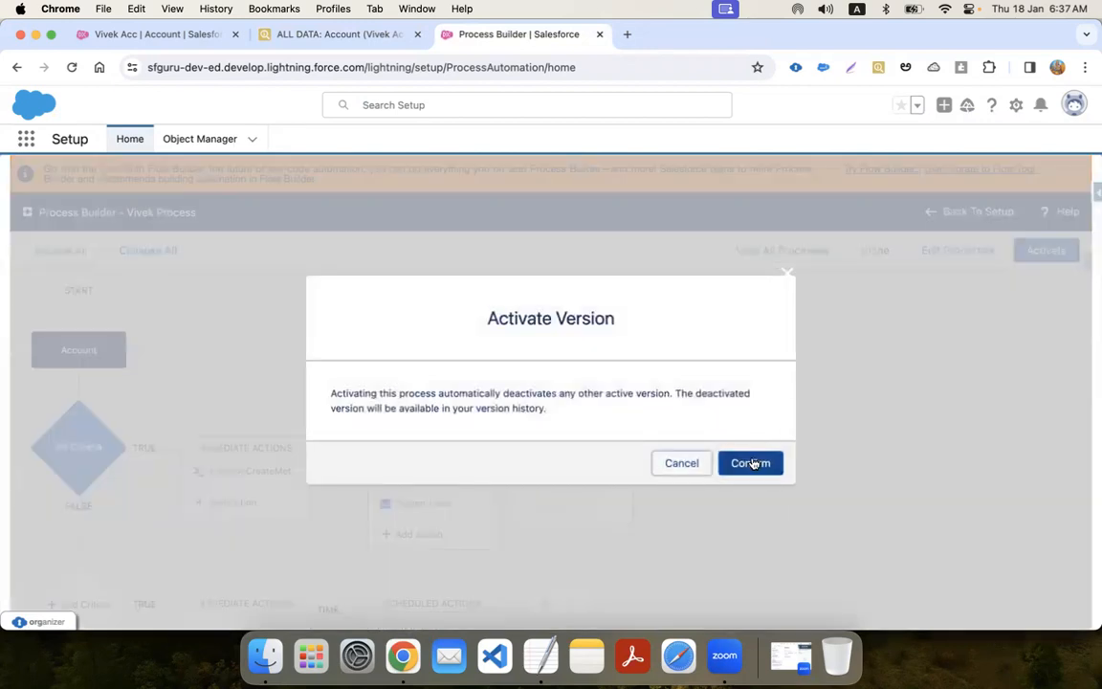
click(750, 462)
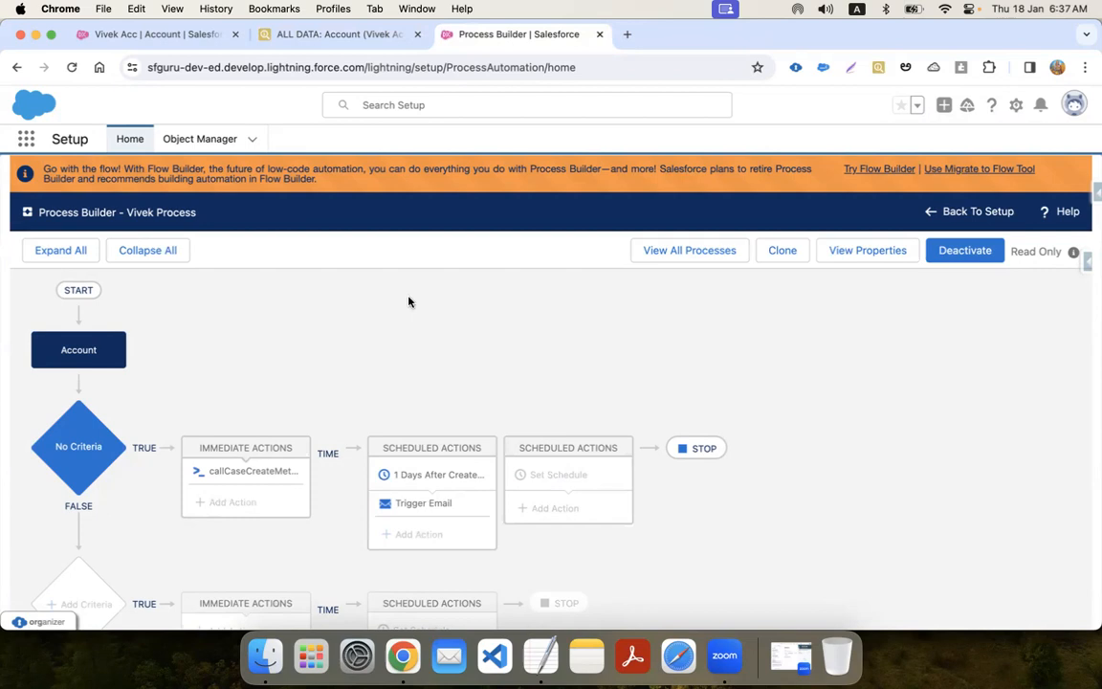
Step: Switch to the Developer Console and insert the field reference c.Description below the Subject line in ProcessMethod's createCase
click(172, 39)
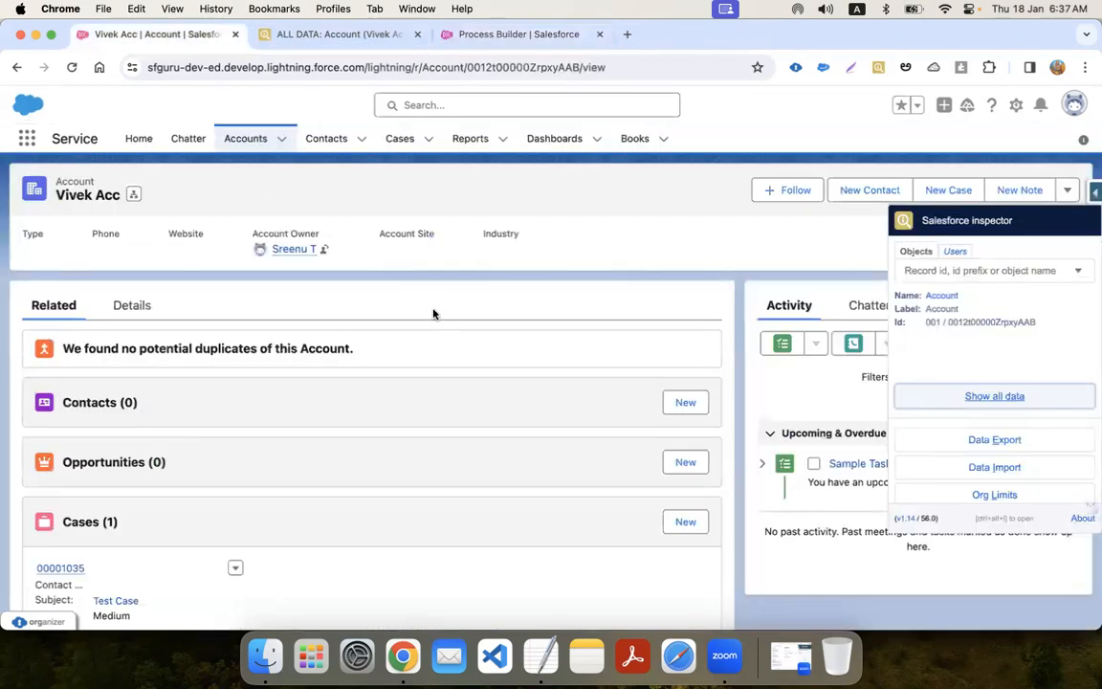
right_click(403, 656)
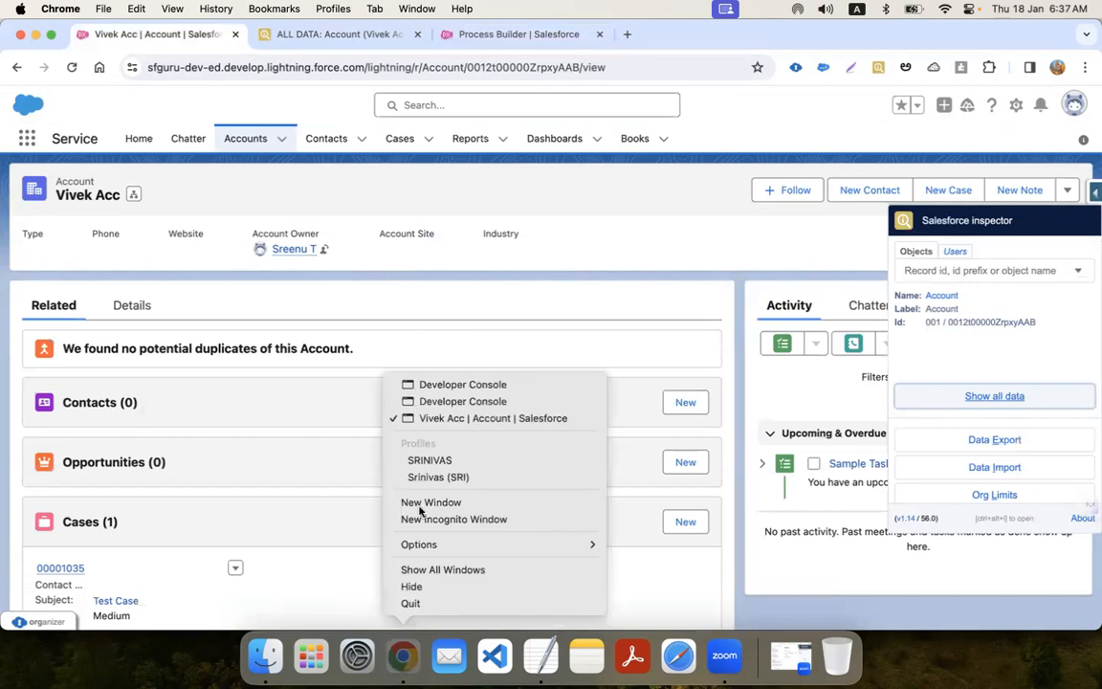
click(467, 402)
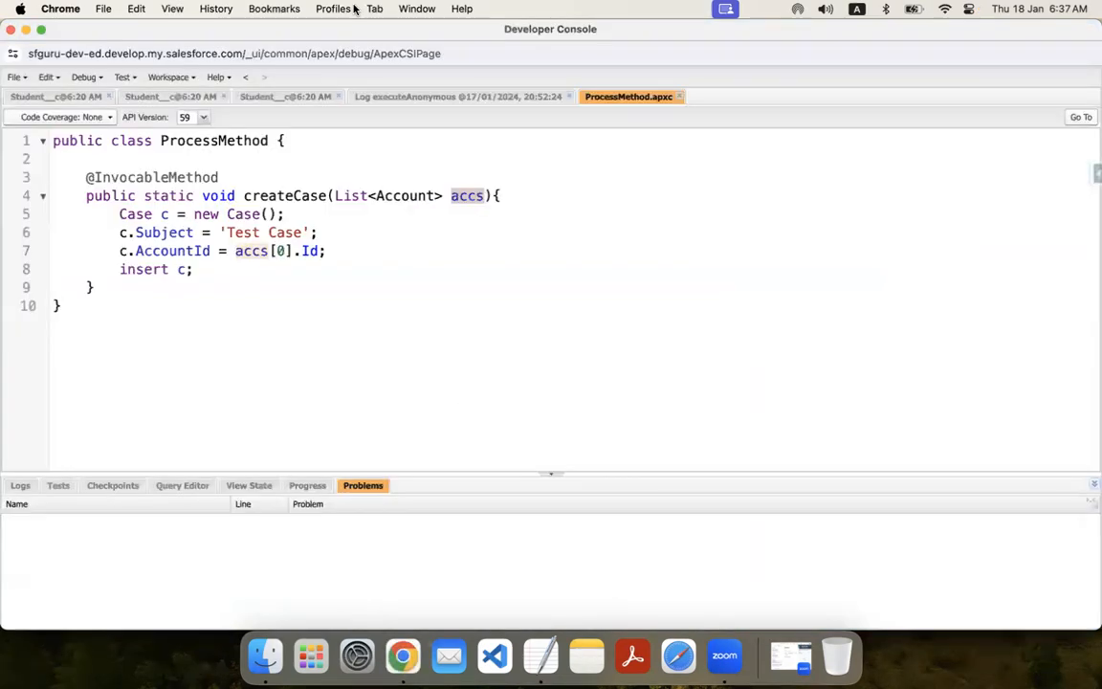
click(306, 232)
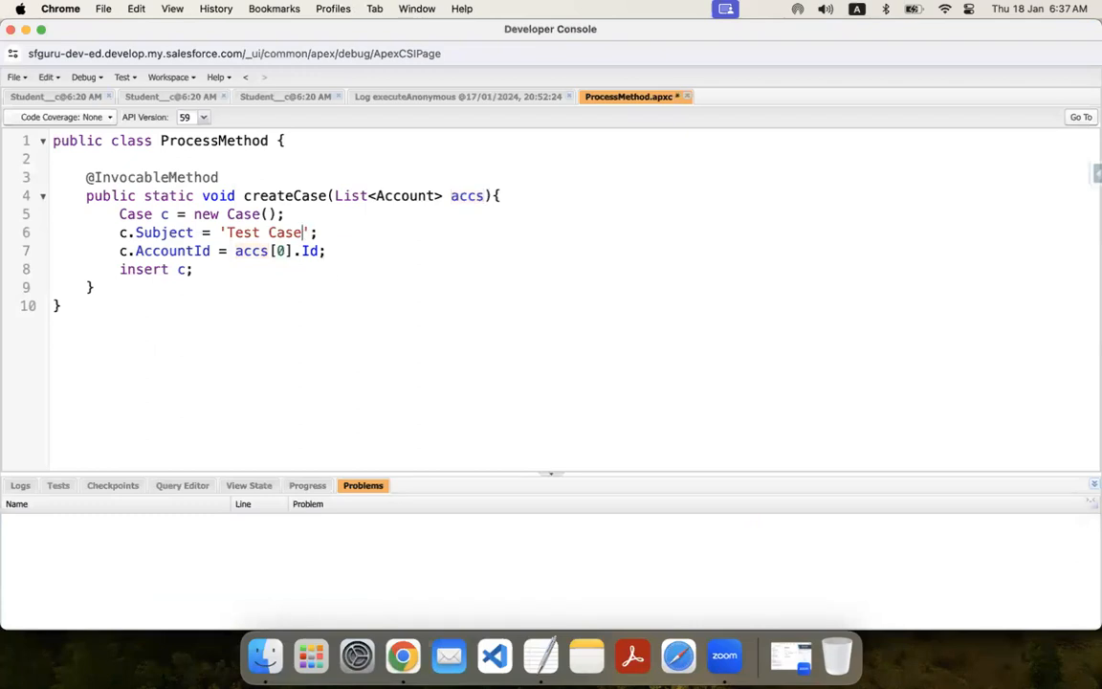
click(330, 233)
key(Return)
text(c.)
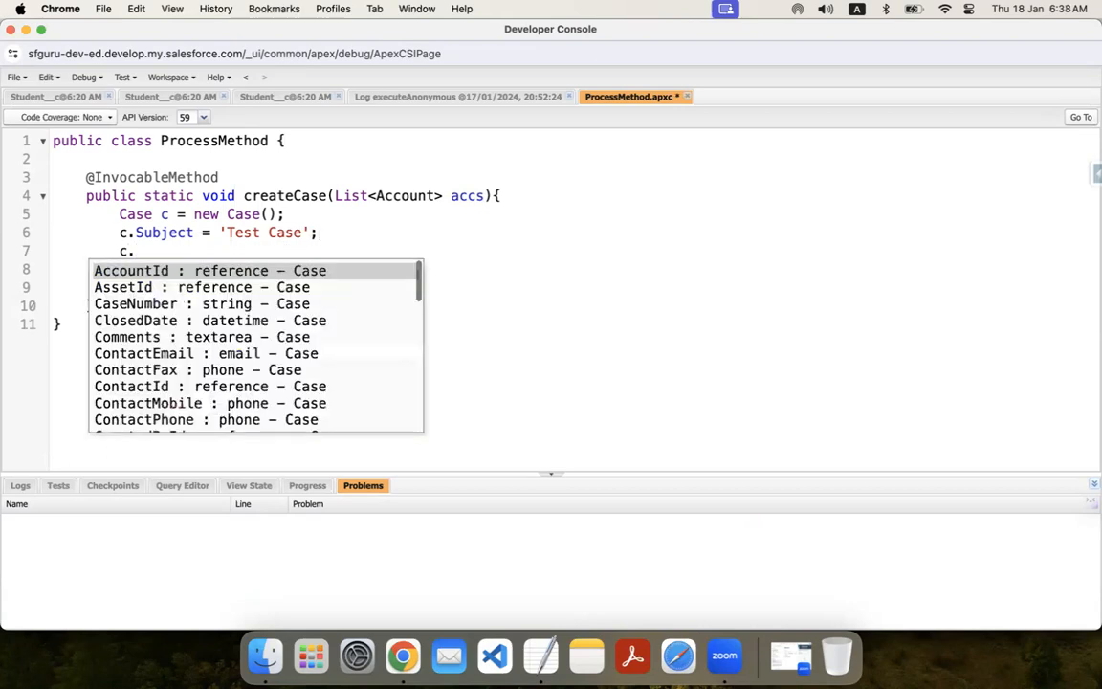
text(Des)
key(Return)
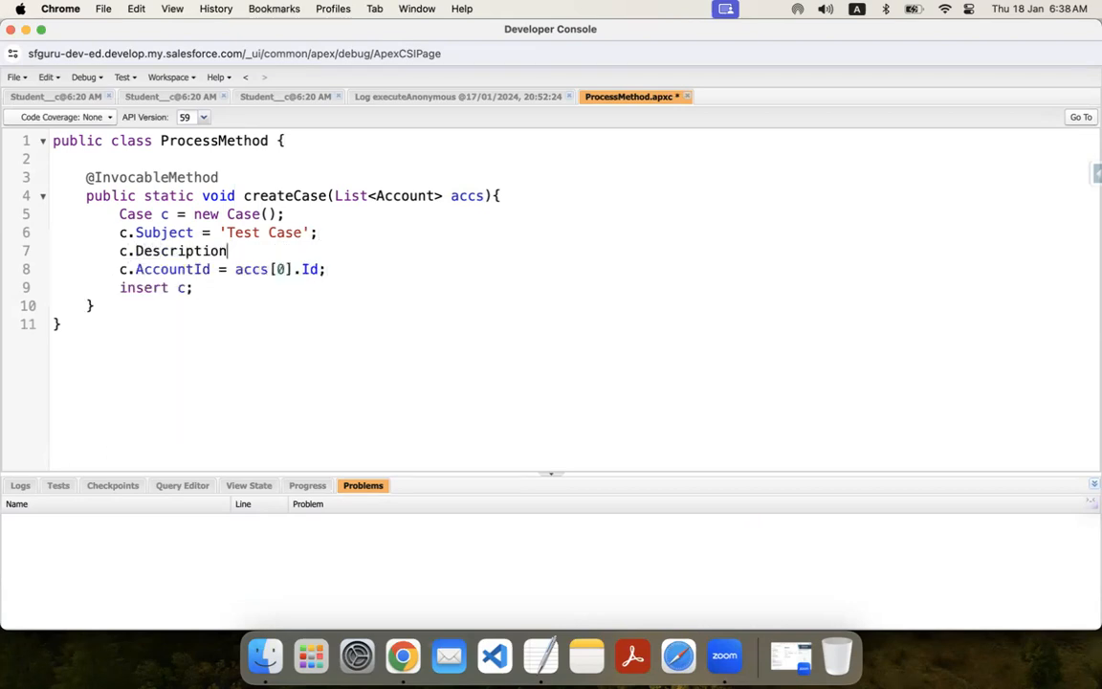
Step: Assign the text 'This case is created from Apex code.' to the case's Description in createCase
text(= '';)
key(Left)
key(Left)
text(This case g)
key(BackSpace)
text(is created from Apex)
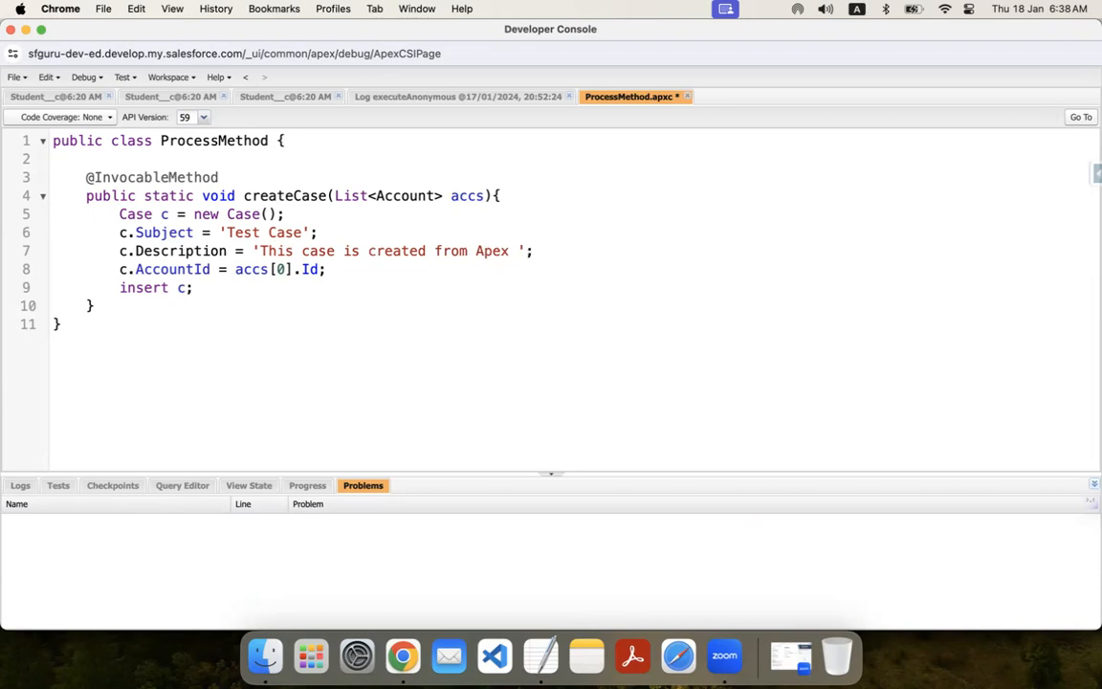
text( code.')
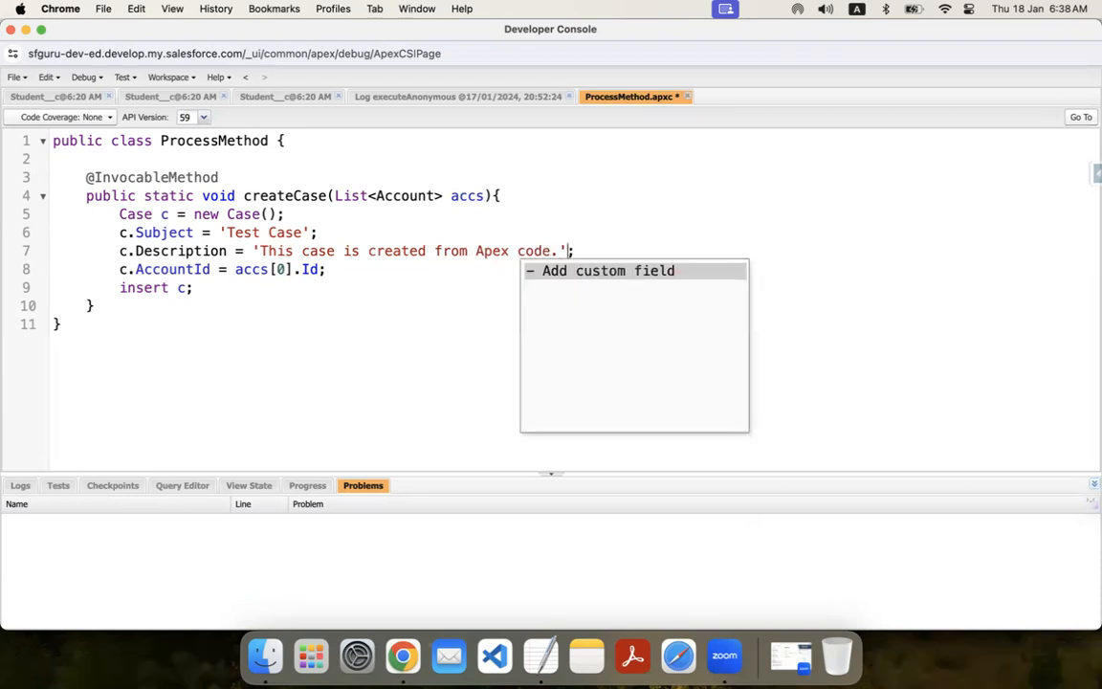
Step: Save the ProcessMethod class with its added Description assignment
key(Escape)
key(ctrl+s)
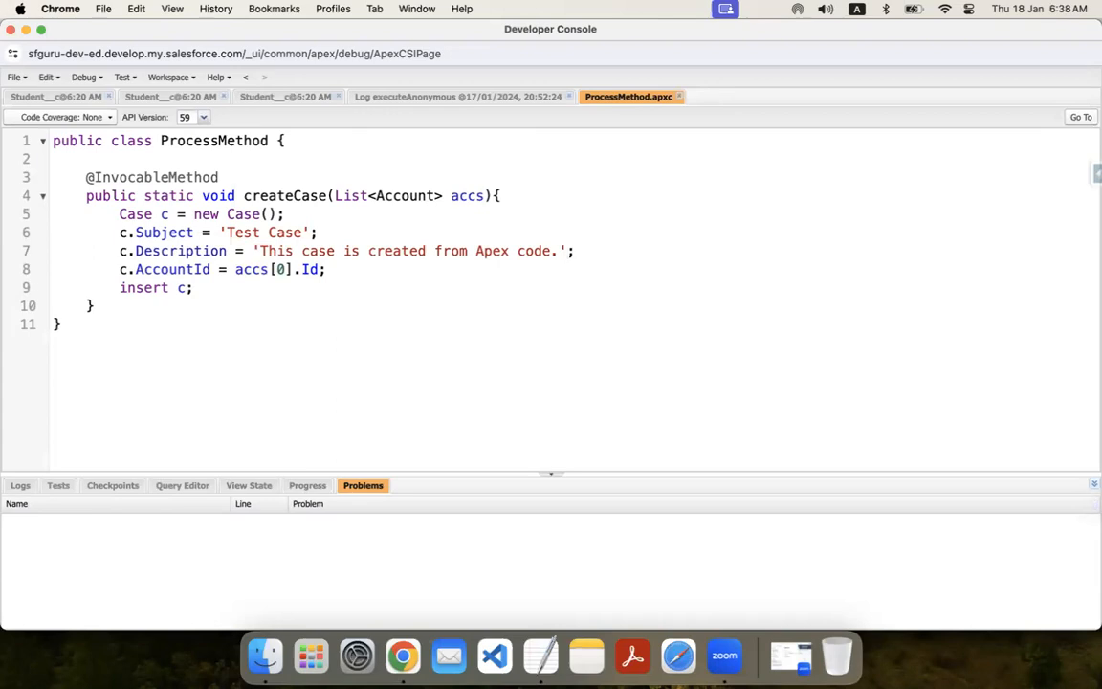
click(391, 275)
Step: Change the account name in the anonymous Apex code to 'Test Account' and execute the code
click(80, 82)
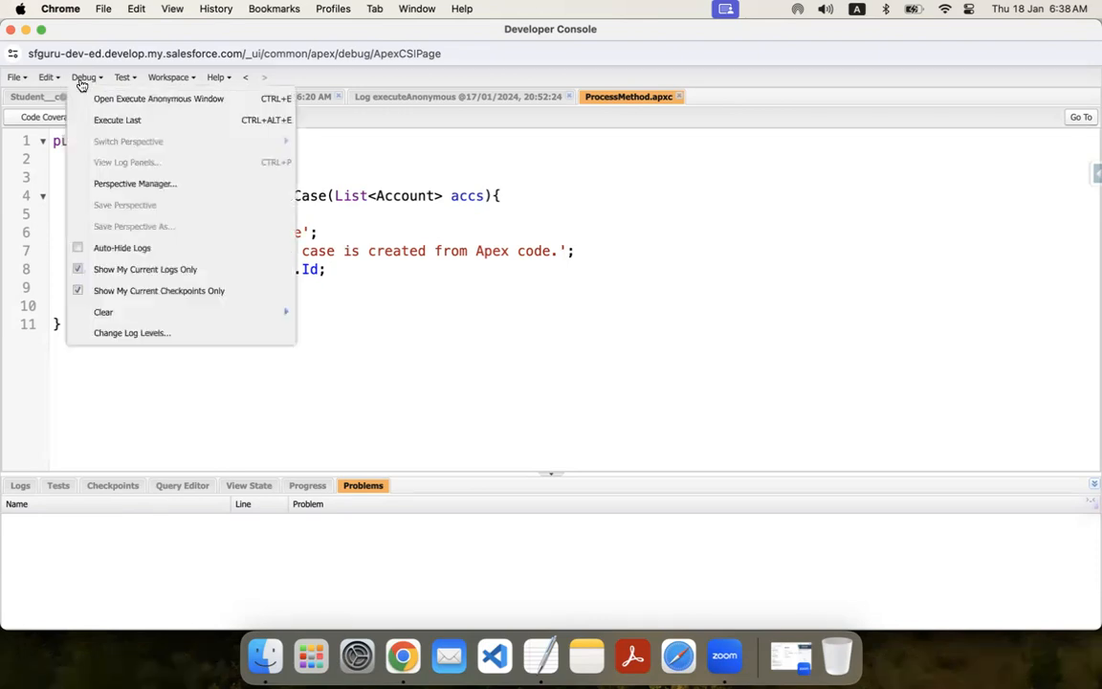
click(116, 101)
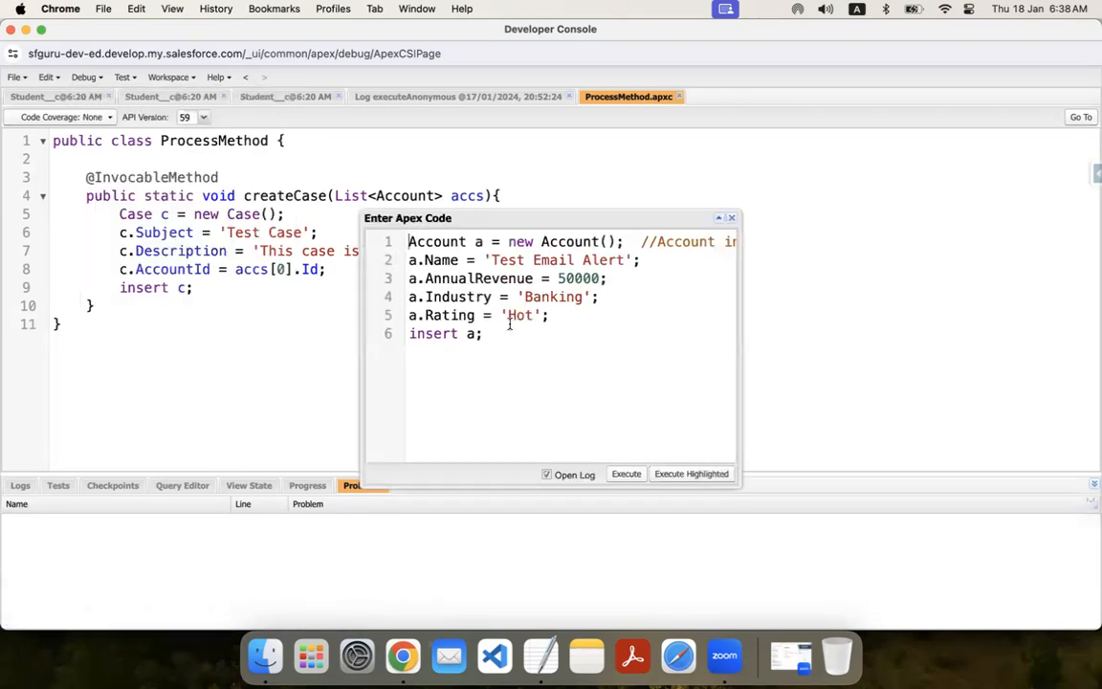
click(626, 475)
drag(629, 259, 536, 261)
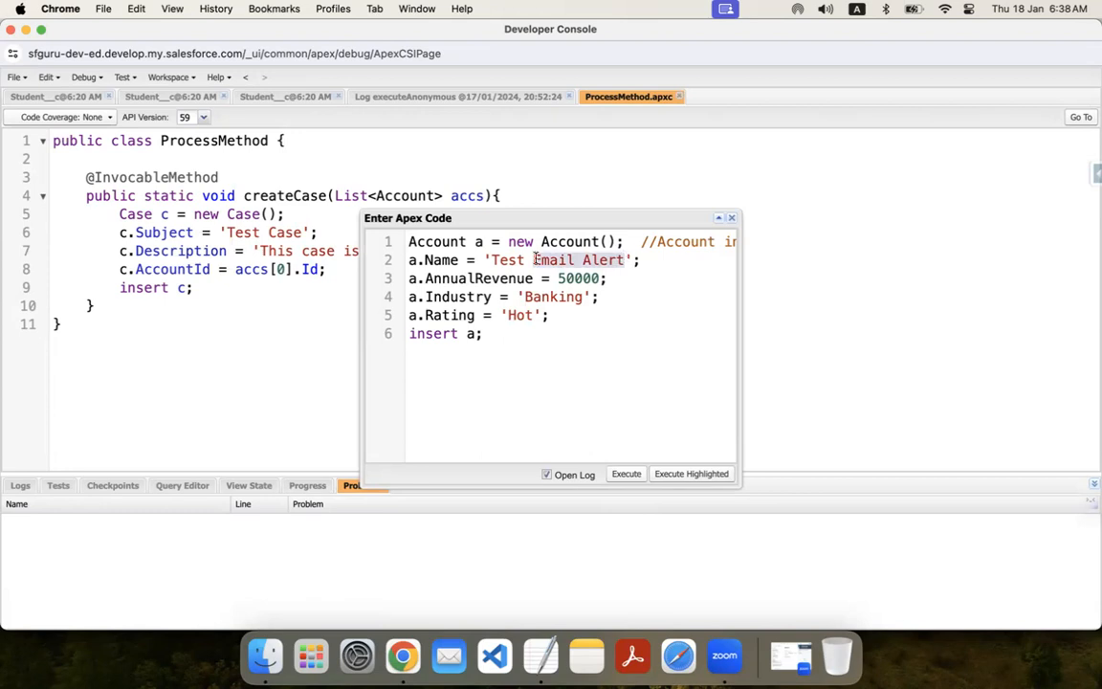
text(Account)
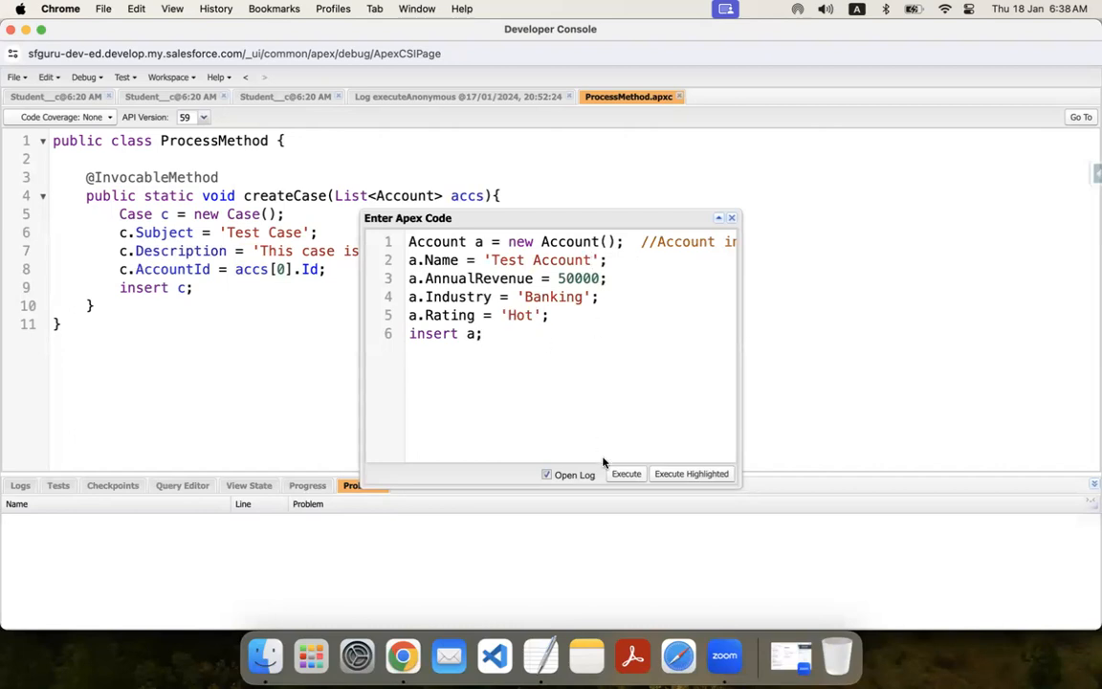
click(628, 474)
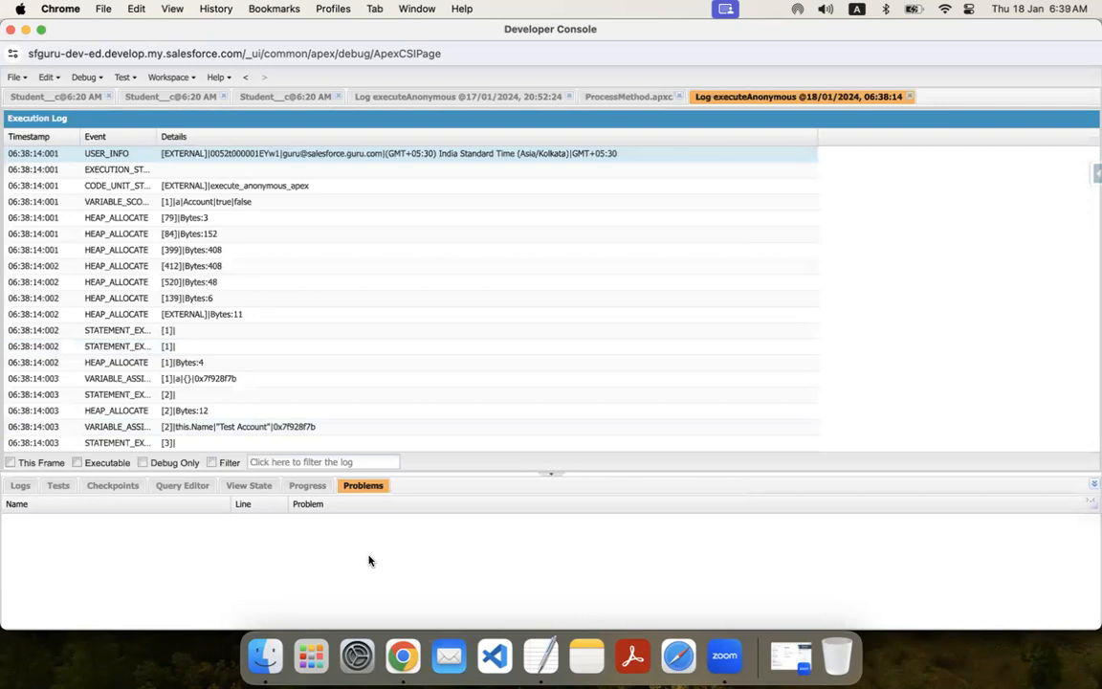
Step: Switch to the Salesforce browser window, open the Test Account record's related case, and check the case's Subject and Description
right_click(403, 654)
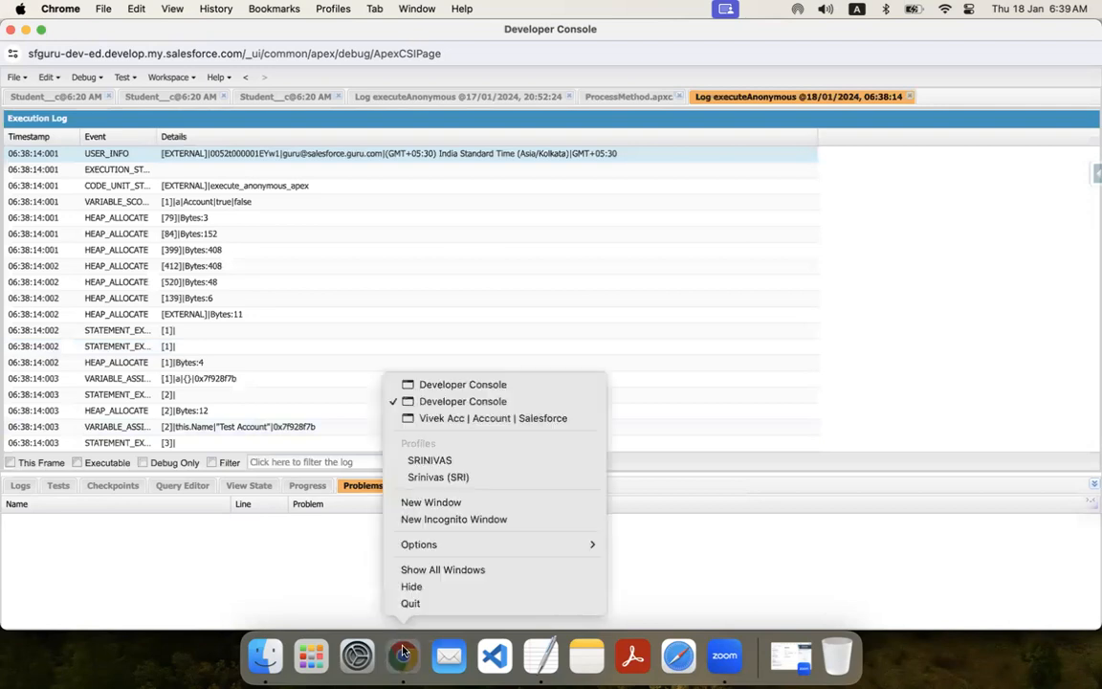
click(458, 417)
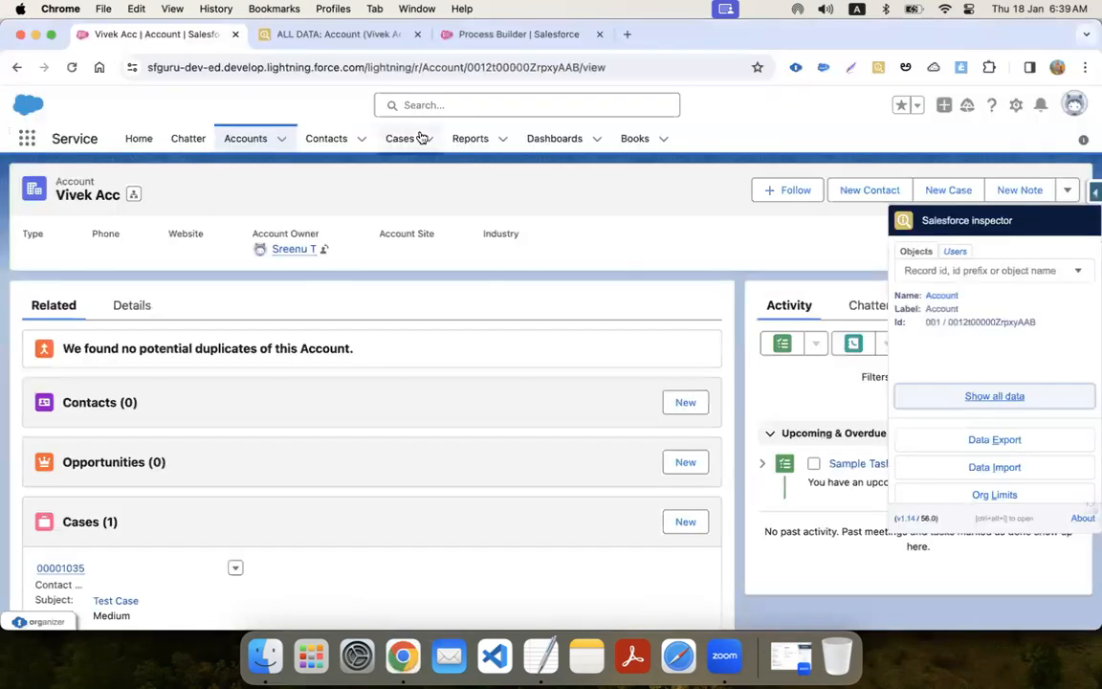
click(257, 140)
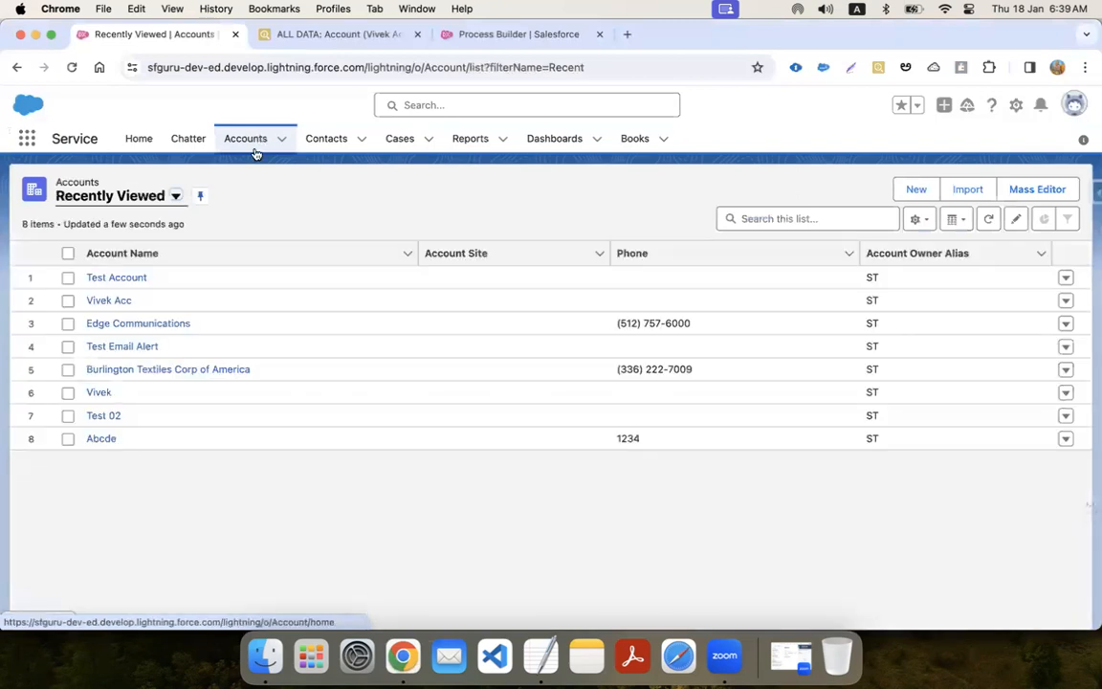
click(125, 279)
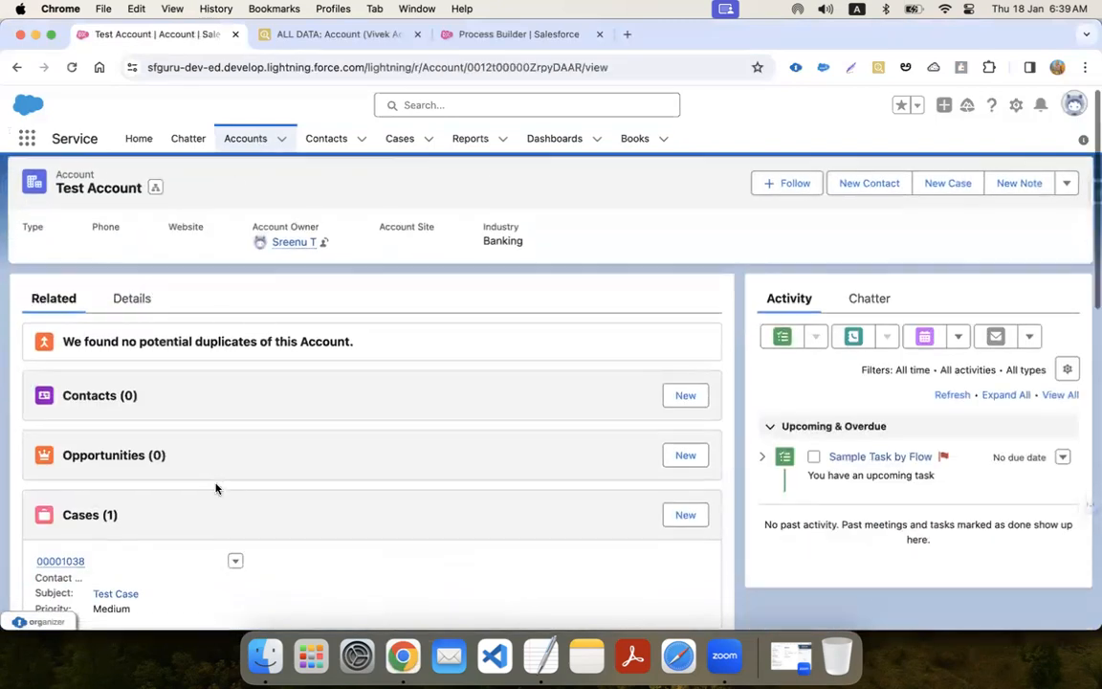
scroll(216, 489, down, 3)
click(60, 408)
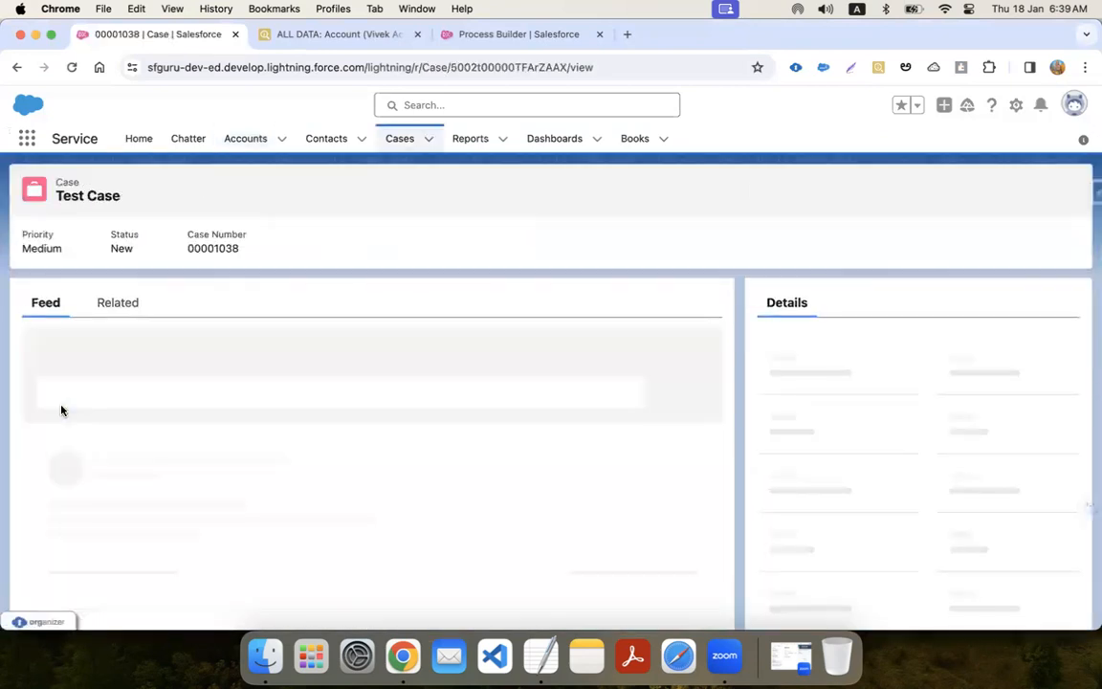
scroll(831, 450, down, 2)
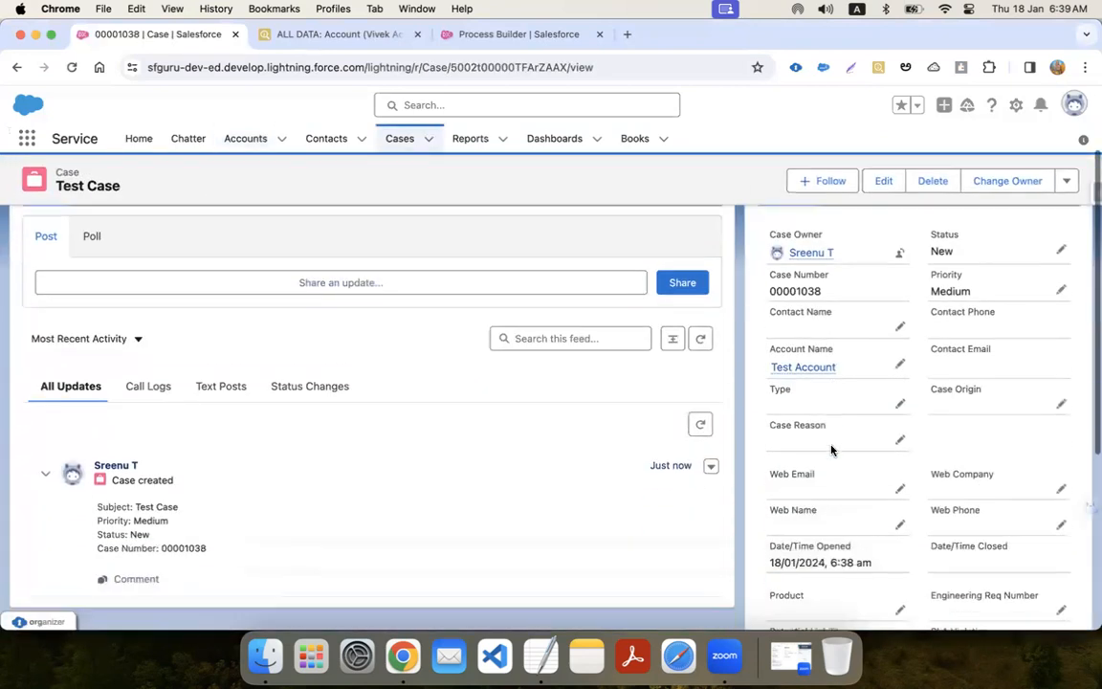
scroll(831, 450, down, 5)
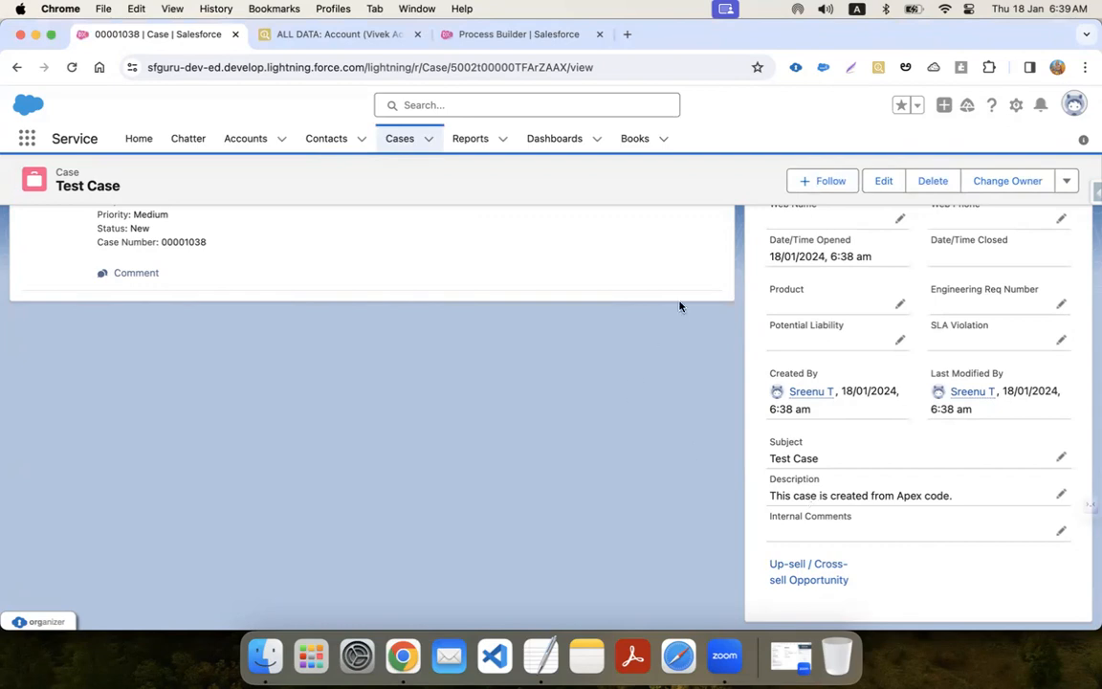
Step: Open Setup, search for 'sched', and view the Scheduled Jobs page
click(1016, 104)
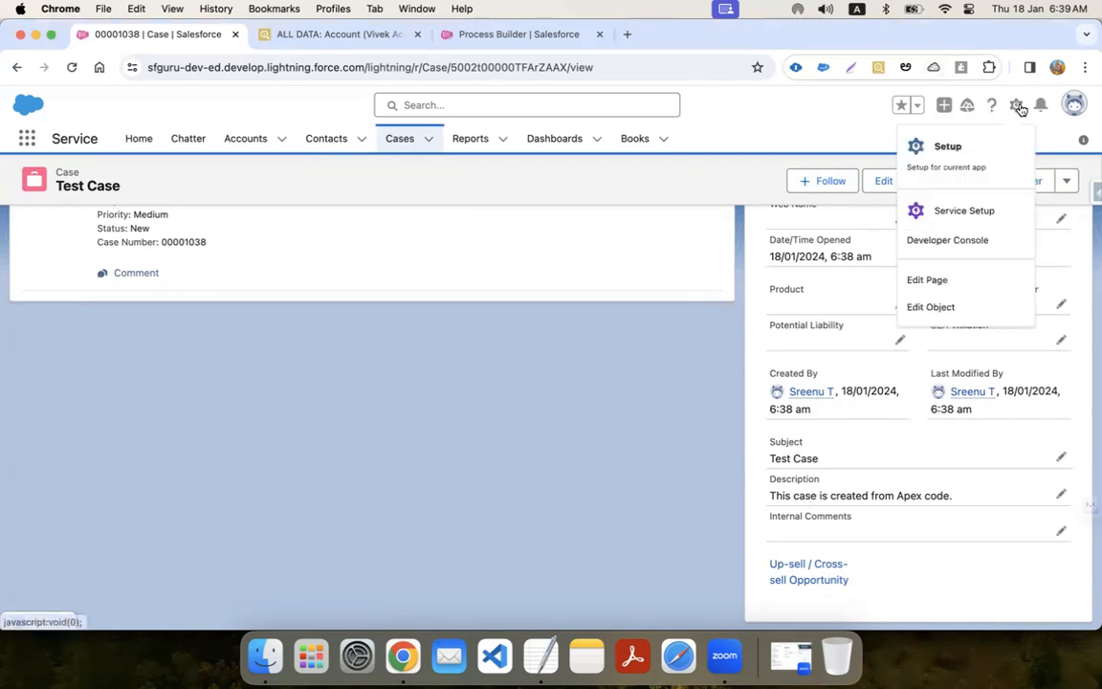
click(949, 149)
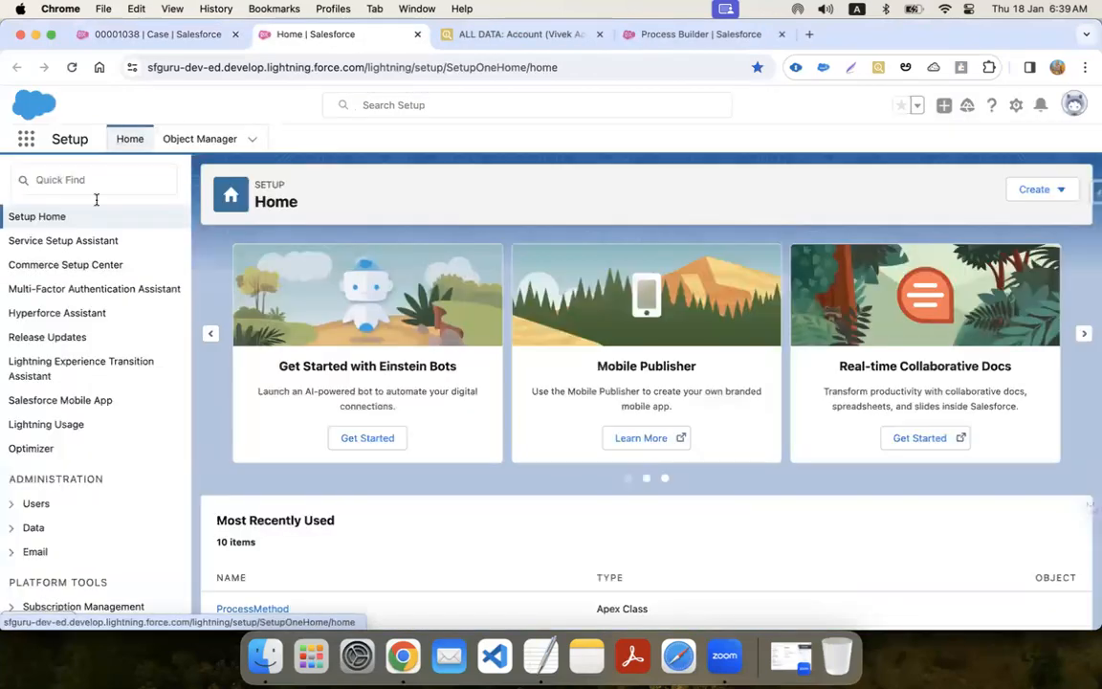
click(82, 180)
text(sched)
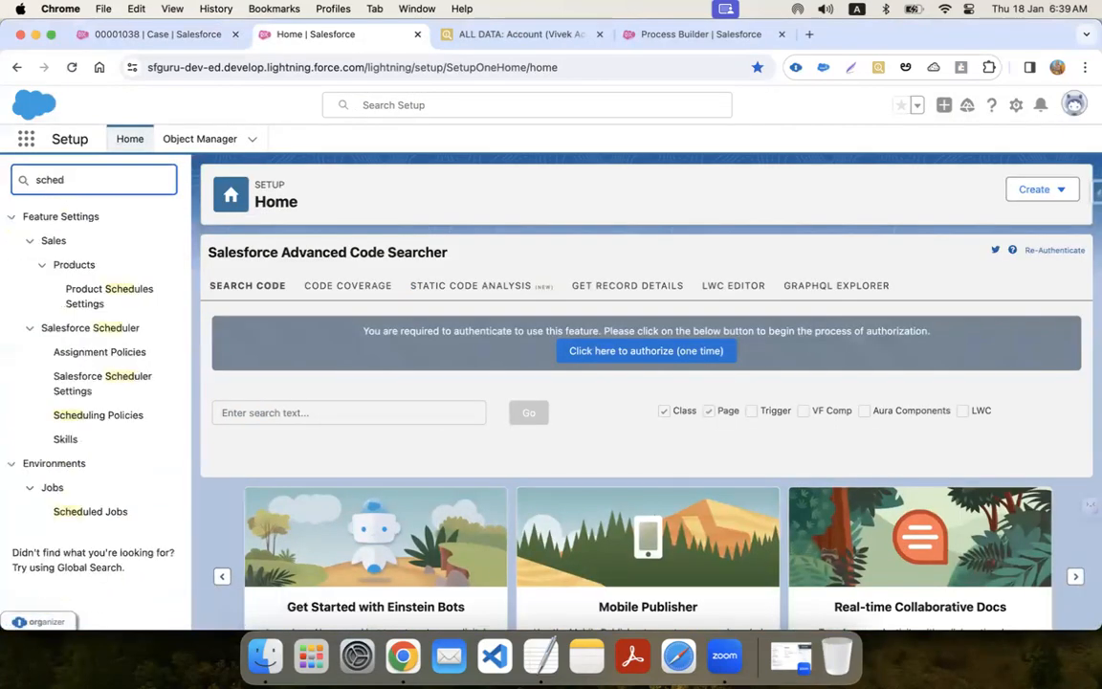
click(107, 514)
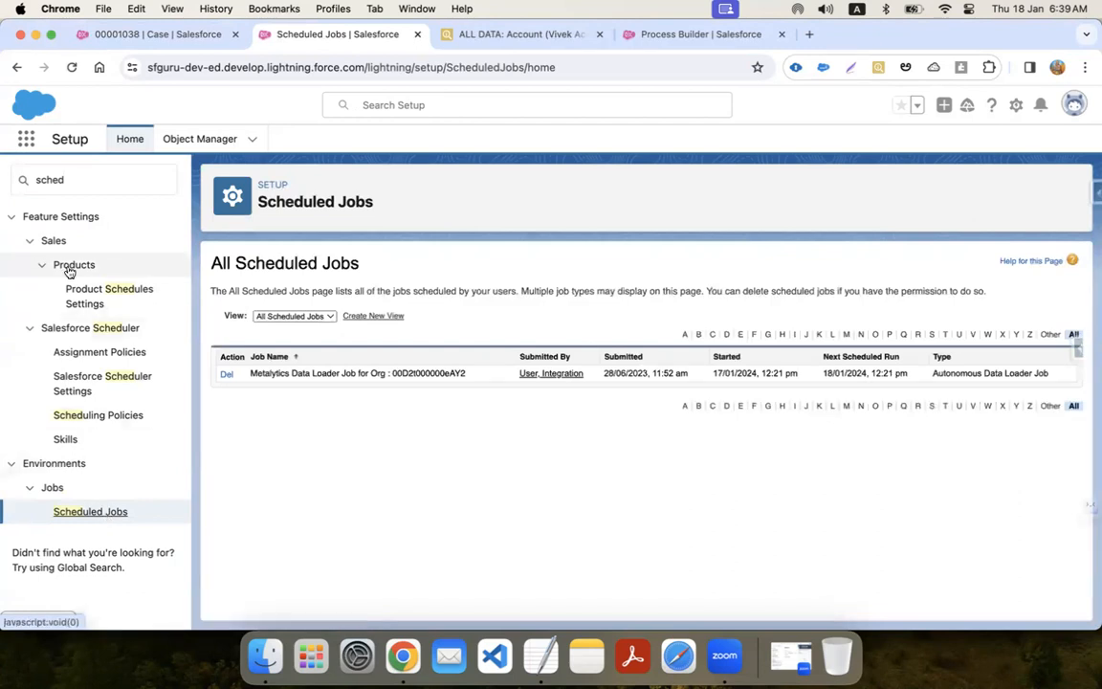
Step: Search Setup for 'time' and open the Time-Based Workflow monitoring page
click(96, 181)
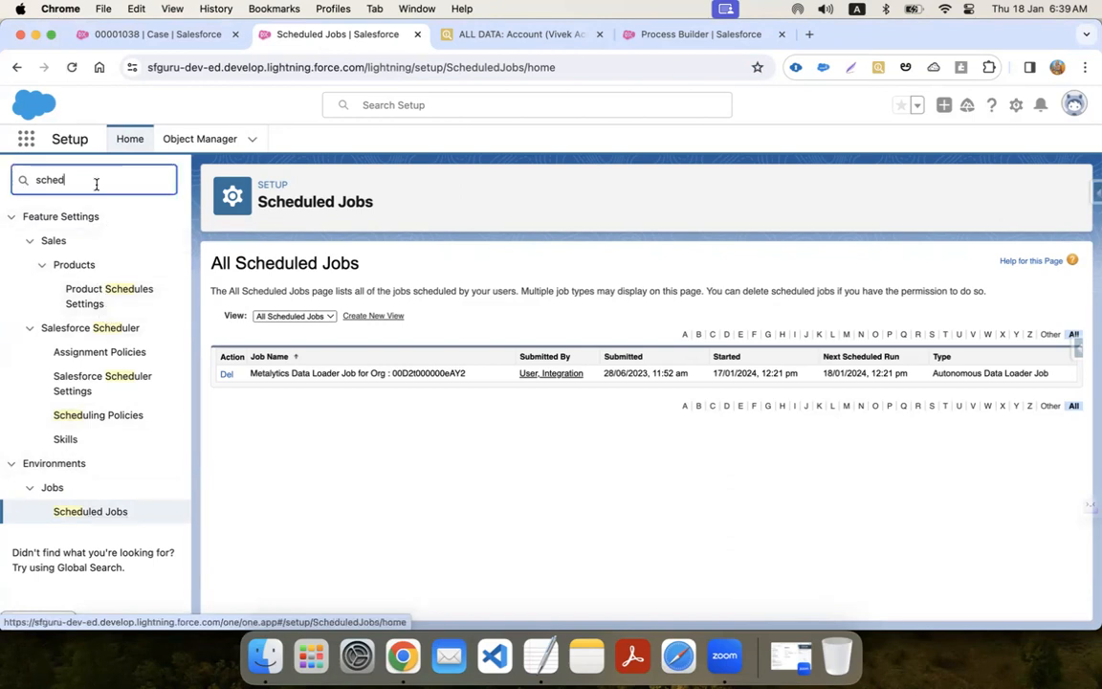
key(super+a)
text(time)
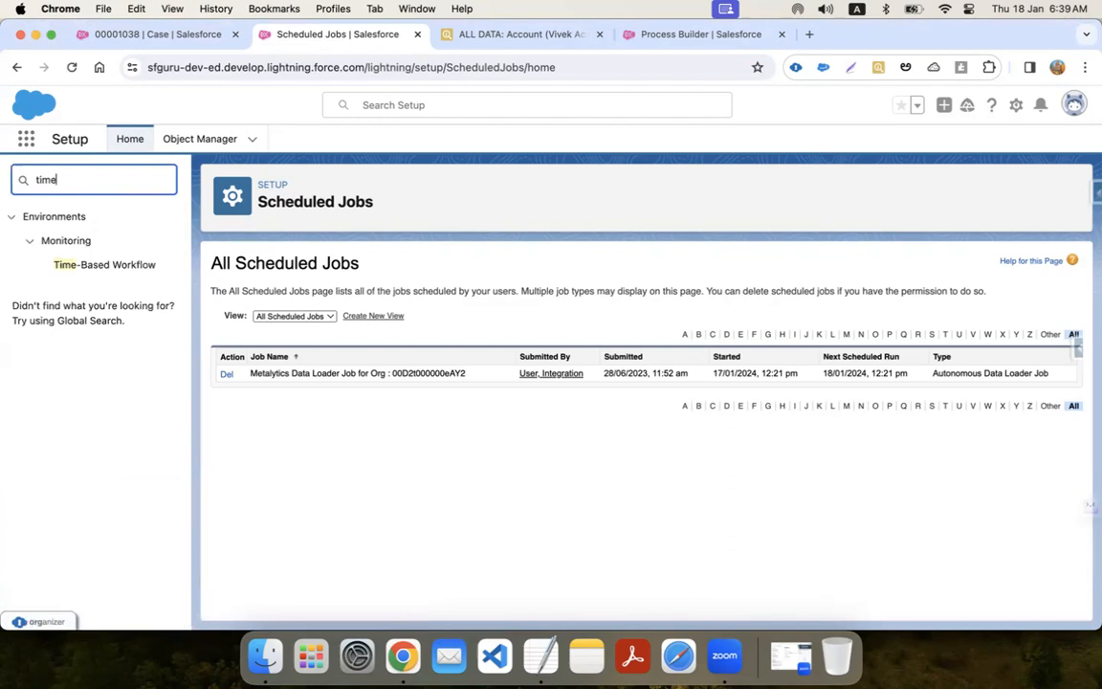
click(109, 265)
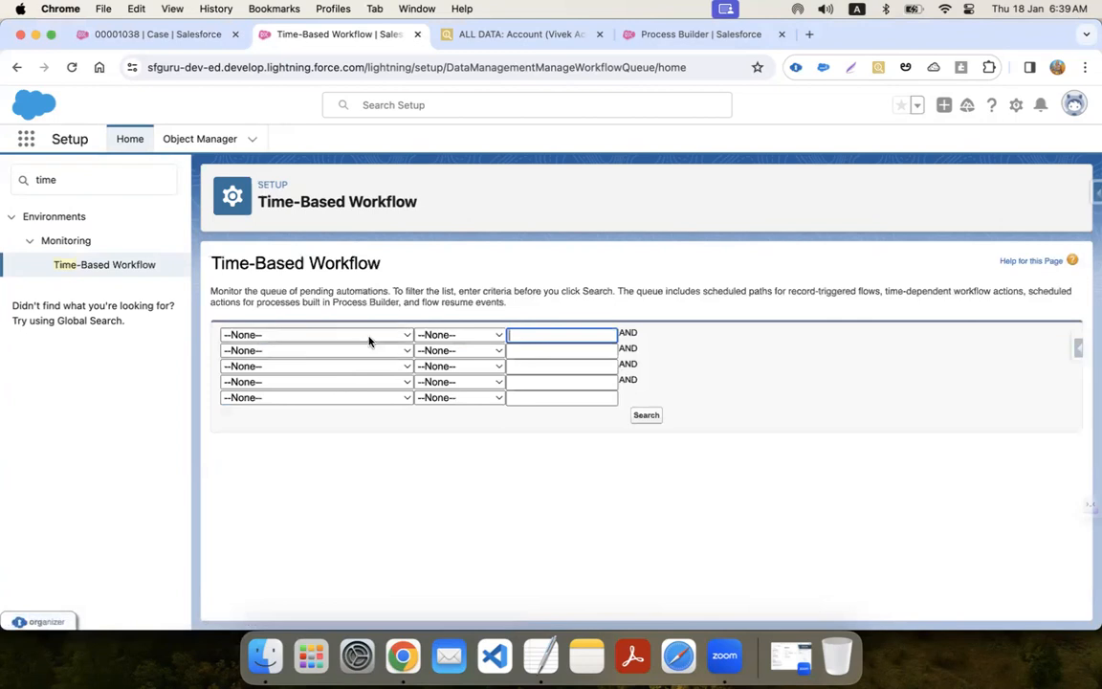
Step: Search the pending automations where Workflow Rule, Flow, or Process Name is not equal to a blank value
click(369, 339)
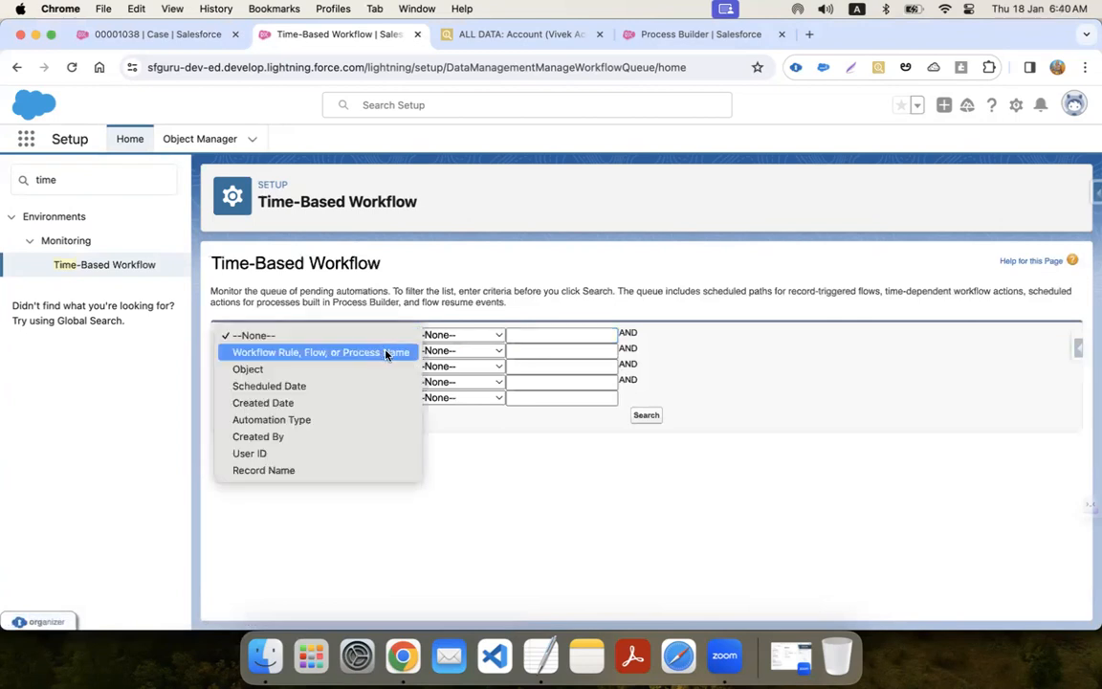
click(387, 352)
click(474, 338)
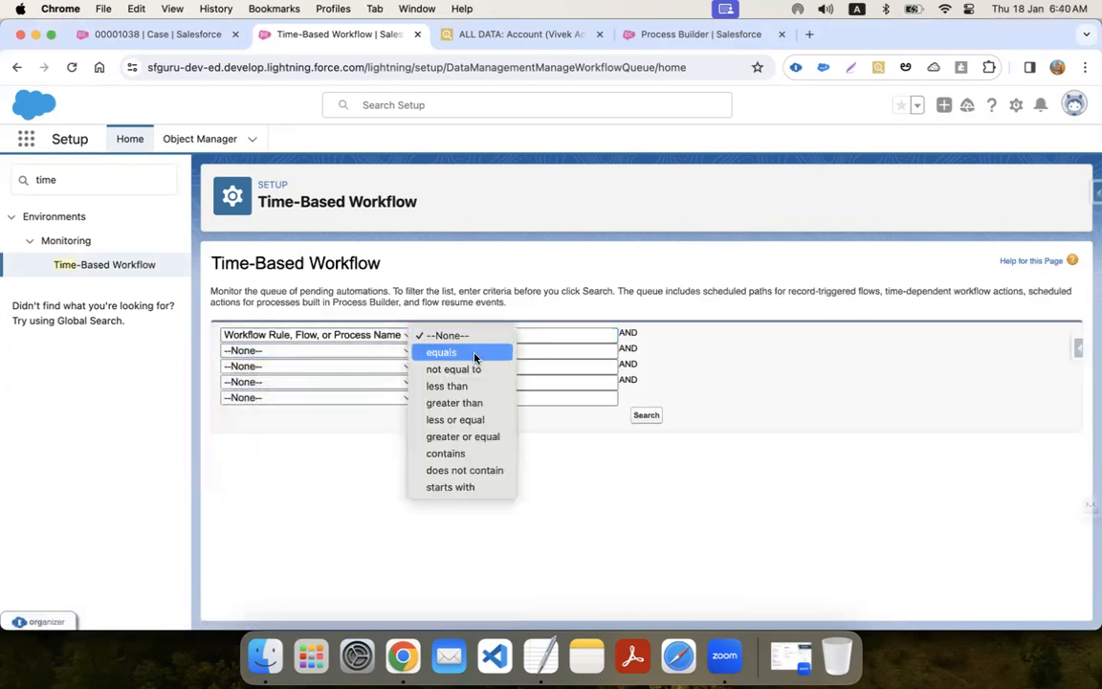
click(480, 371)
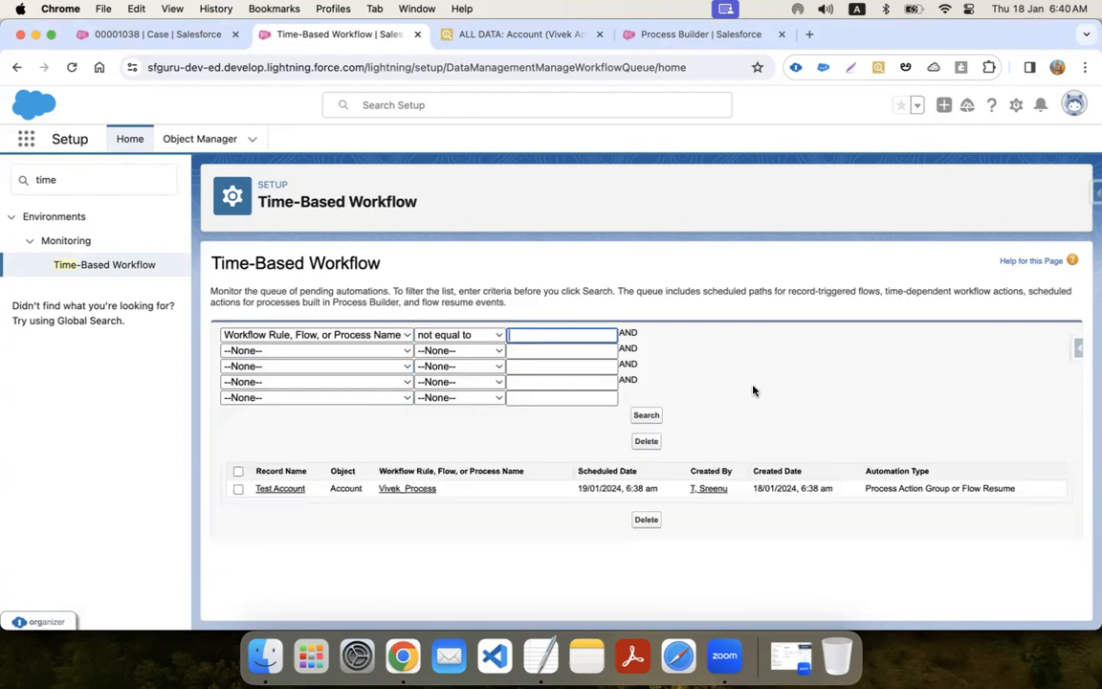
Step: Examine the created and scheduled dates of Test Account's pending automation, clear the row selection, and glance back at the case record
click(316, 537)
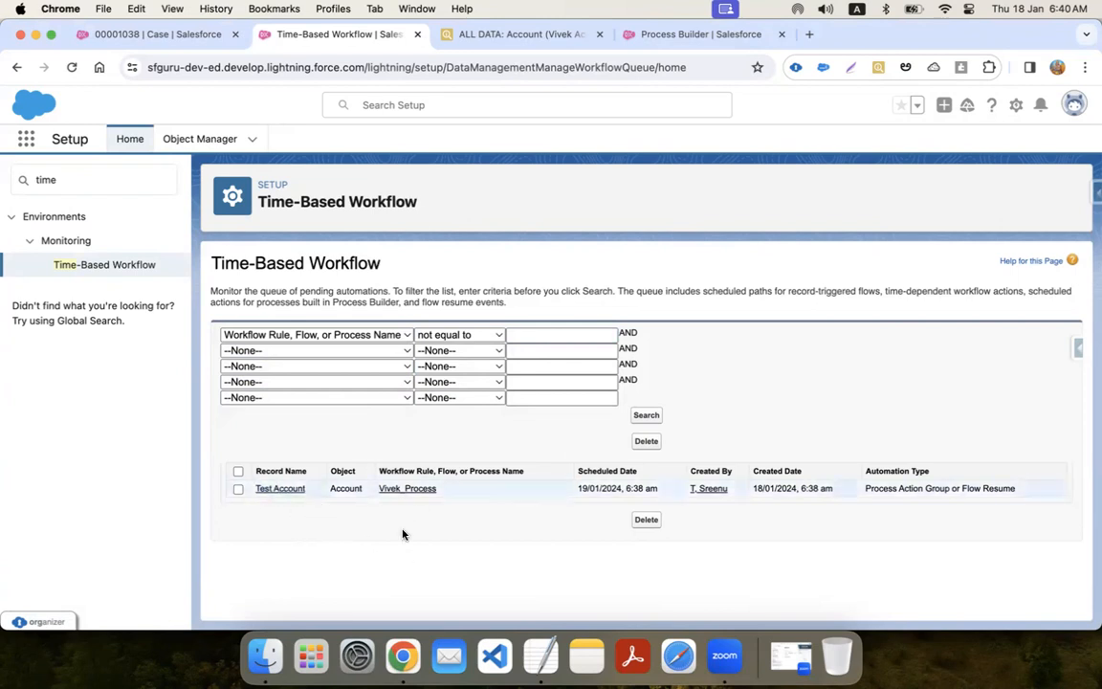
triple_click(775, 489)
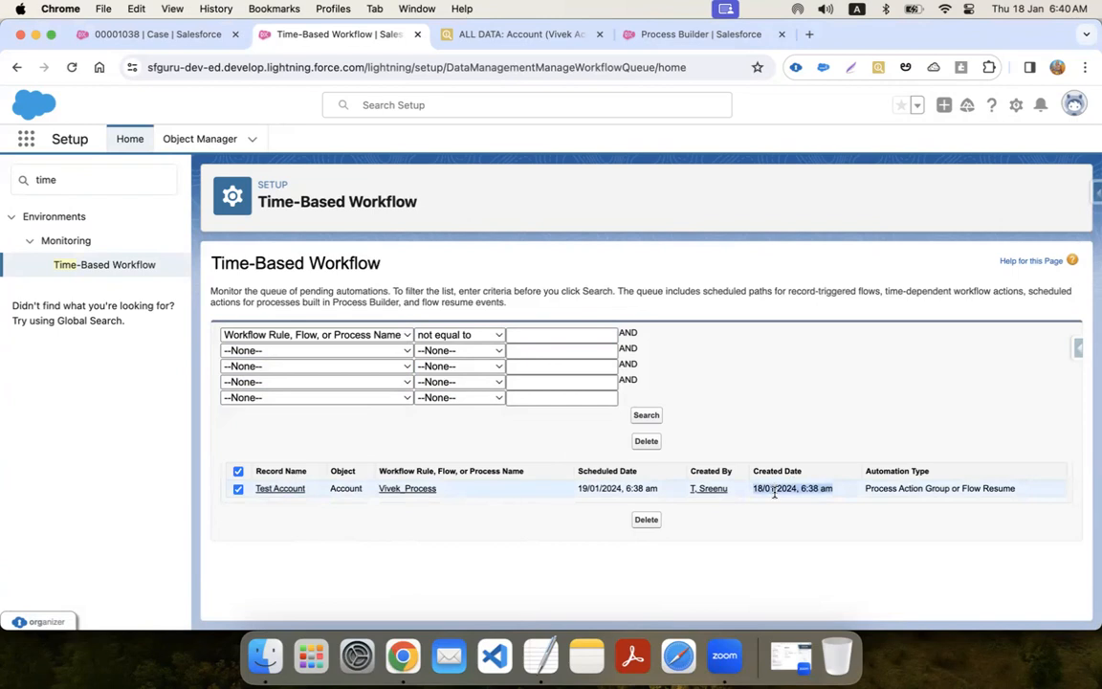
click(745, 525)
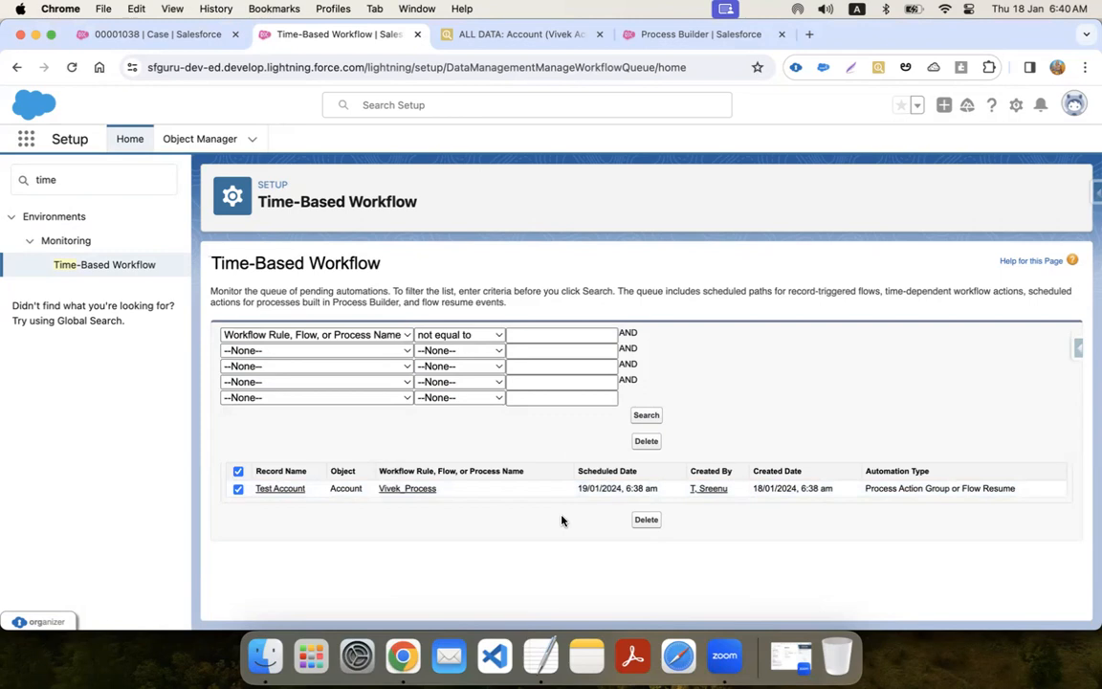
click(239, 471)
click(160, 40)
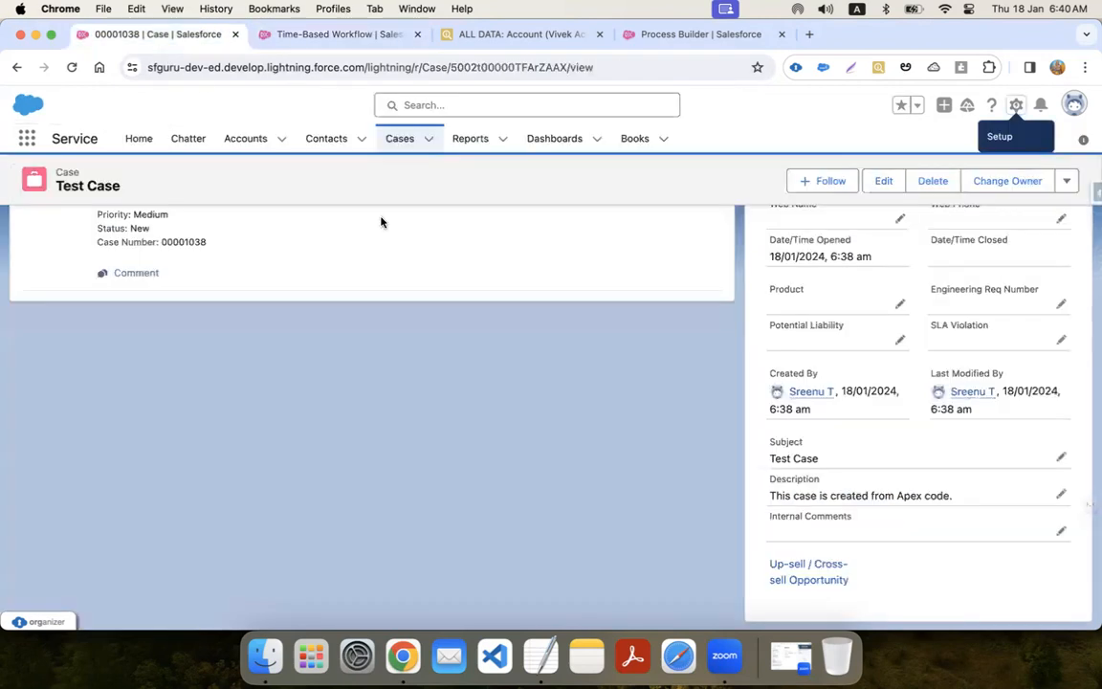
click(343, 34)
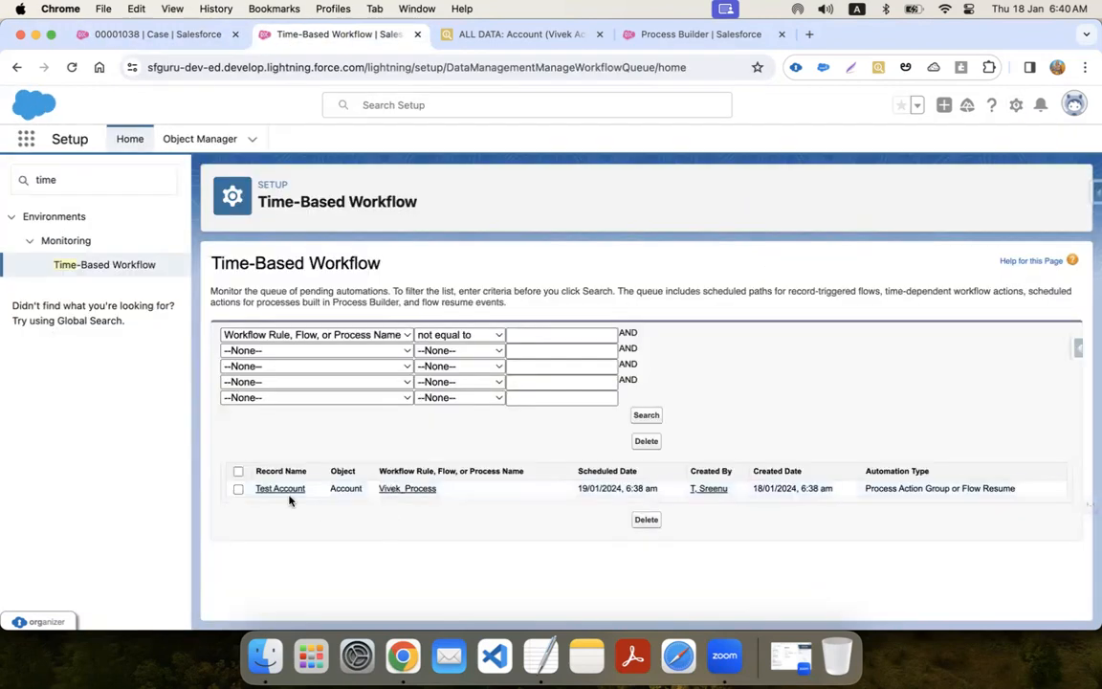